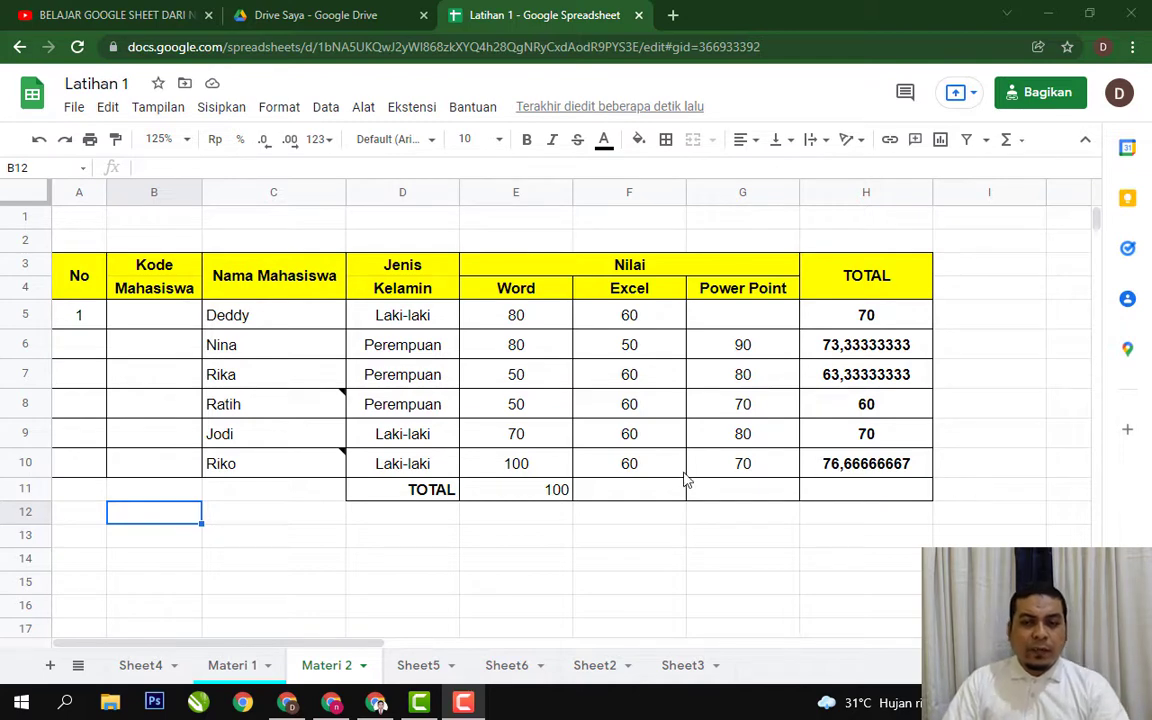
pyautogui.click(805, 566)
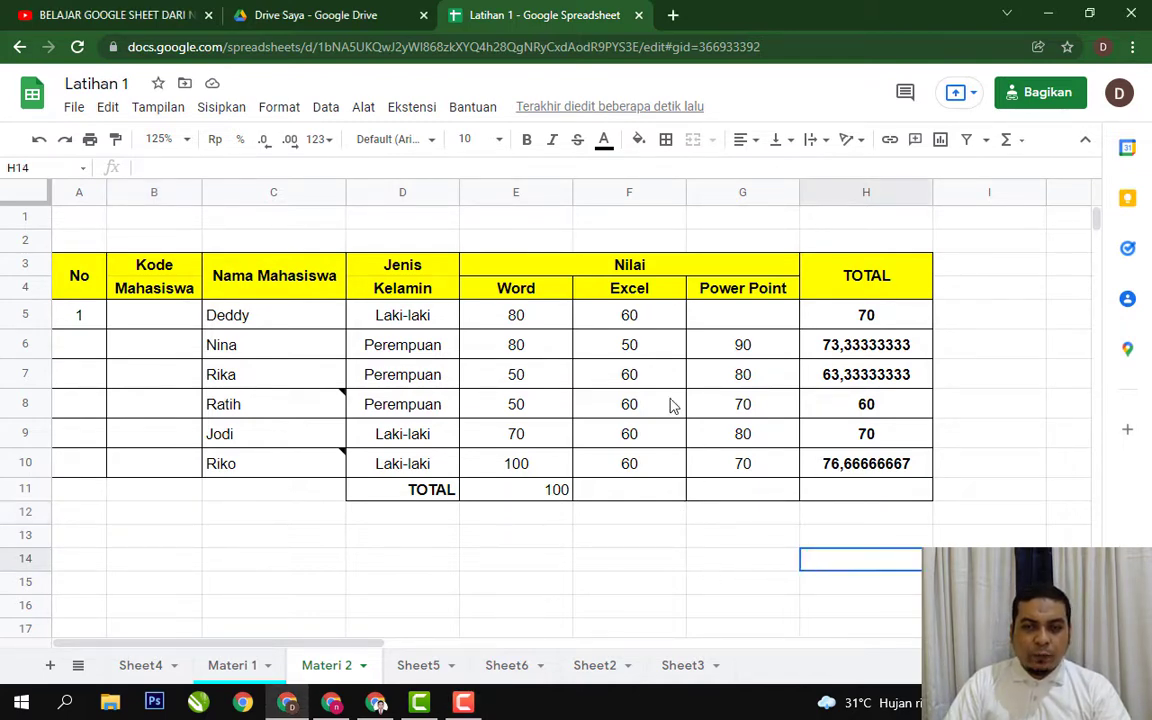
pyautogui.click(658, 345)
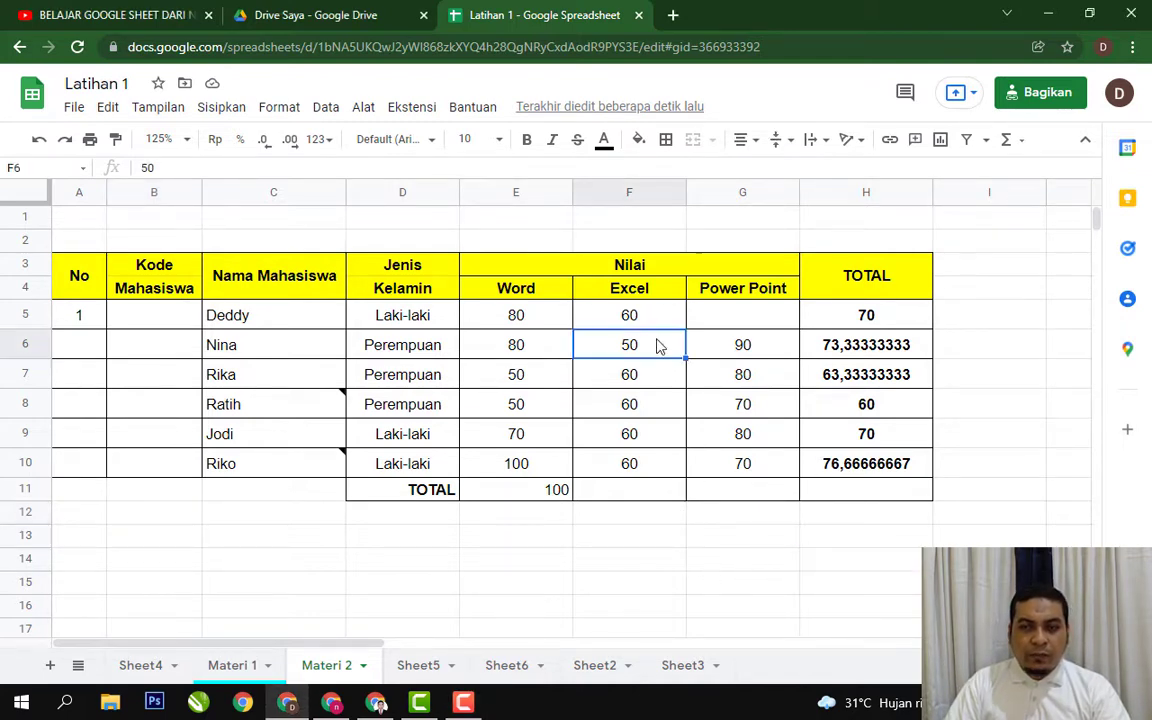
pyautogui.click(862, 436)
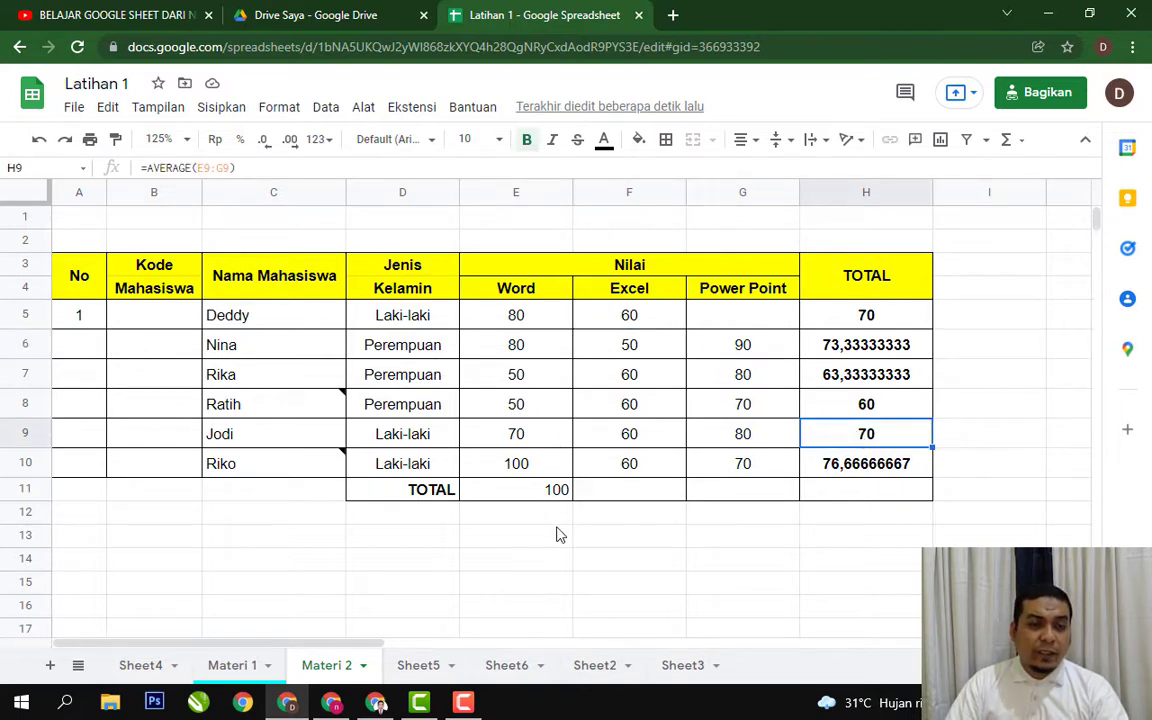
pyautogui.click(550, 560)
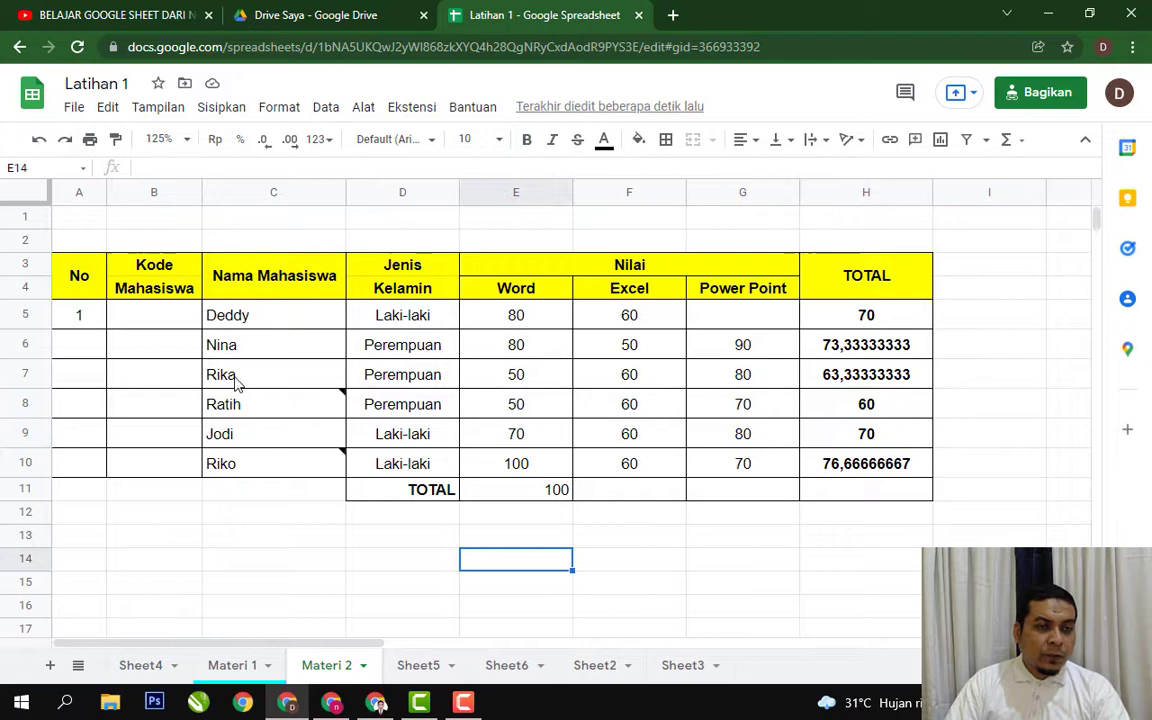
pyautogui.click(82, 316)
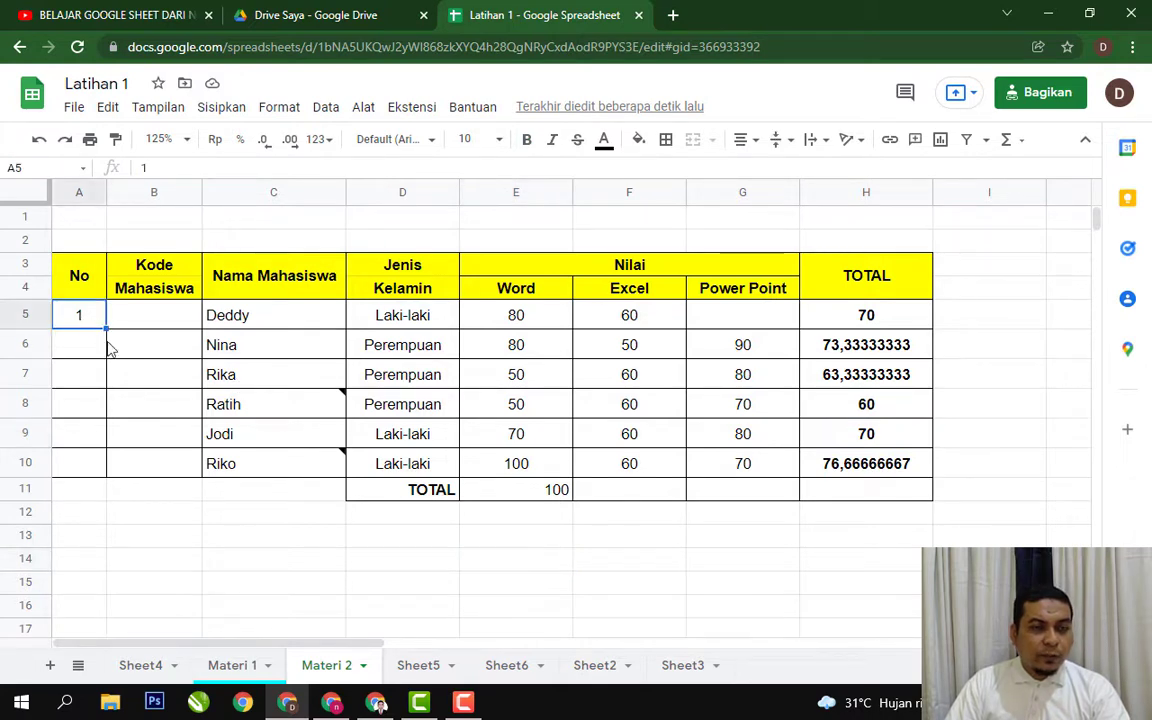
pyautogui.click(138, 338)
pyautogui.click(88, 318)
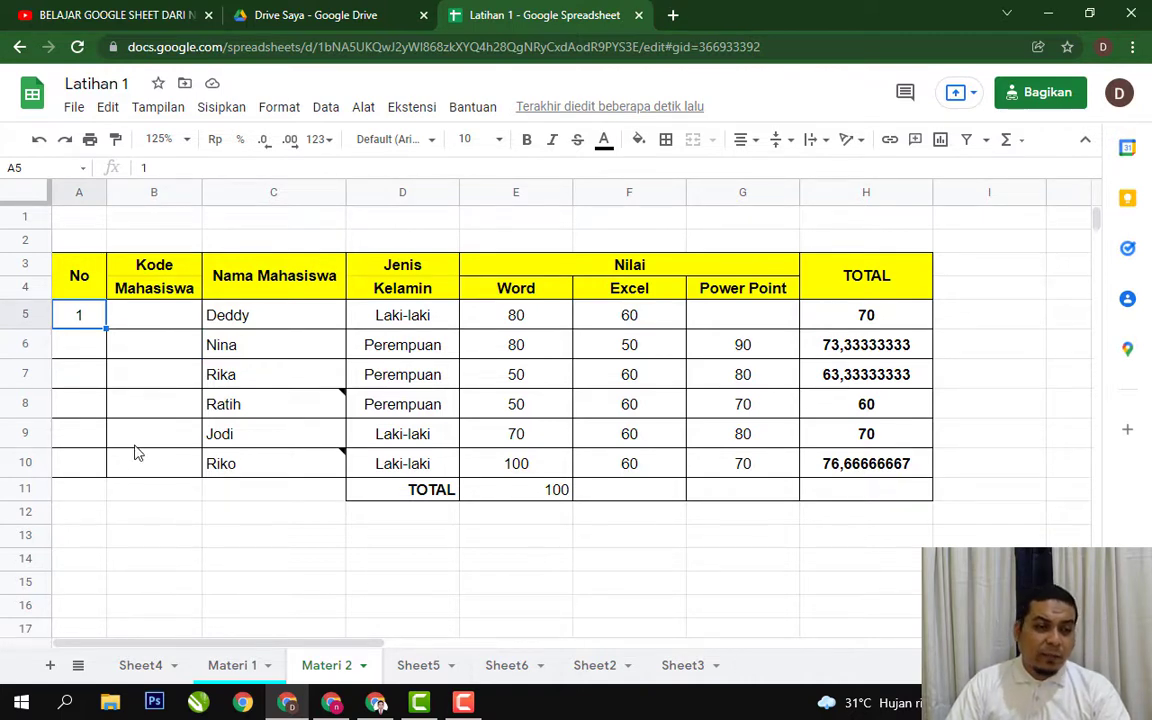
# Step: Jump to the last row of column A and return to cell A1
pyautogui.click(92, 494)
pyautogui.hotkey('ctrl', 'Down')
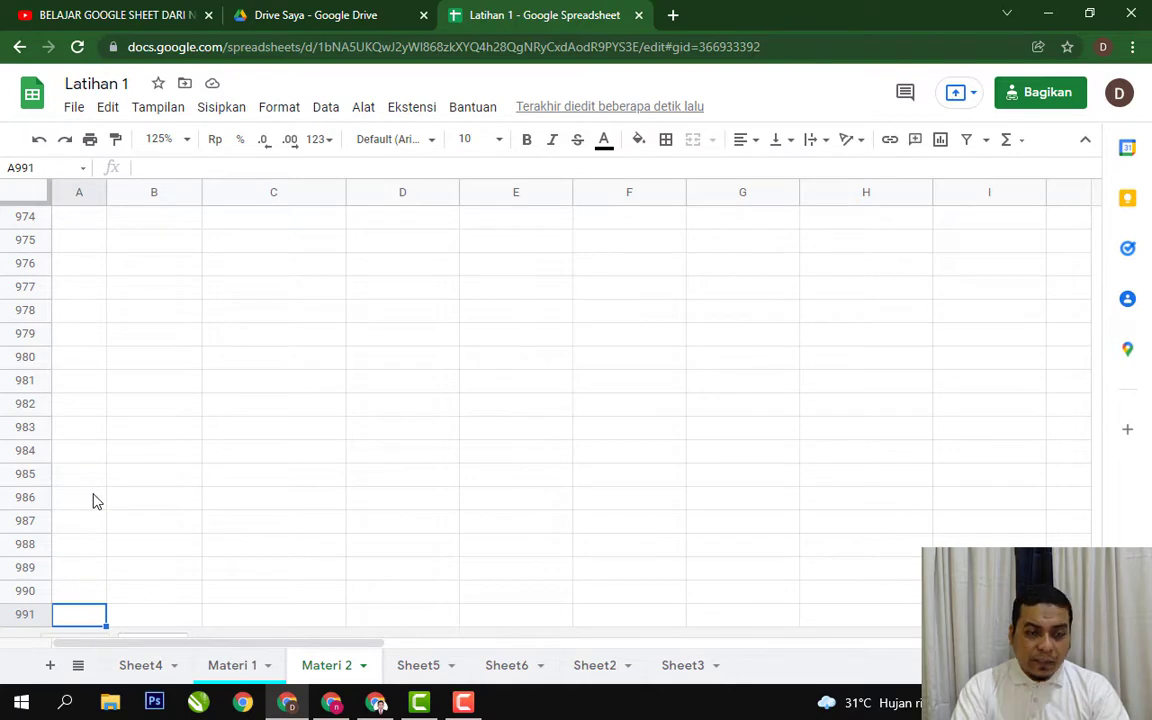
pyautogui.hotkey('ctrl', 'Up')
pyautogui.hotkey('ctrl', 'Up')
pyautogui.hotkey('ctrl', 'Up')
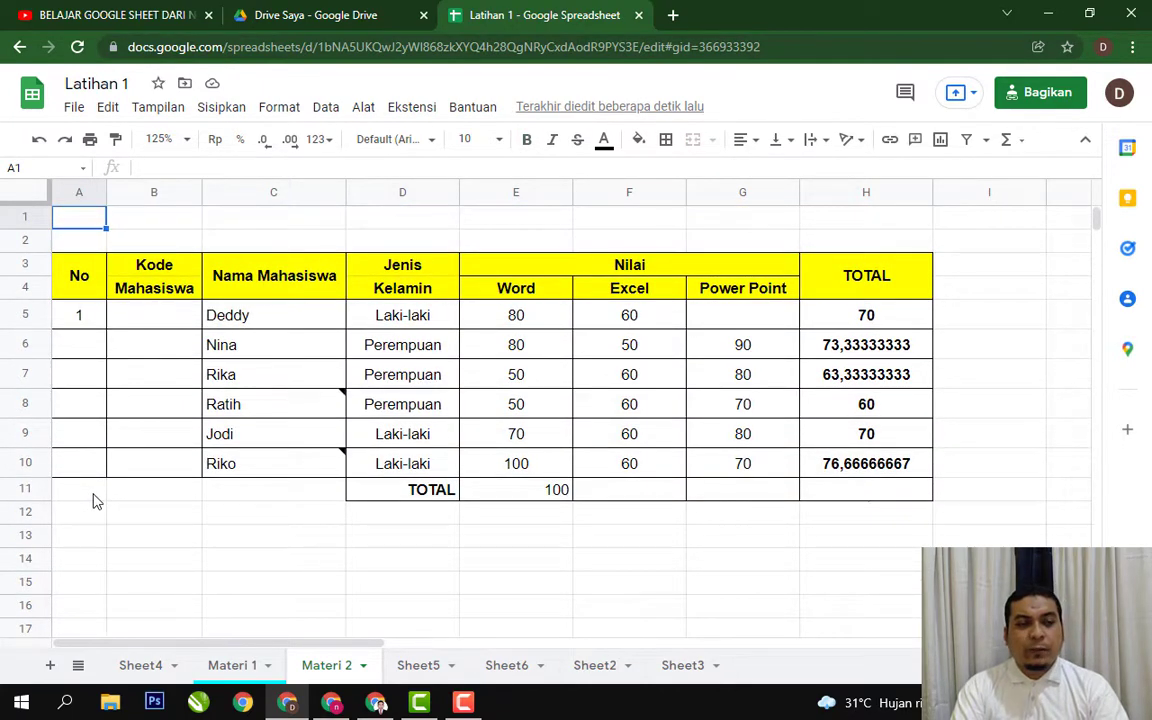
# Step: Enter the numbers 2, 3 and 4 in cells A6 to A8 of the No column
pyautogui.press('Down')
pyautogui.press('Down')
pyautogui.press('Down')
pyautogui.press('Down')
pyautogui.write('2')
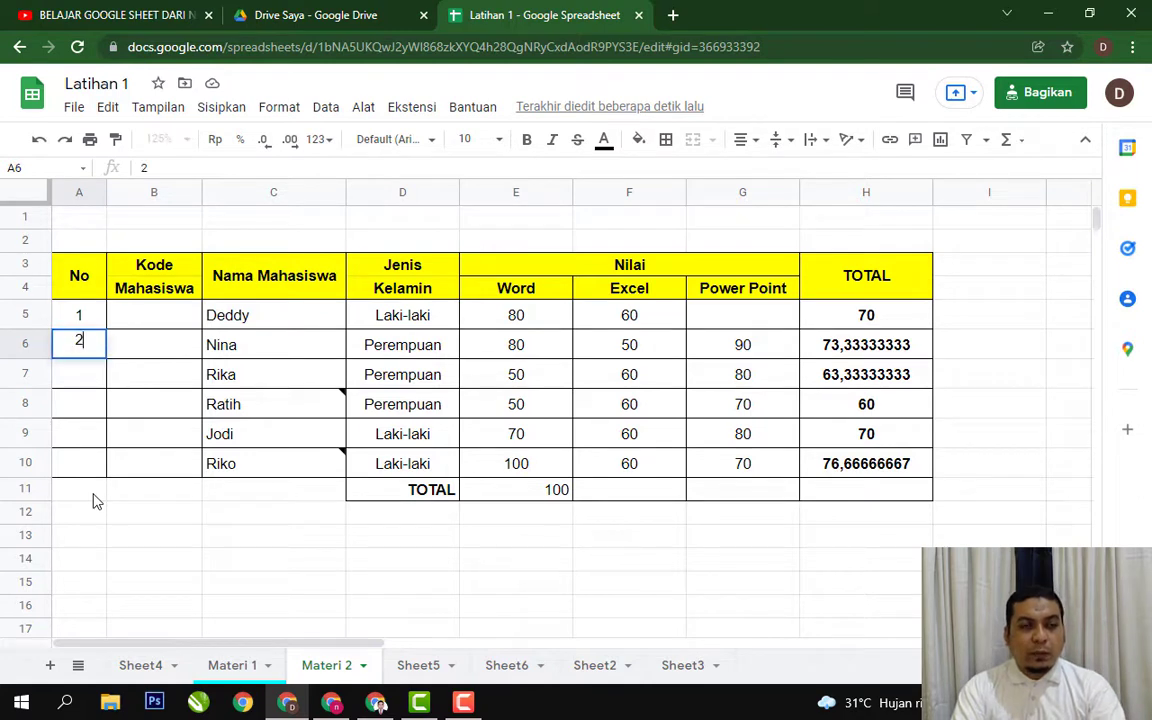
pyautogui.press('Return')
pyautogui.write('3')
pyautogui.press('Return')
pyautogui.write('4')
pyautogui.press('Return')
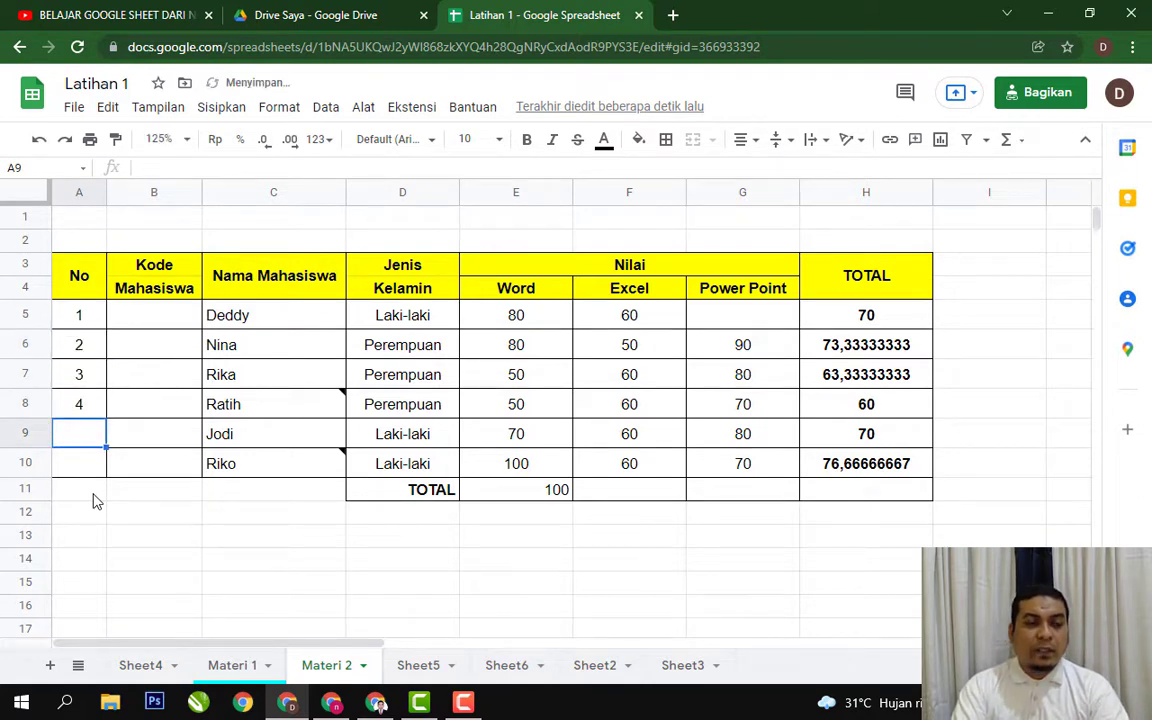
# Step: Clear the numbers from cells A6 to A8
pyautogui.press('Up')
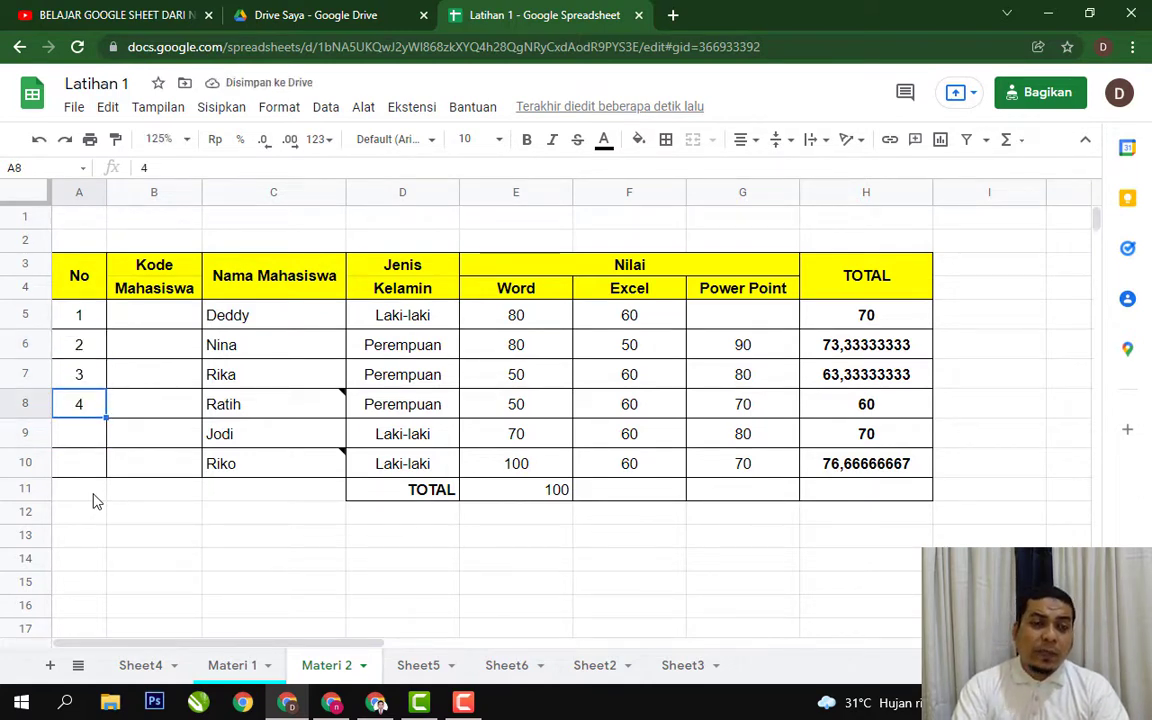
pyautogui.press('Up')
pyautogui.press('Up')
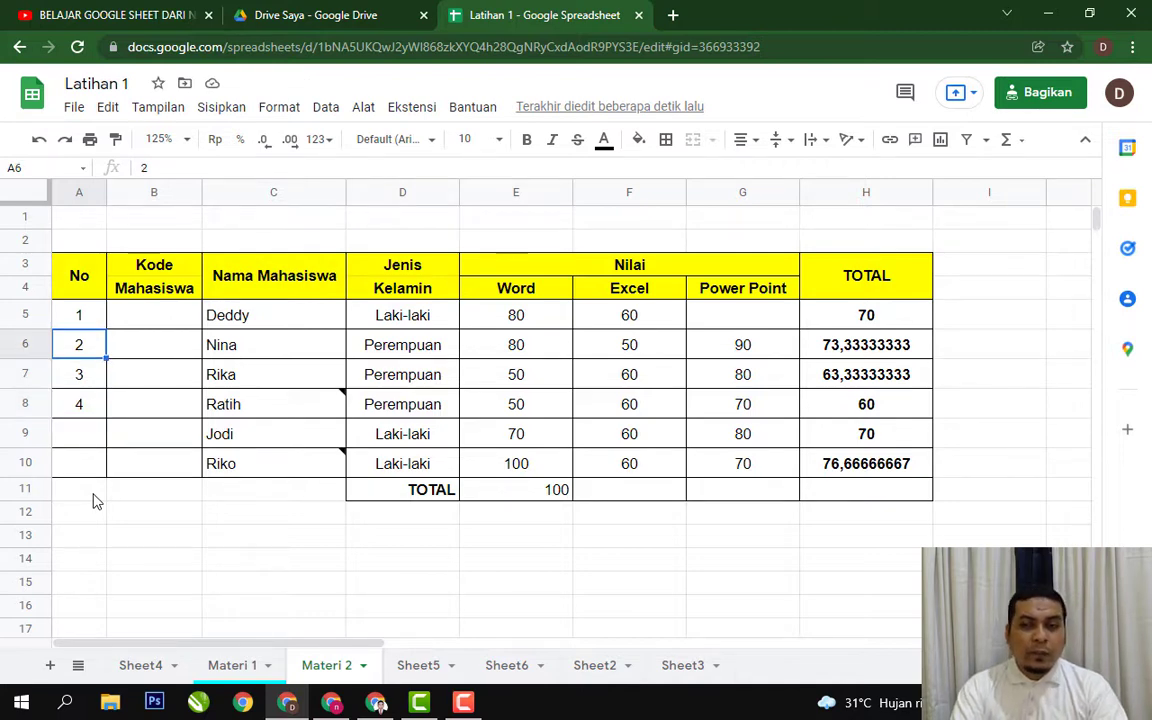
pyautogui.hotkey('shift', 'Down')
pyautogui.hotkey('shift', 'Down')
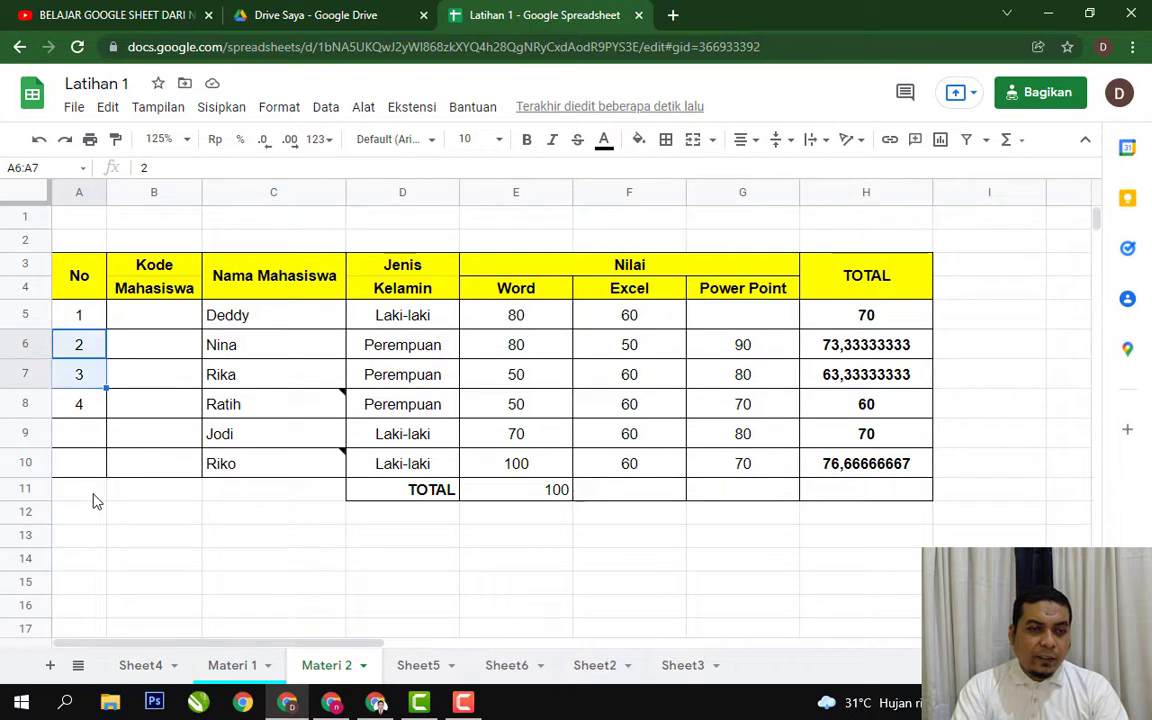
pyautogui.press('Delete')
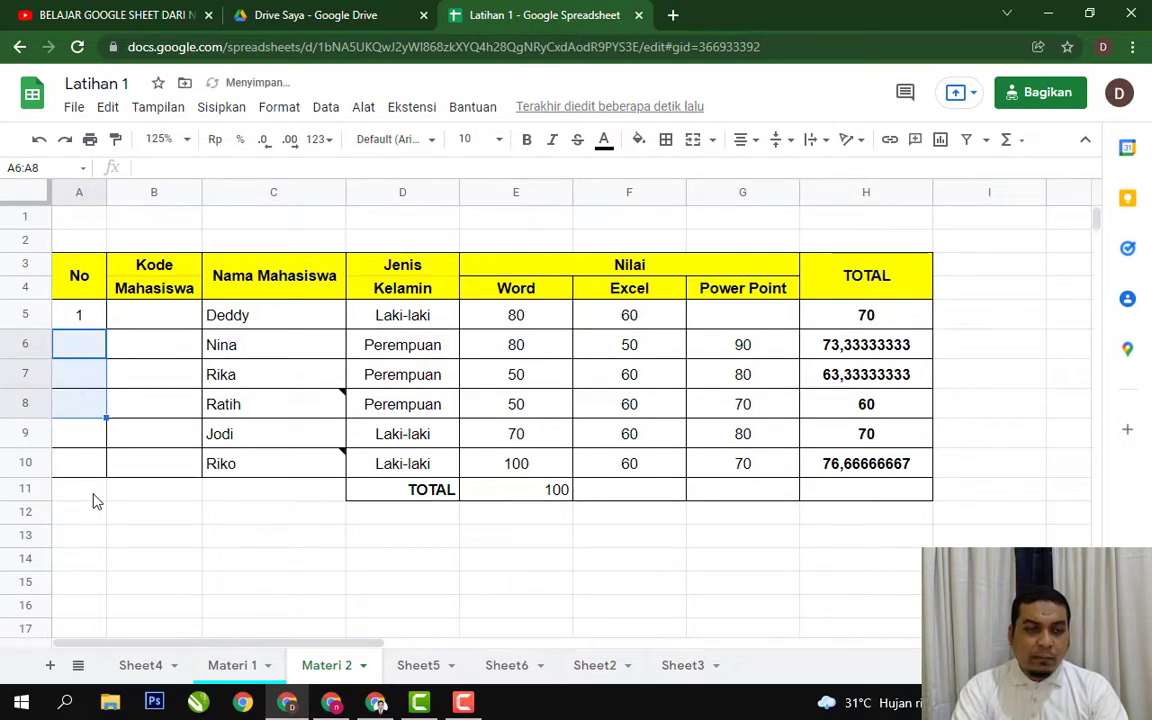
# Step: Autofill the No column from cell A5 down to A10 with the series 1 to 6
pyautogui.press('Down')
pyautogui.press('Down')
pyautogui.press('Down')
pyautogui.press('Up')
pyautogui.press('Up')
pyautogui.press('Up')
pyautogui.press('Up')
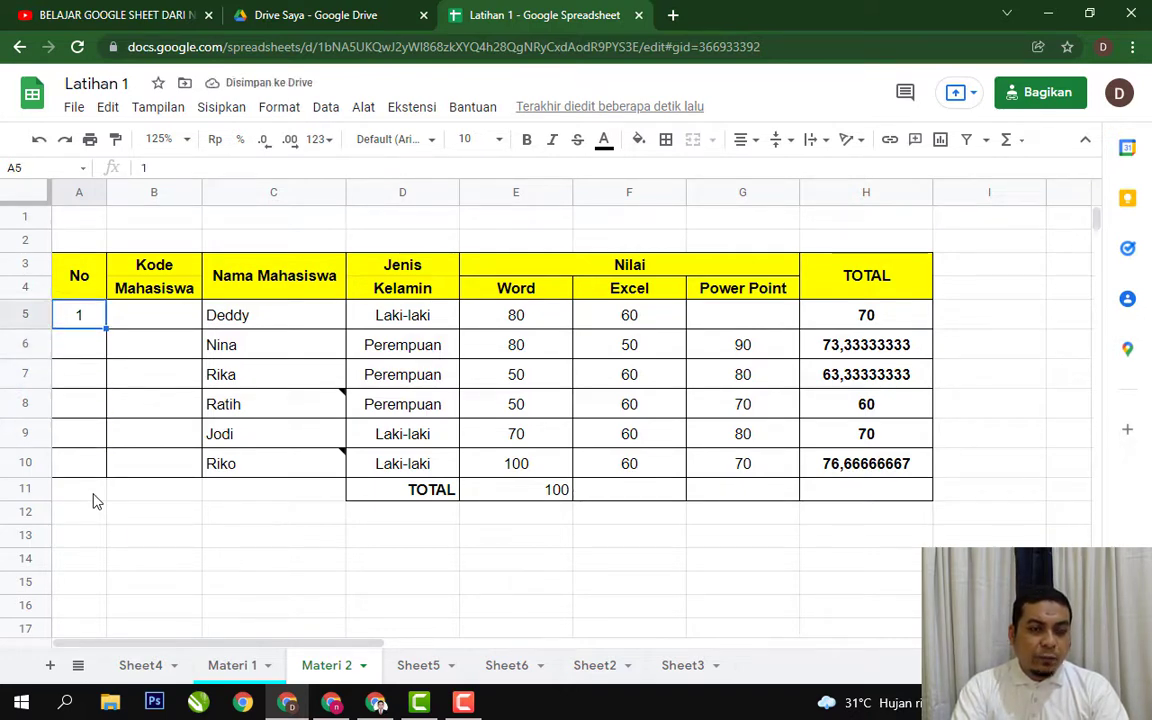
pyautogui.press('Down')
pyautogui.press('Up')
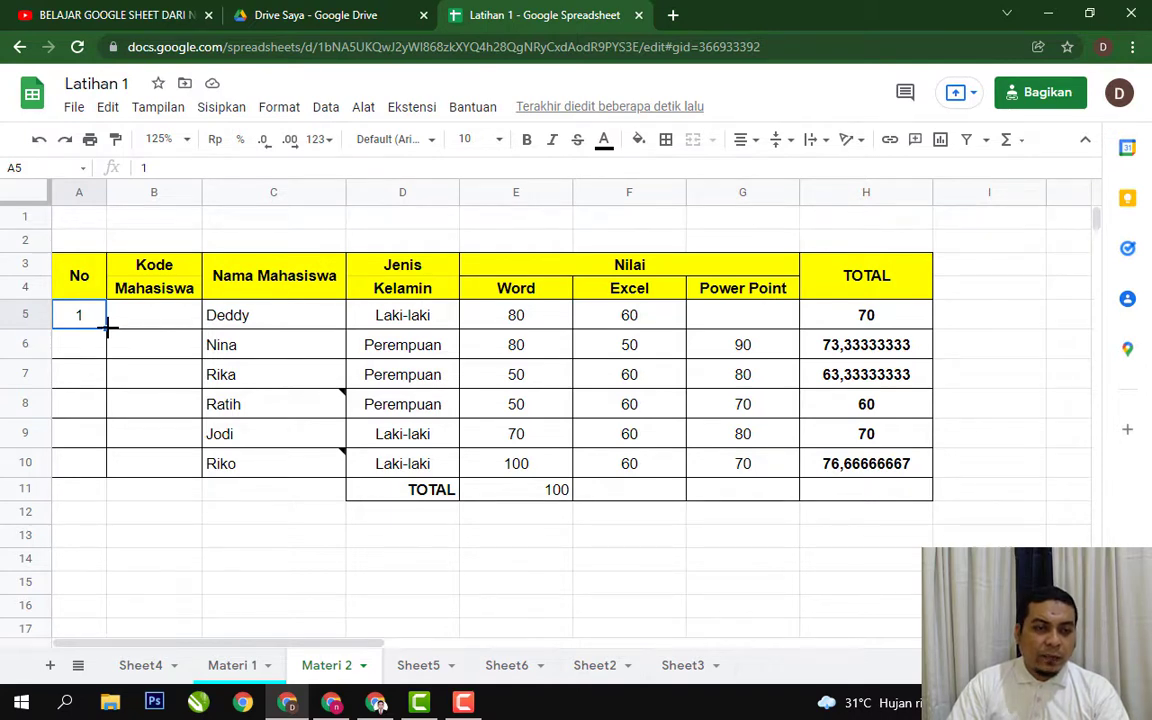
pyautogui.moveTo(107, 325); pyautogui.dragTo(107, 477)
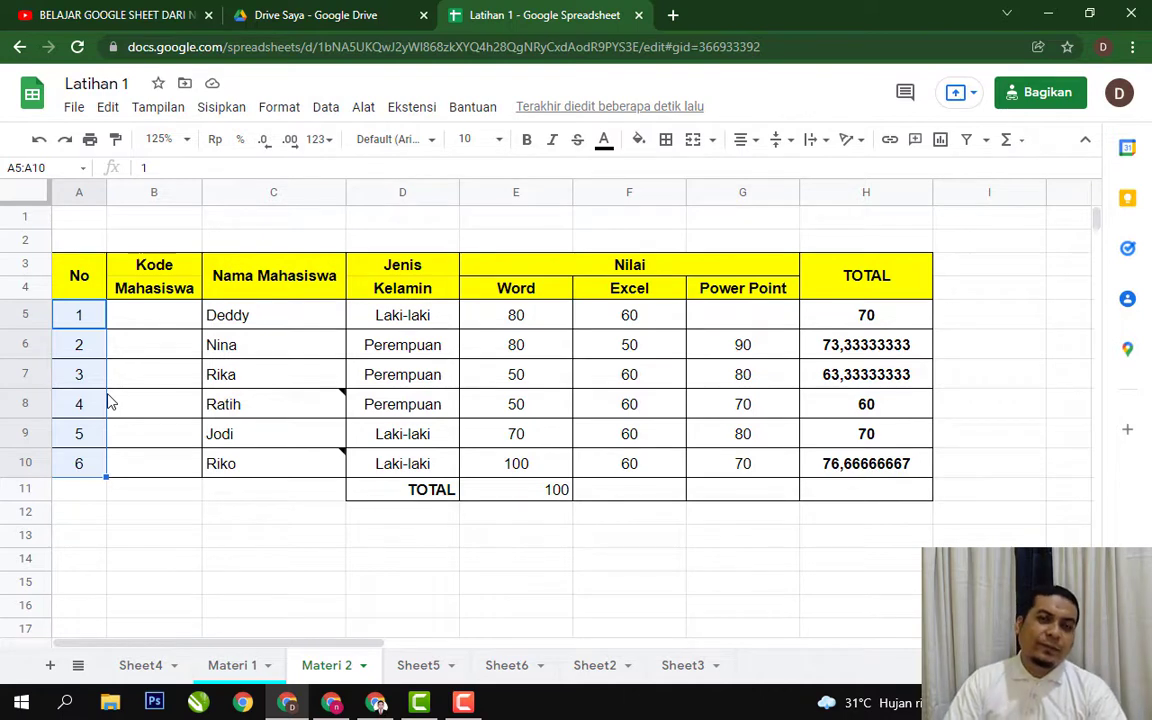
pyautogui.click(149, 541)
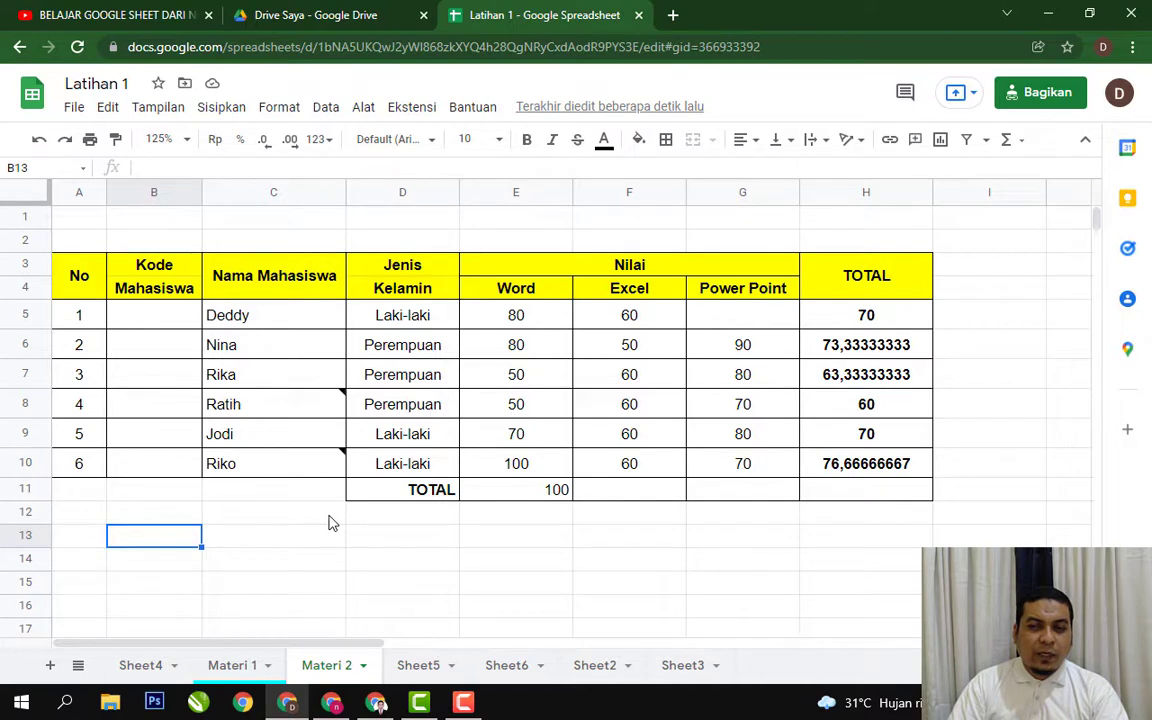
pyautogui.click(295, 512)
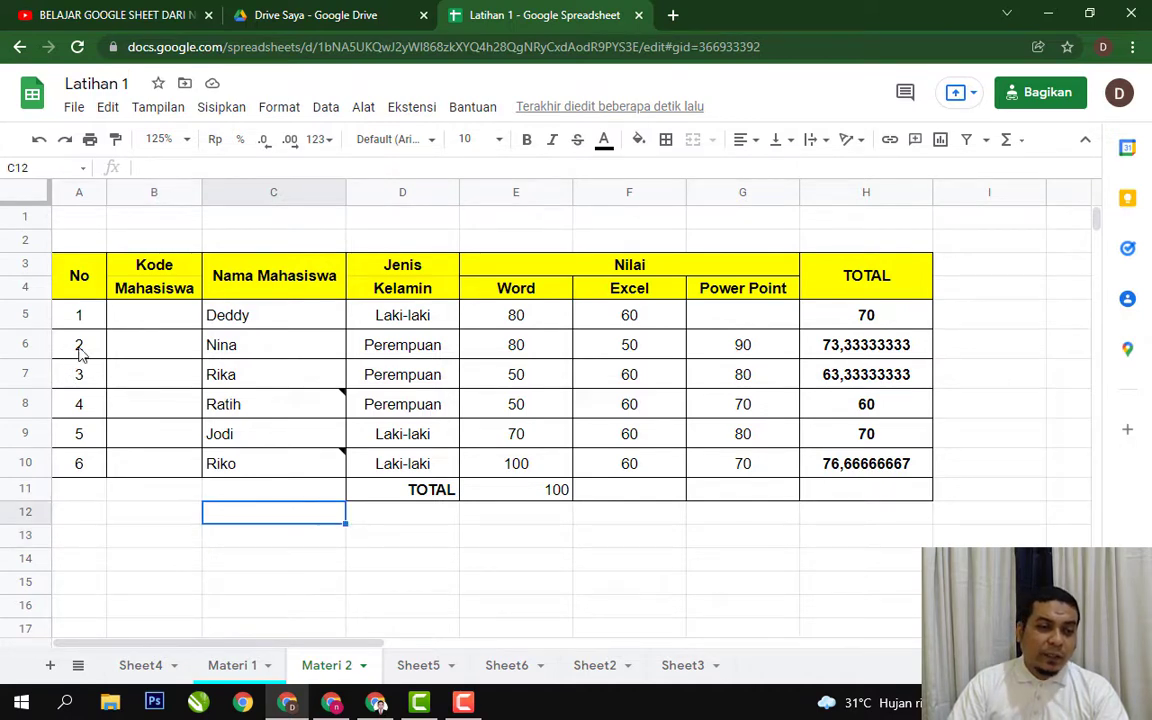
# Step: Clear the autofilled numbers from cells A6 to A10, keeping only the 1 in A5
pyautogui.moveTo(80, 350); pyautogui.dragTo(103, 465)
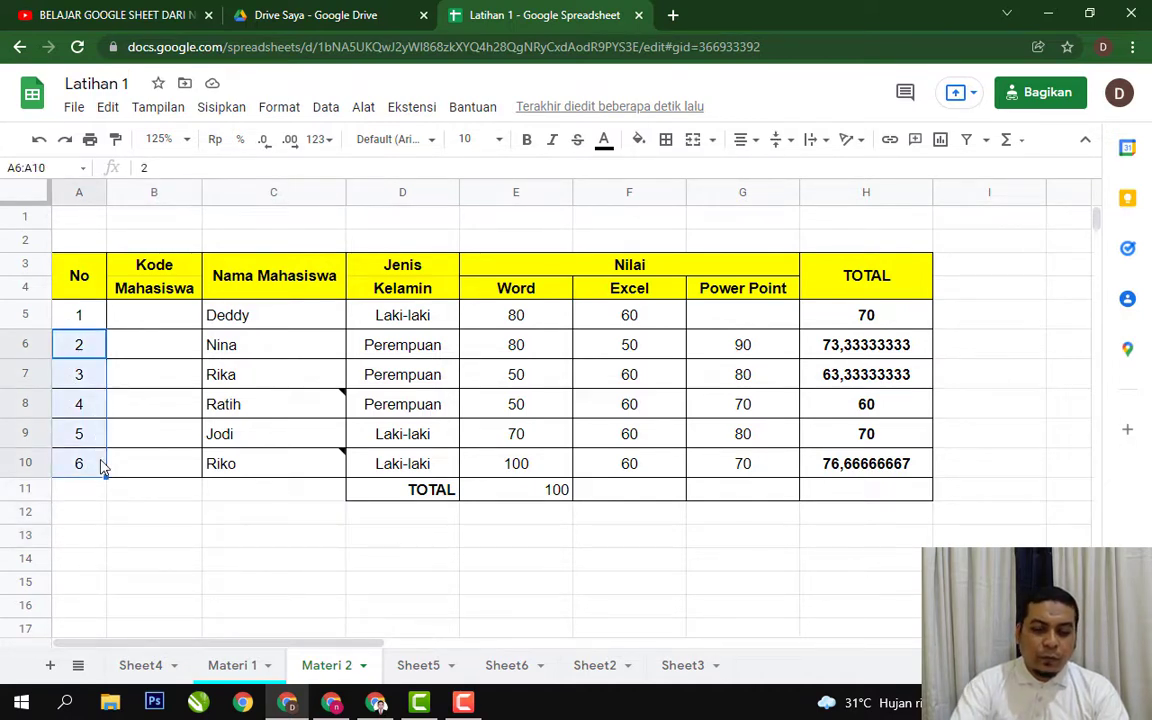
pyautogui.press('Delete')
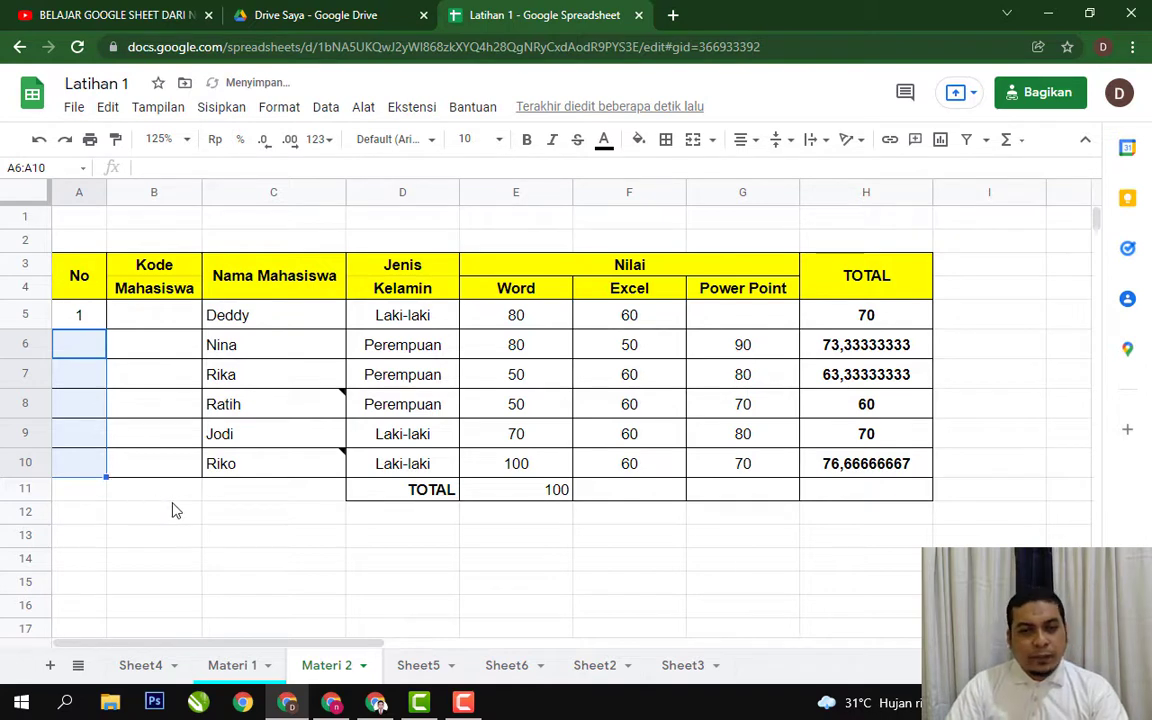
pyautogui.click(195, 556)
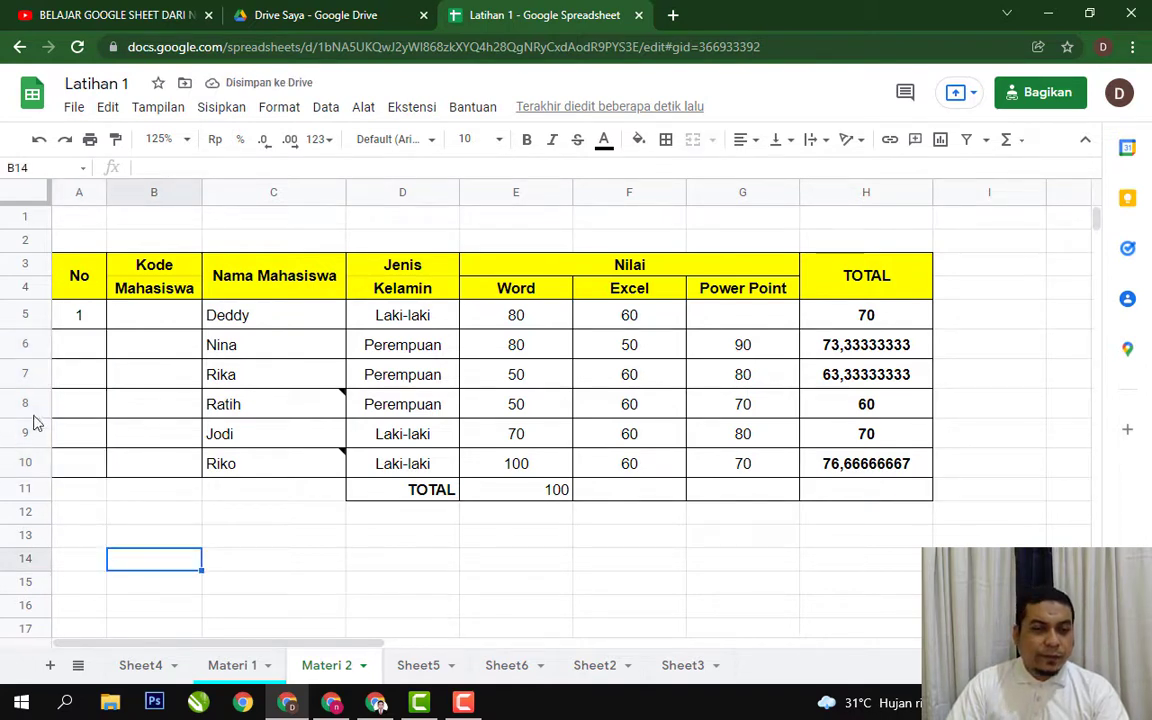
# Step: Enter the formula =A5+1 in cell A6 to number the second student
pyautogui.doubleClick(88, 346)
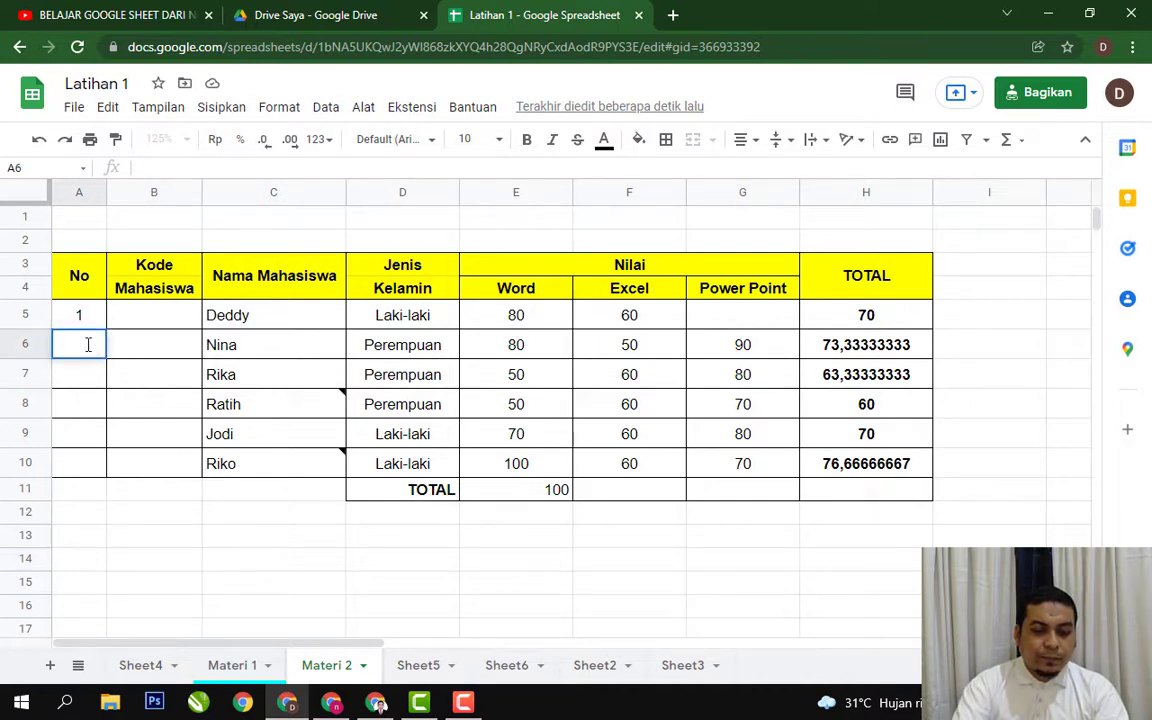
pyautogui.write('=')
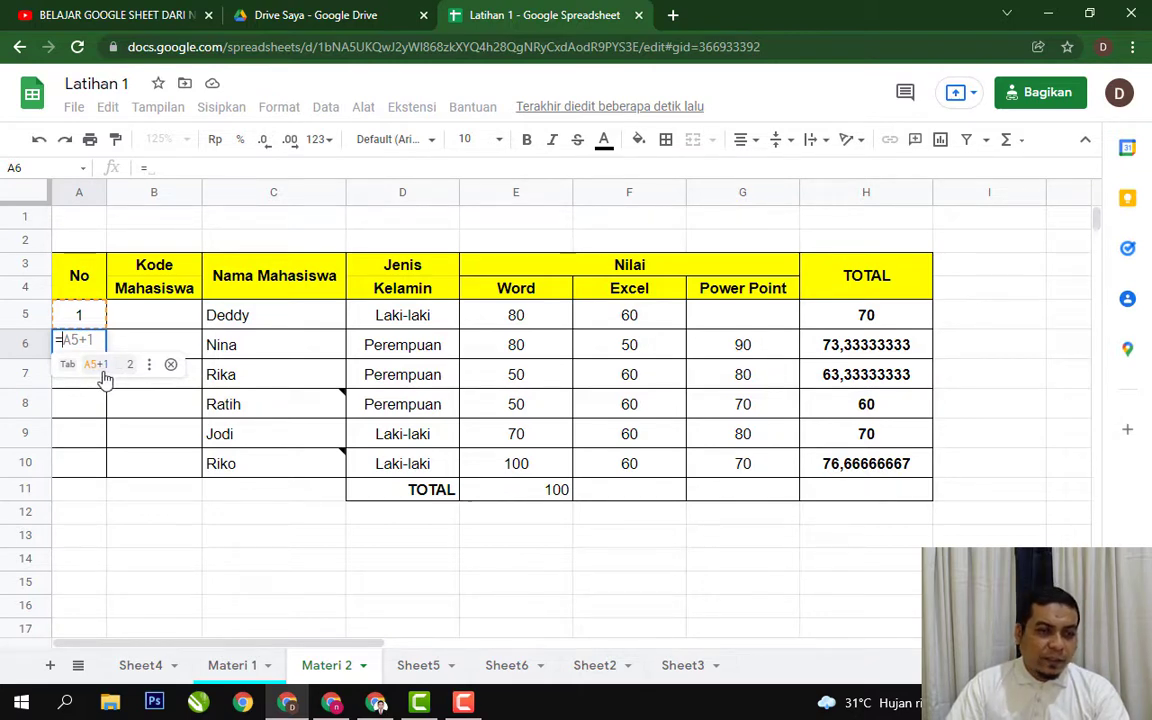
pyautogui.click(75, 318)
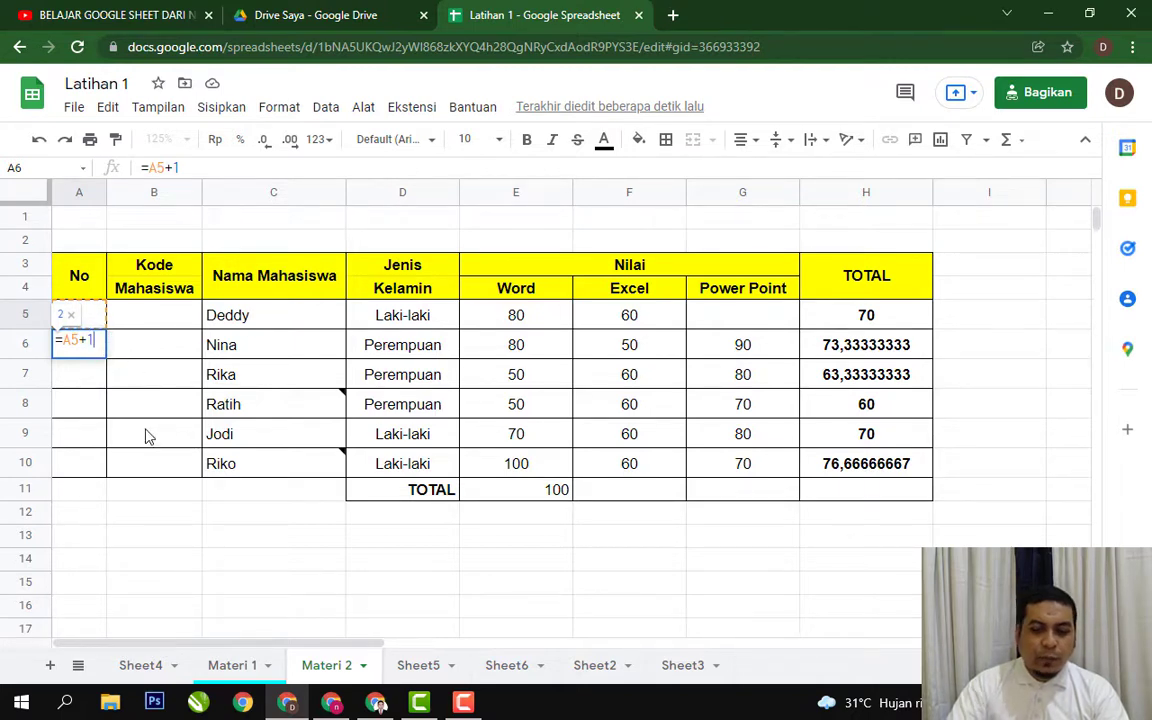
pyautogui.press('Return')
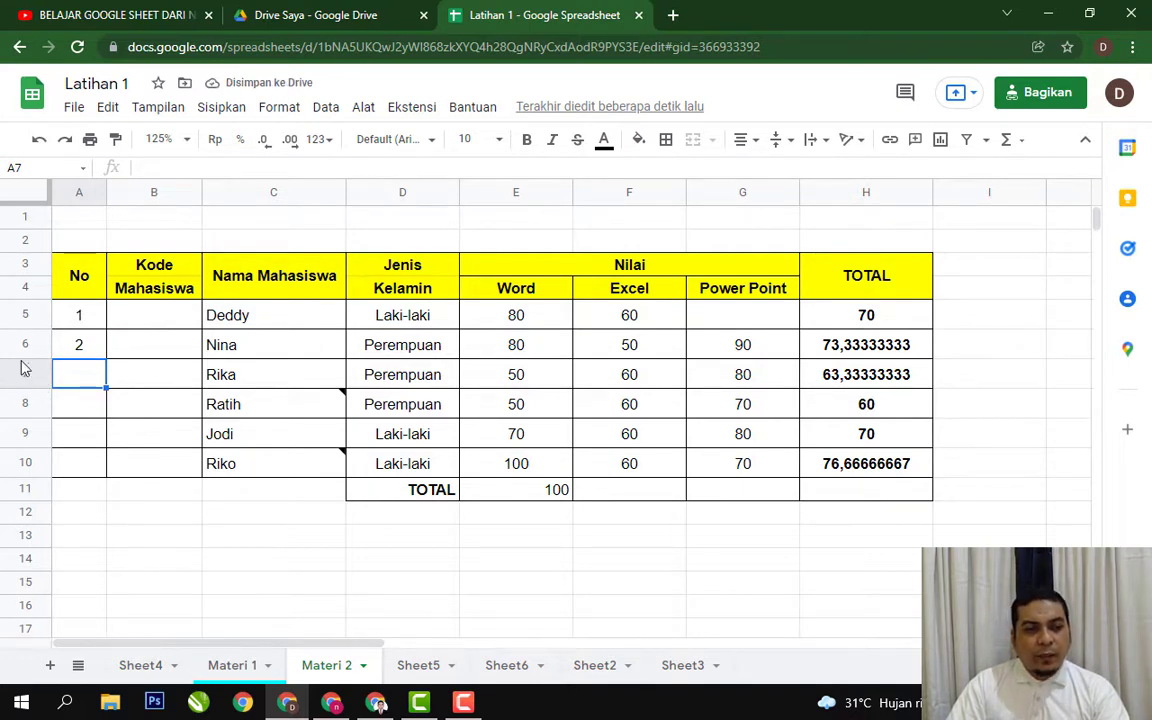
# Step: Extend the numbering formula from A6 into A7 as =A6+1 and check its cell reference
pyautogui.click(82, 349)
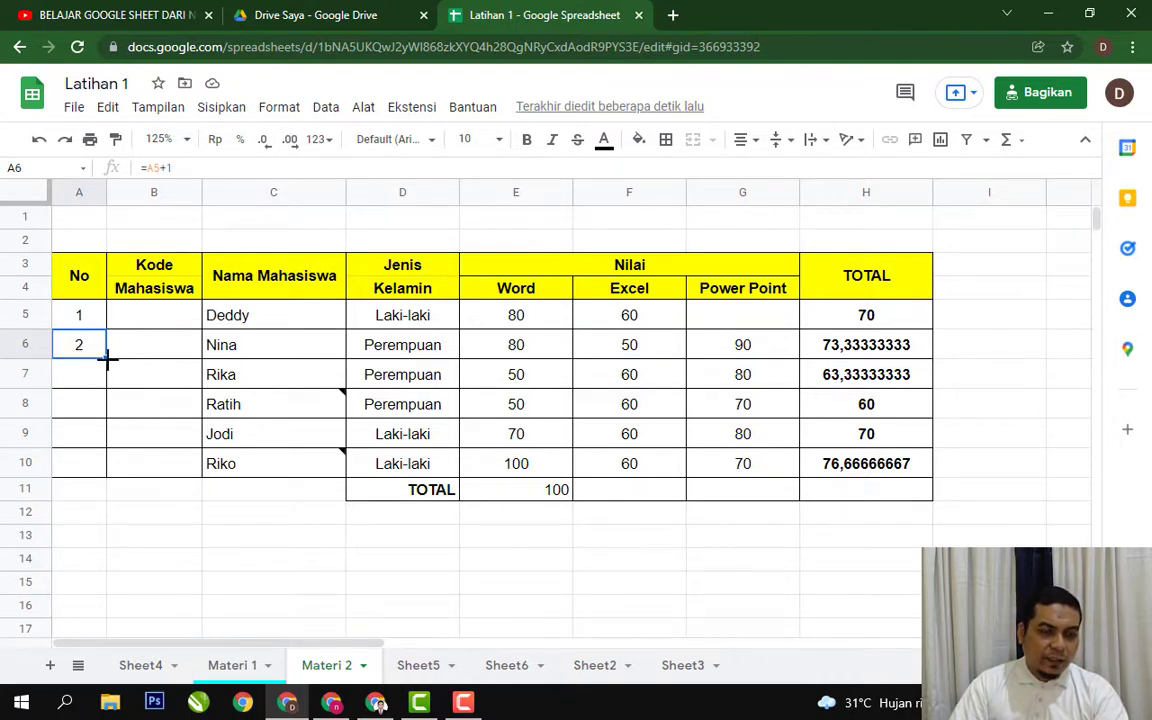
pyautogui.moveTo(108, 360)
pyautogui.mouseDown()
pyautogui.moveTo(116, 392)
pyautogui.moveTo(113, 383)
pyautogui.mouseUp()
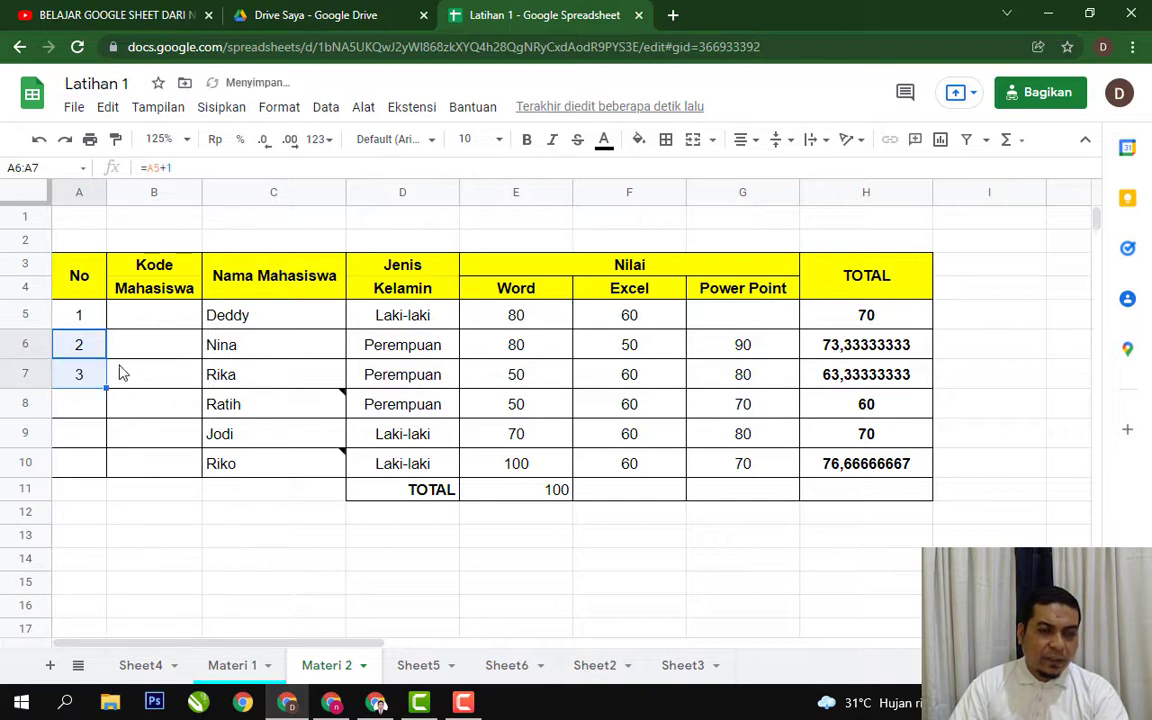
pyautogui.click(120, 346)
pyautogui.click(91, 378)
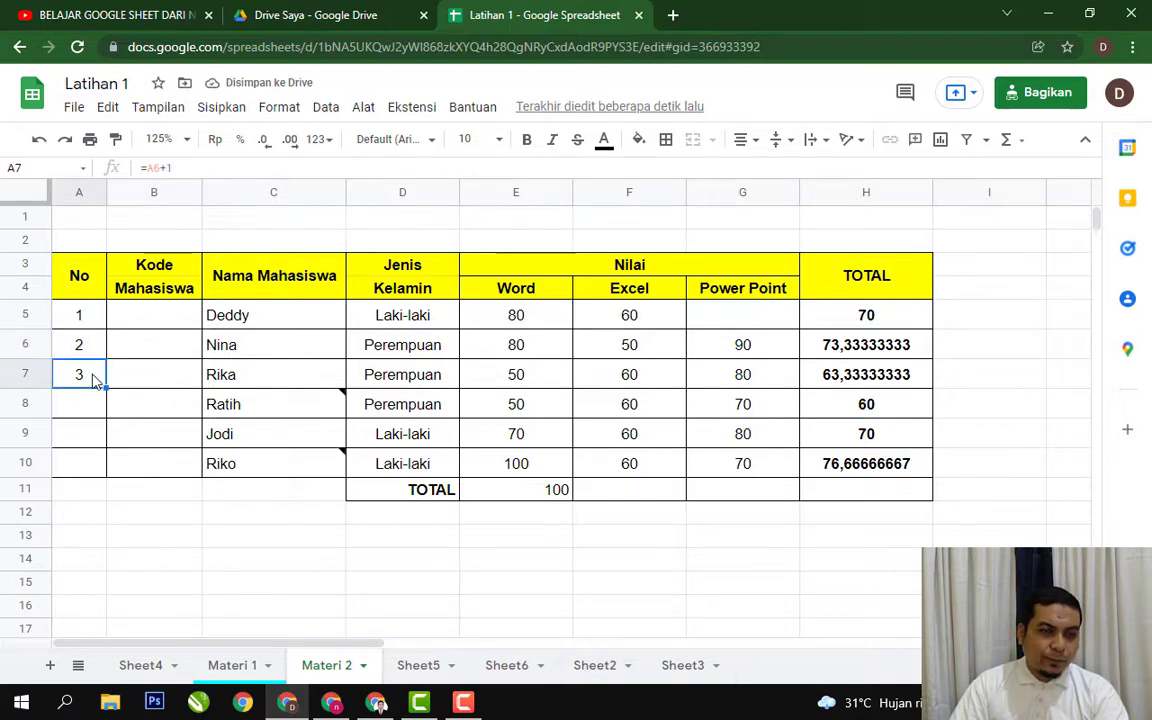
pyautogui.write('=A6+1')
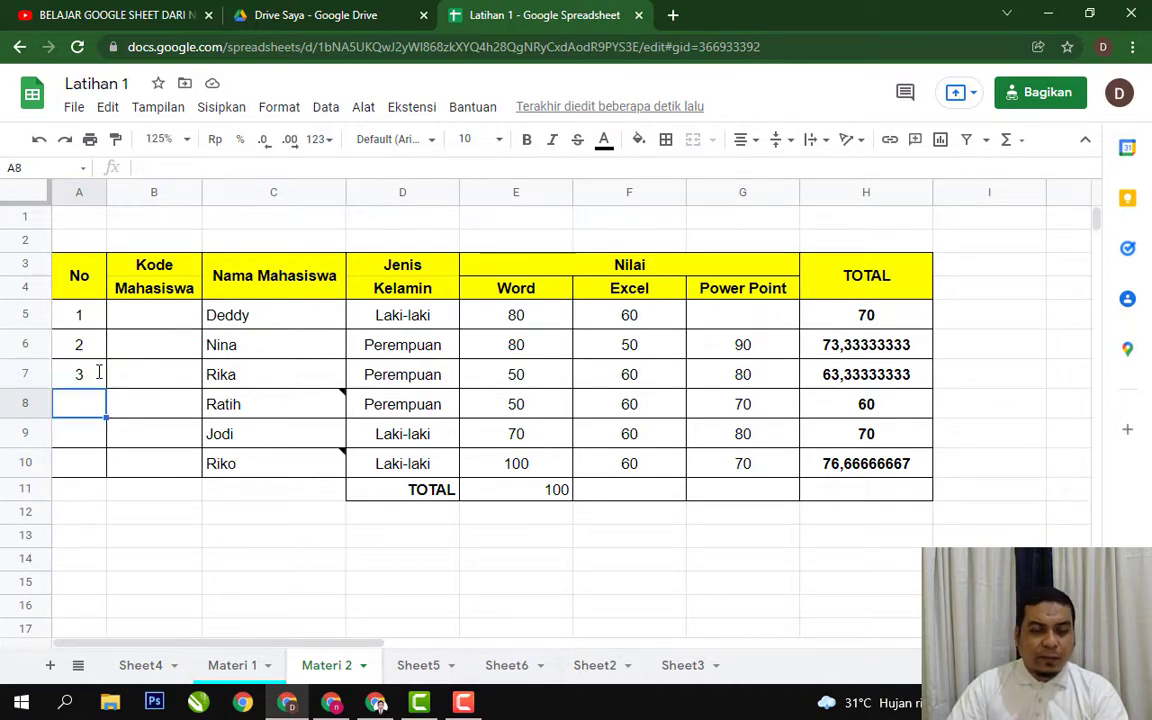
# Step: Fill the numbering formula from A7 down to A10
pyautogui.click(99, 376)
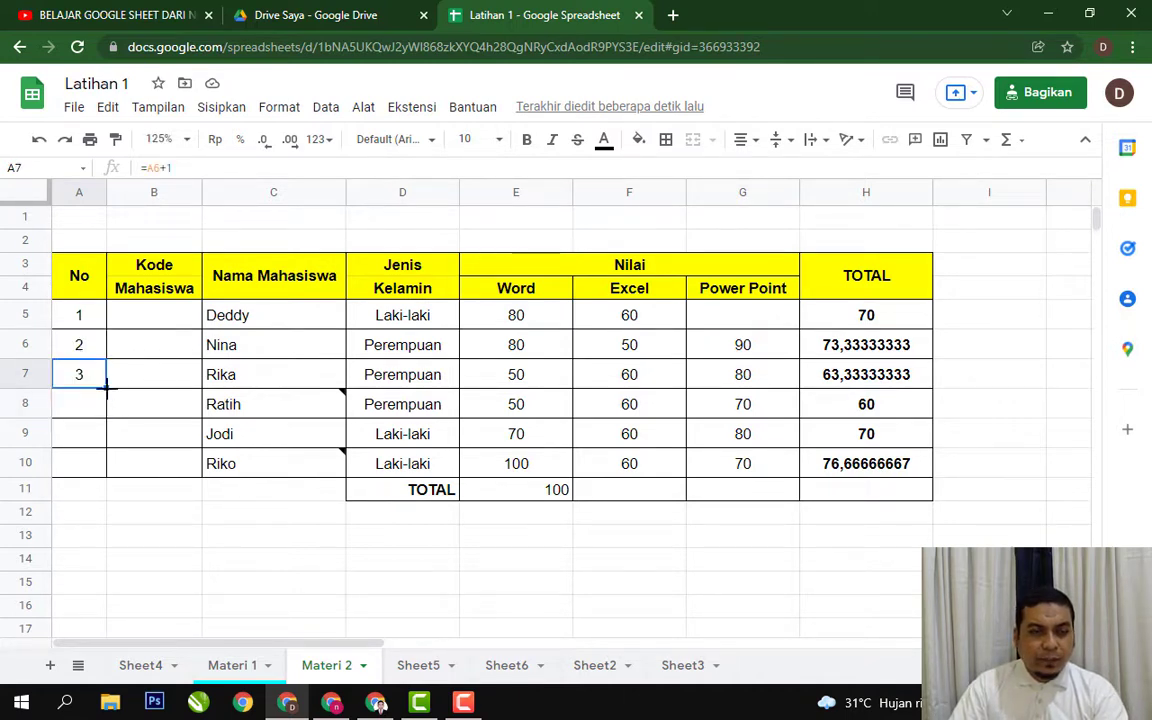
pyautogui.moveTo(106, 389); pyautogui.dragTo(107, 461)
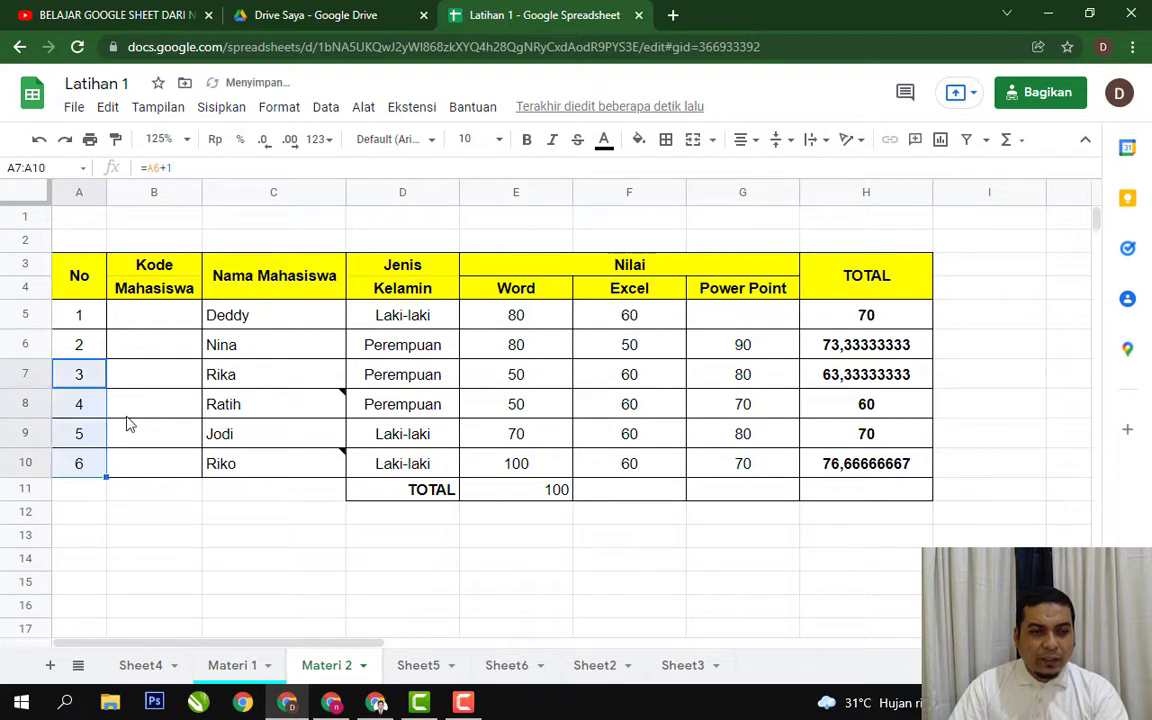
pyautogui.click(154, 342)
# Step: Examine the formula in cell A8 and go back up the No column to A5
pyautogui.doubleClick(85, 405)
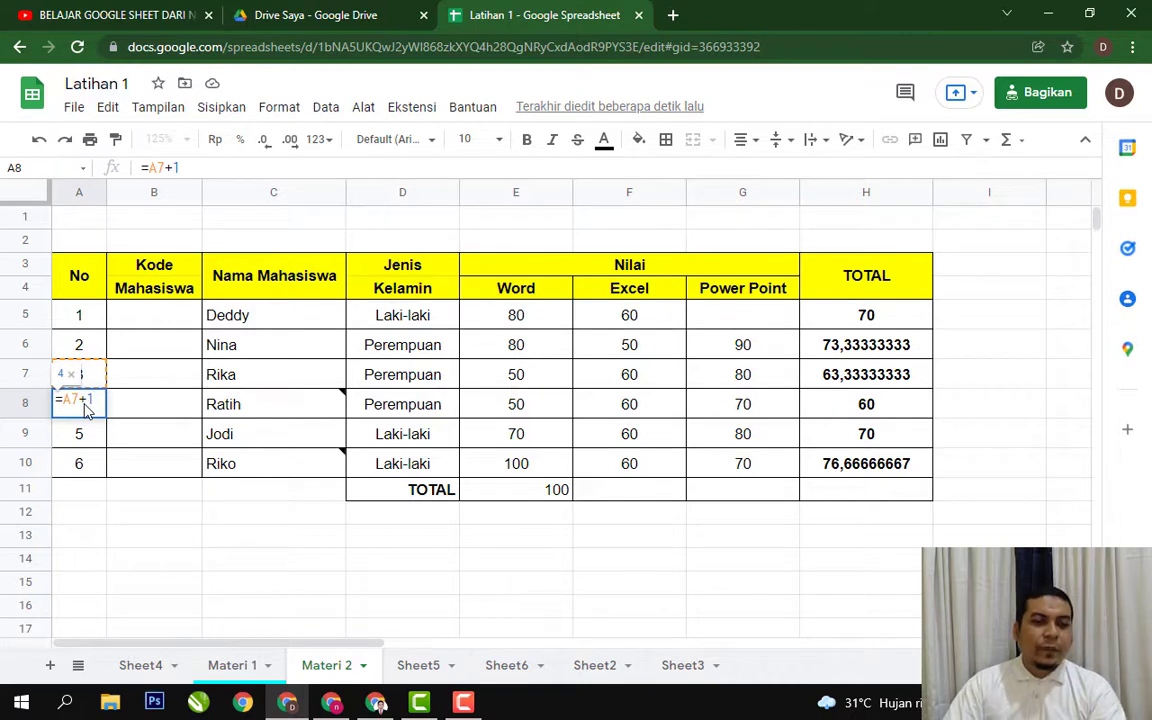
pyautogui.press('Return')
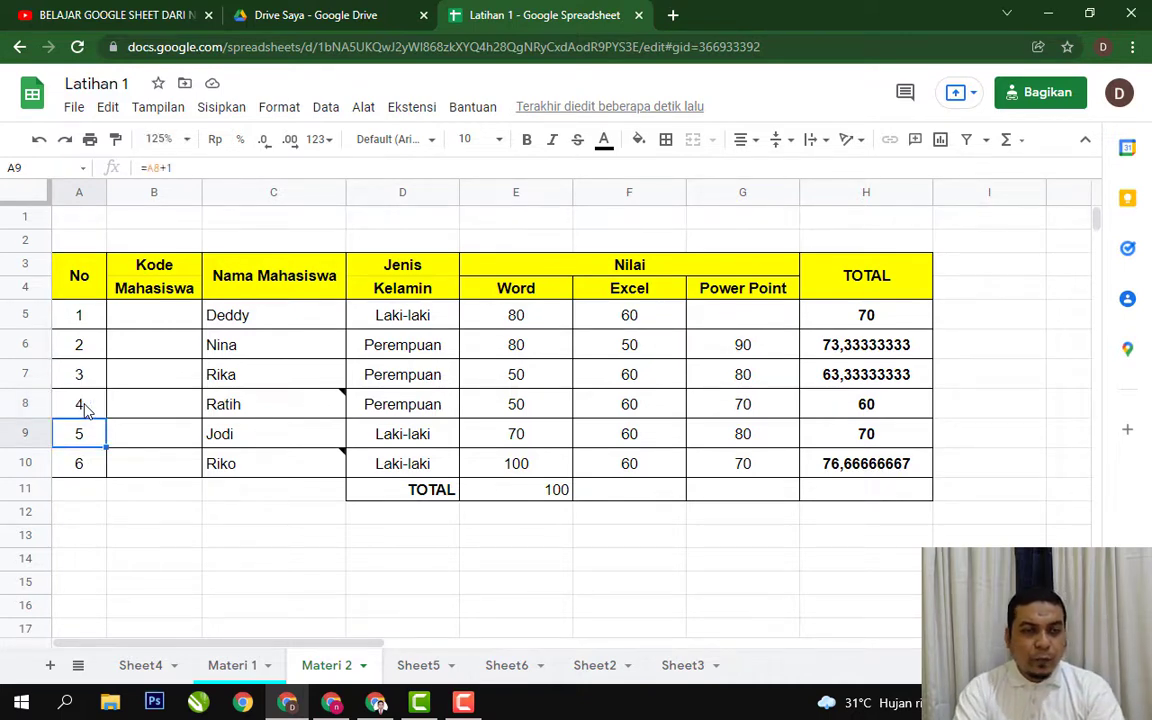
pyautogui.press('Up')
pyautogui.press('Up')
pyautogui.press('Up')
pyautogui.press('Up')
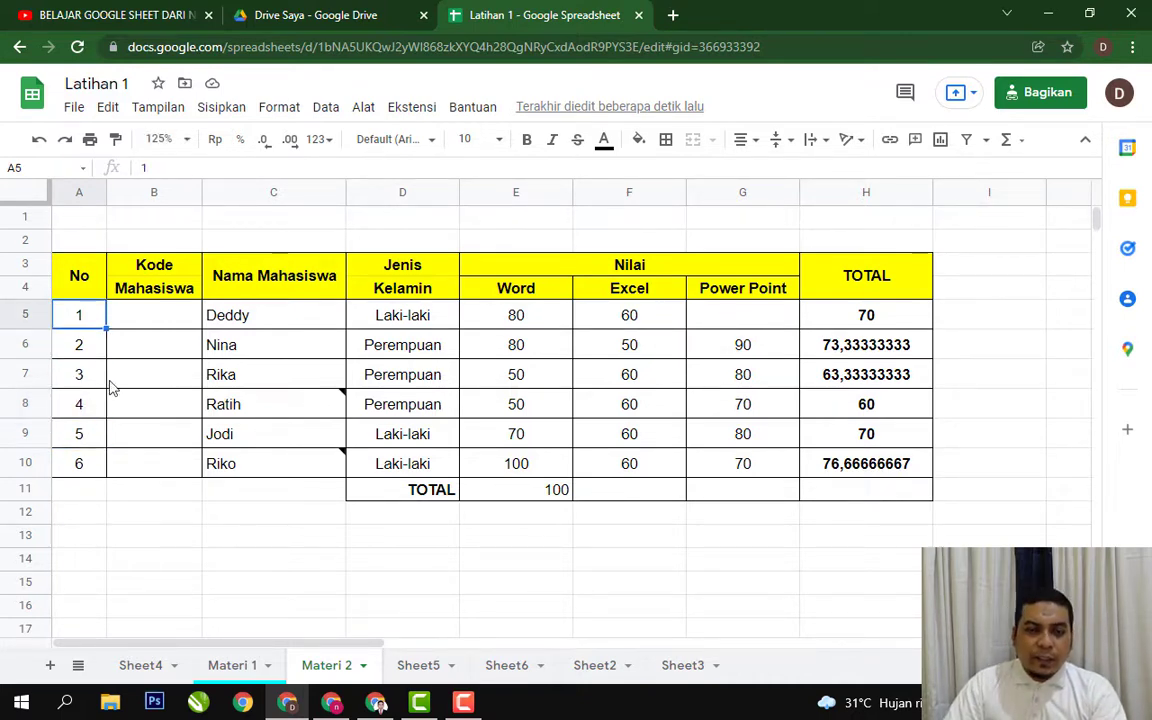
# Step: Check the average formula in cell H5 and clear the TOTAL values in H6:H10
pyautogui.doubleClick(866, 316)
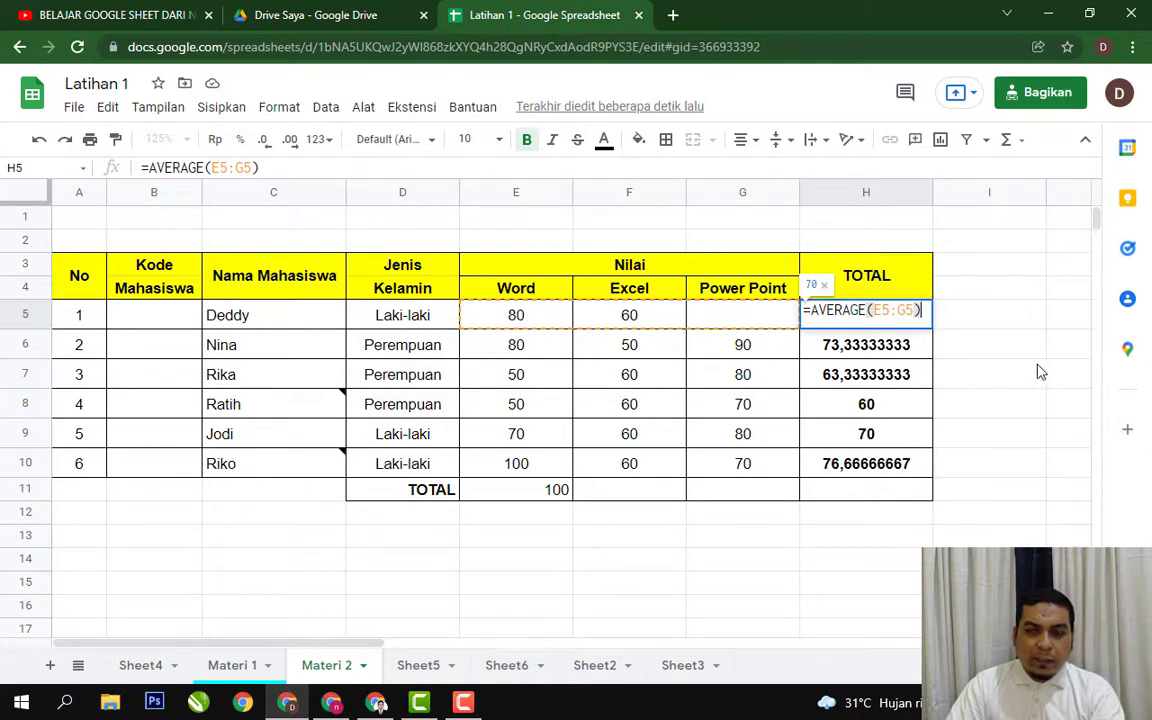
pyautogui.press('Return')
pyautogui.moveTo(920, 357); pyautogui.dragTo(917, 463)
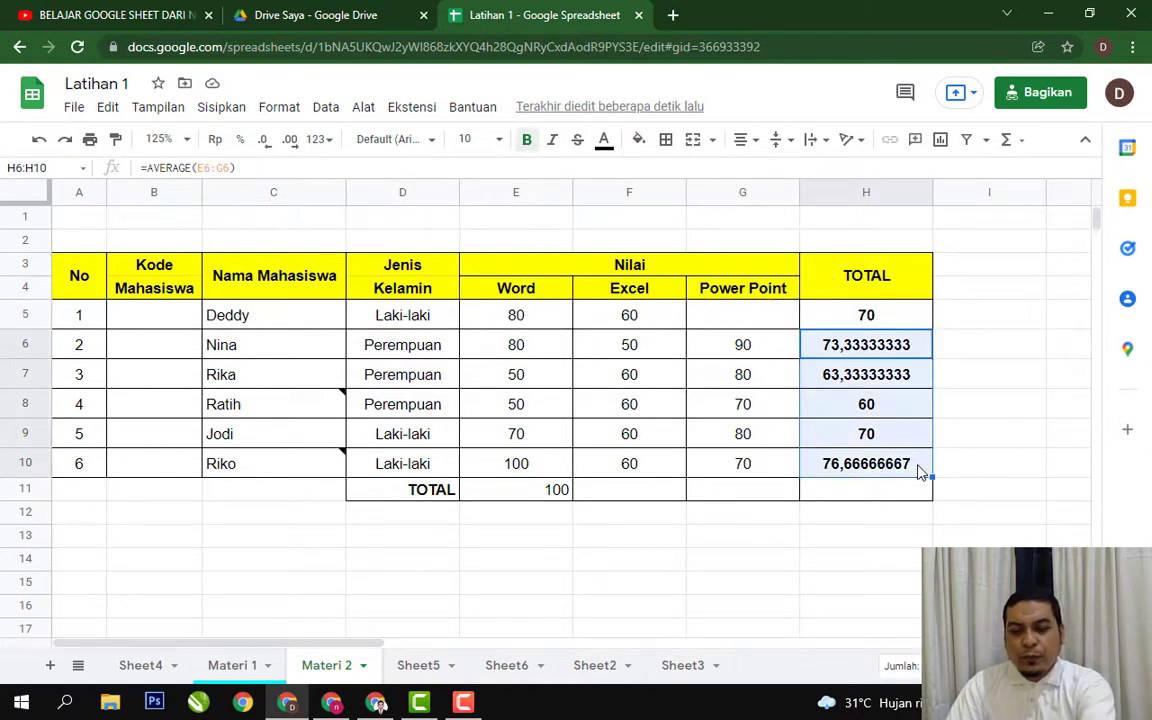
pyautogui.press('Delete')
pyautogui.click(1000, 342)
# Step: Fill the average formula from H5 down into H6 and check its cell references
pyautogui.click(905, 320)
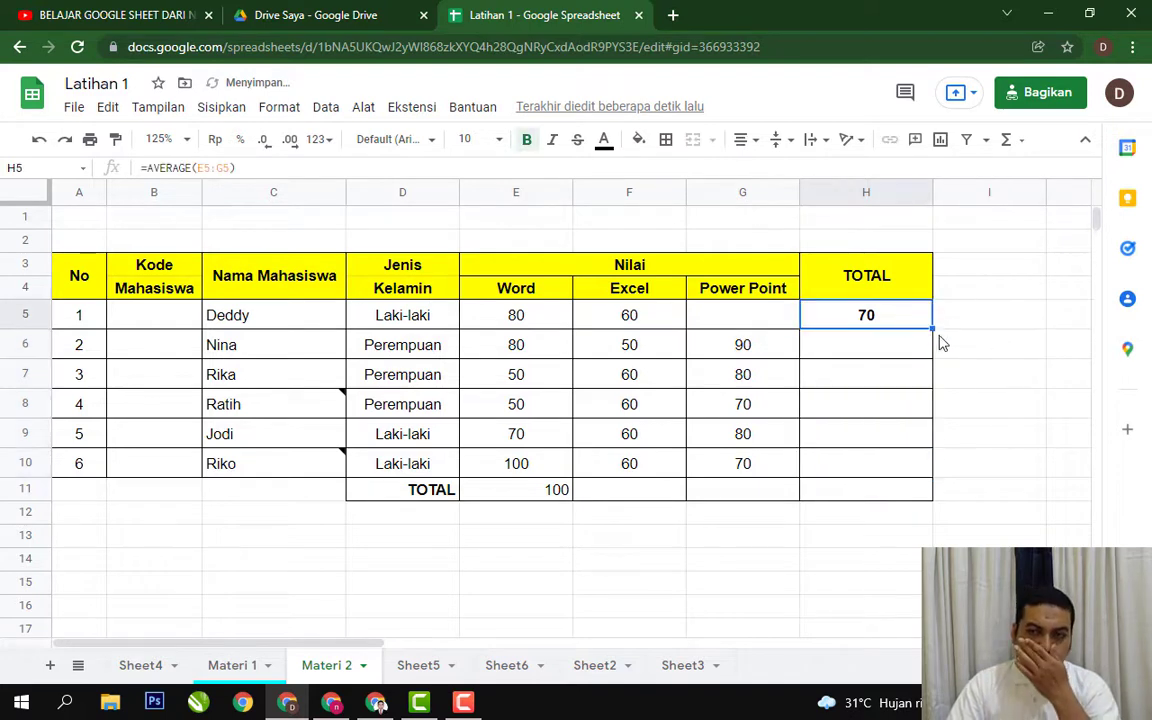
pyautogui.moveTo(932, 329); pyautogui.dragTo(945, 346)
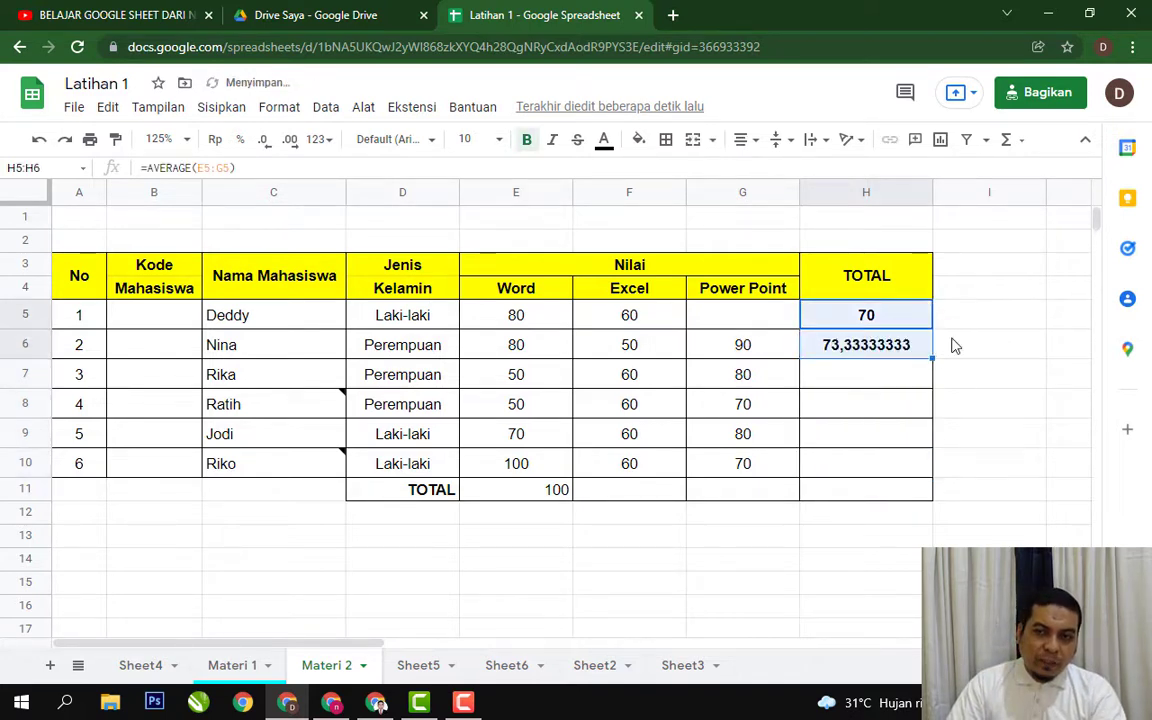
pyautogui.click(987, 314)
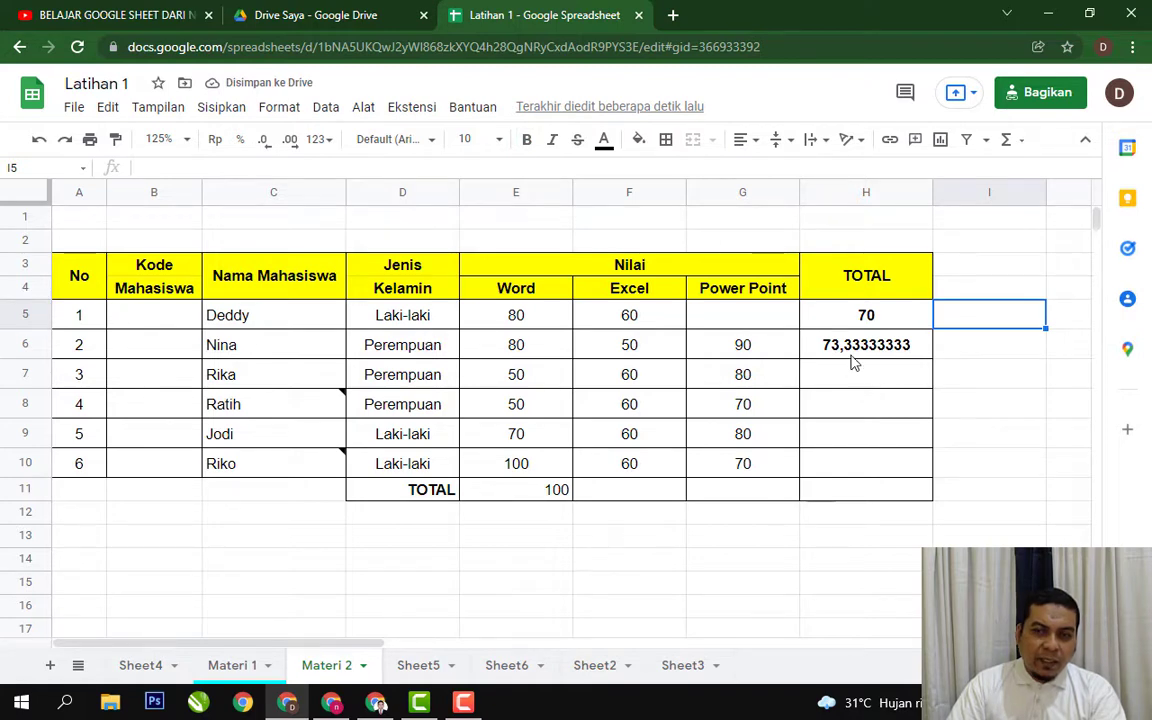
pyautogui.doubleClick(851, 345)
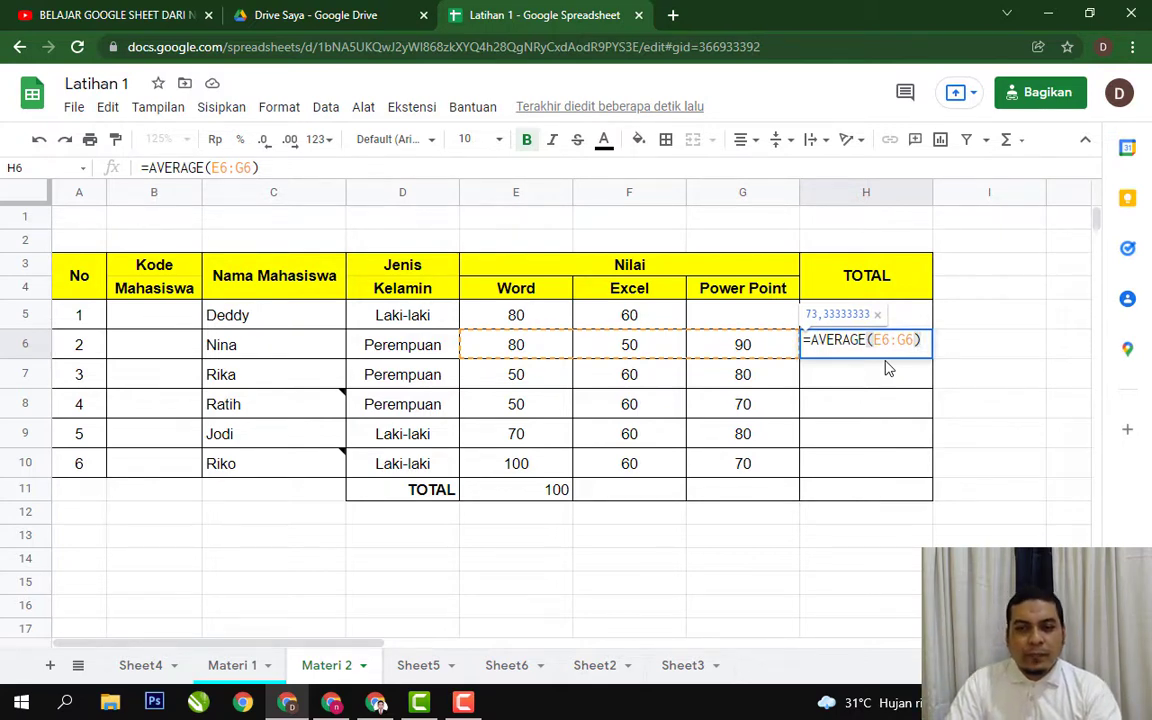
pyautogui.press('Escape')
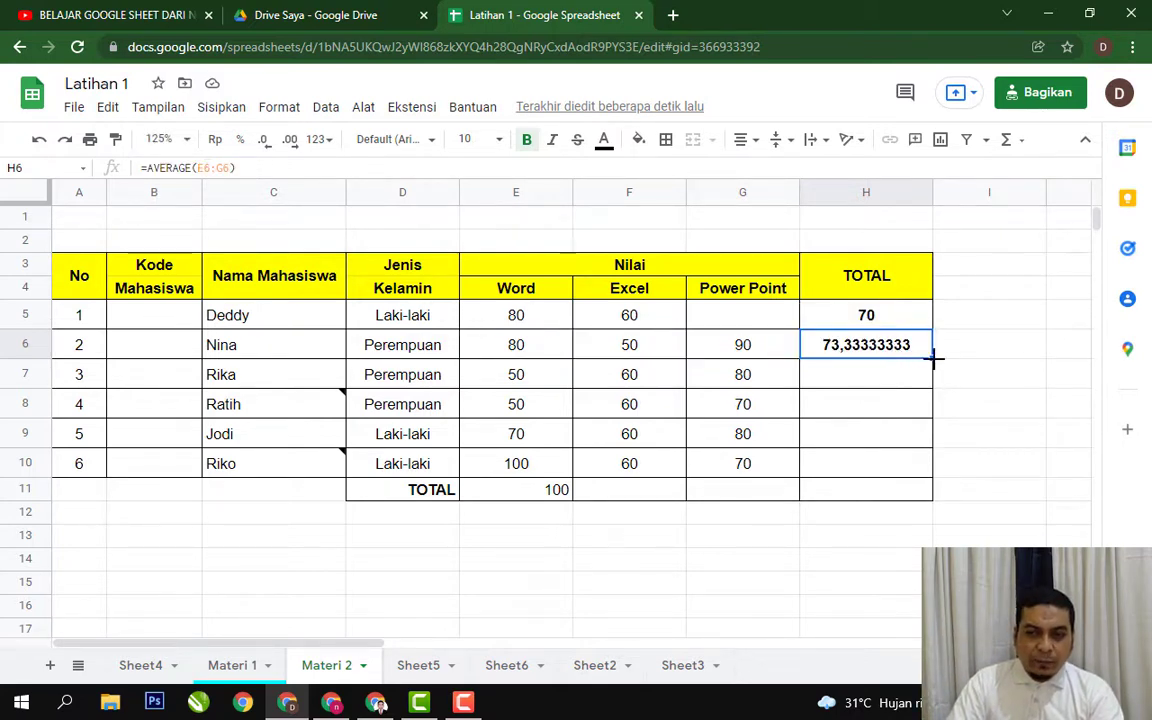
# Step: Fill the average formula from H6 down to H10 and check the range used in H10
pyautogui.moveTo(933, 359); pyautogui.dragTo(940, 455)
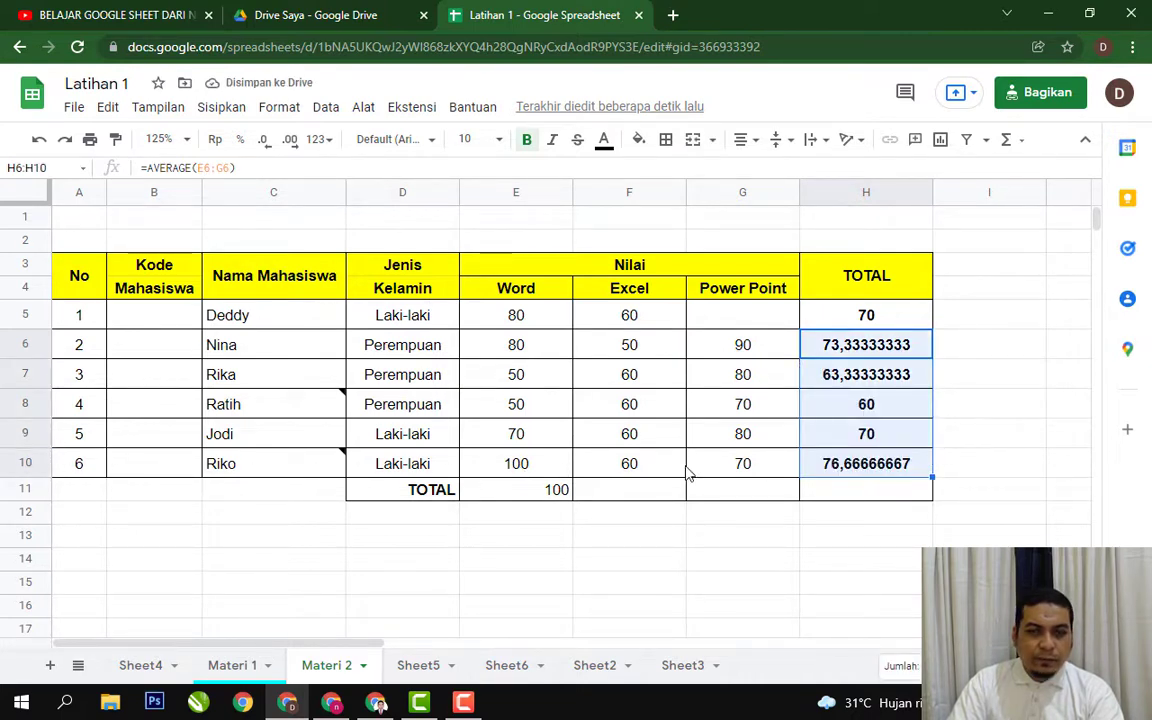
pyautogui.click(997, 434)
pyautogui.doubleClick(906, 466)
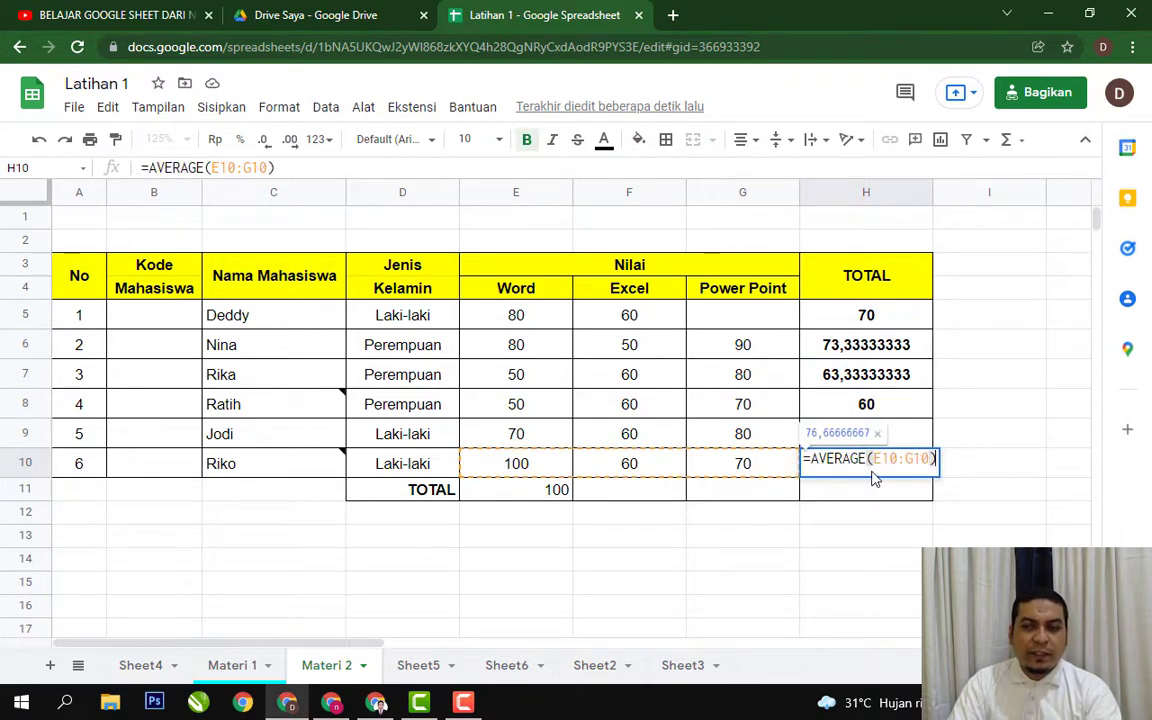
pyautogui.press('Escape')
pyautogui.click(964, 373)
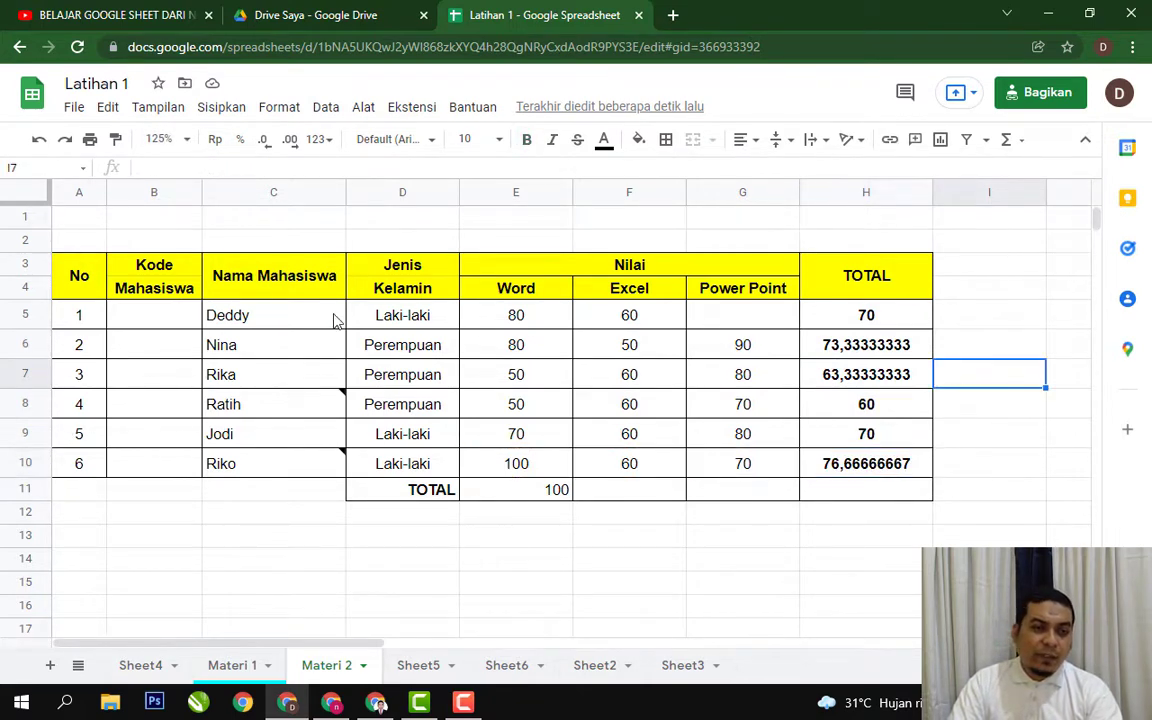
# Step: Re-enter the formula =A5+1 in cell A6 and check the formula in A7
pyautogui.click(93, 355)
pyautogui.write('=A5+1')
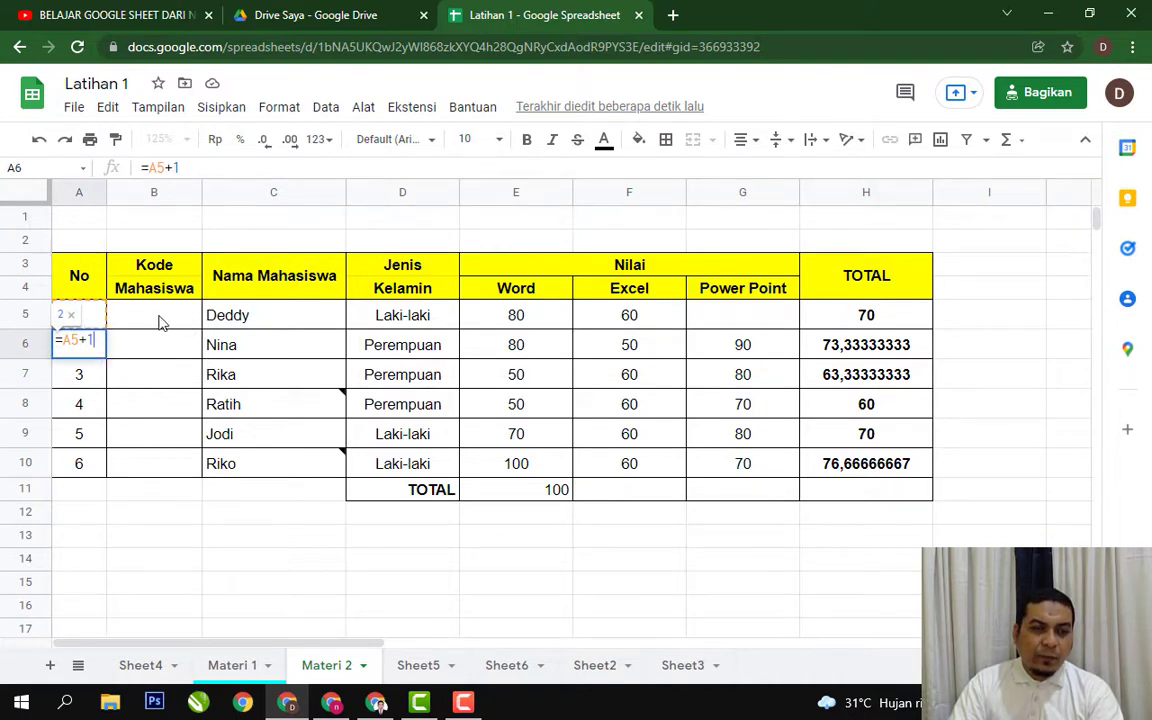
pyautogui.hotkey('ctrl', 'Return')
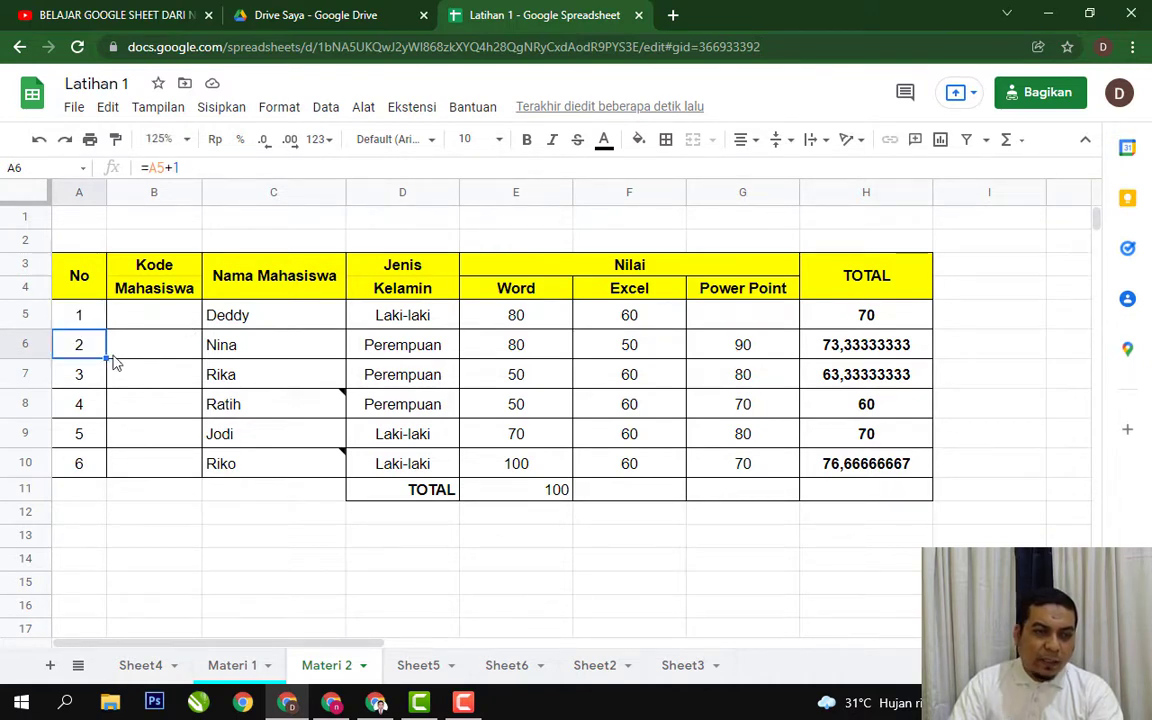
pyautogui.click(86, 375)
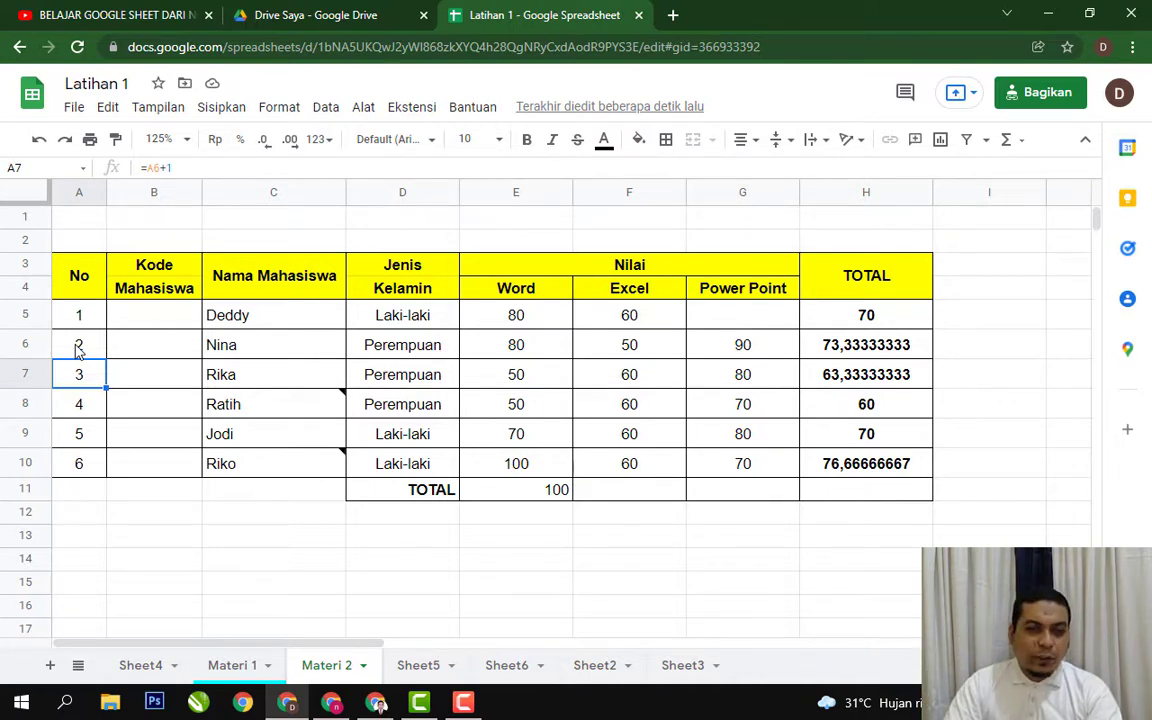
pyautogui.click(600, 535)
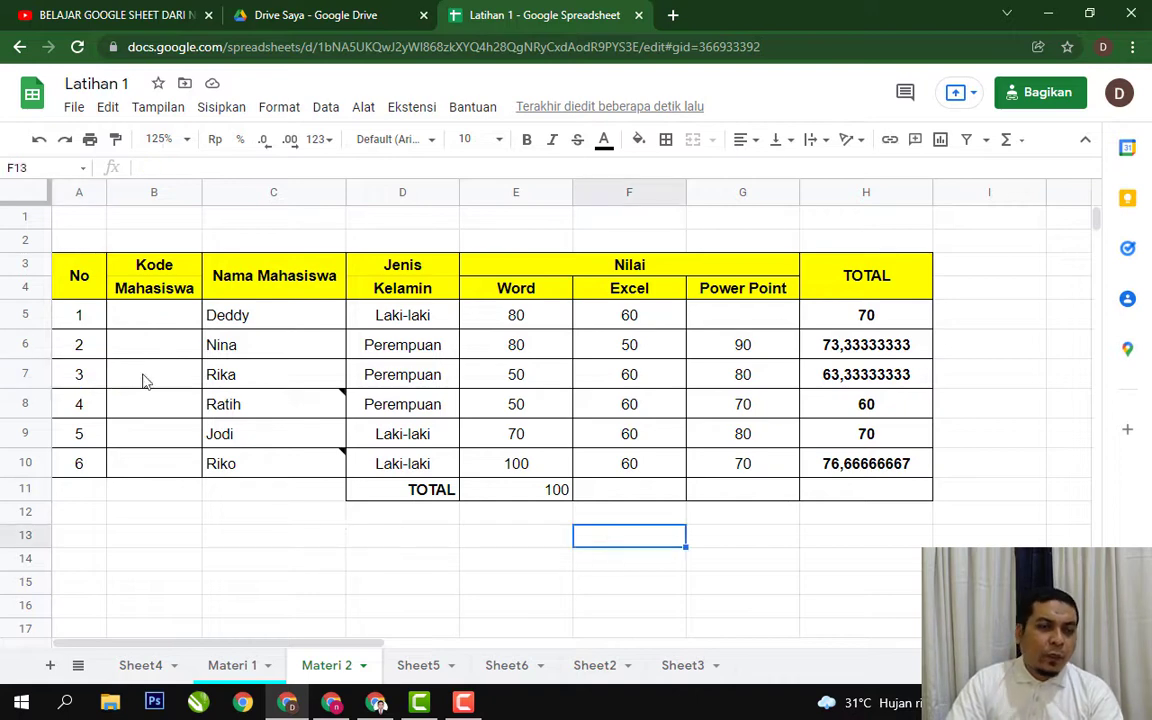
# Step: Enter the sample number 1245 in cell B13 below the table
pyautogui.click(145, 318)
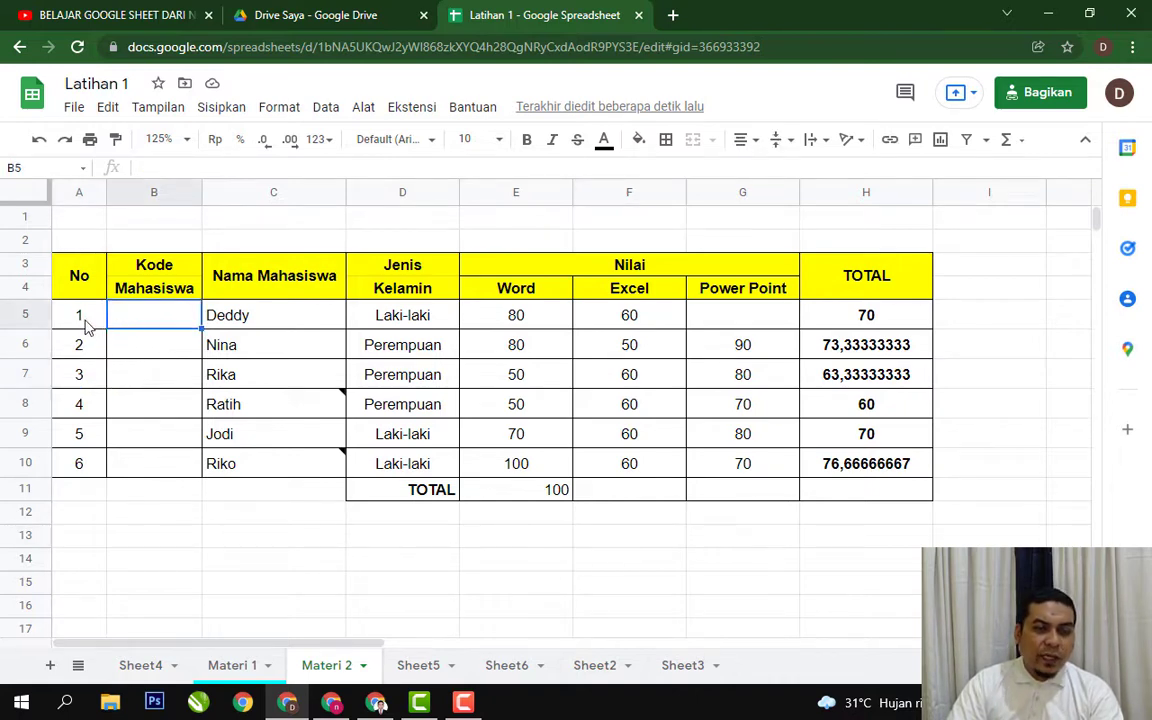
pyautogui.click(157, 541)
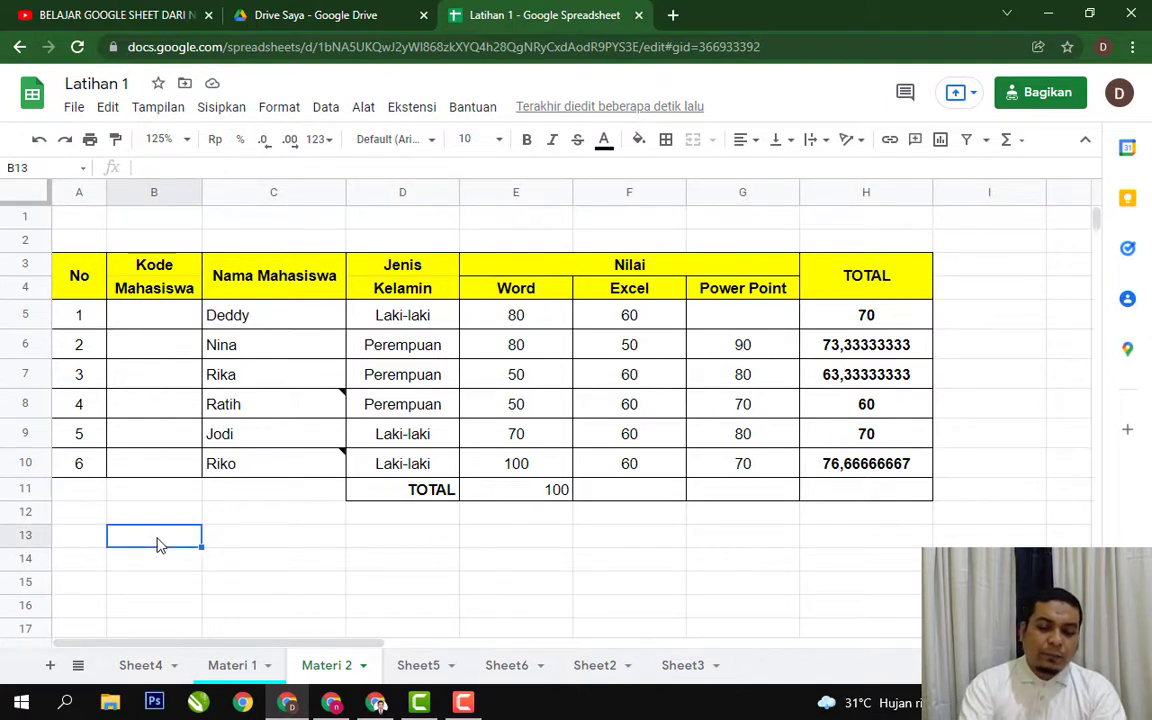
pyautogui.write('1245')
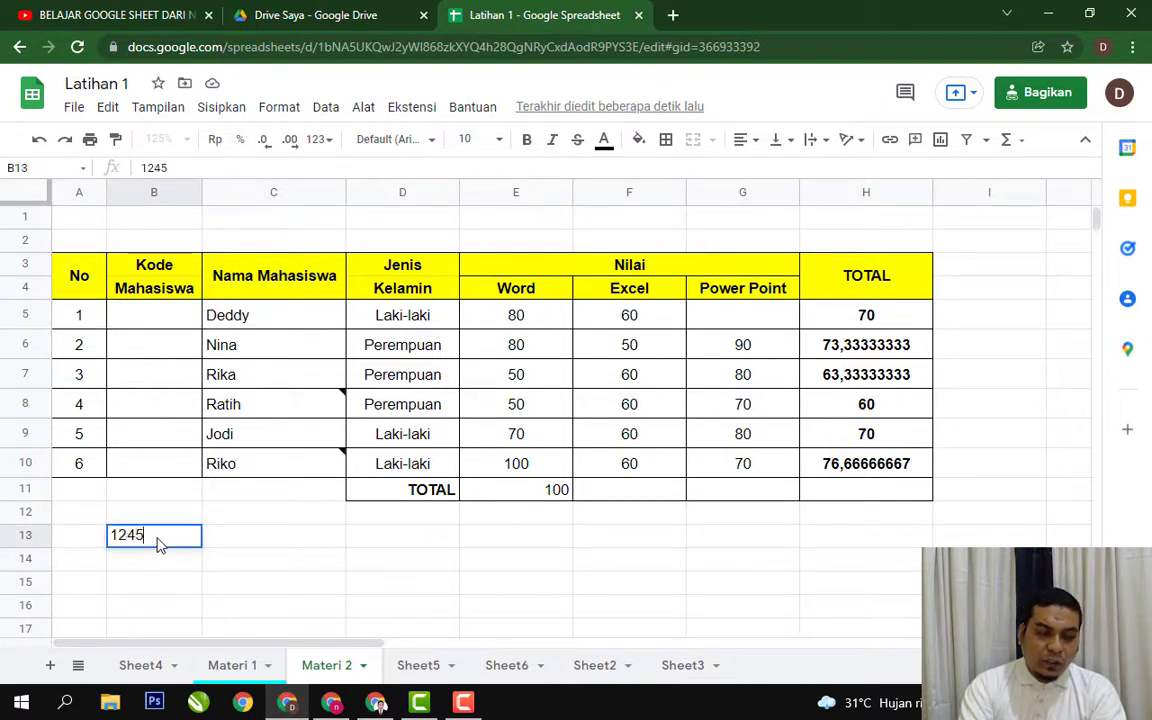
pyautogui.press('Return')
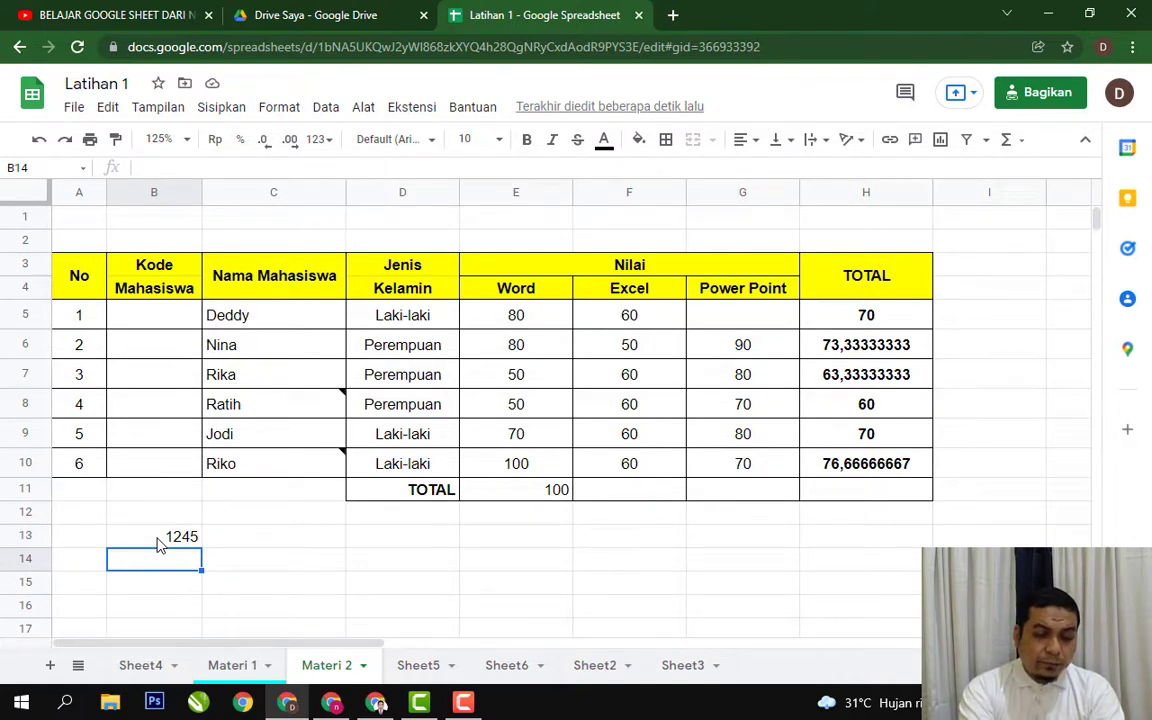
# Step: Enter the sample text sef in cell B14, and replace it with the mixed value A1
pyautogui.write('sef')
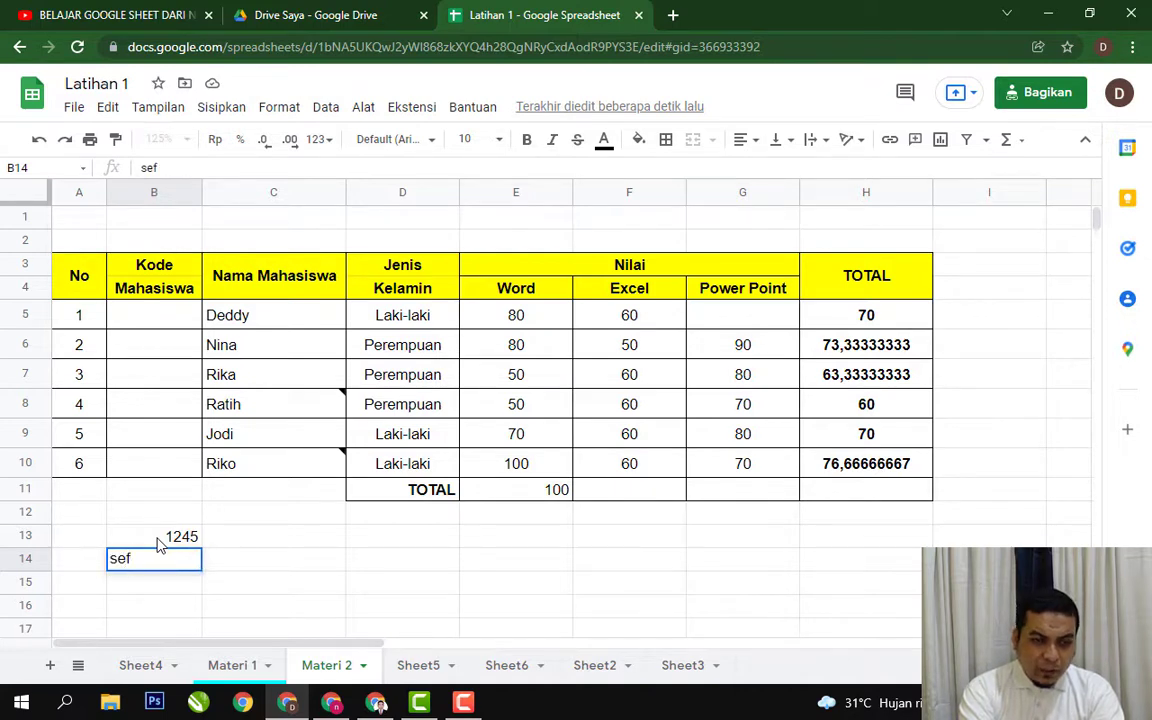
pyautogui.press('Return')
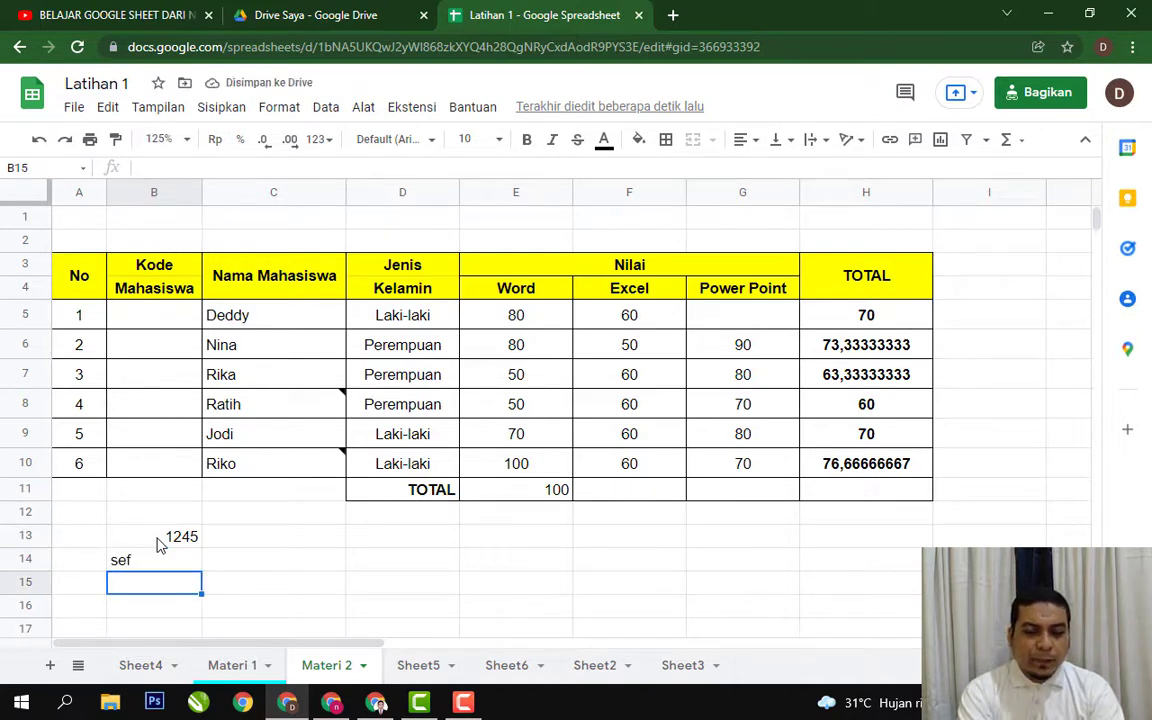
pyautogui.press('Up')
pyautogui.write('A')
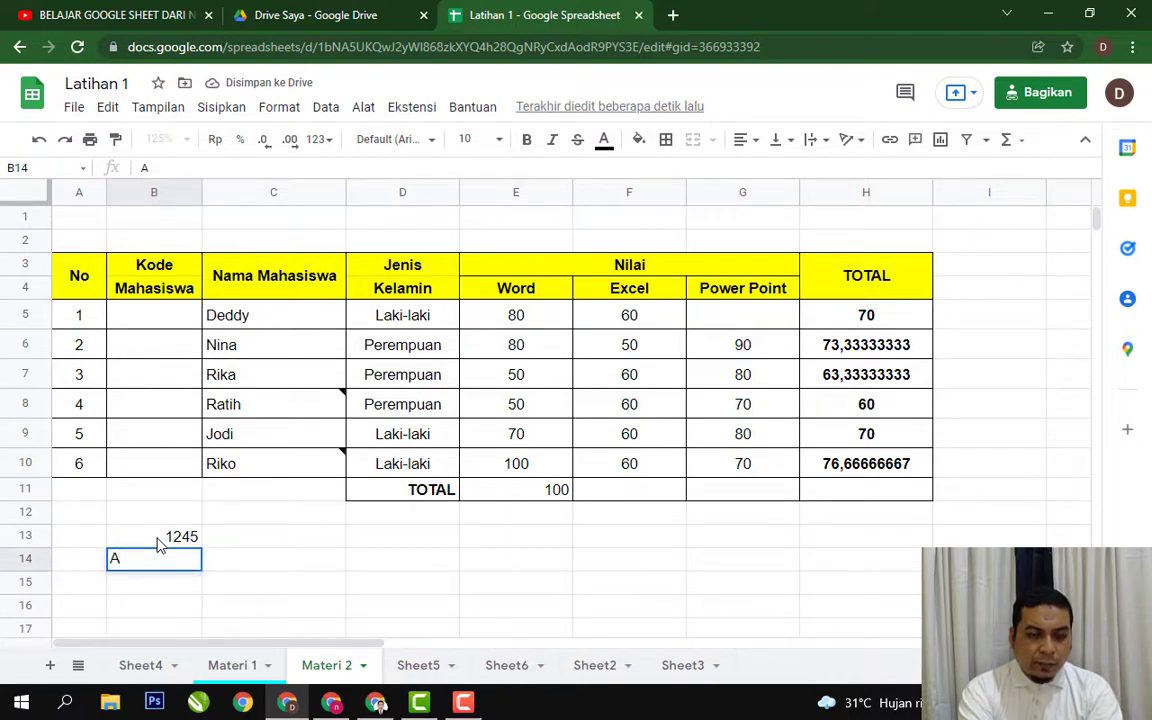
pyautogui.write('1')
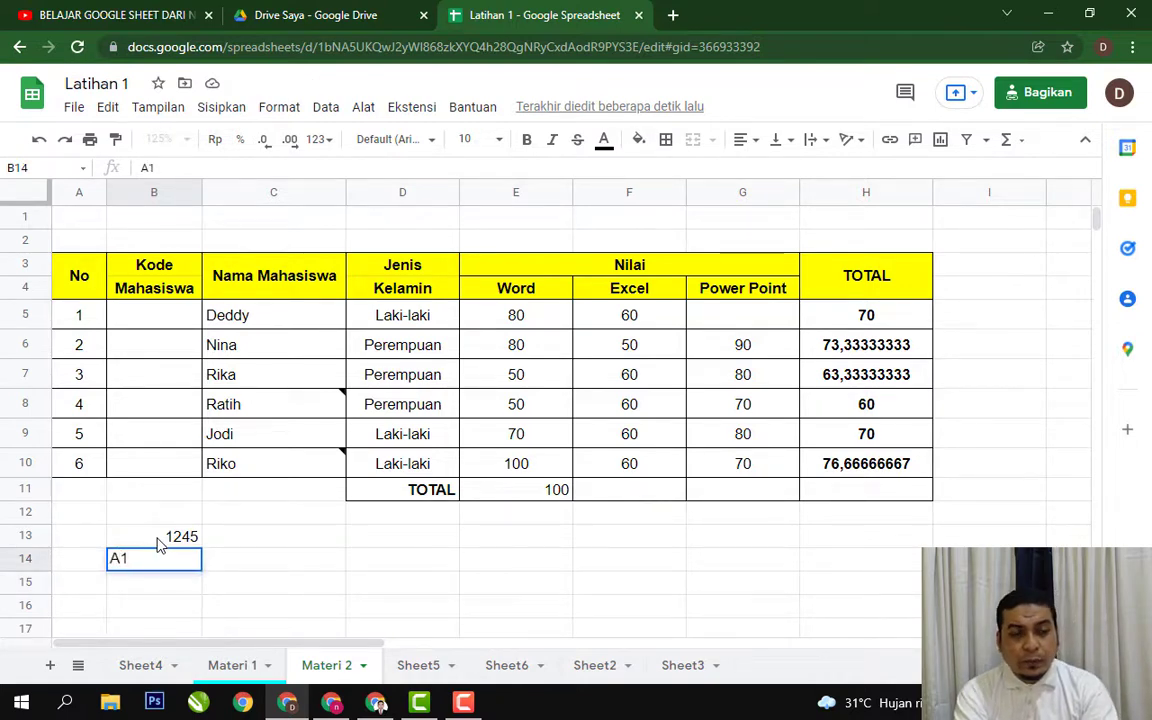
pyautogui.press('Return')
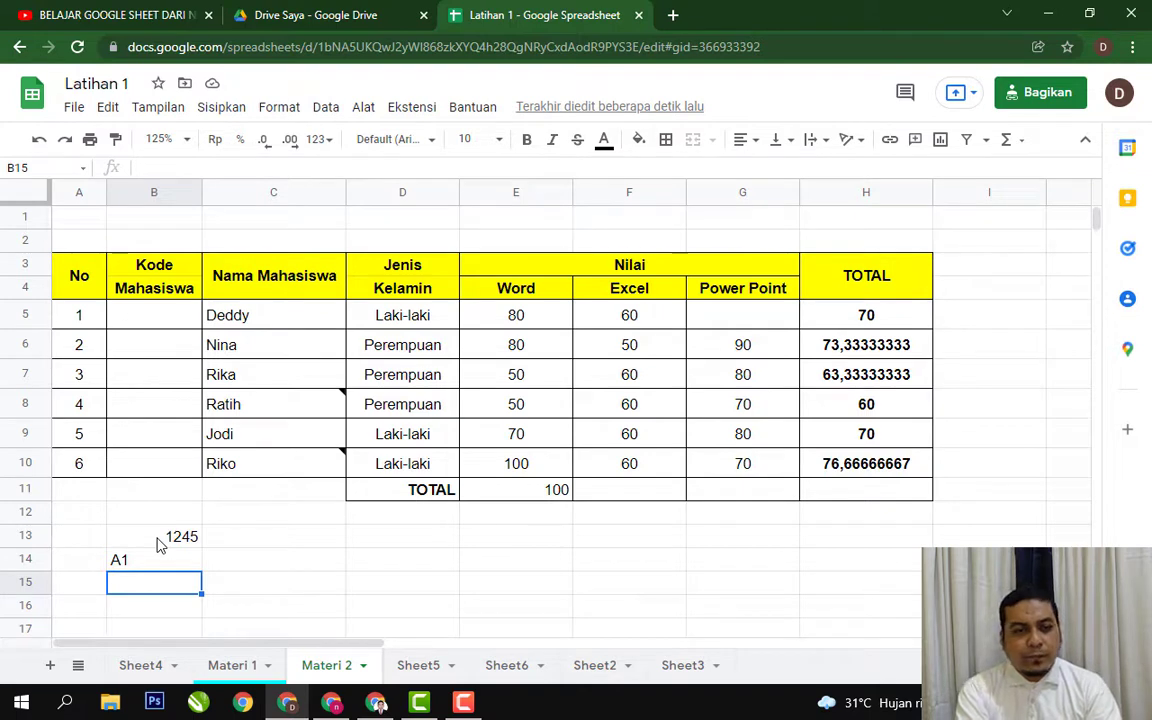
# Step: Replace the sample value in B14 with 1 2, check how it is stored, and clear the cell
pyautogui.press('Up')
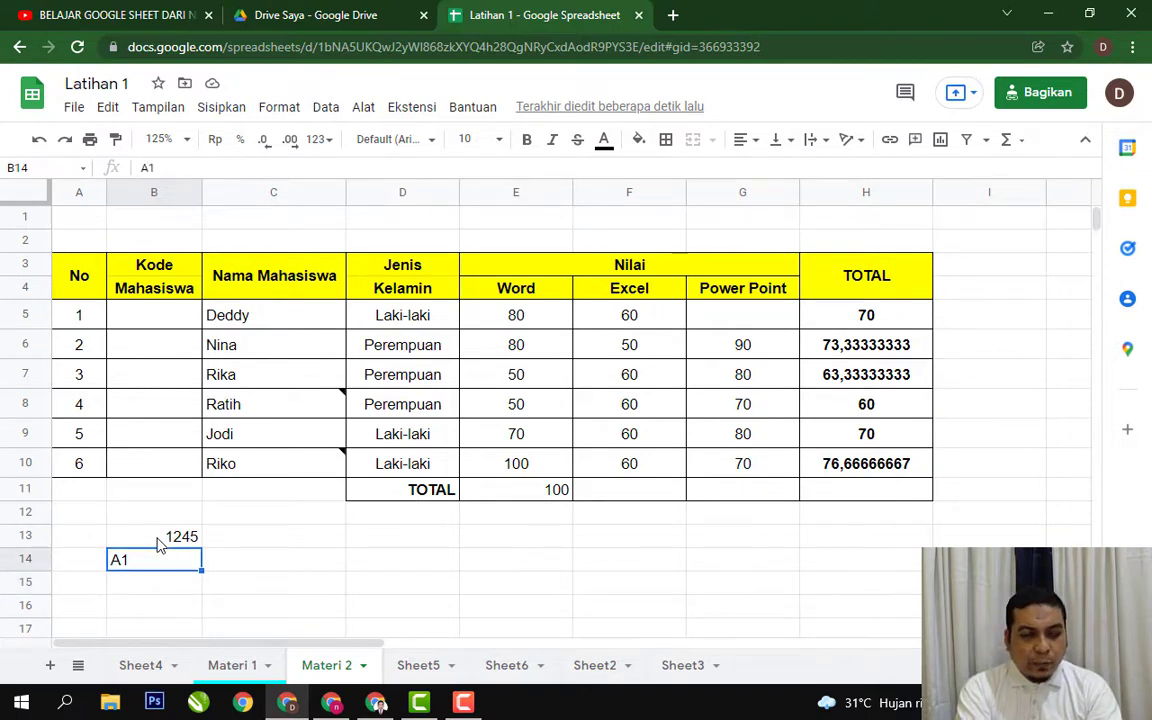
pyautogui.write('1 2')
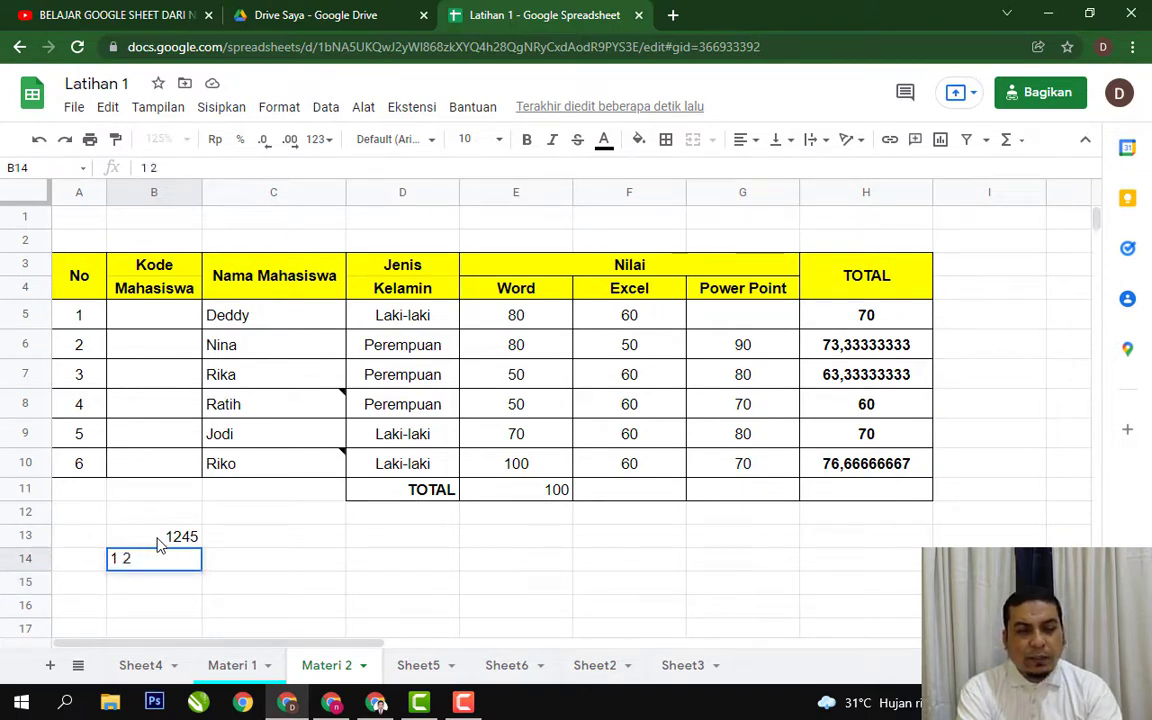
pyautogui.press('Return')
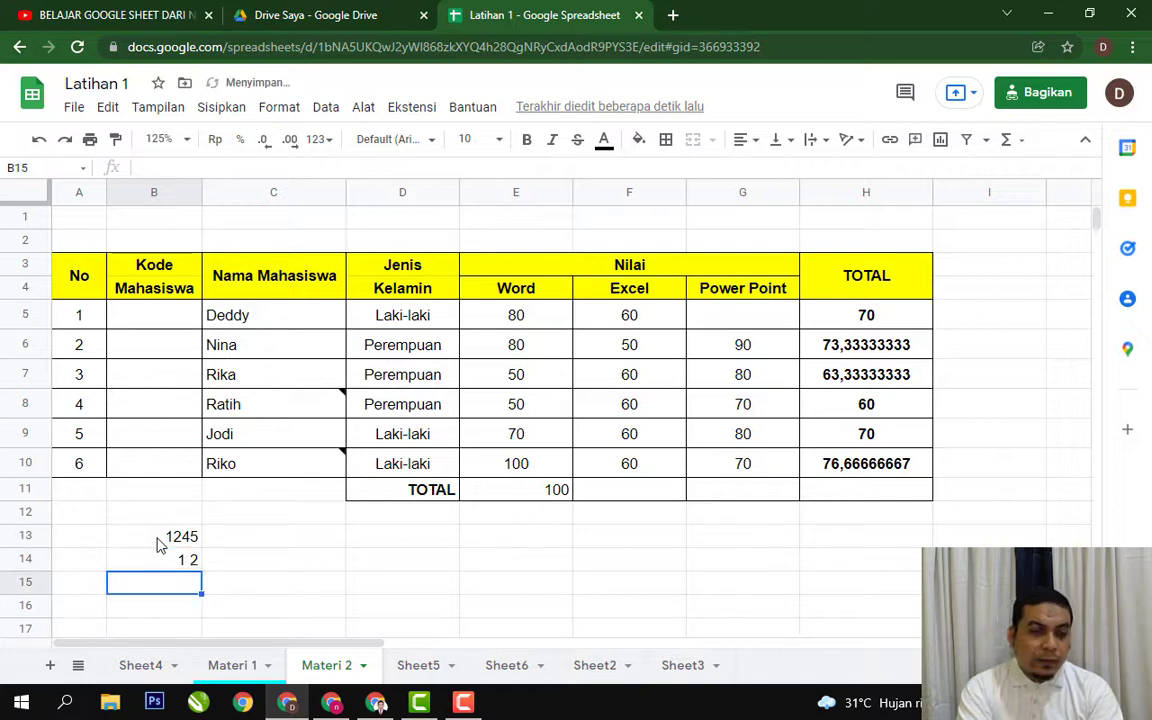
pyautogui.press('Up')
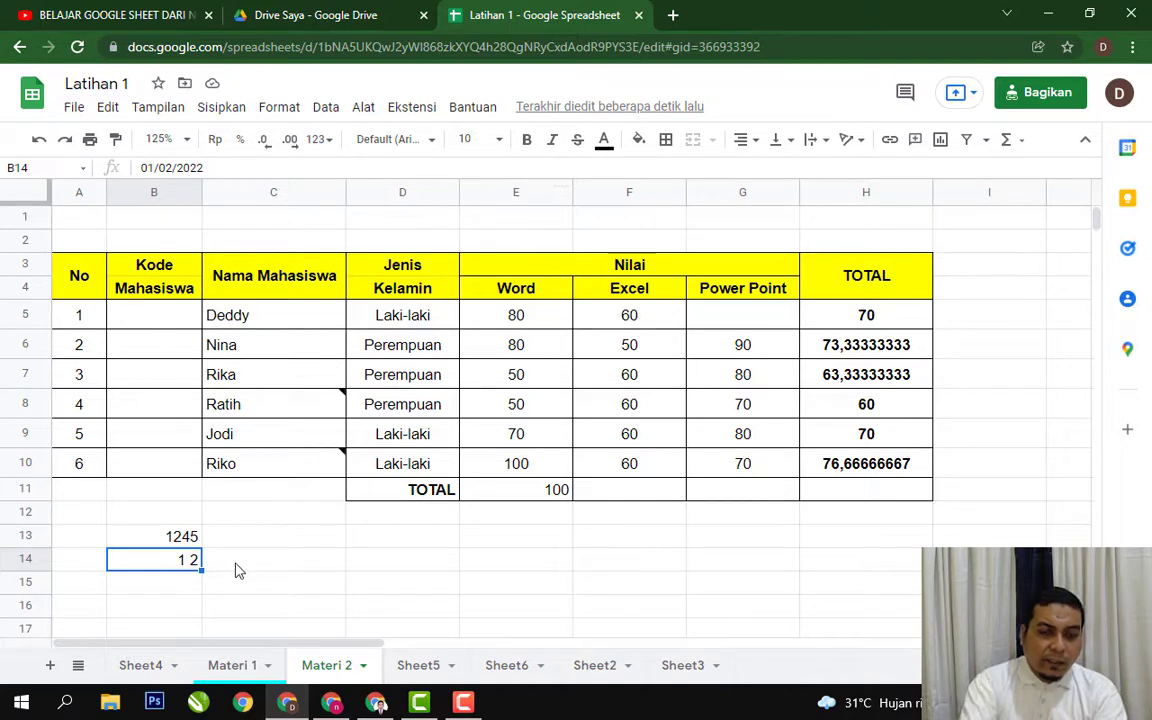
pyautogui.press('Delete')
pyautogui.press('Down')
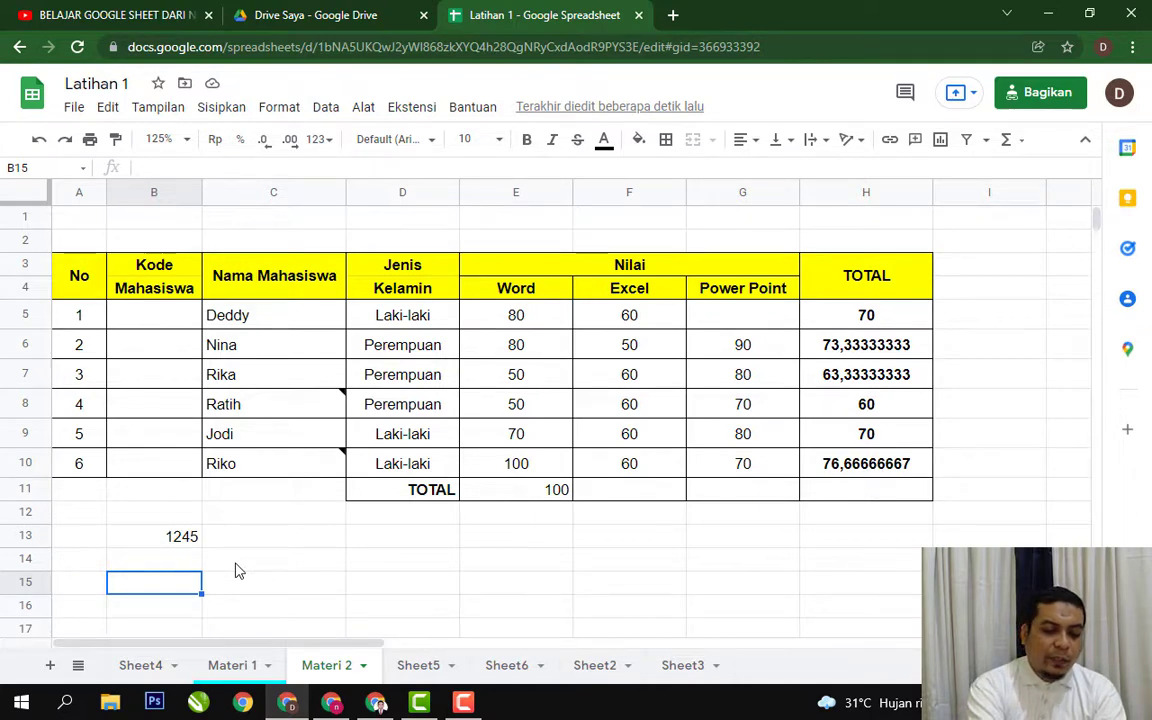
# Step: Enter the sample value x1 in cell B15, and clear all sample entries in B13:B16
pyautogui.write('x1')
pyautogui.press('Return')
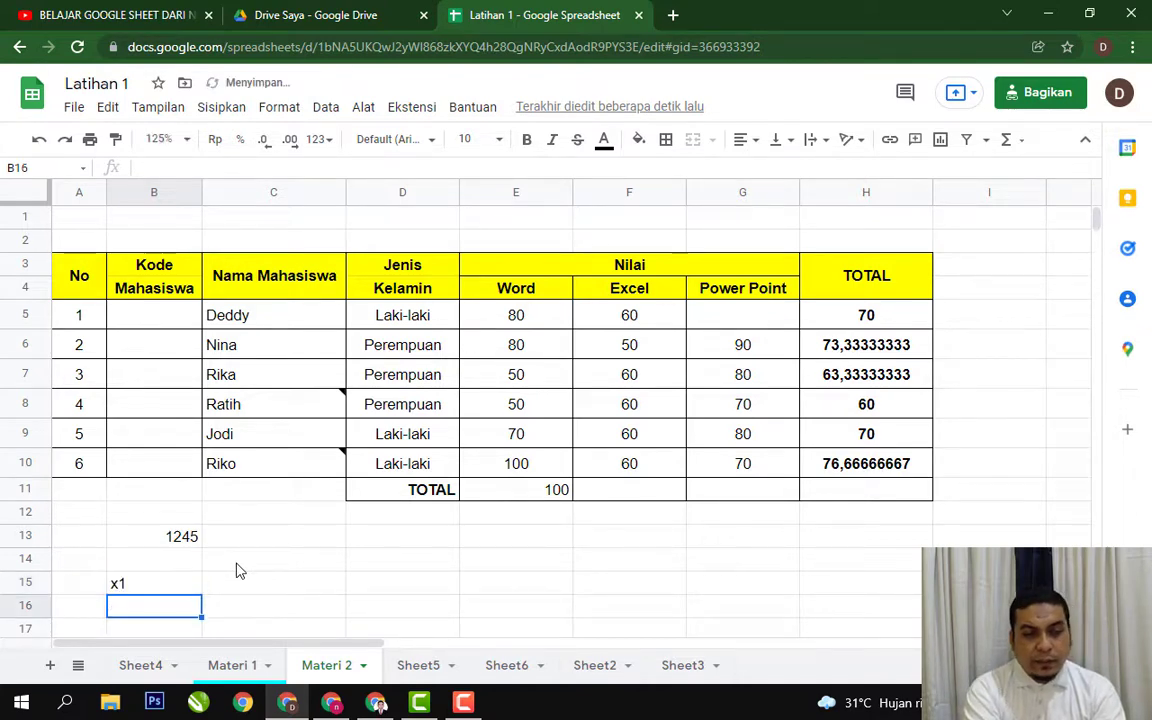
pyautogui.press('Up')
pyautogui.press('Up')
pyautogui.press('Up')
pyautogui.hotkey('shift', 'Down')
pyautogui.hotkey('shift', 'Down')
pyautogui.hotkey('shift', 'Down')
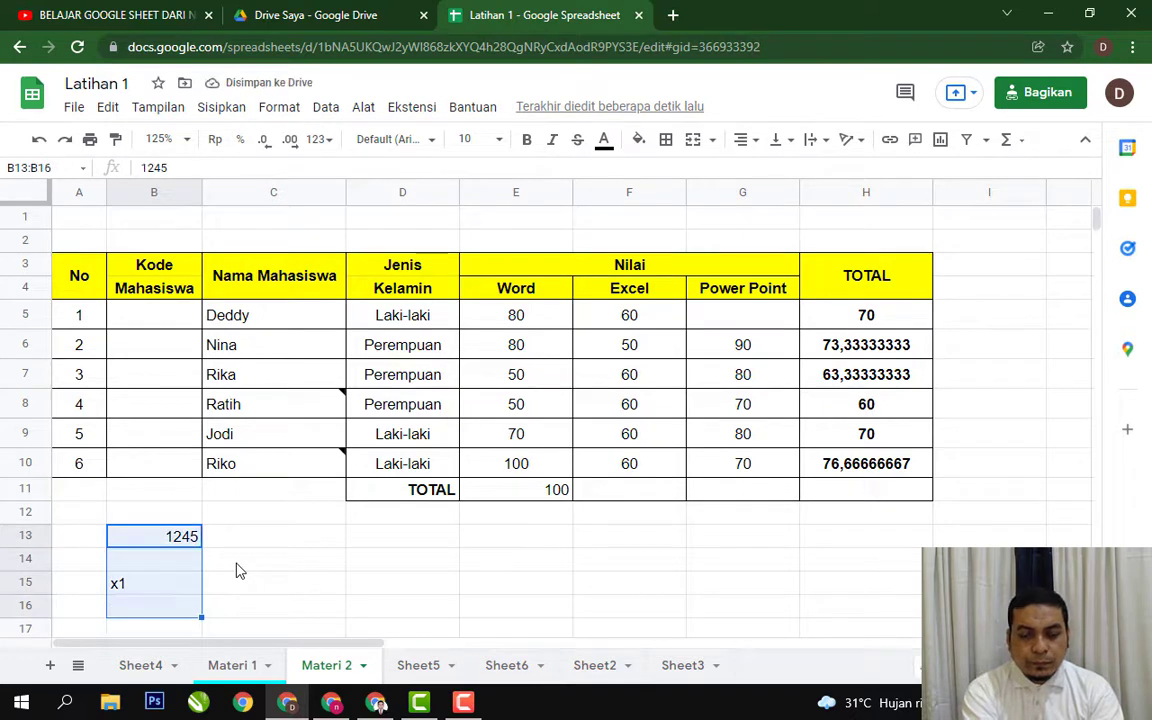
pyautogui.press('Delete')
pyautogui.hotkey('shift', 'Up')
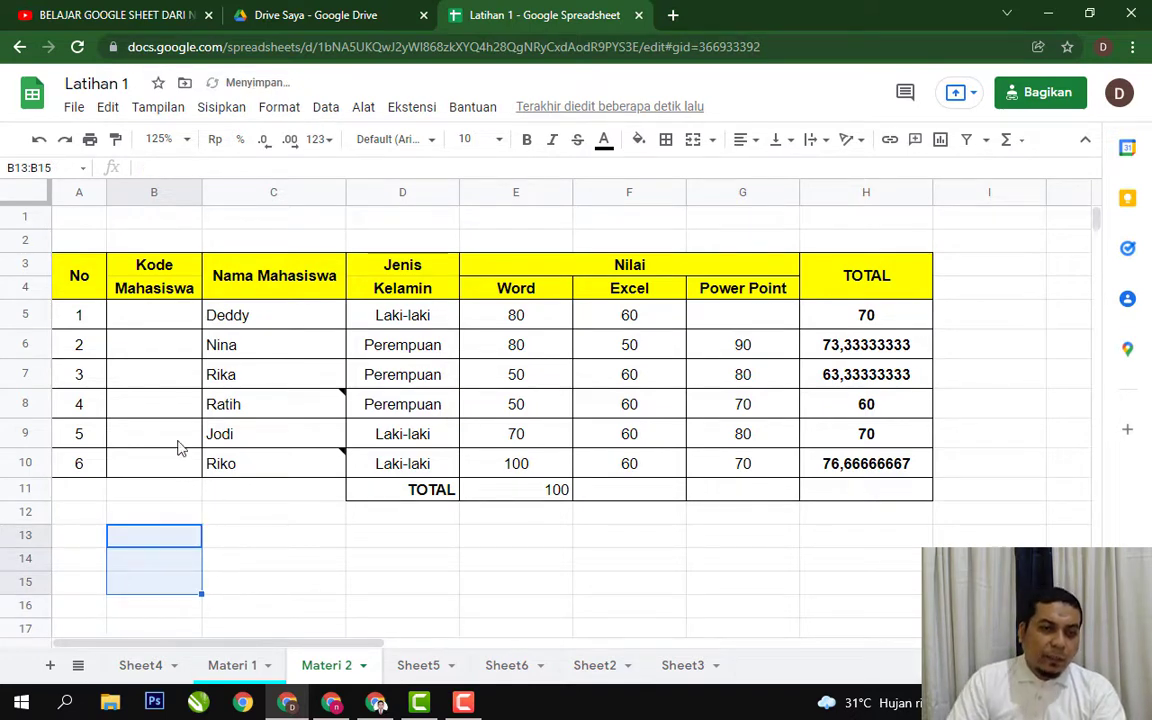
# Step: Enter AA-001 as the first Kode Mahasiswa in cell B5
pyautogui.click(157, 318)
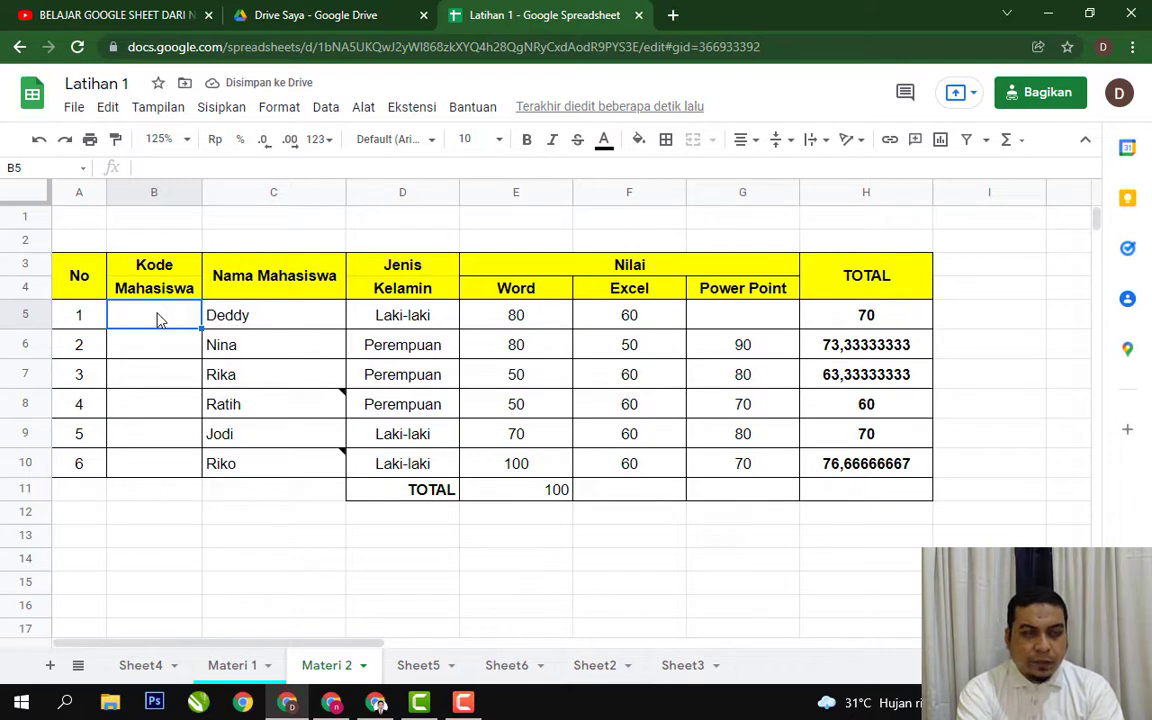
pyautogui.write('AA-')
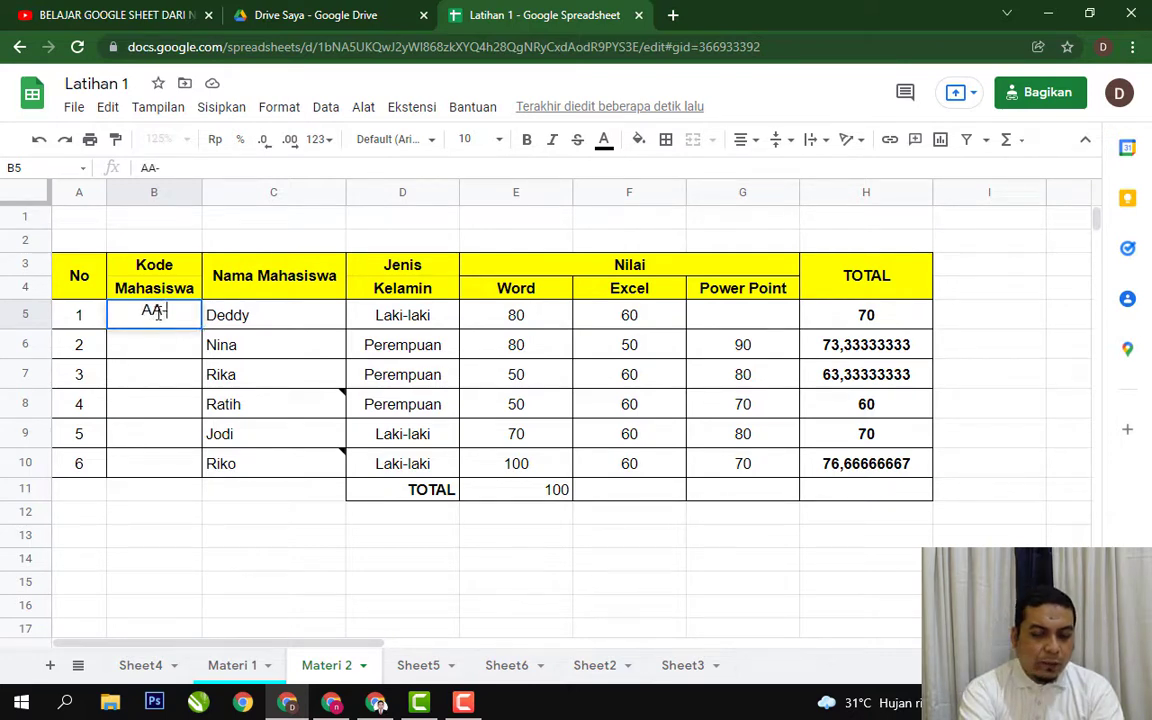
pyautogui.write('001')
pyautogui.press('Return')
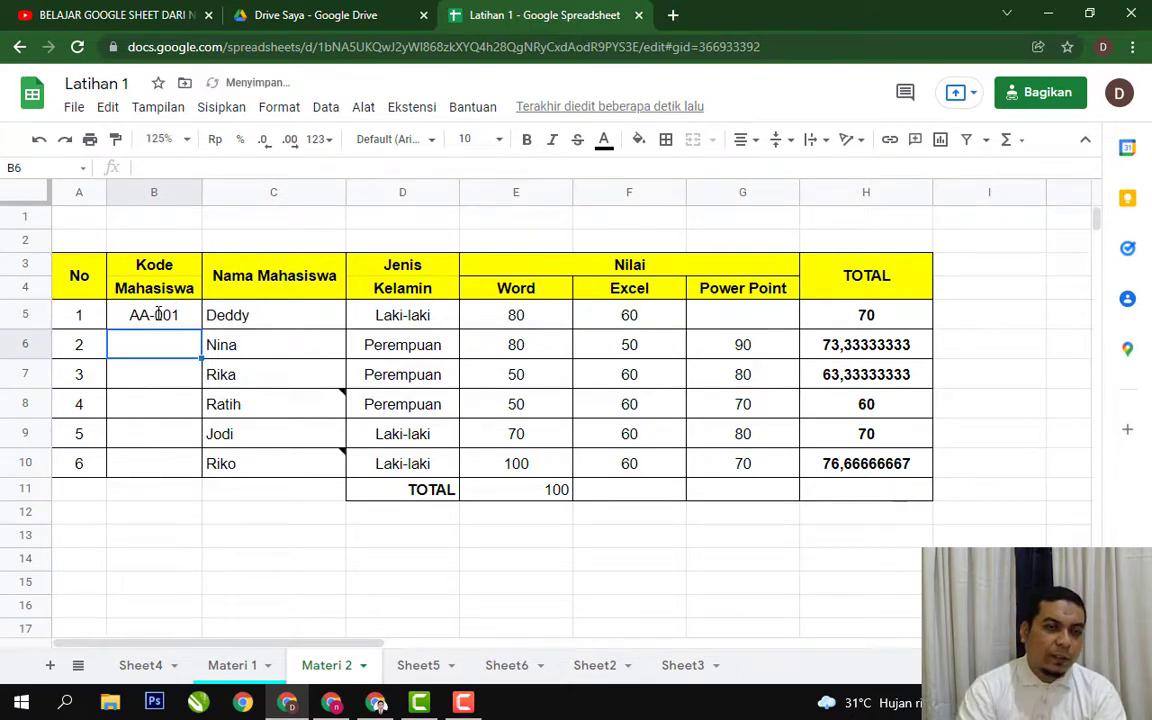
pyautogui.click(178, 558)
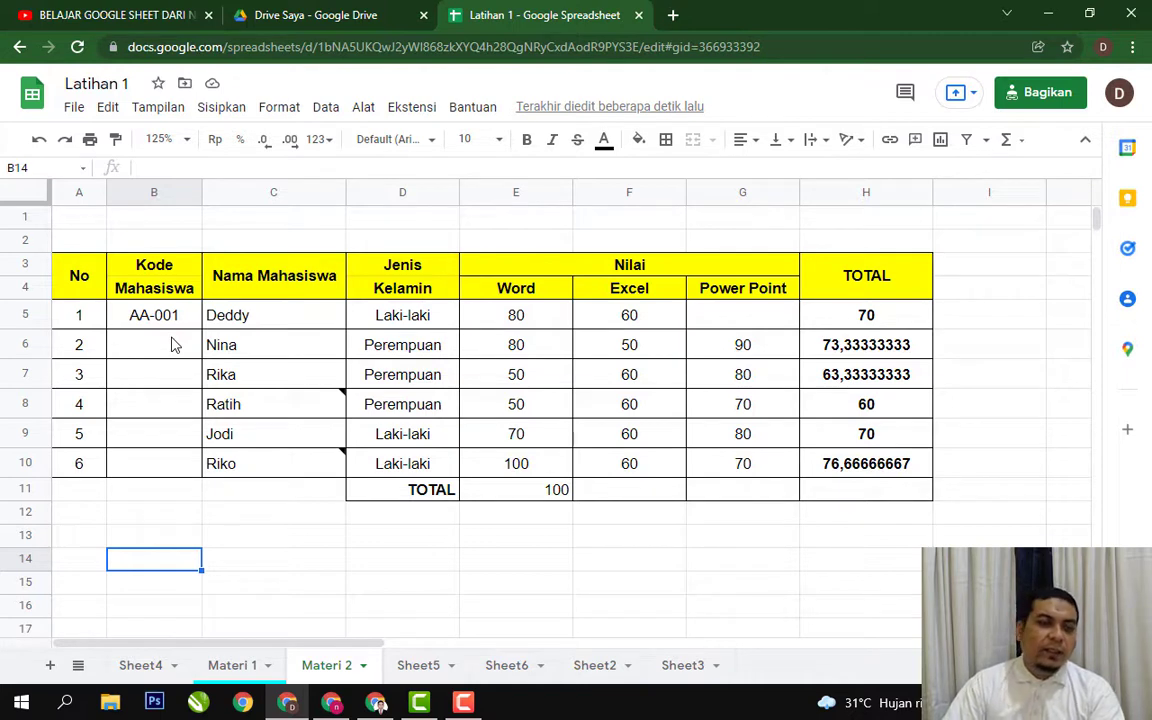
# Step: Fill the Kode Mahasiswa series from AA-001 in B5 down through AA-006 in B10
pyautogui.click(84, 316)
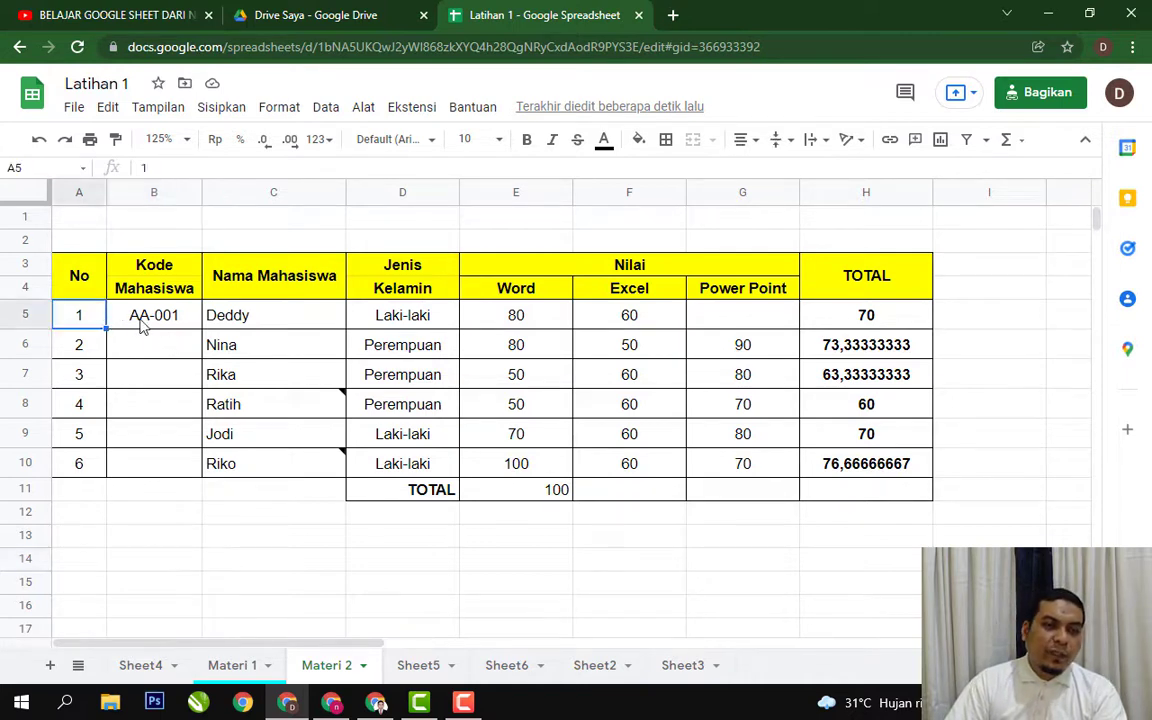
pyautogui.click(172, 320)
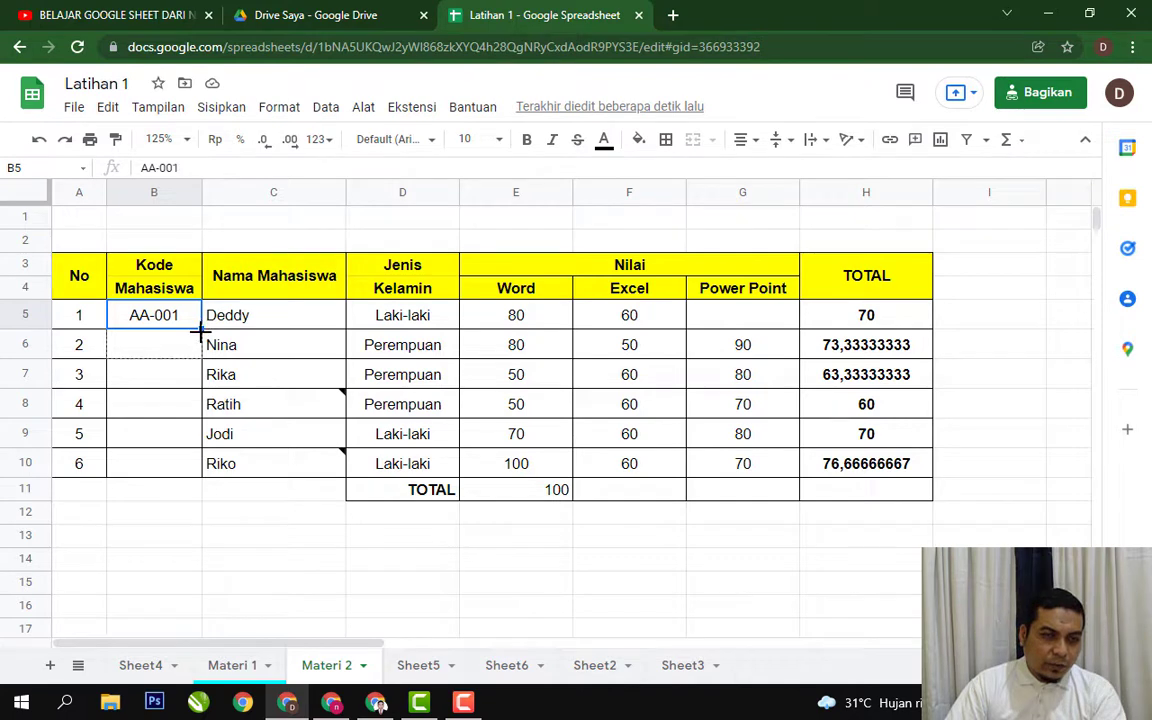
pyautogui.moveTo(201, 329); pyautogui.dragTo(201, 468)
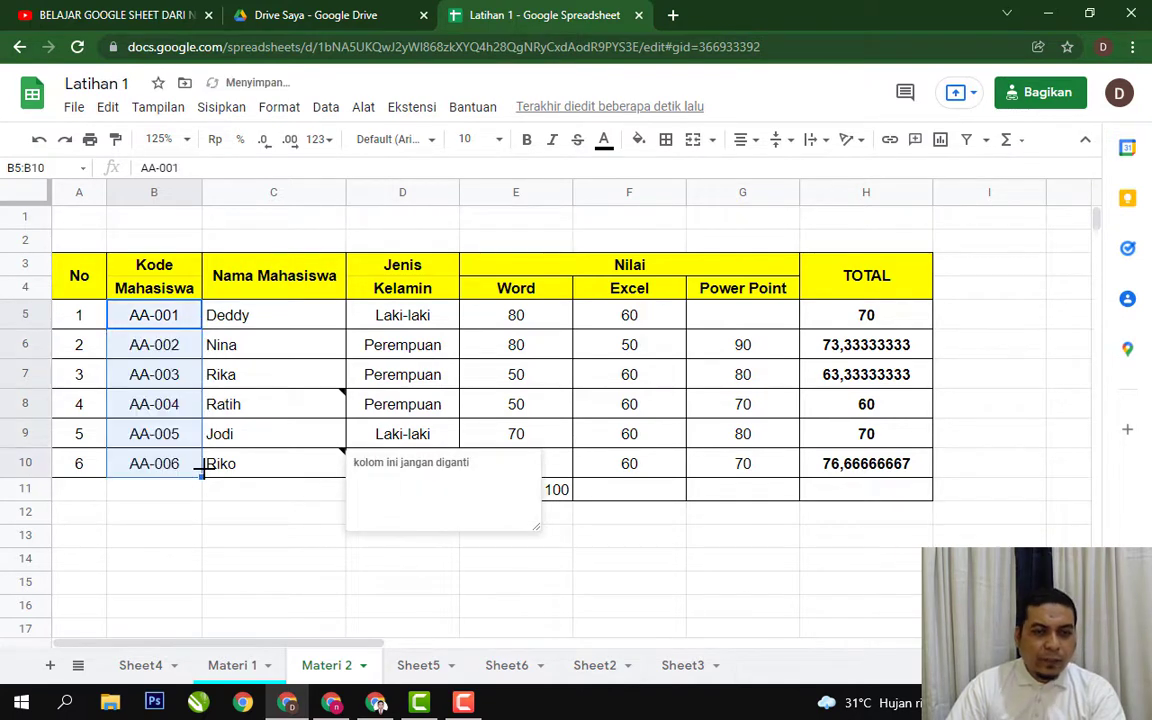
pyautogui.click(225, 545)
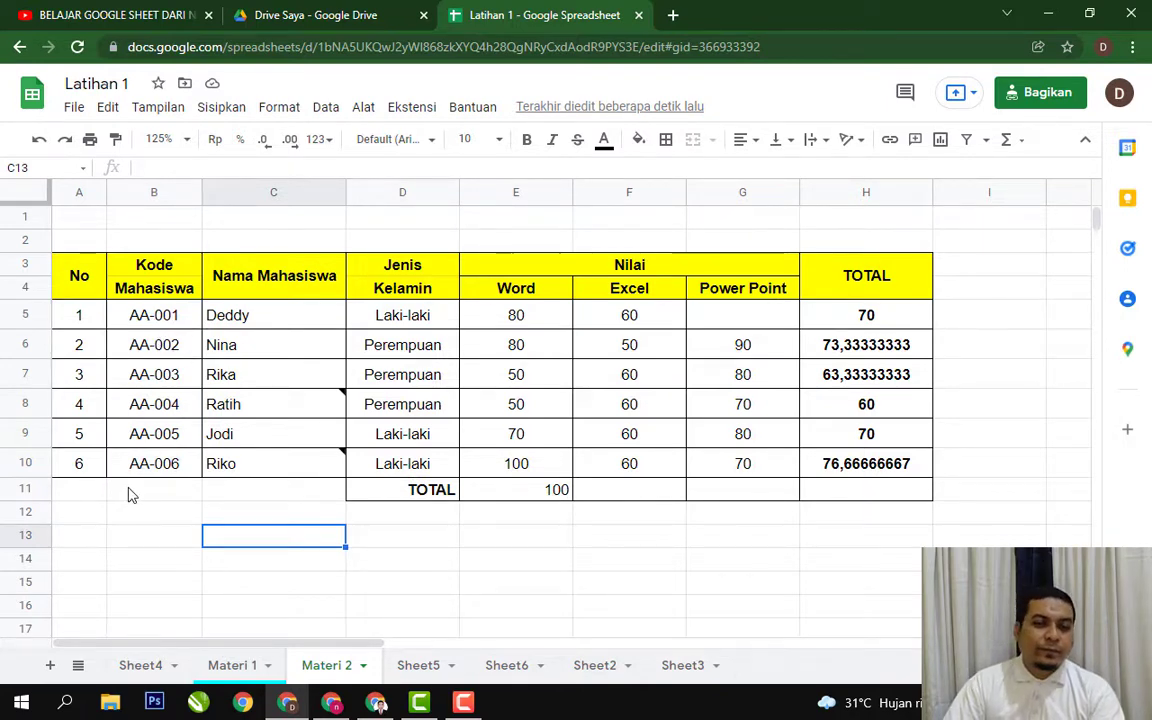
pyautogui.click(140, 514)
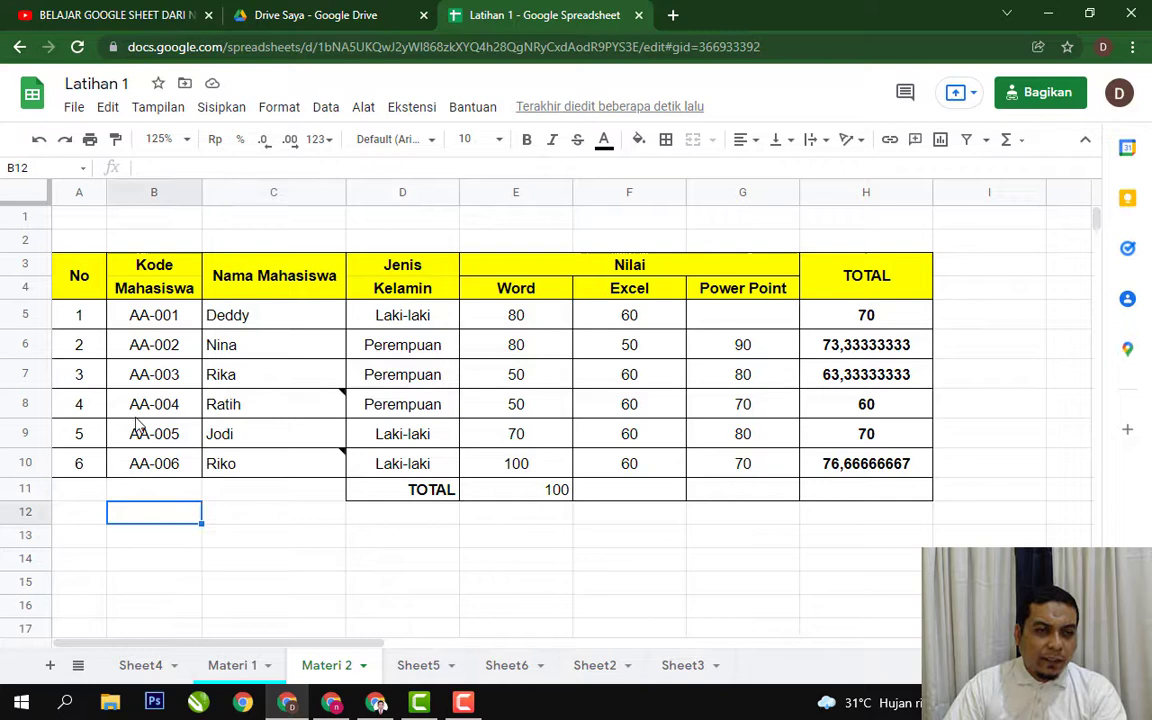
# Step: Review the first entries in the No and Kode Mahasiswa columns and the average formulas in the TOTAL column
pyautogui.click(85, 320)
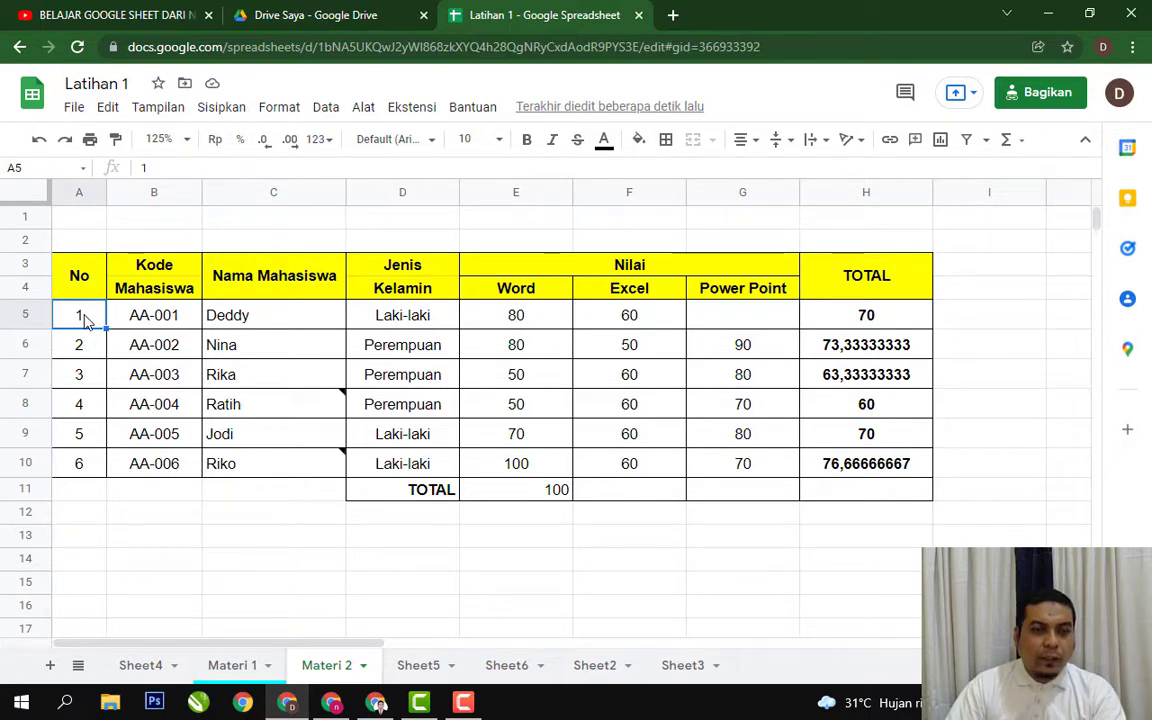
pyautogui.click(181, 327)
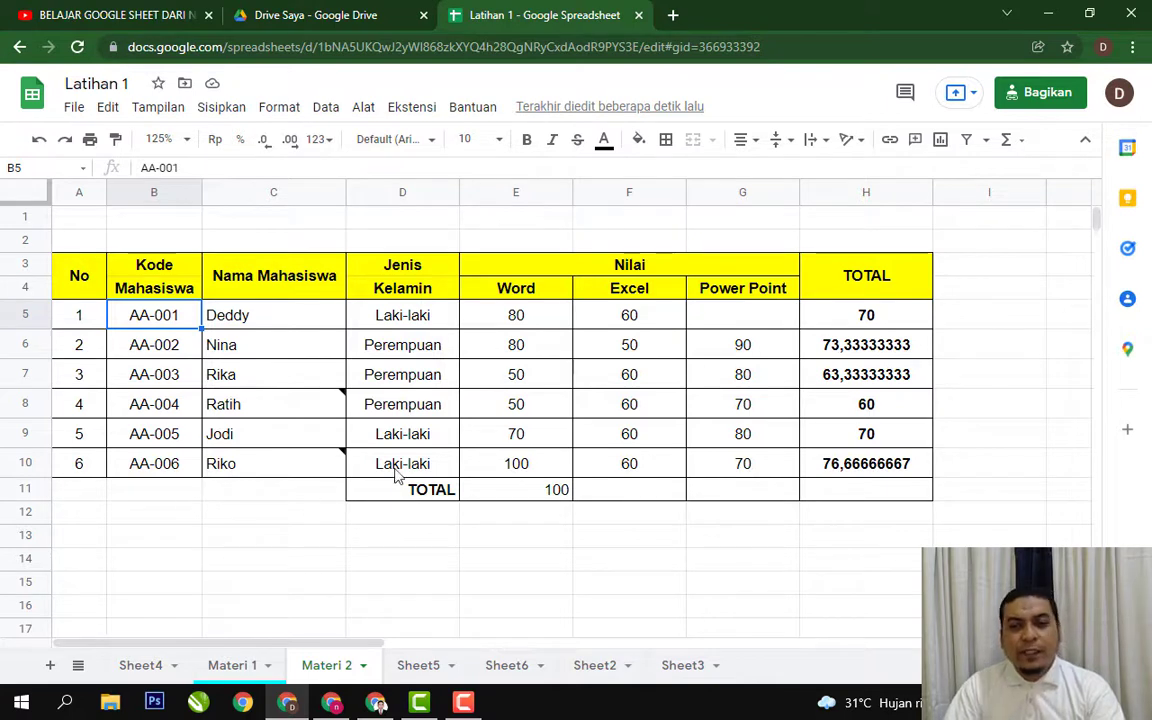
pyautogui.click(606, 558)
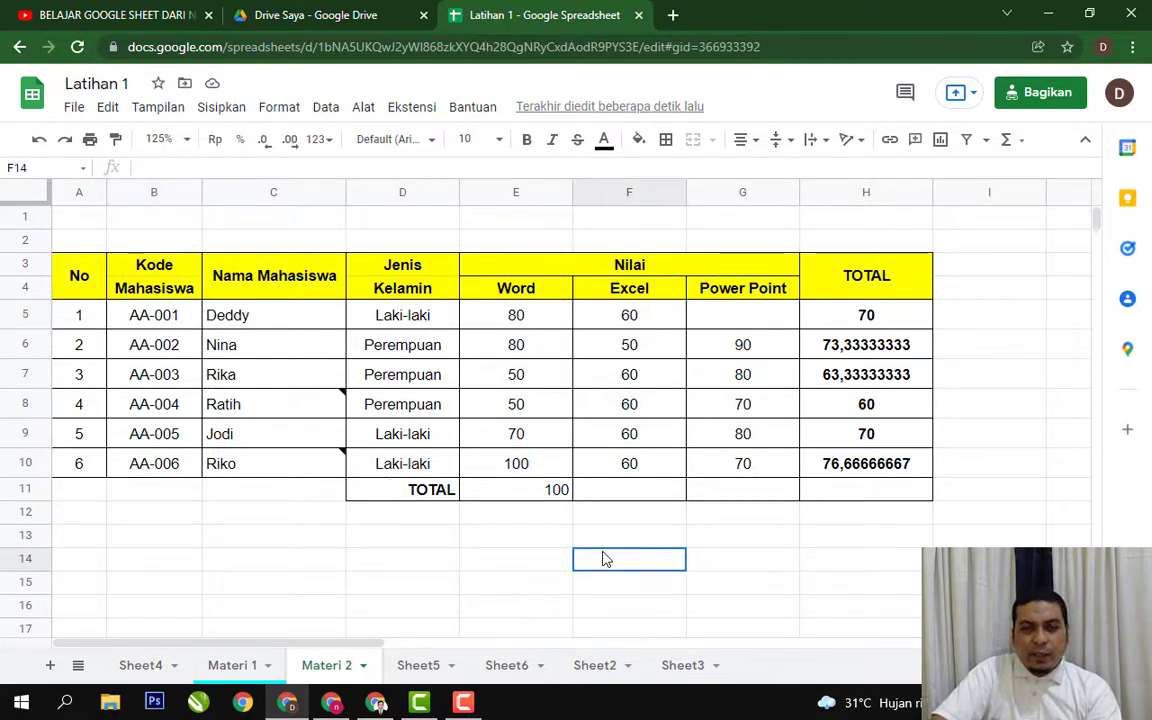
pyautogui.click(856, 340)
pyautogui.click(868, 406)
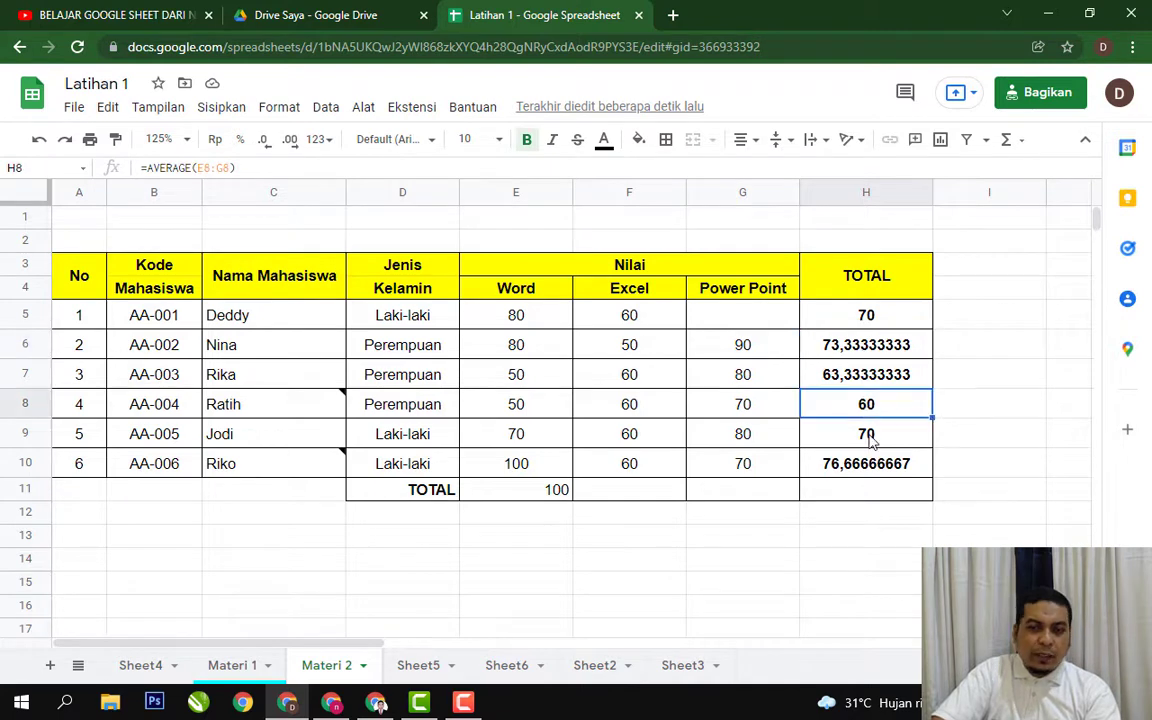
pyautogui.click(862, 465)
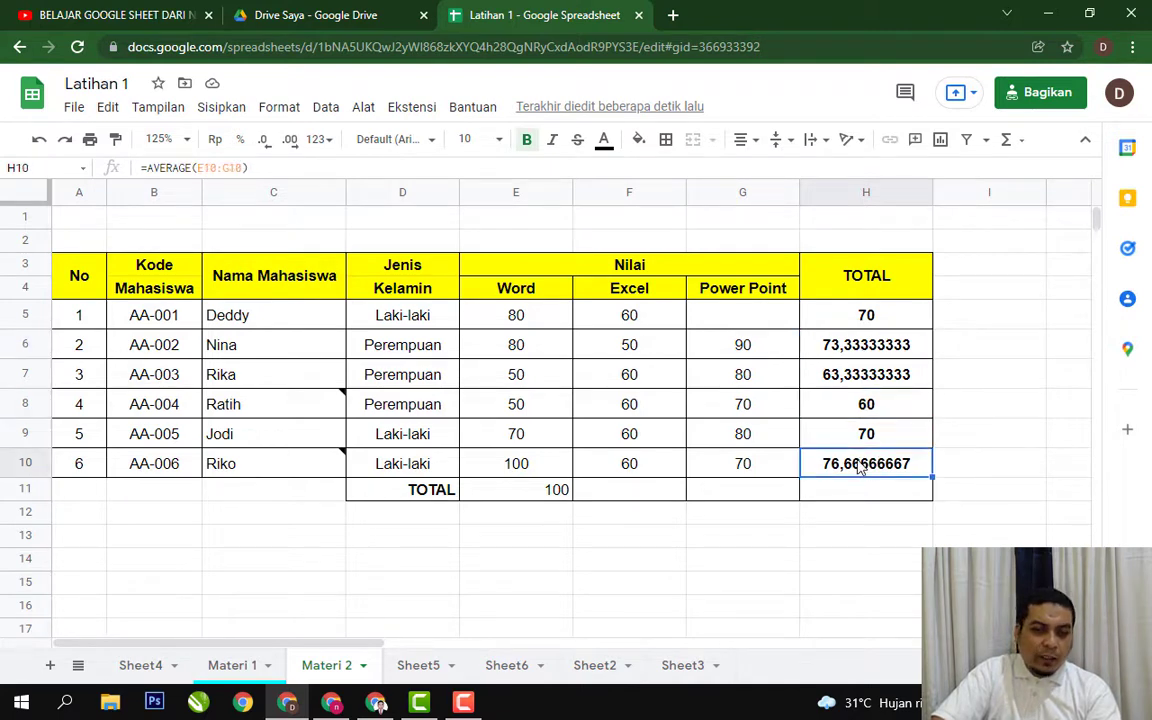
# Step: Look through Sheet5 and the LAPORAN PEMBELIAN BARANG table on Sheet6
pyautogui.click(419, 668)
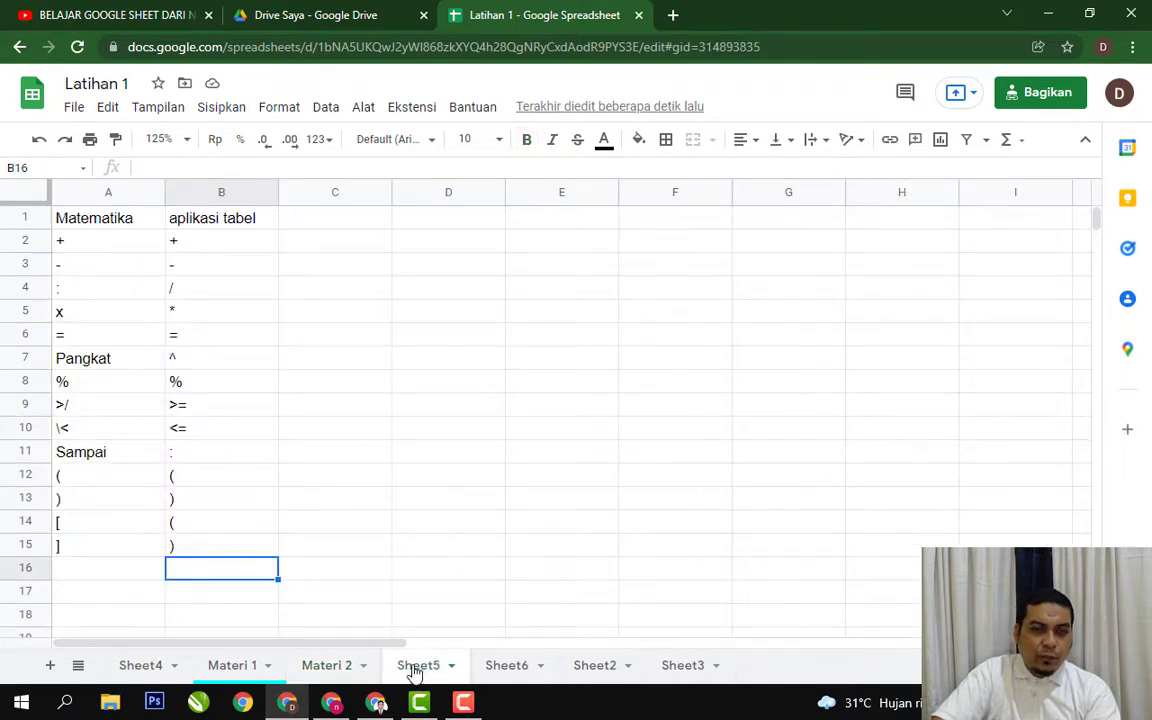
pyautogui.click(515, 668)
pyautogui.click(648, 362)
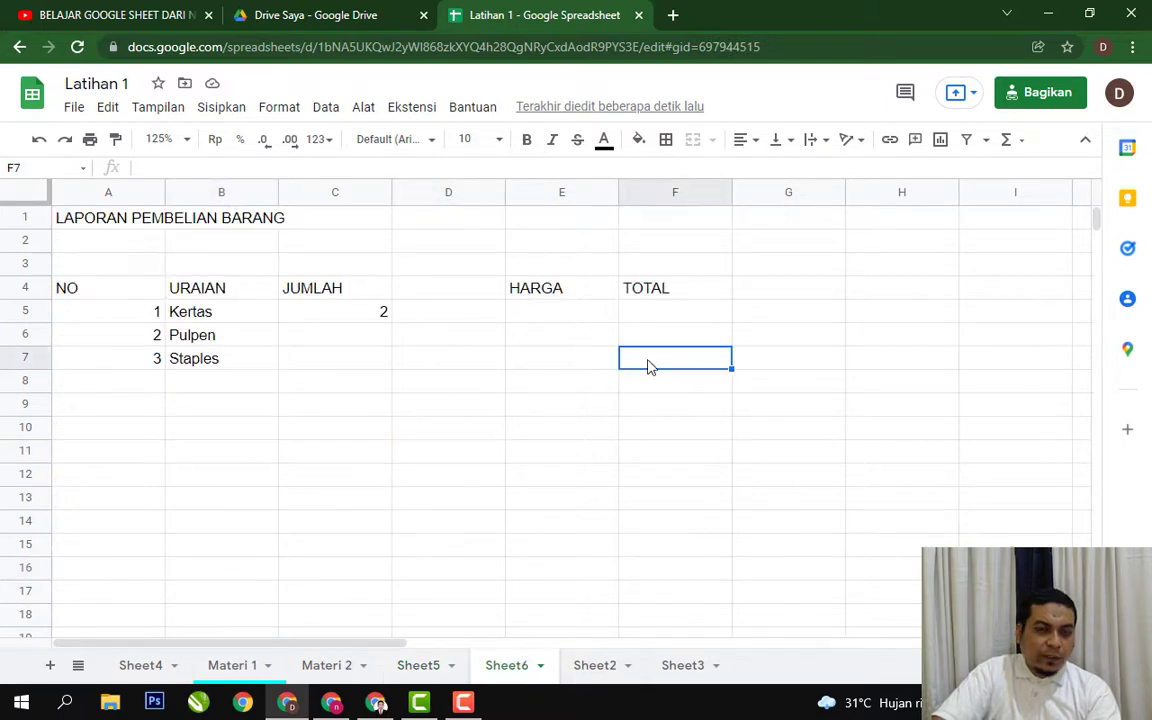
pyautogui.click(130, 290)
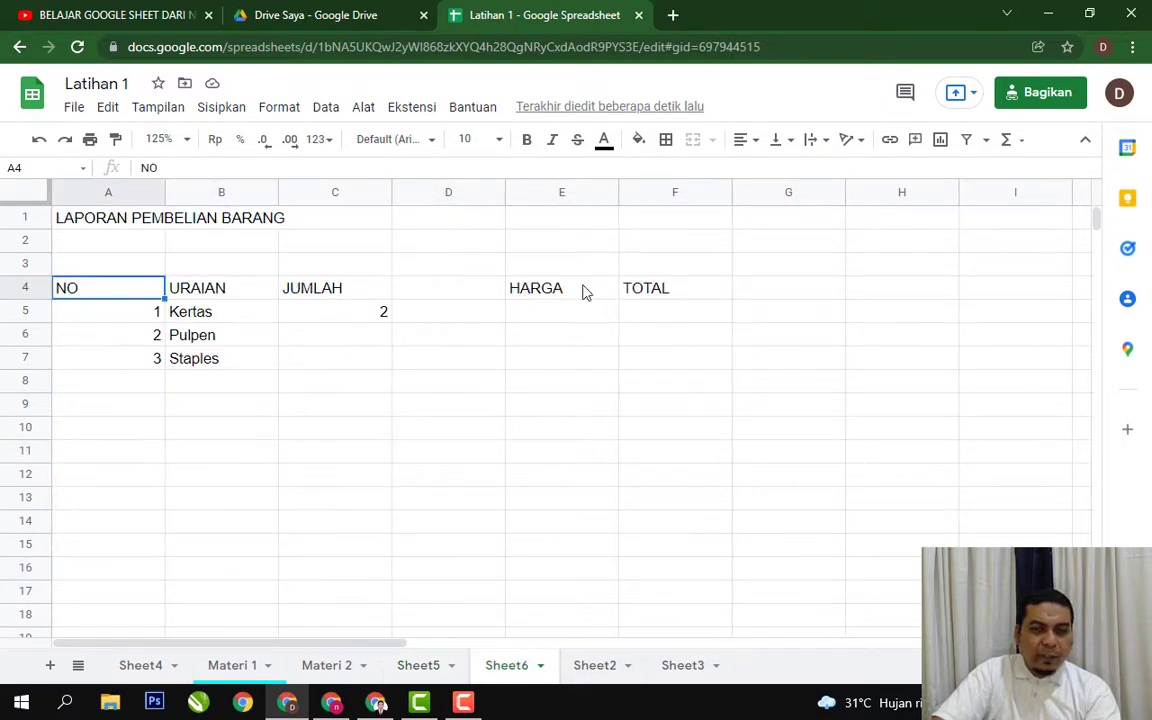
# Step: Open Sheet5 and compare the Matematika symbols in A2:A15 with their aplikasi tabel equivalents in B2:B15
pyautogui.click(424, 667)
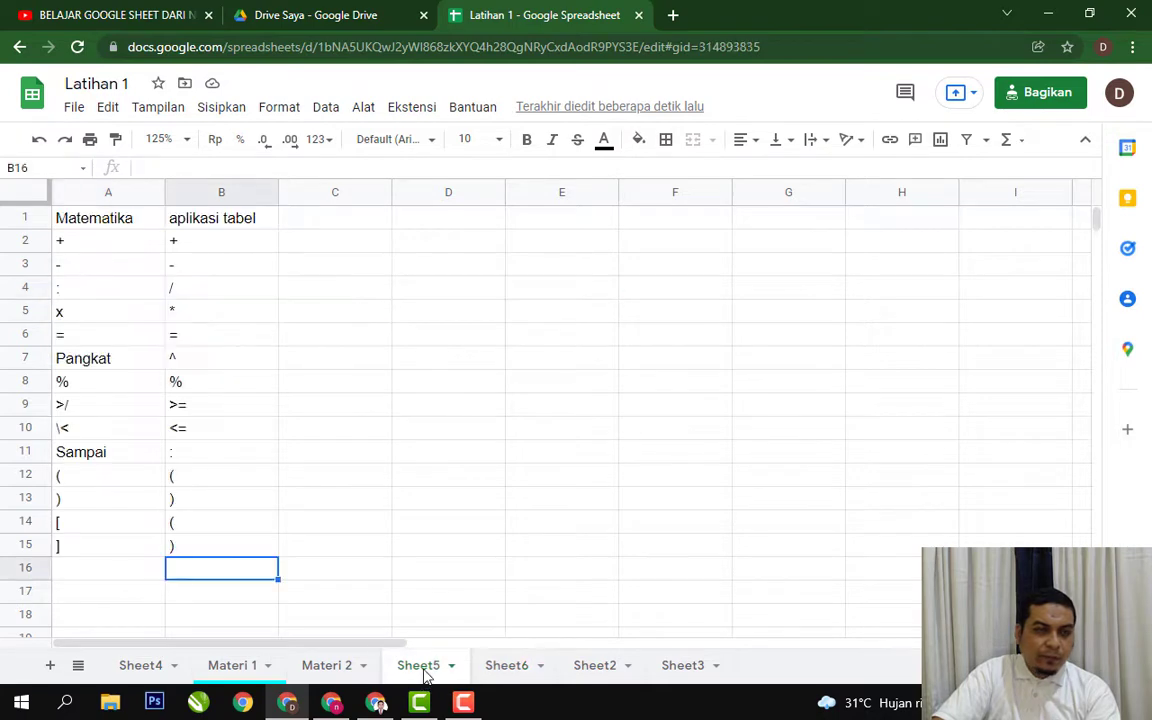
pyautogui.click(386, 340)
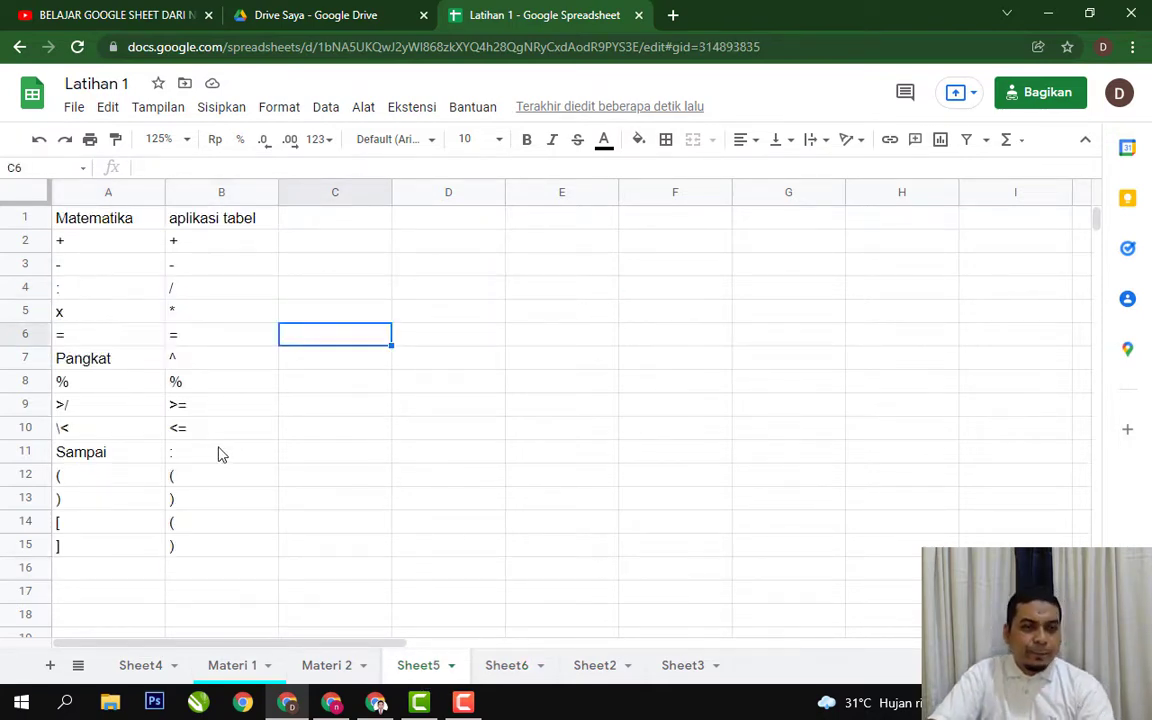
pyautogui.click(525, 296)
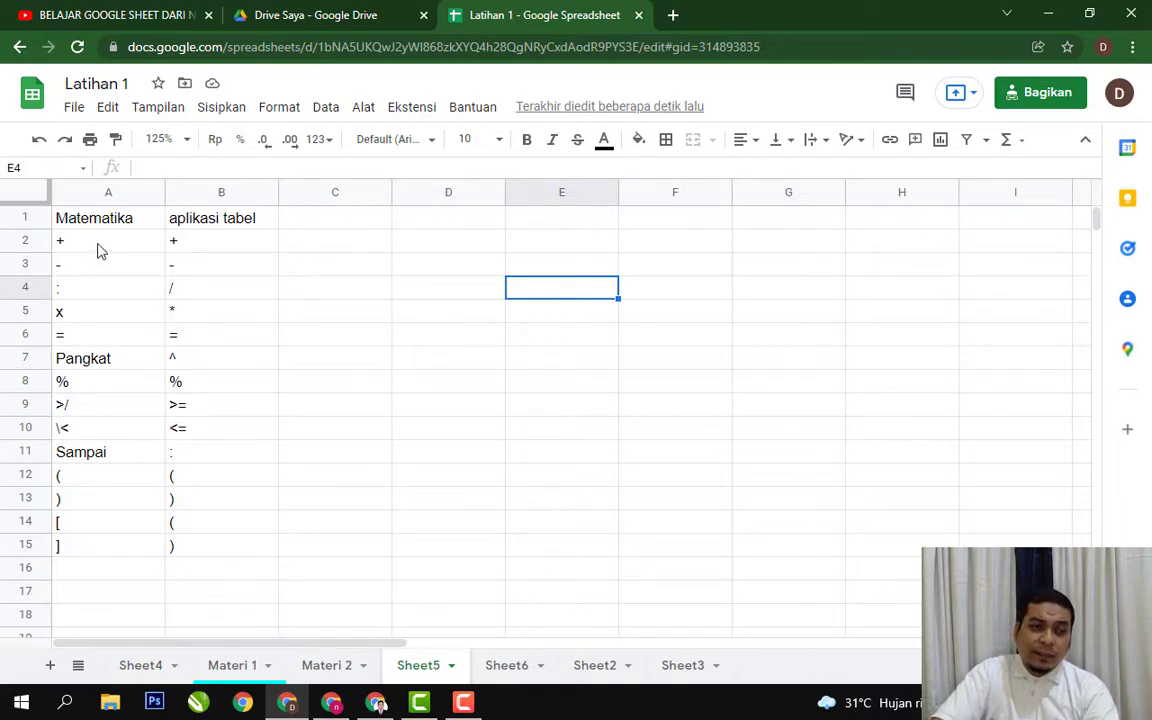
pyautogui.moveTo(98, 250); pyautogui.dragTo(105, 553)
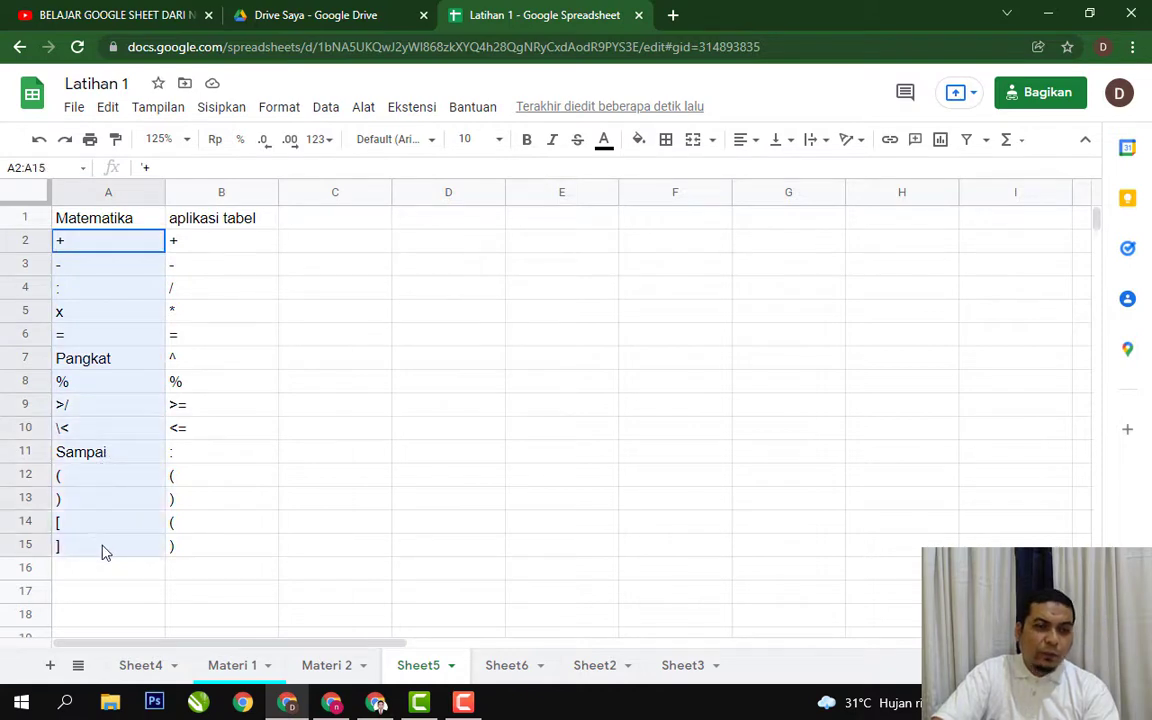
pyautogui.click(285, 282)
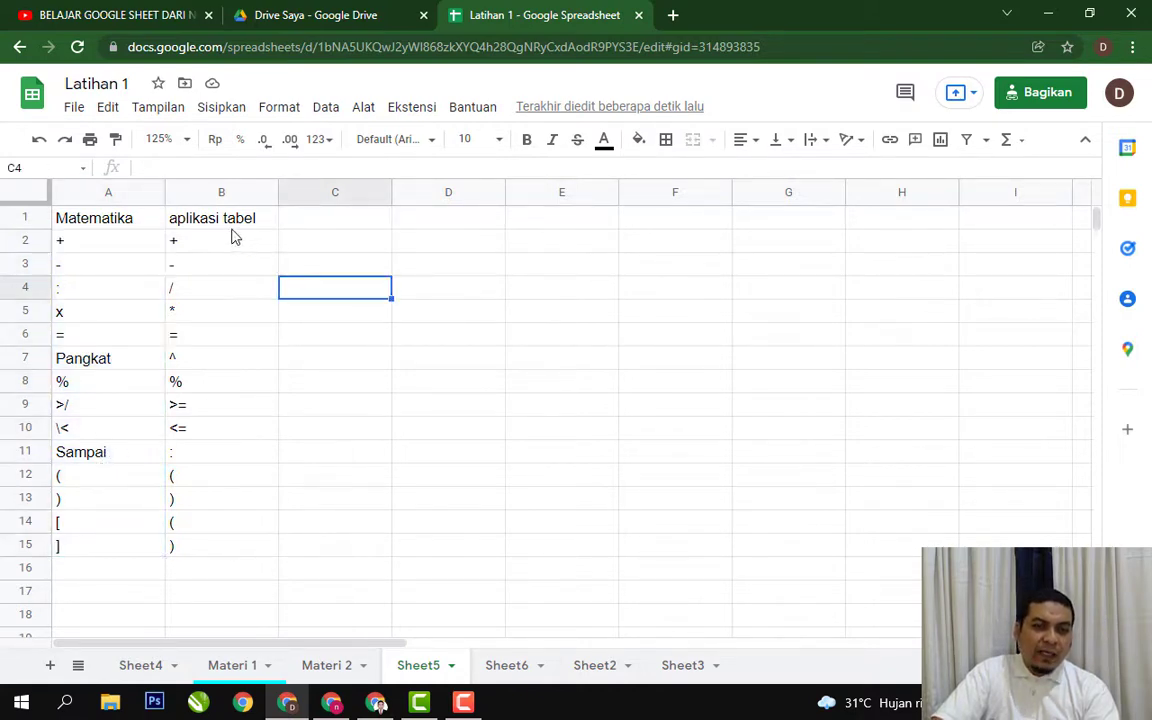
pyautogui.moveTo(226, 246); pyautogui.dragTo(247, 546)
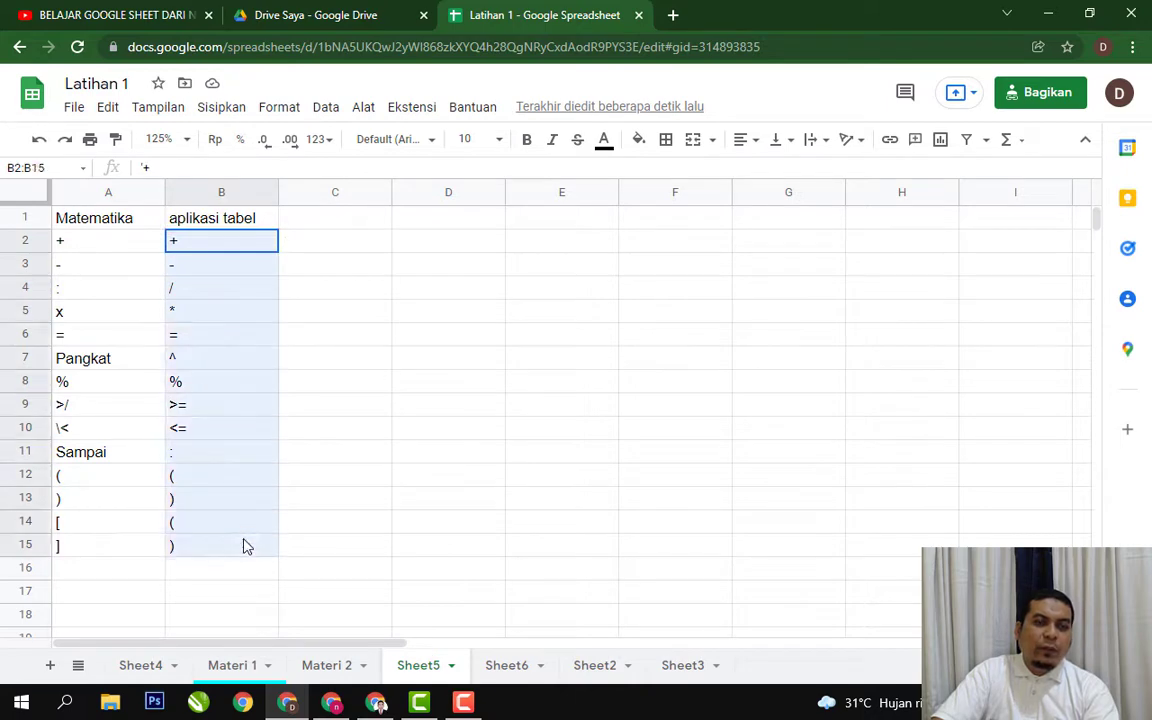
pyautogui.click(516, 292)
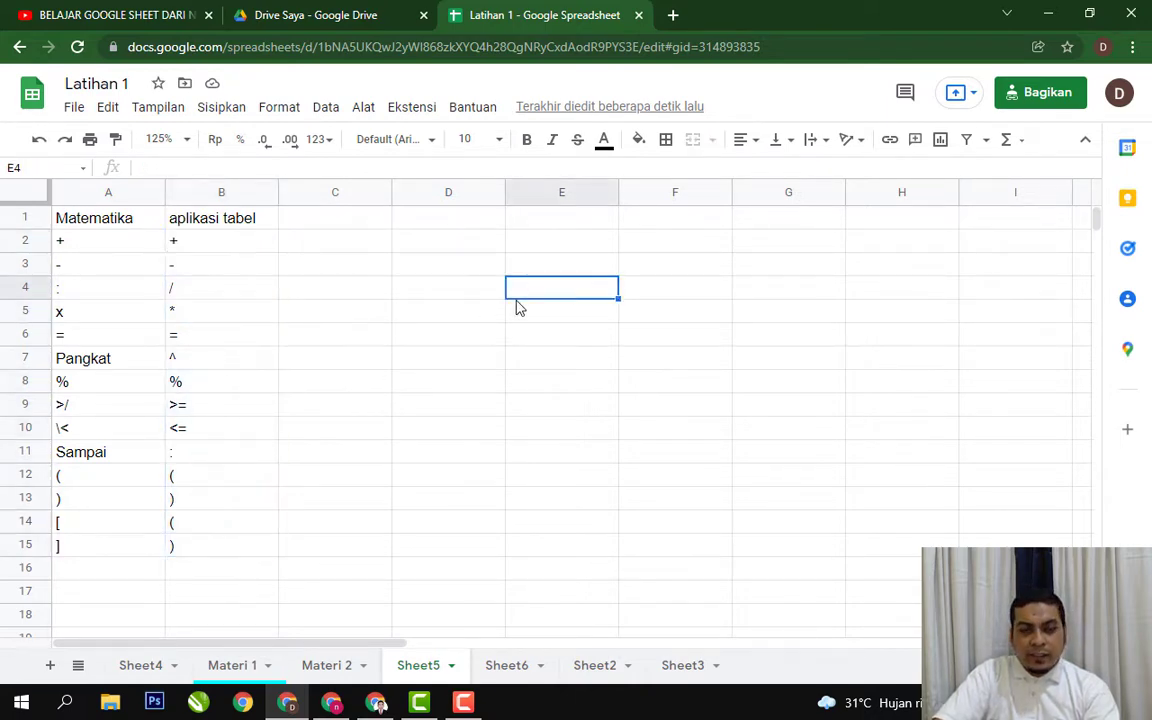
pyautogui.click(282, 293)
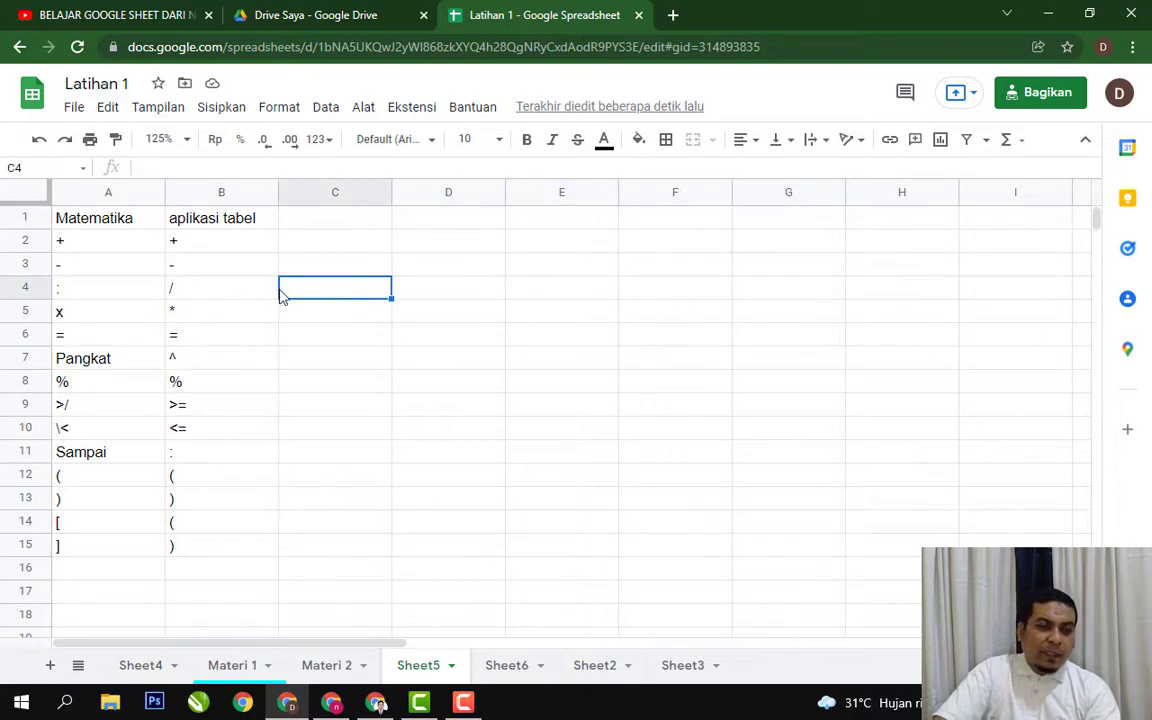
pyautogui.click(118, 245)
pyautogui.click(203, 250)
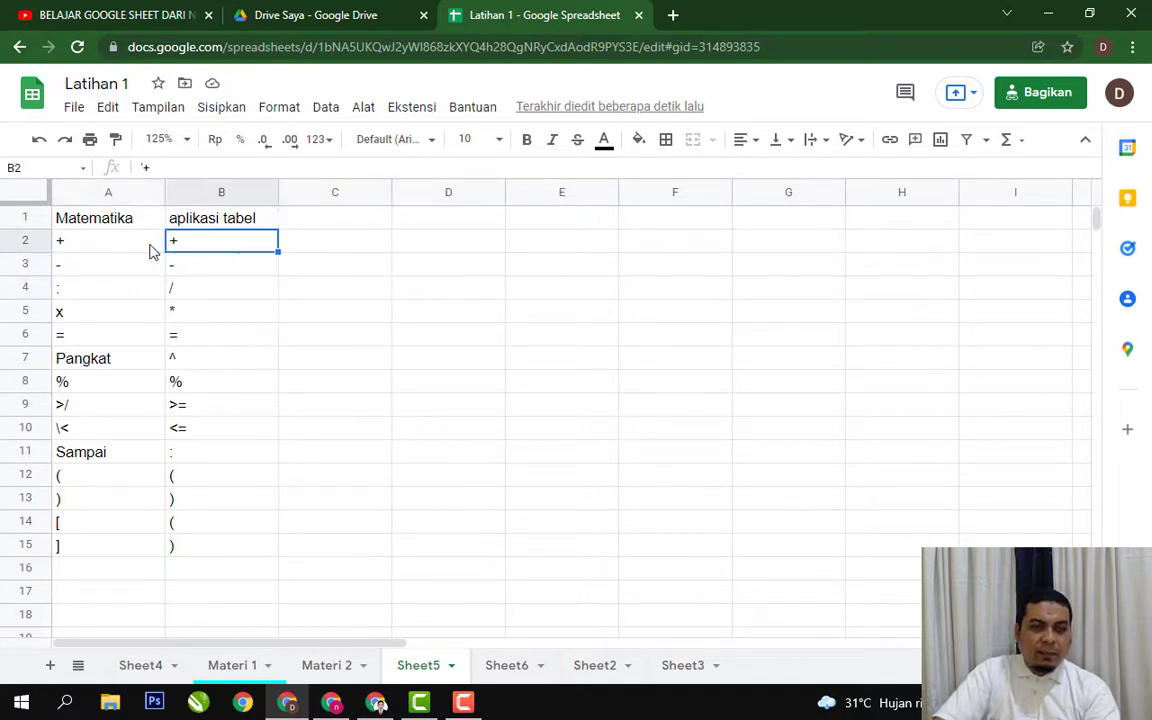
pyautogui.click(108, 245)
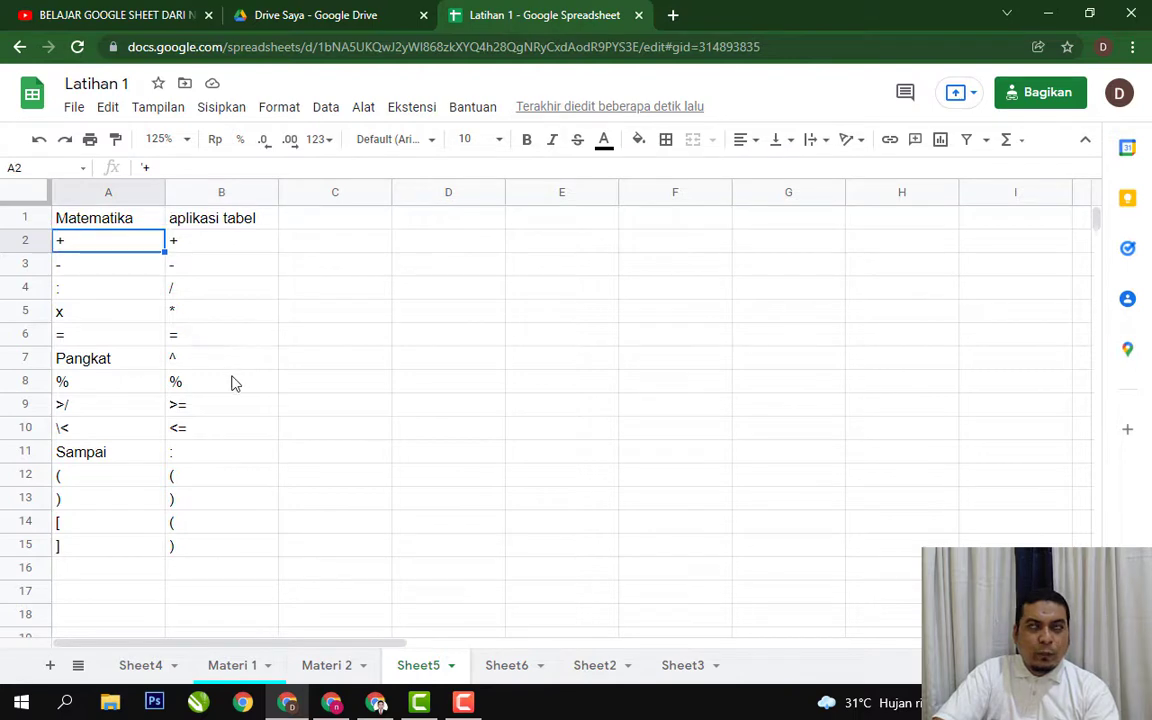
# Step: Enter the addition formula =20+20 in cell C2, beside the plus operator
pyautogui.click(321, 247)
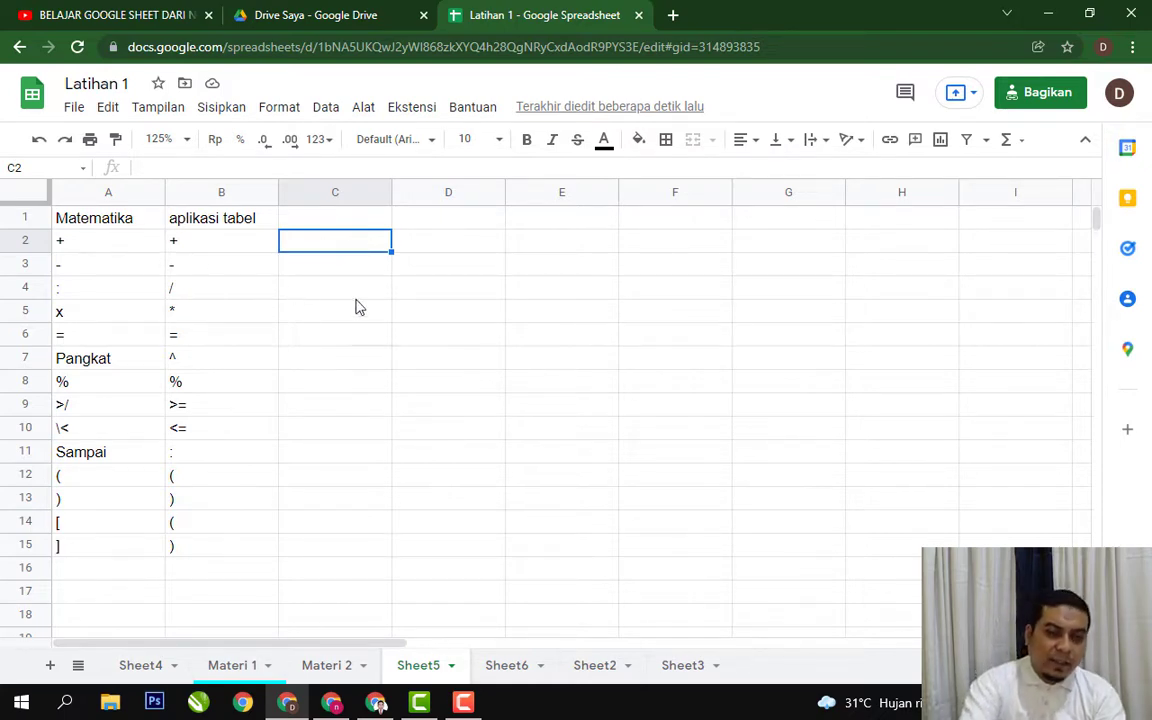
pyautogui.write('=20+')
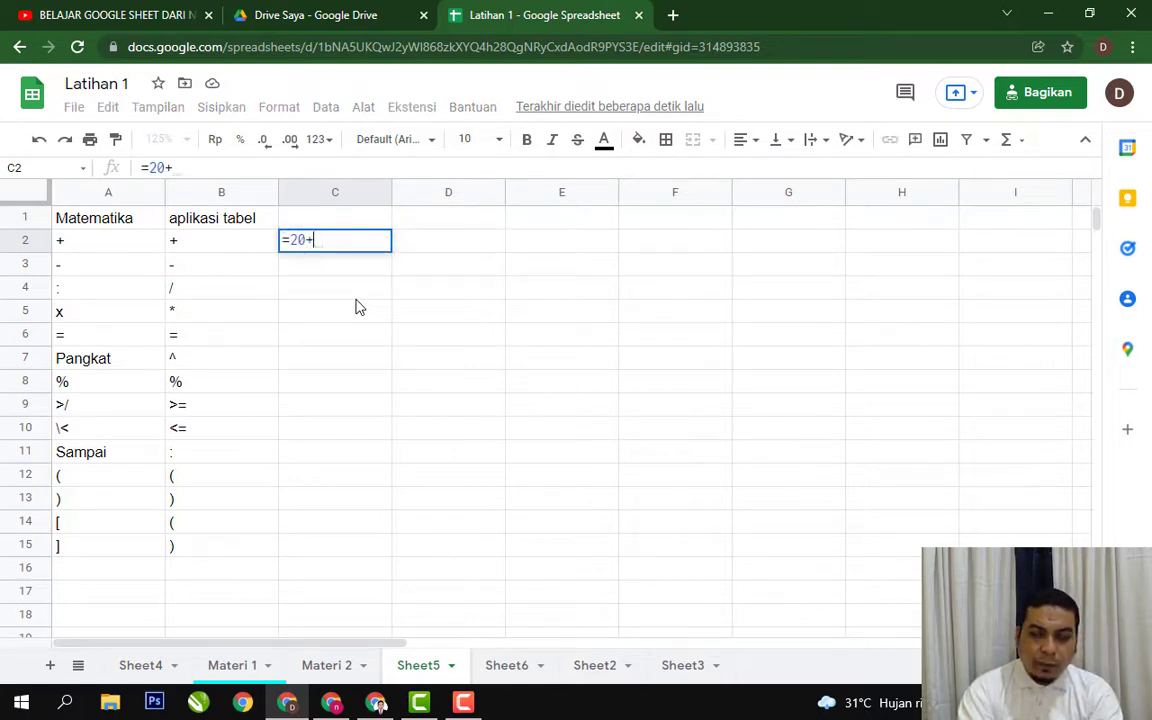
pyautogui.write('20')
pyautogui.press('Return')
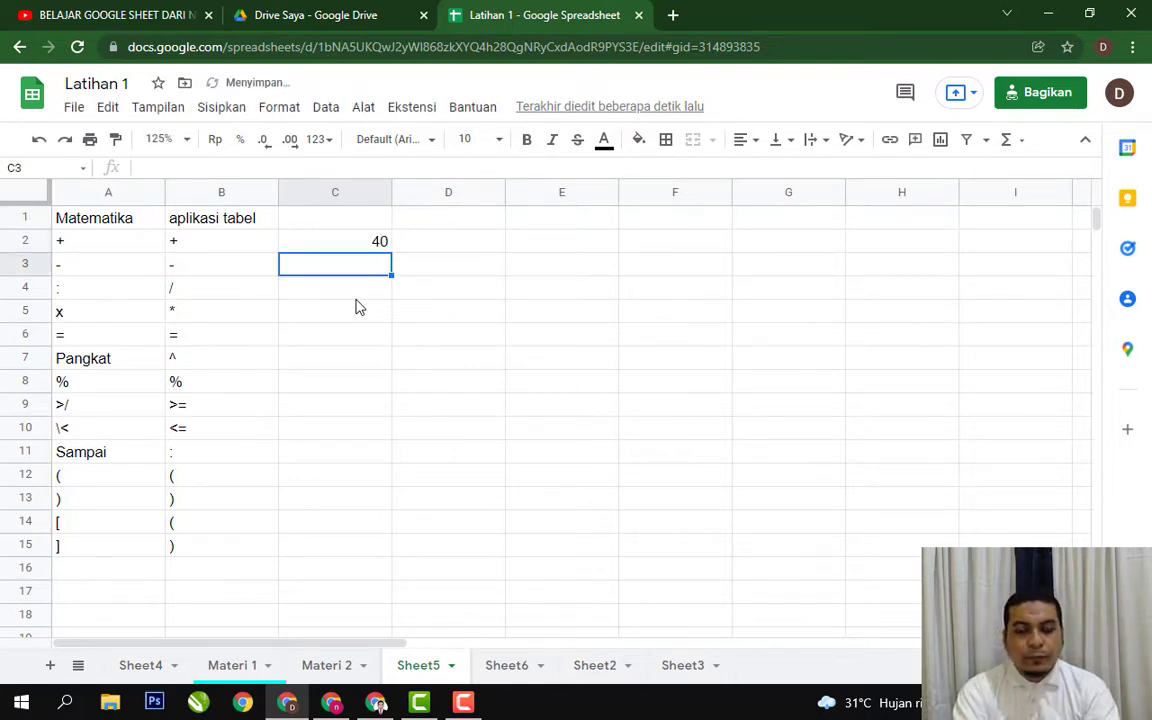
# Step: Enter the subtraction formula =50-30 in cell C3, beside the minus operator
pyautogui.write('=')
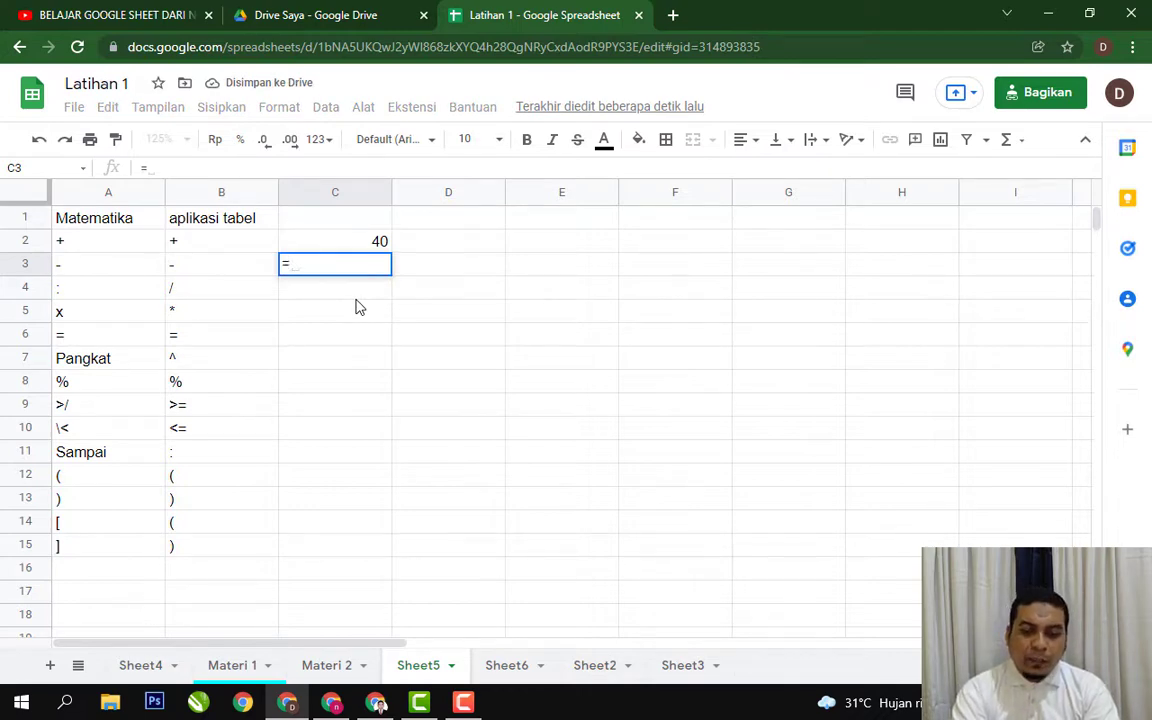
pyautogui.write('50-30')
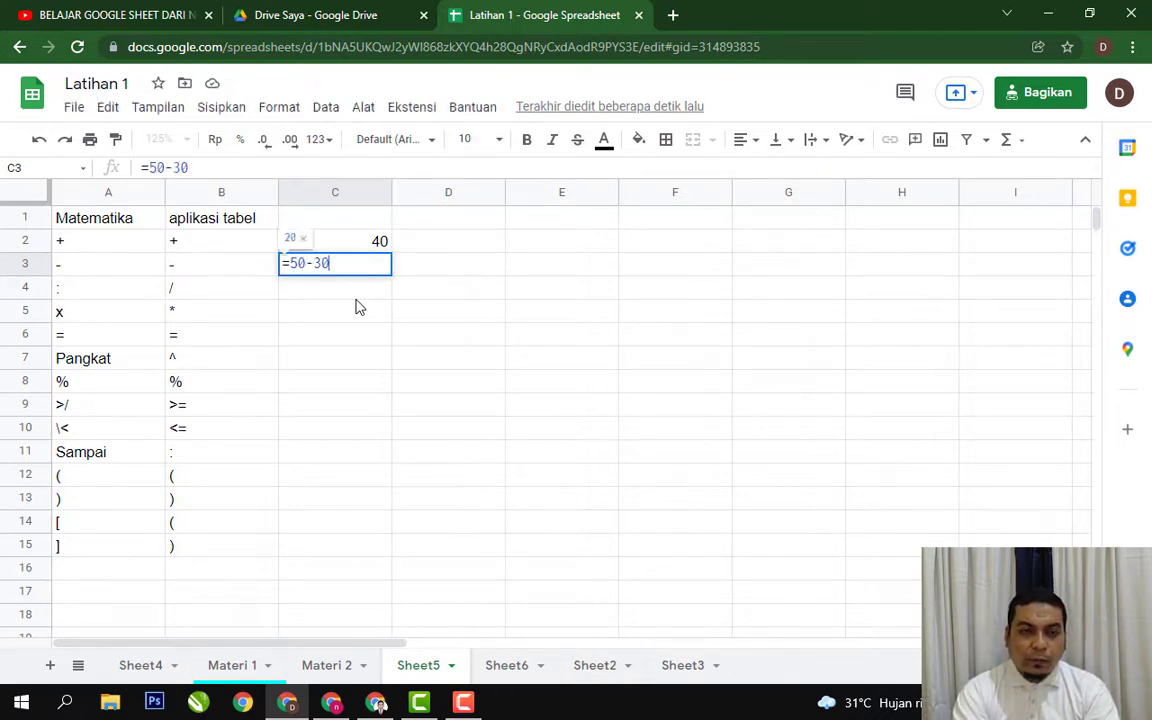
pyautogui.press('Return')
# Step: Change the subtraction formula in cell C3 to =50-70
pyautogui.press('Up')
pyautogui.press('Return')
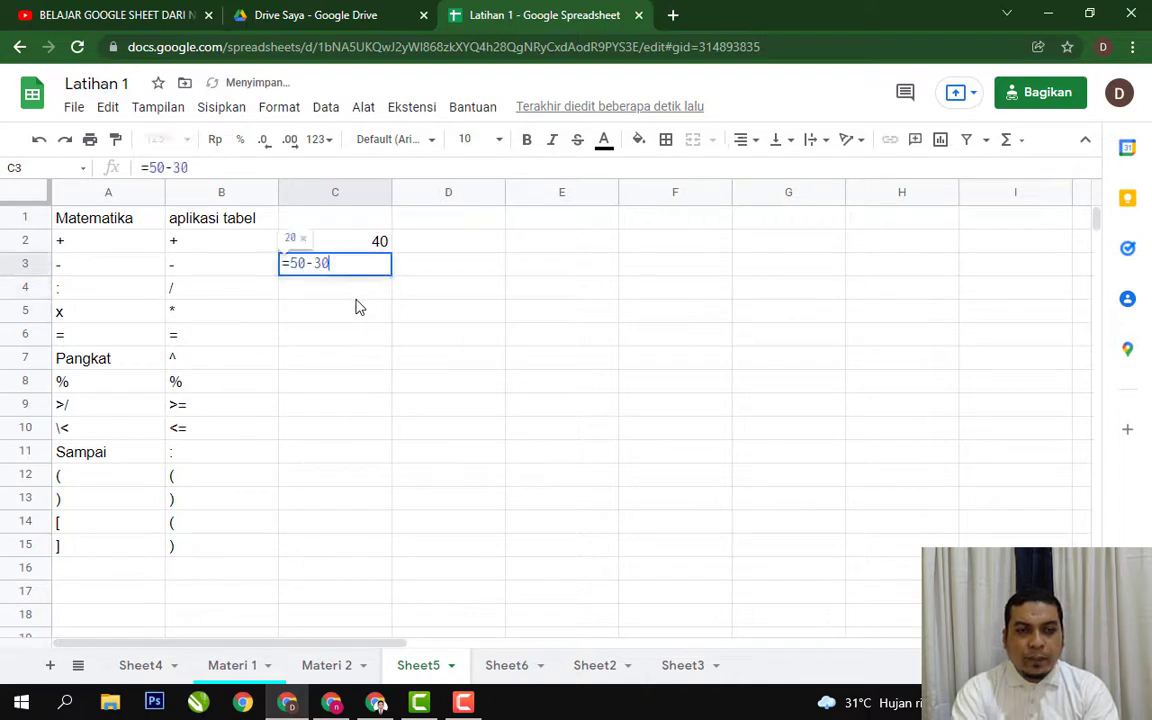
pyautogui.press('BackSpace')
pyautogui.press('BackSpace')
pyautogui.write('70')
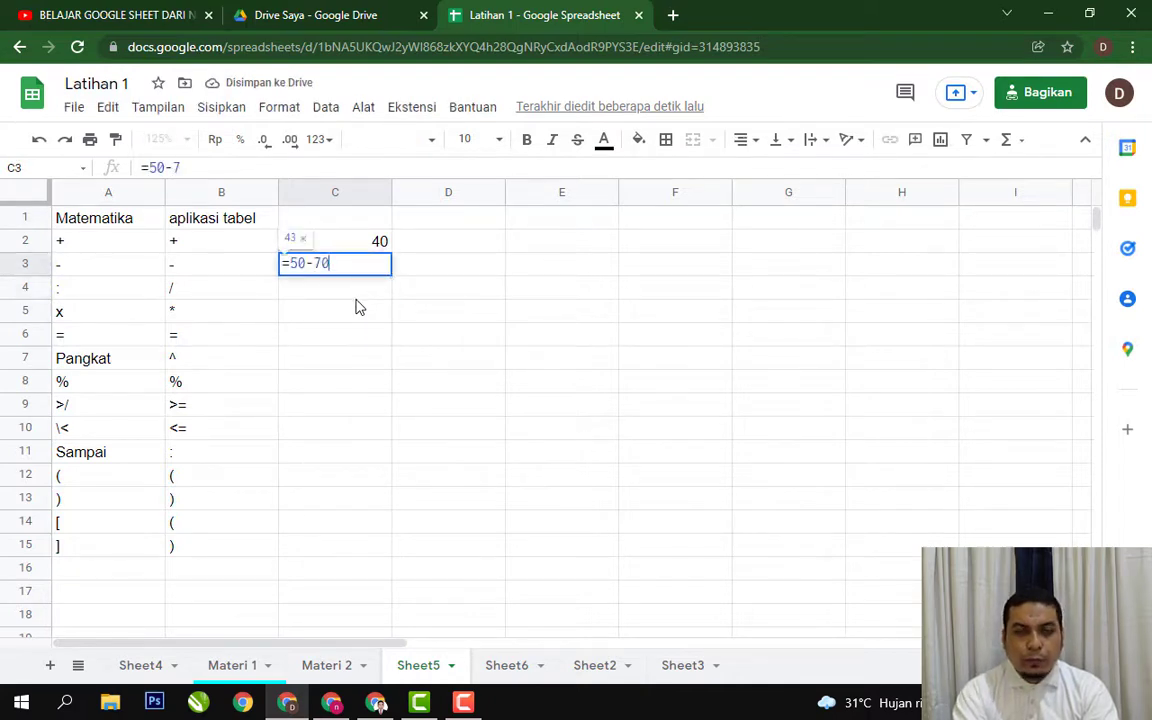
pyautogui.press('Return')
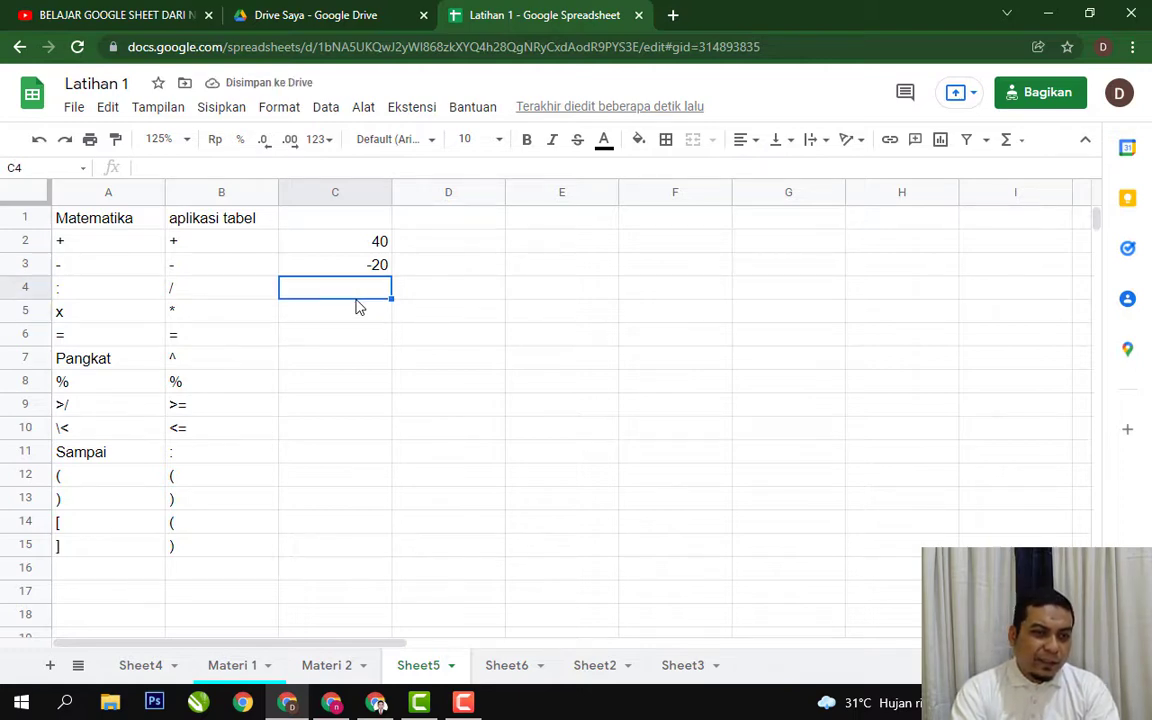
# Step: Enter the division formula =100/2 in cell C4, beside the slash operator
pyautogui.press('Left')
pyautogui.press('Left')
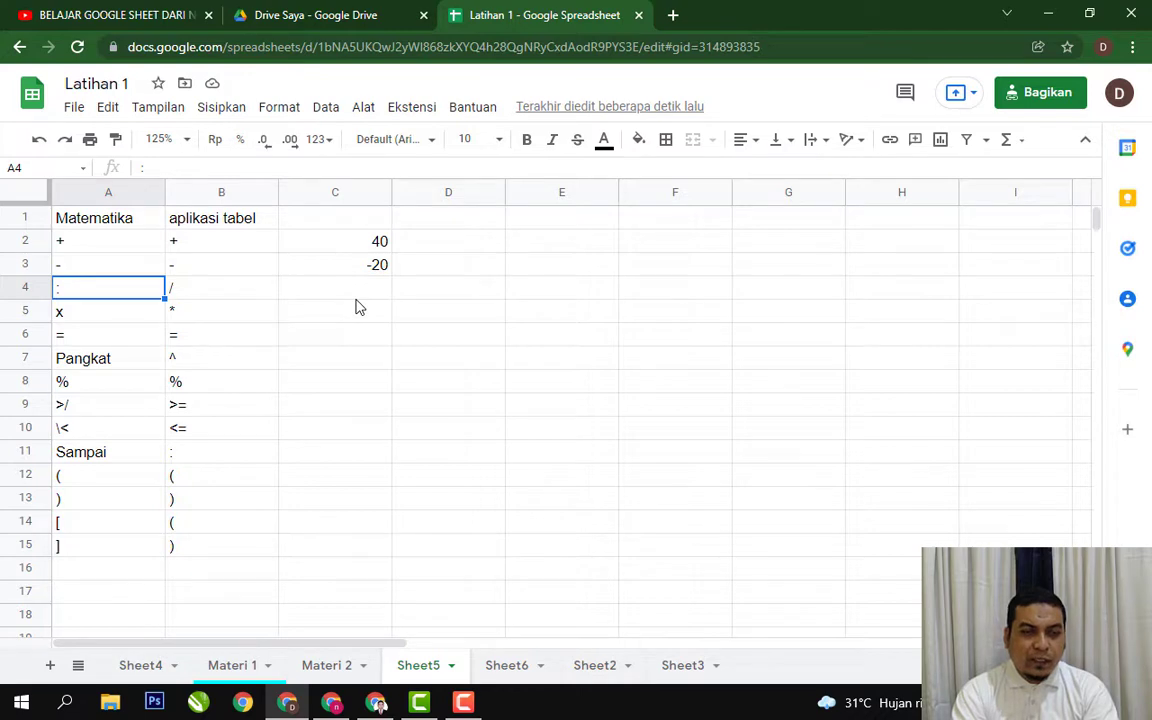
pyautogui.press('Right')
pyautogui.press('Right')
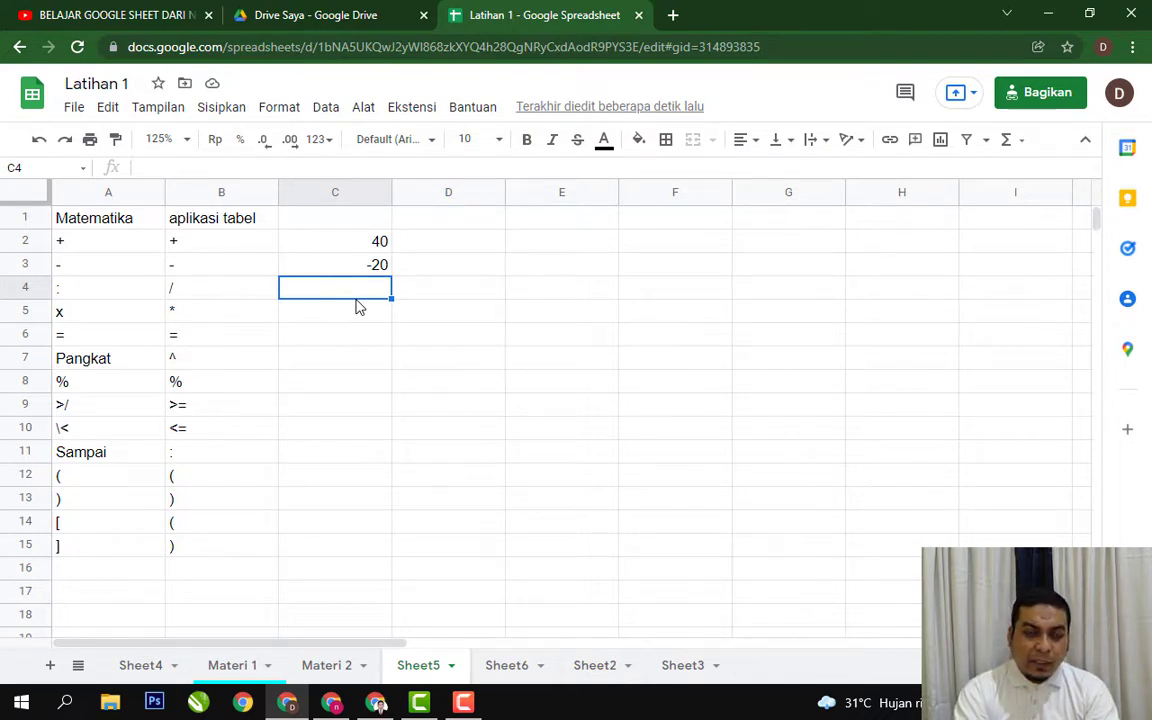
pyautogui.write('100')
pyautogui.press('BackSpace')
pyautogui.press('BackSpace')
pyautogui.press('BackSpace')
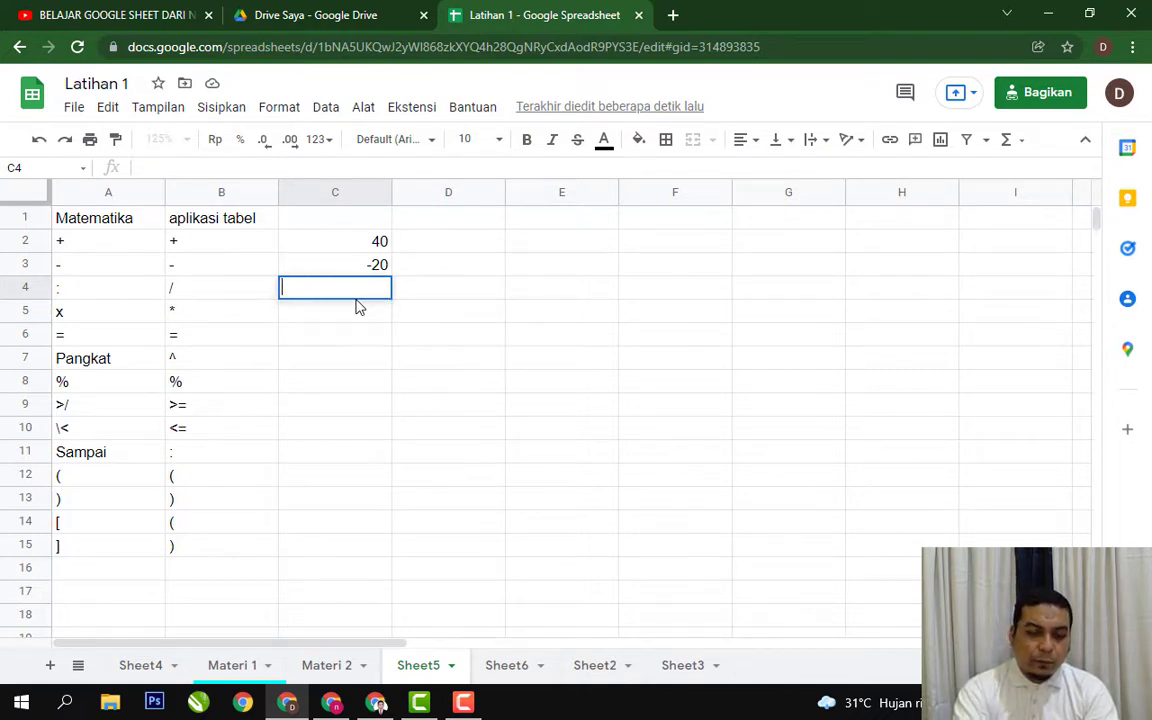
pyautogui.write('=100/2')
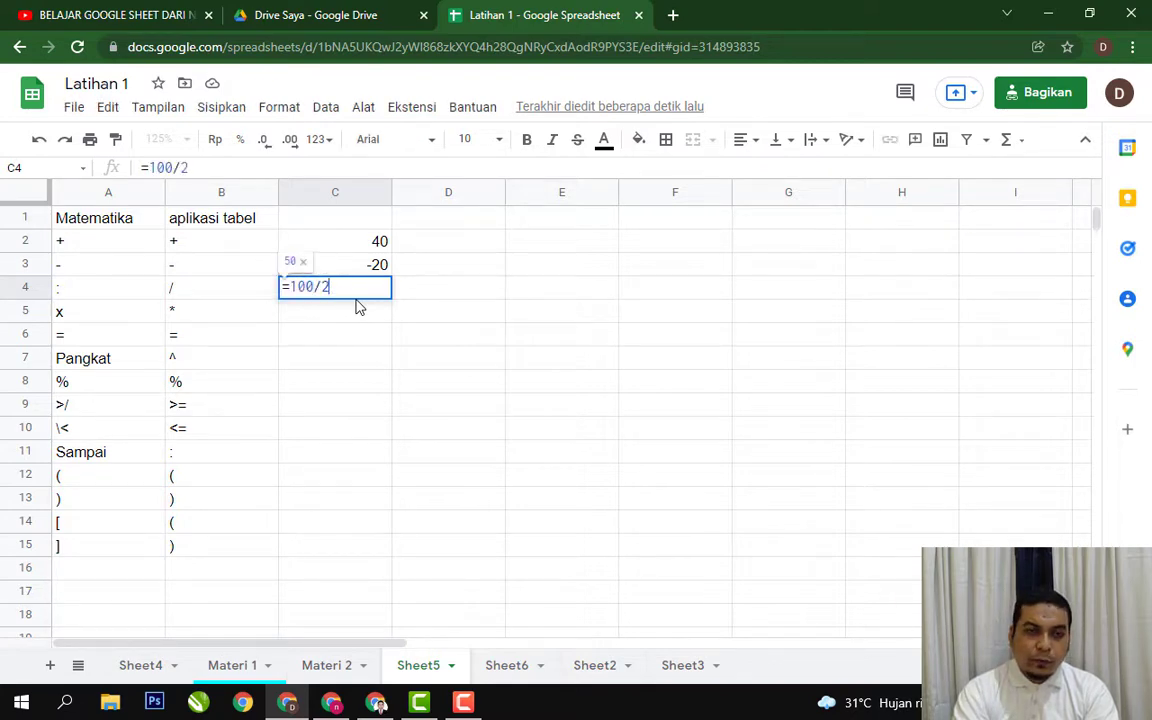
pyautogui.press('Return')
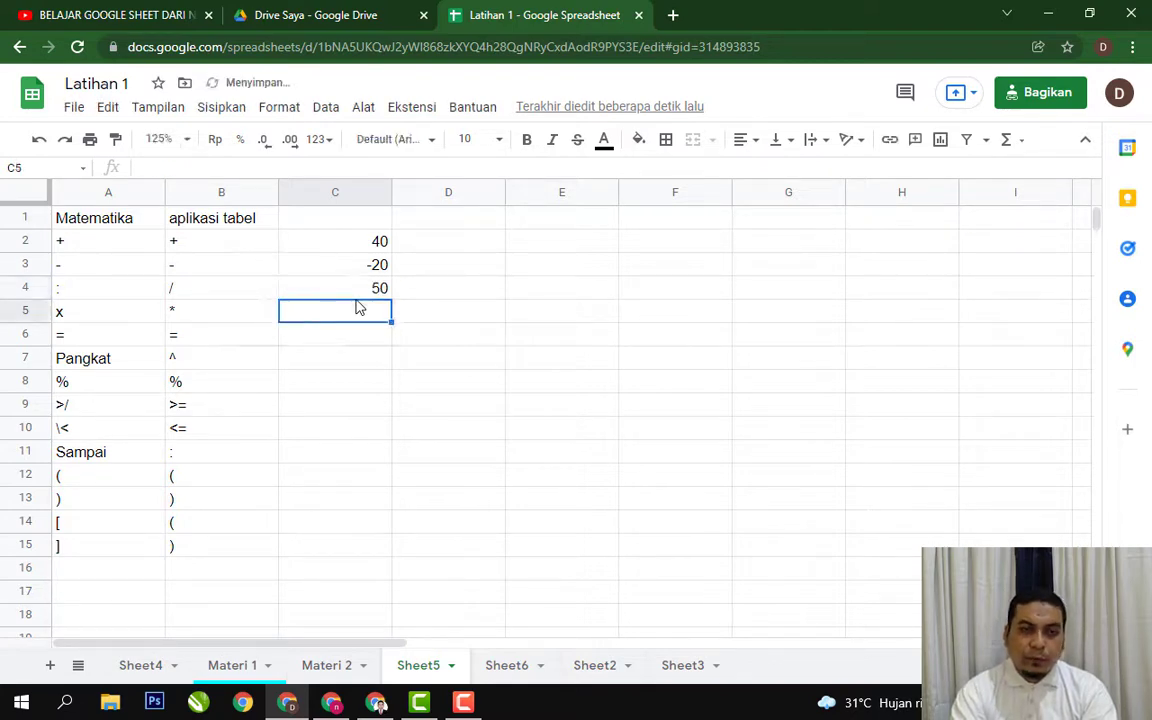
# Step: Enter the multiplication formula =100*50 in cell C5, beside the asterisk operator
pyautogui.press('Left')
pyautogui.press('Left')
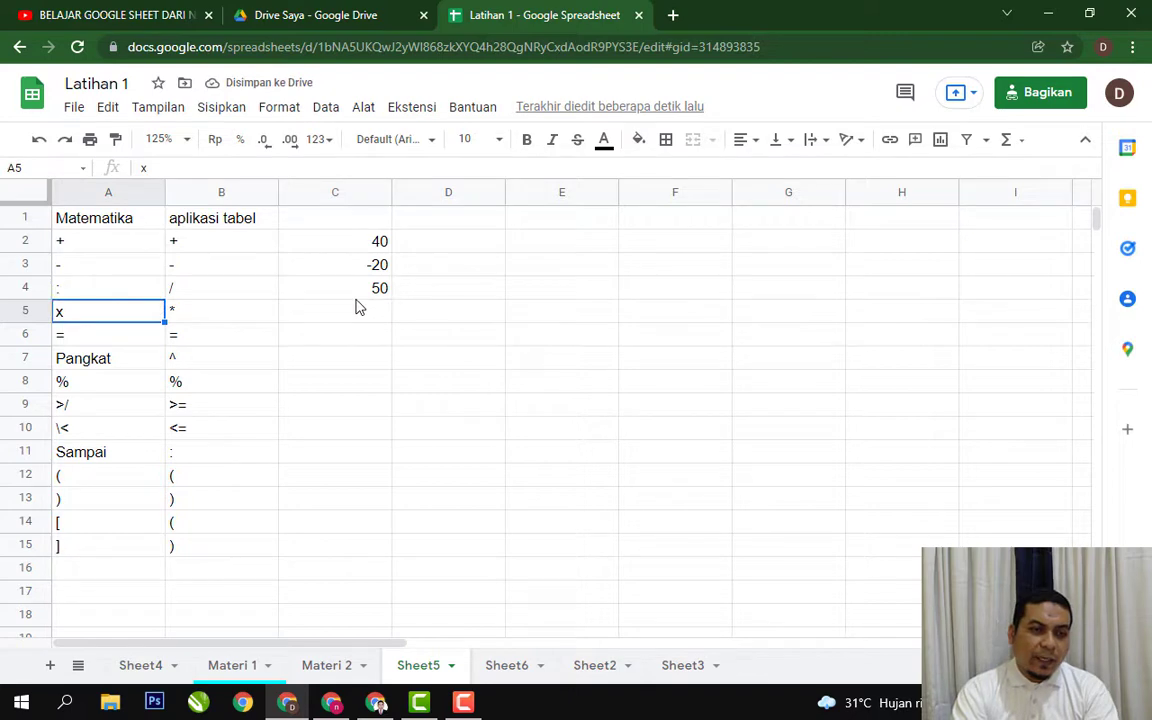
pyautogui.press('Right')
pyautogui.press('Right')
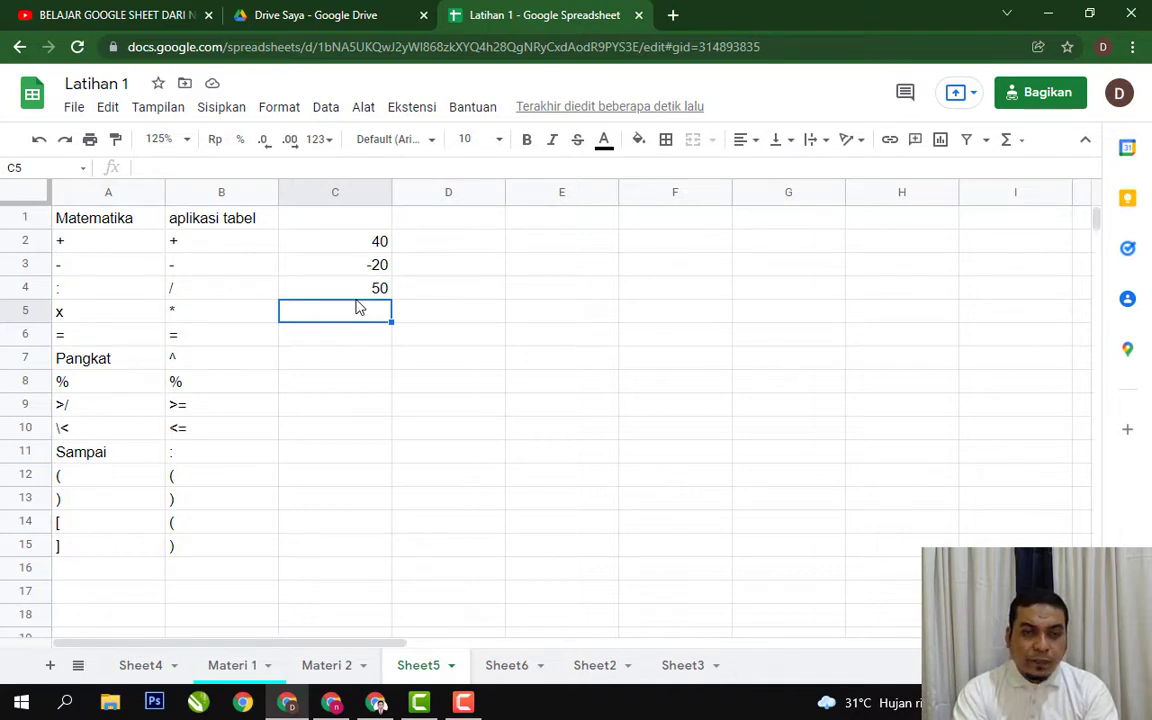
pyautogui.write('100')
pyautogui.press('BackSpace')
pyautogui.press('BackSpace')
pyautogui.press('BackSpace')
pyautogui.write('=')
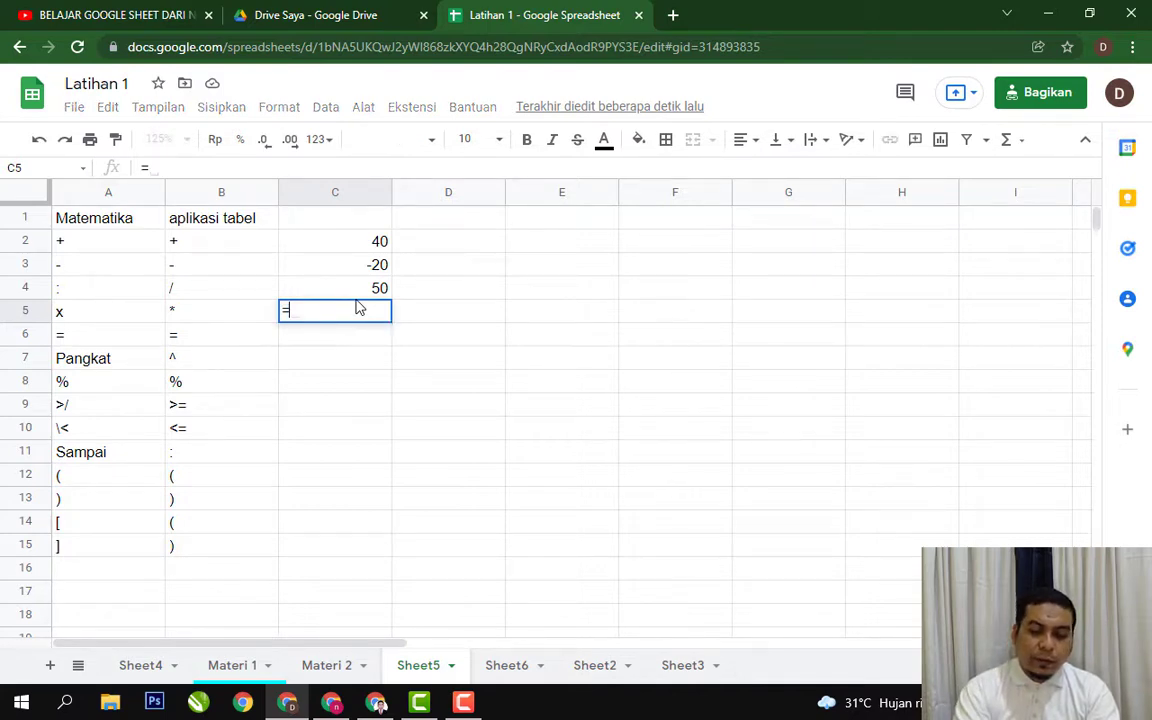
pyautogui.write('100*50')
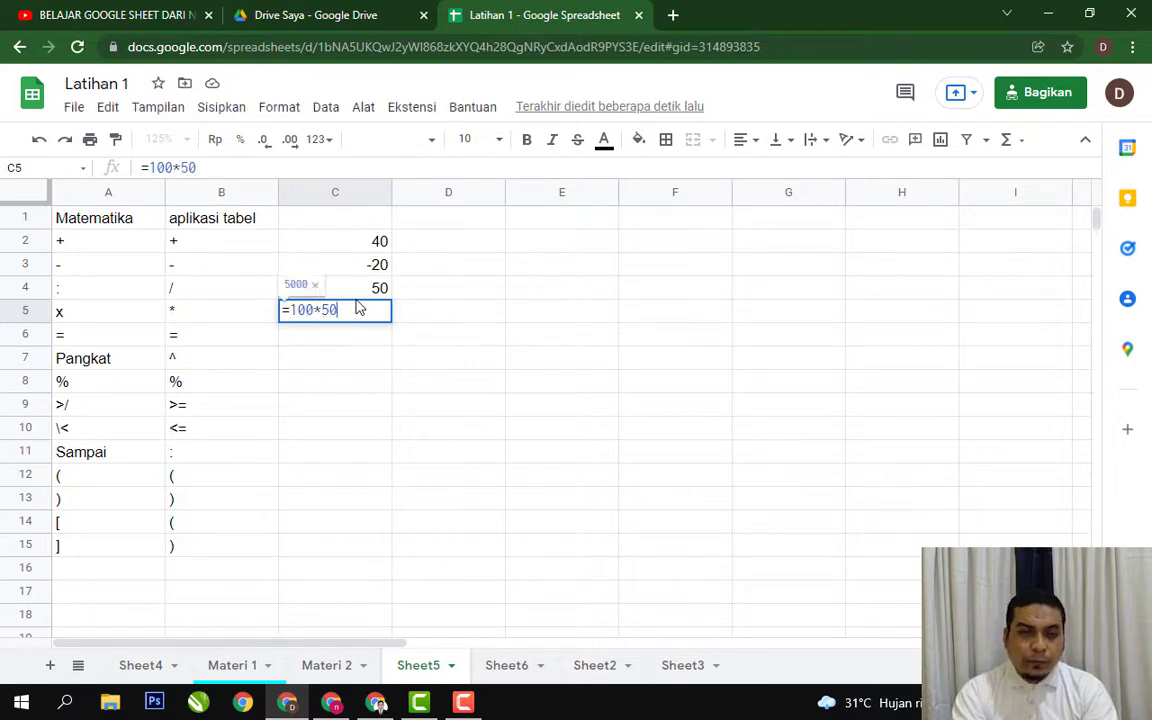
pyautogui.press('Return')
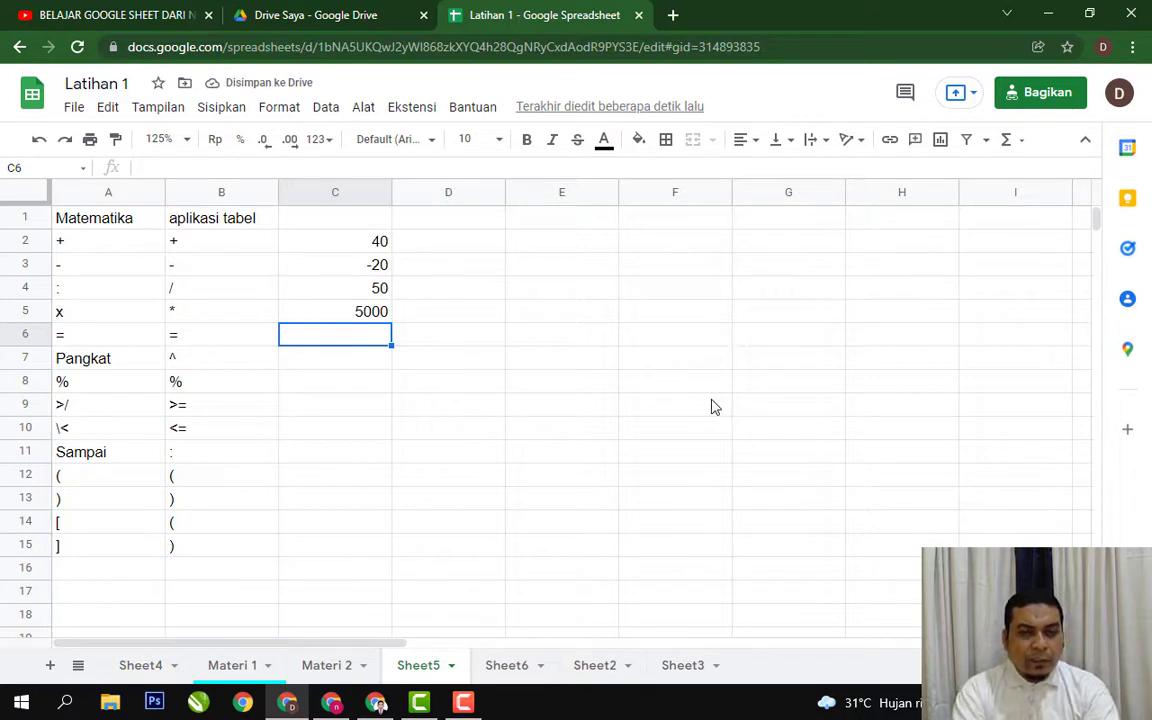
# Step: Enter the power formula =2^2 in cell C7, beside the caret operator in the Pangkat row
pyautogui.write('=')
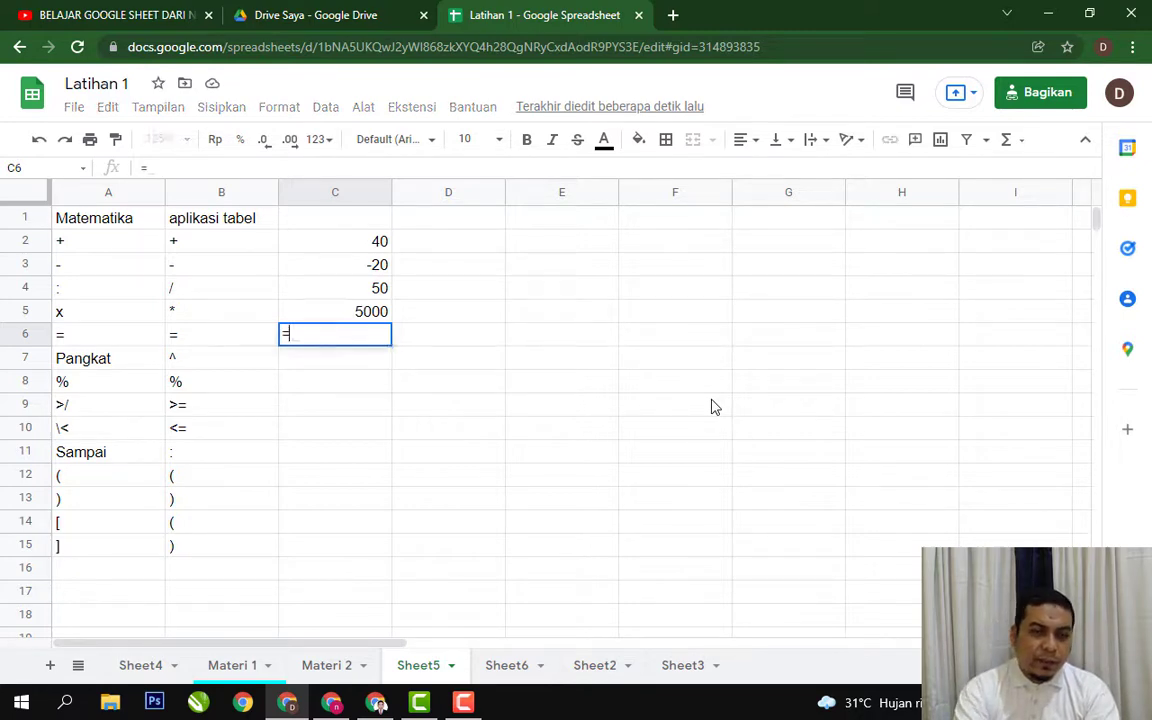
pyautogui.press('Escape')
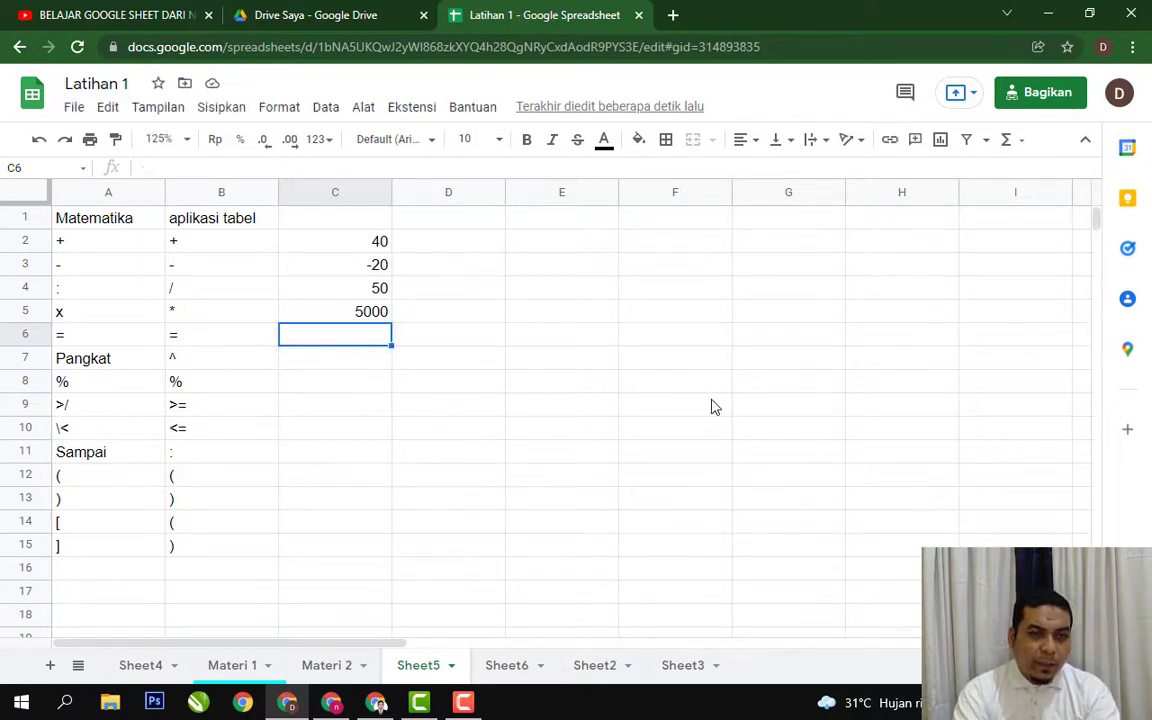
pyautogui.press('Down')
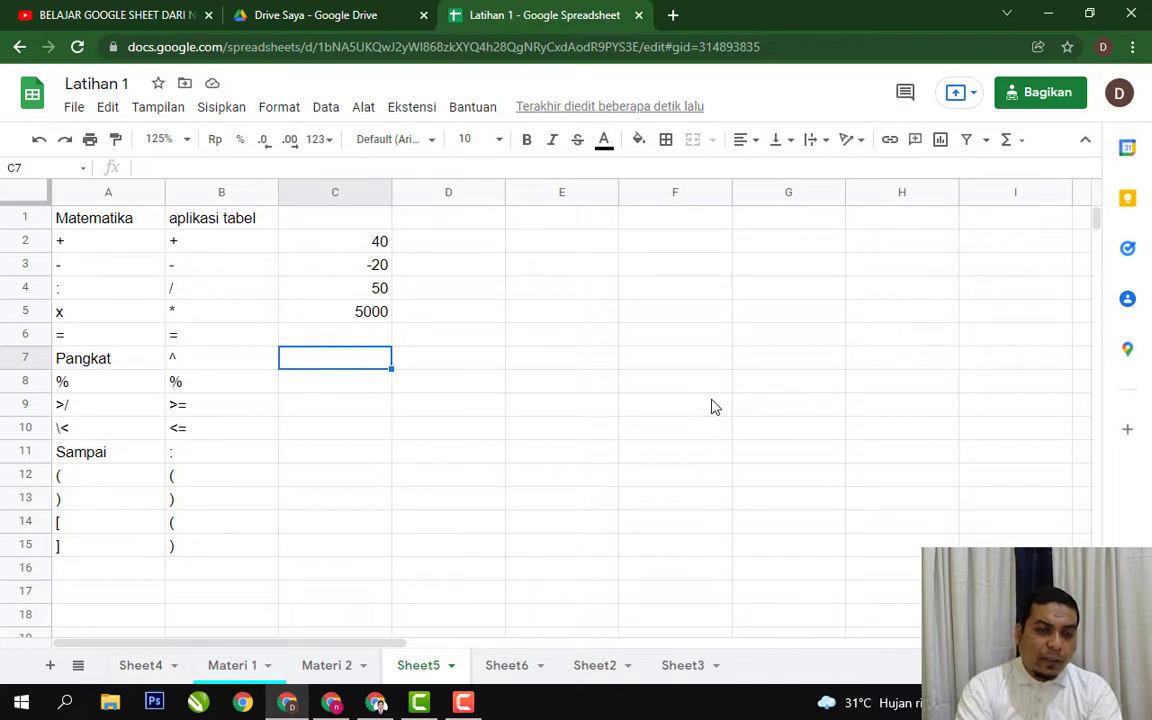
pyautogui.press('Left')
pyautogui.press('Left')
pyautogui.press('Right')
pyautogui.press('Right')
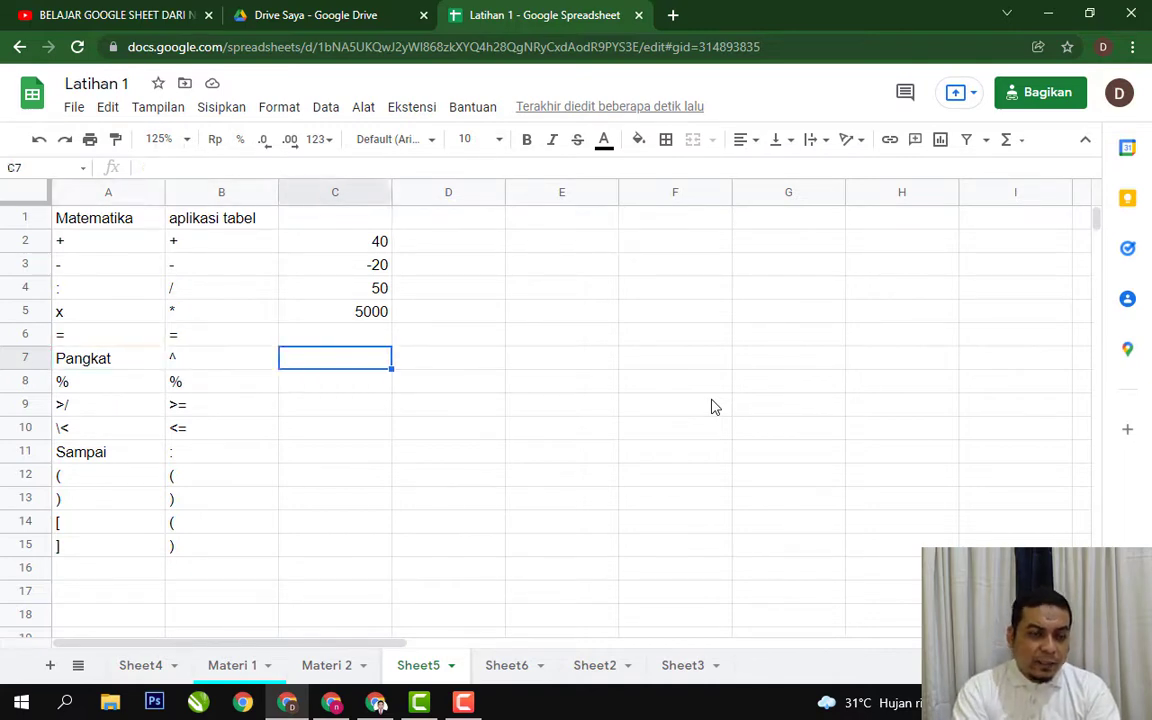
pyautogui.press('Left')
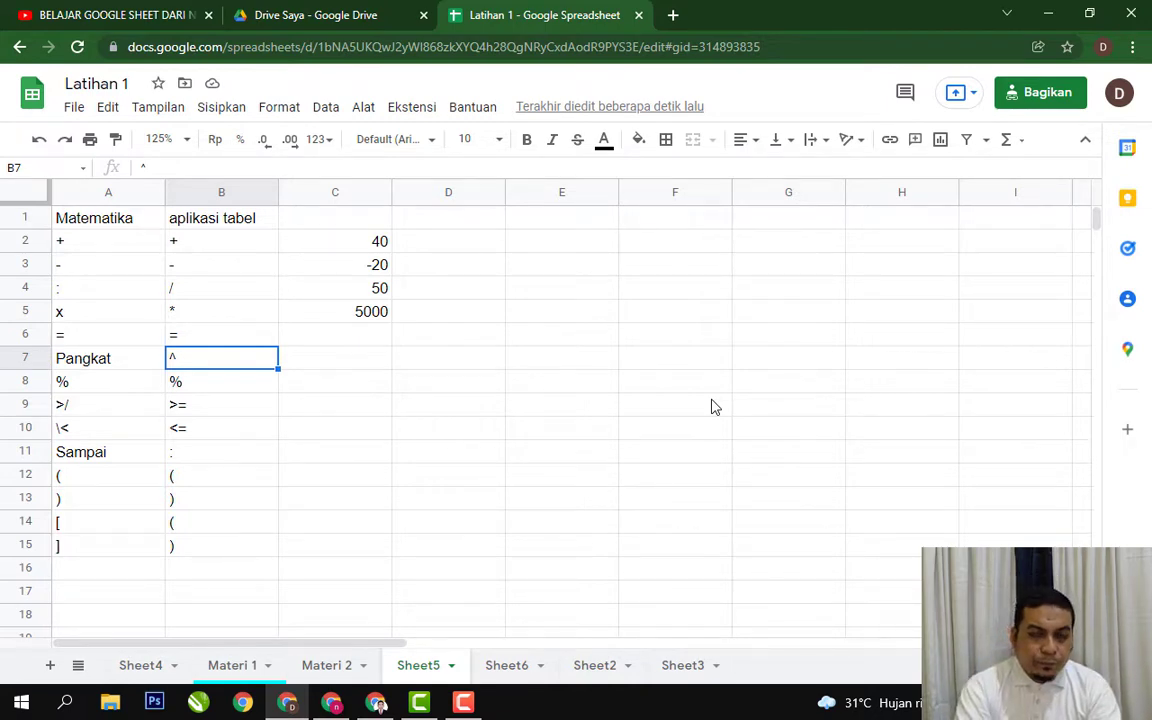
pyautogui.press('Right')
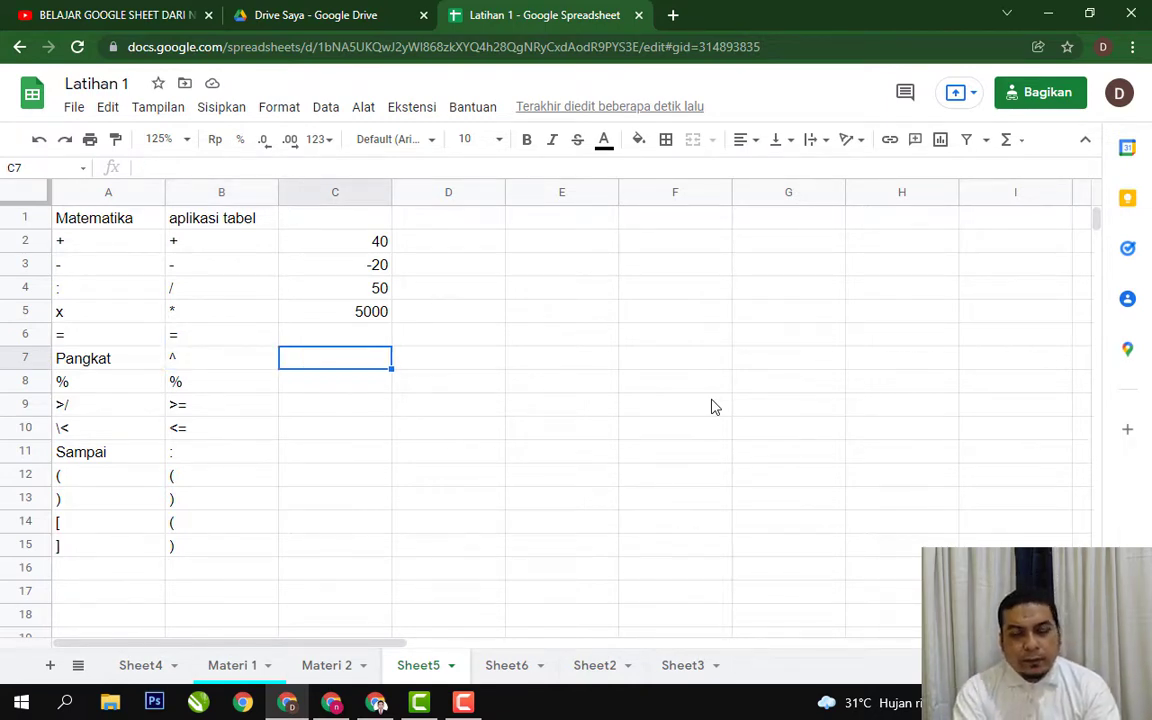
pyautogui.write('2^')
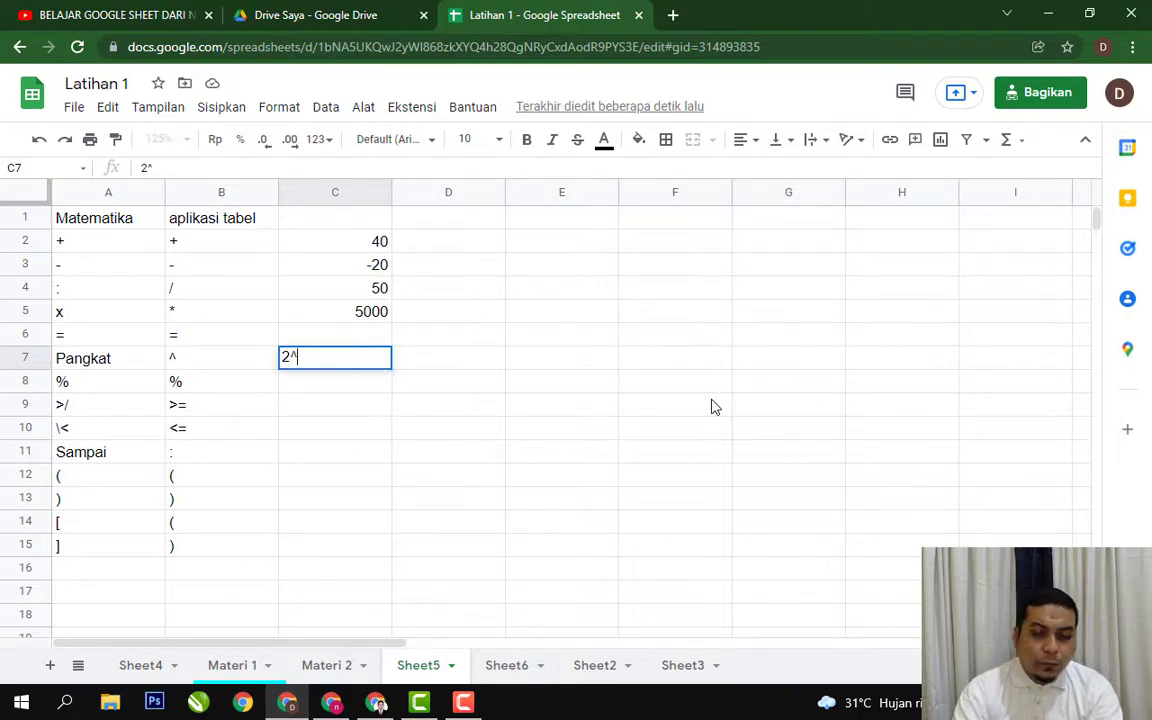
pyautogui.press('BackSpace')
pyautogui.press('BackSpace')
pyautogui.write('=')
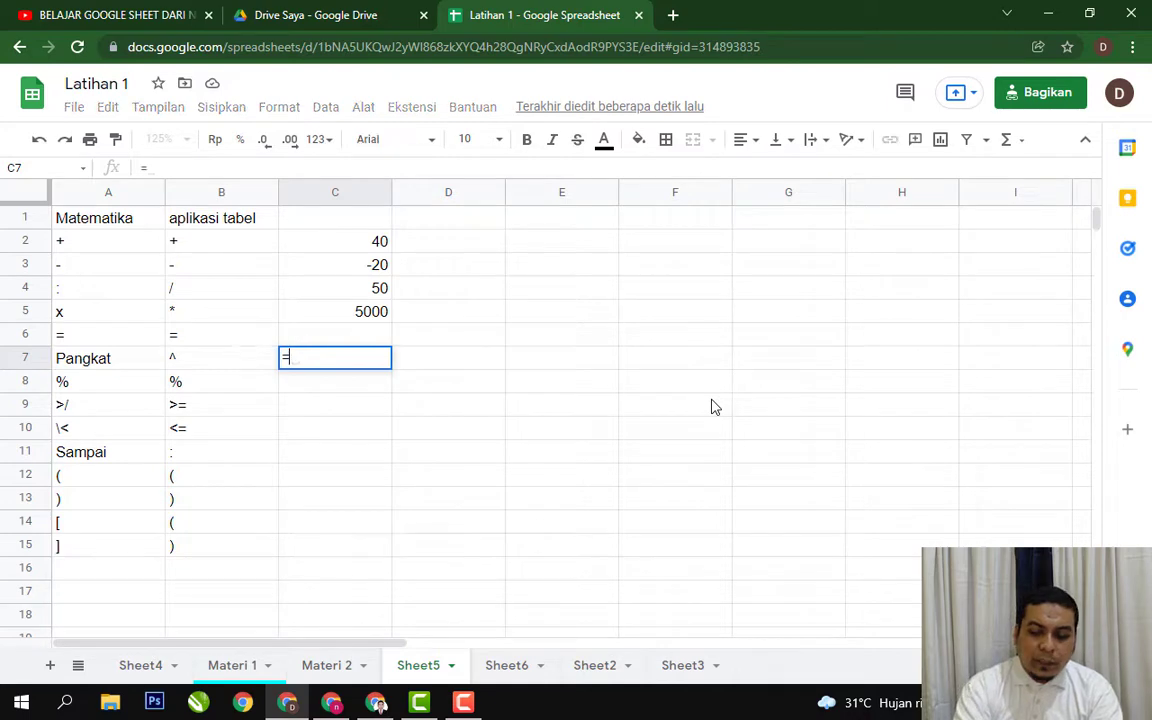
pyautogui.write('2^')
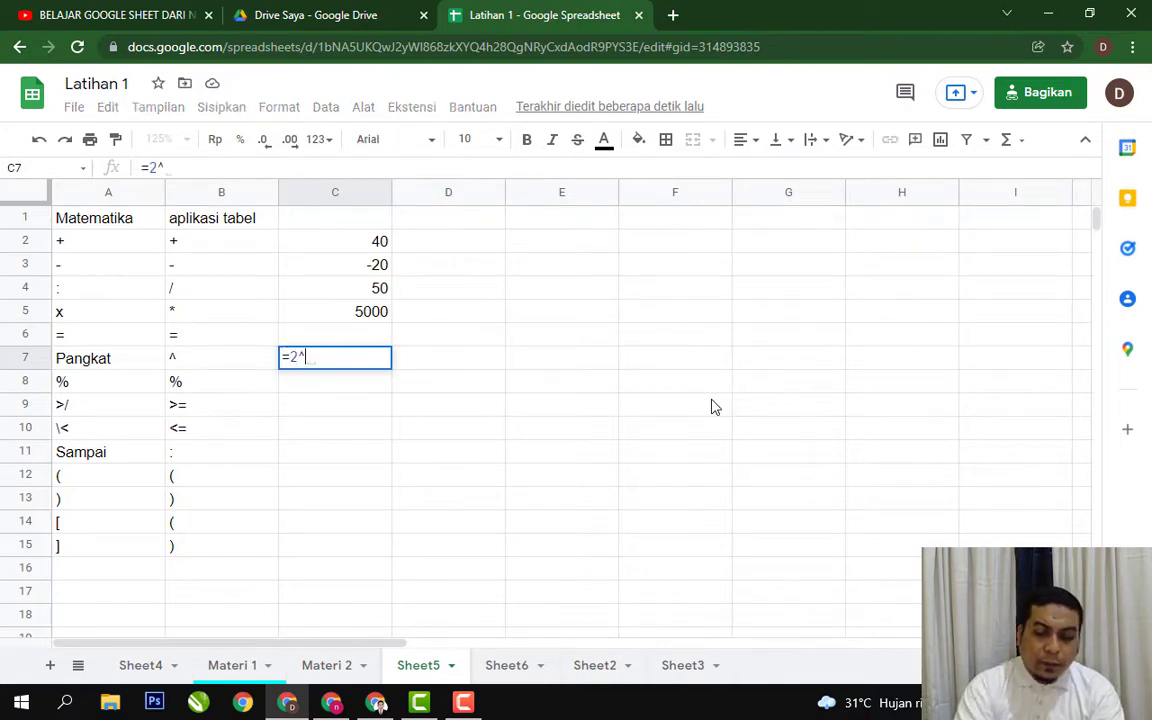
pyautogui.write('2')
pyautogui.press('Return')
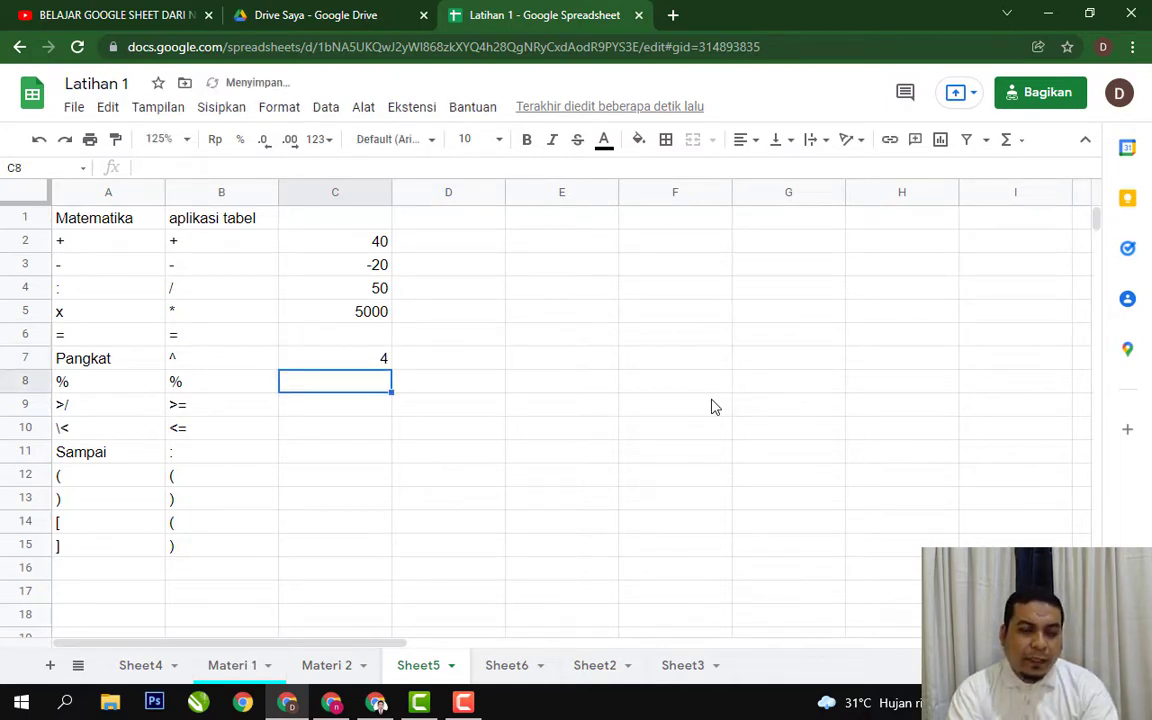
# Step: Change the power formula in cell C7 to =2^3
pyautogui.press('Up')
pyautogui.press('Return')
pyautogui.press('BackSpace')
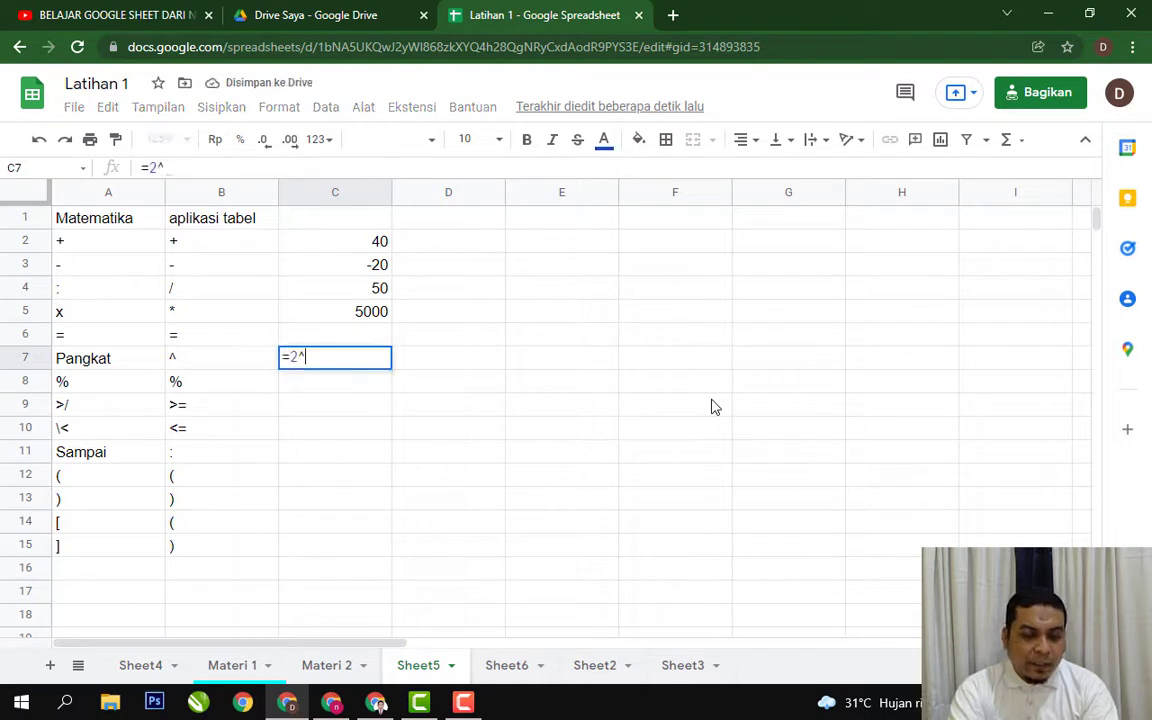
pyautogui.write('3')
pyautogui.press('Return')
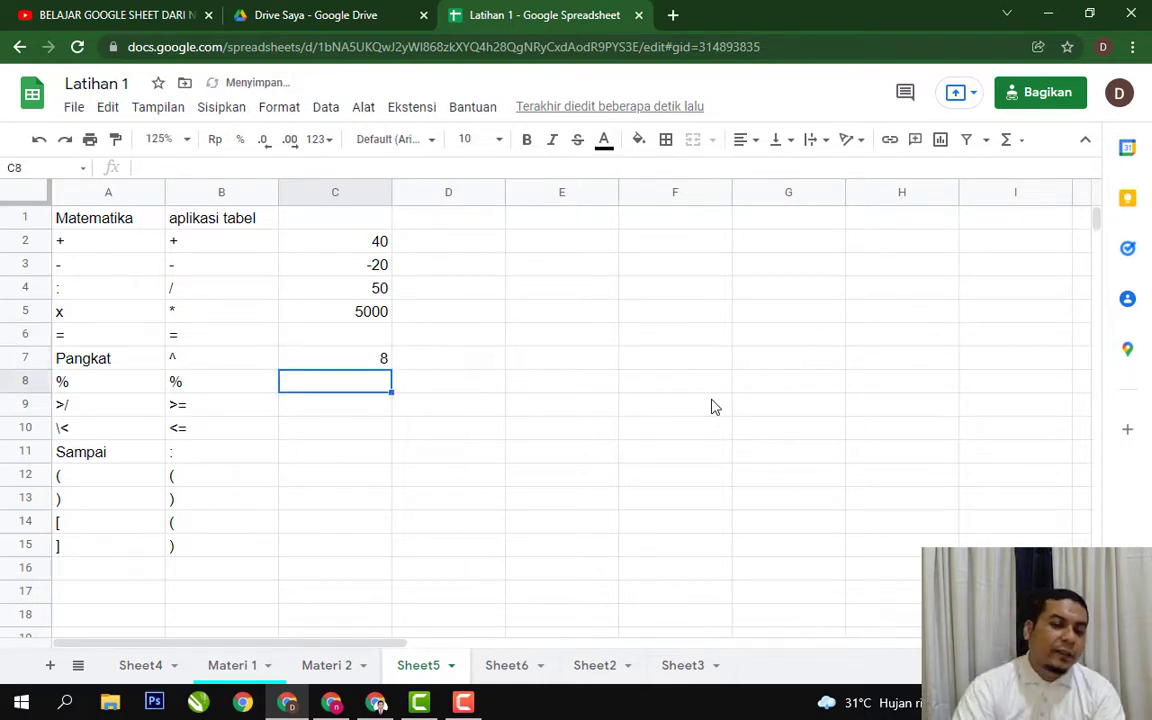
# Step: Examine the percent, greater-or-equal and less-or-equal symbols in rows 8 to 10, comparing the Matematika and aplikasi tabel columns
pyautogui.press('Home')
pyautogui.press('Right')
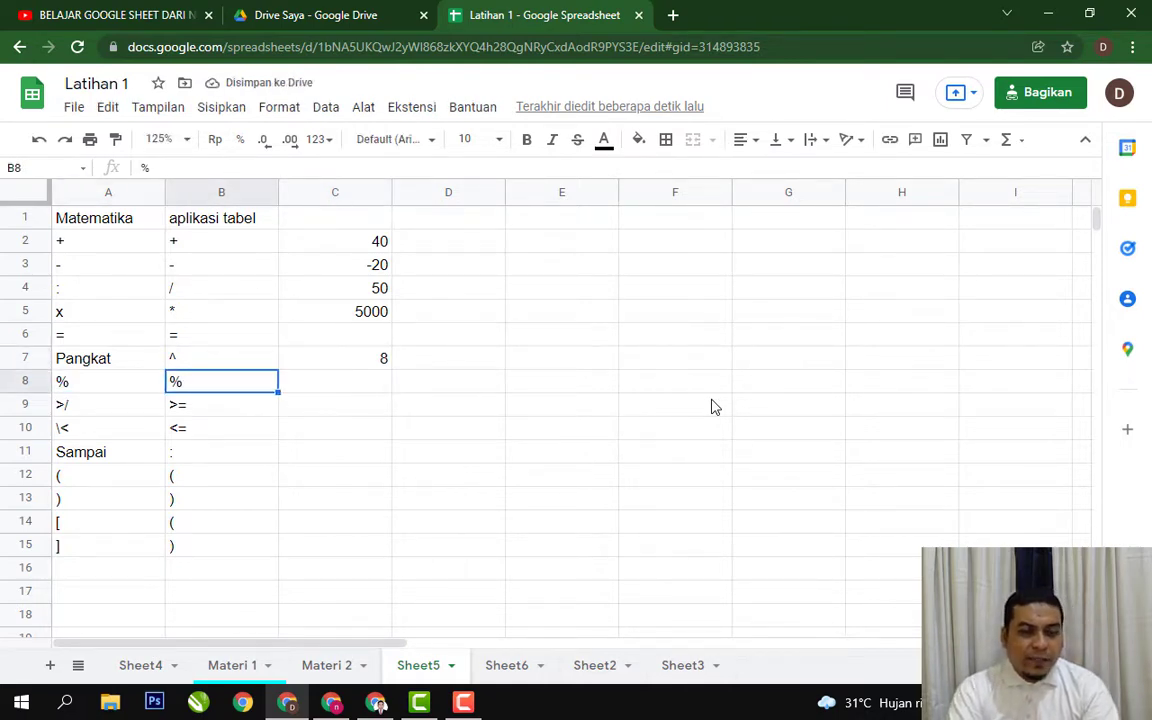
pyautogui.press('Right')
pyautogui.press('Down')
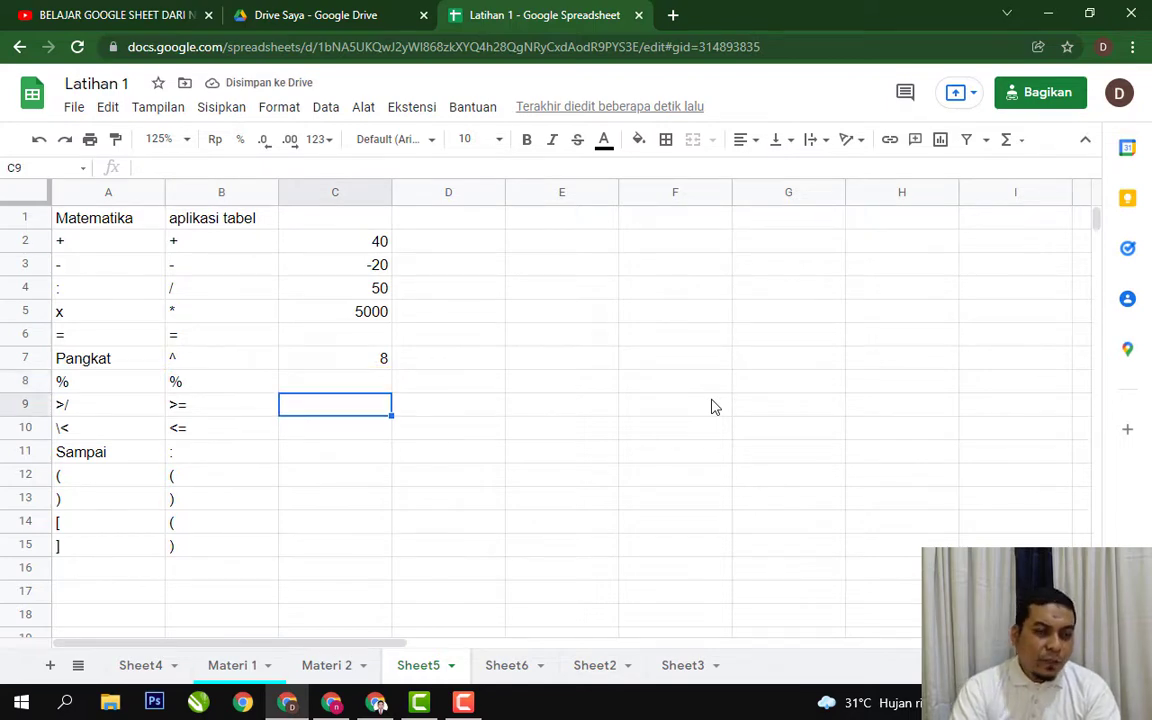
pyautogui.press('Left')
pyautogui.press('Left')
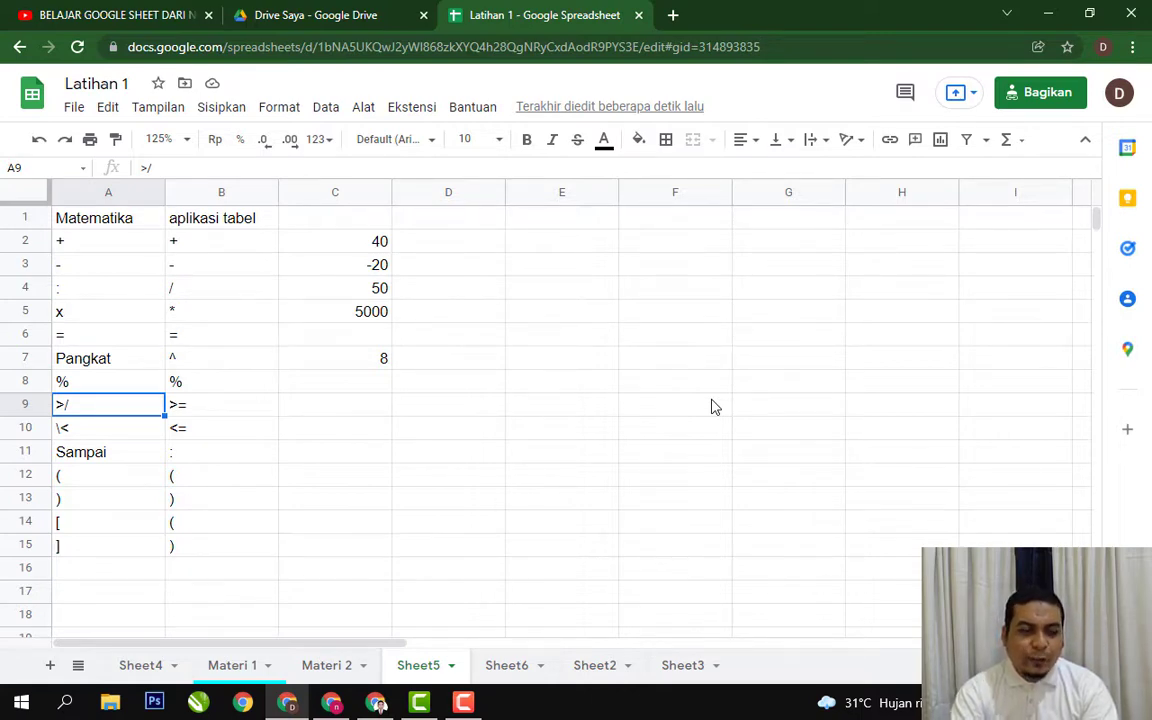
pyautogui.press('Right')
pyautogui.press('Right')
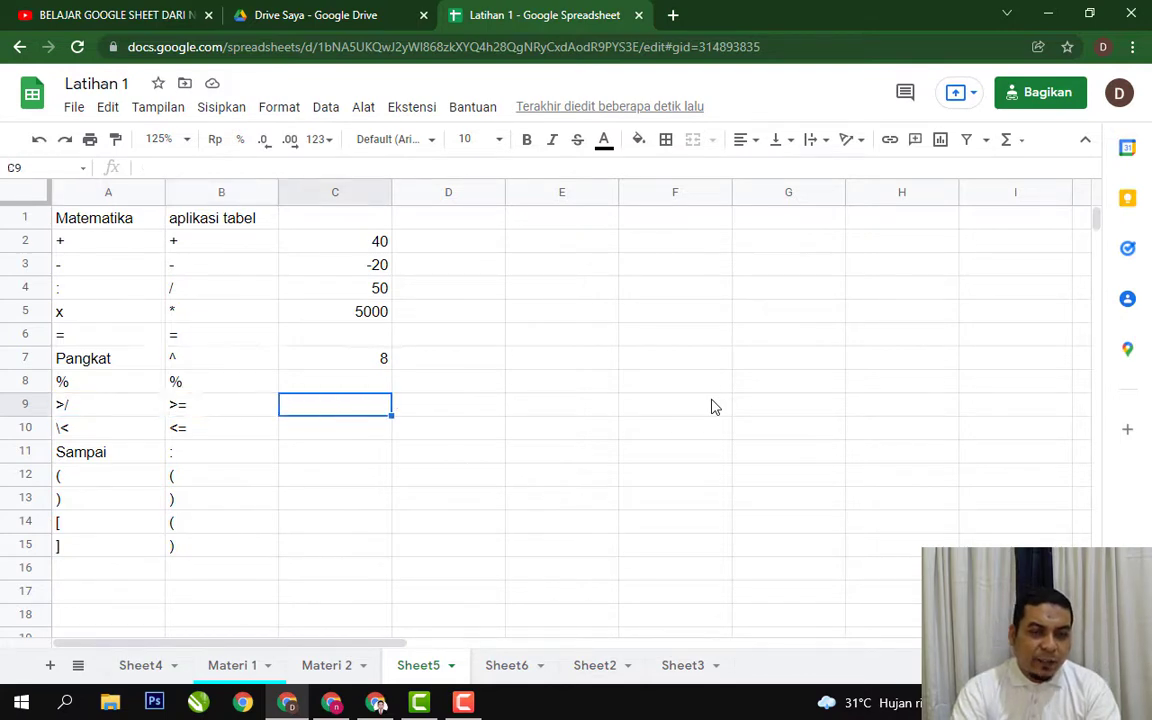
pyautogui.press('Left')
pyautogui.press('Right')
pyautogui.press('Left')
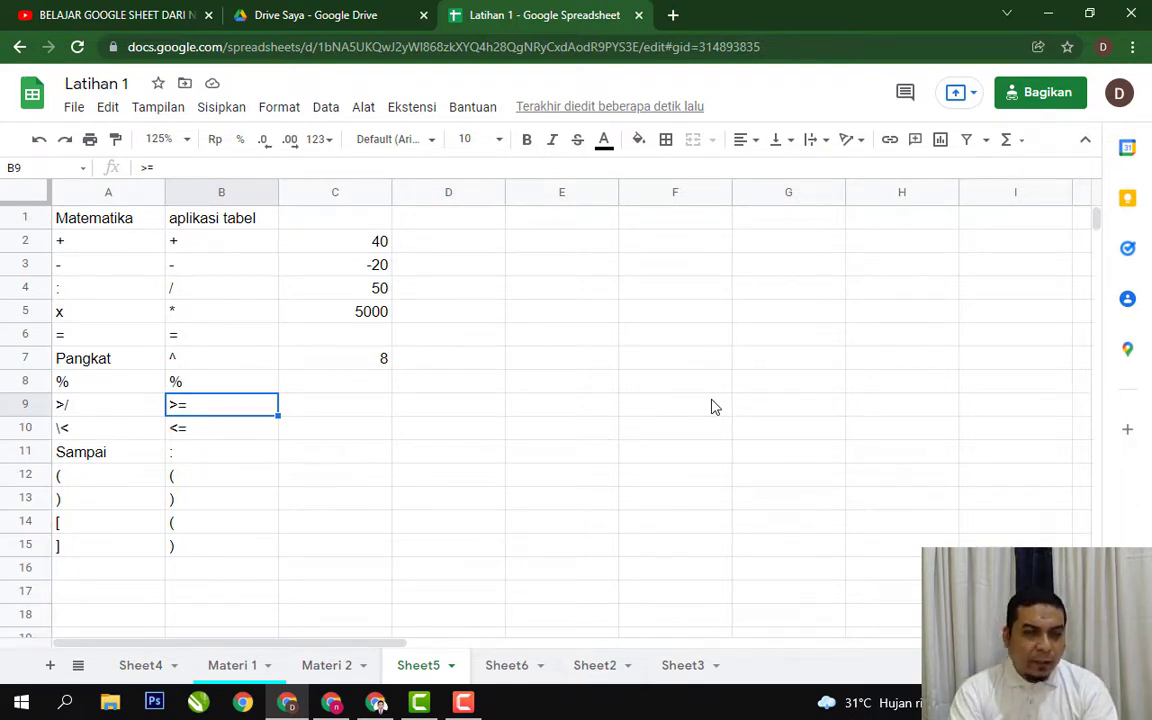
pyautogui.press('Right')
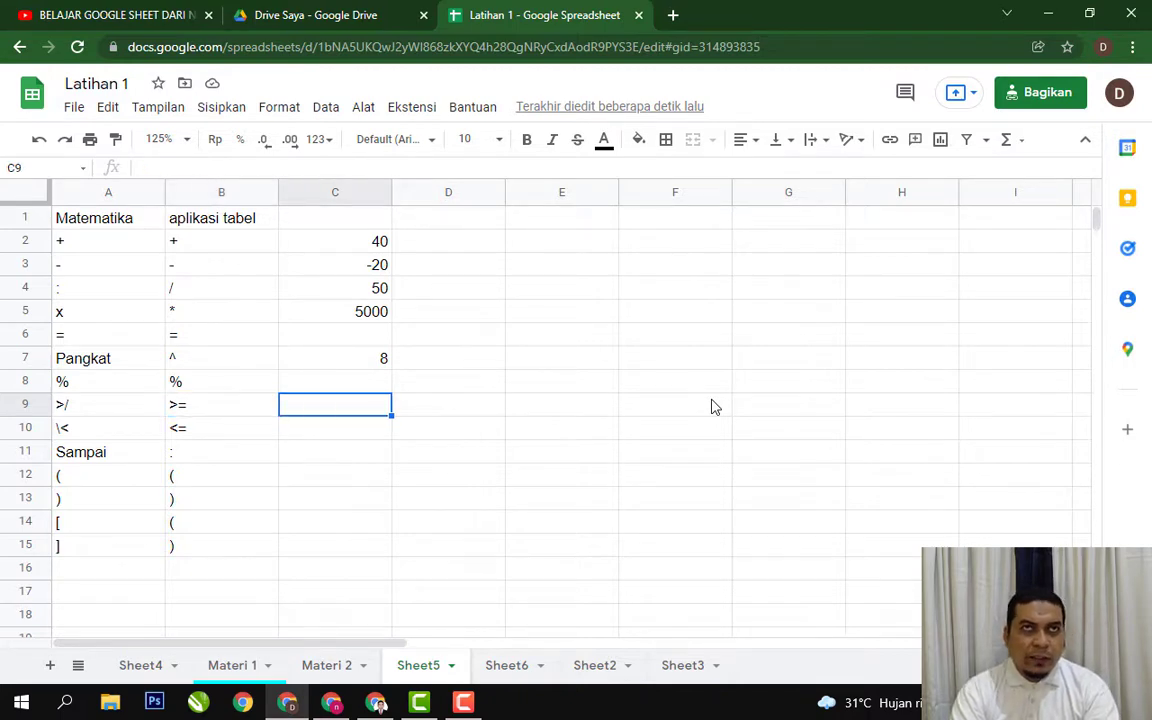
pyautogui.press('Down')
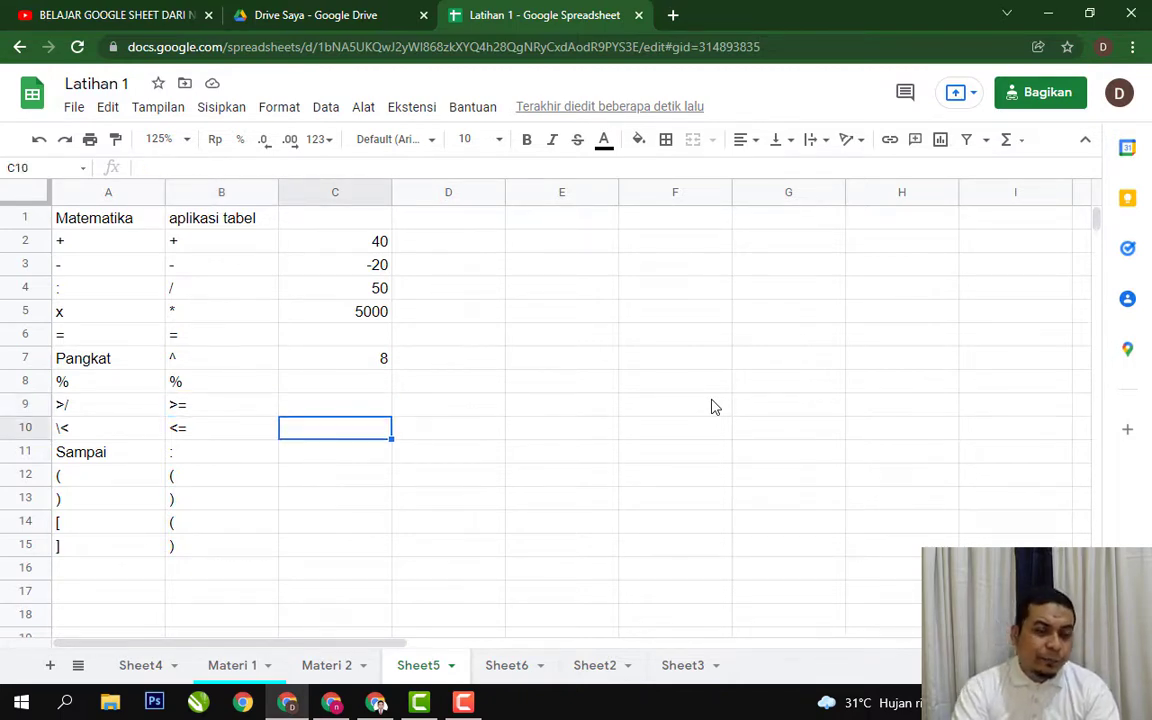
# Step: Examine the Sampai range operator in row 11 and its use in the AVERAGE formula in H5 on Materi 2, and return to Sheet5
pyautogui.press('Down')
pyautogui.press('Left')
pyautogui.press('Left')
pyautogui.press('Right')
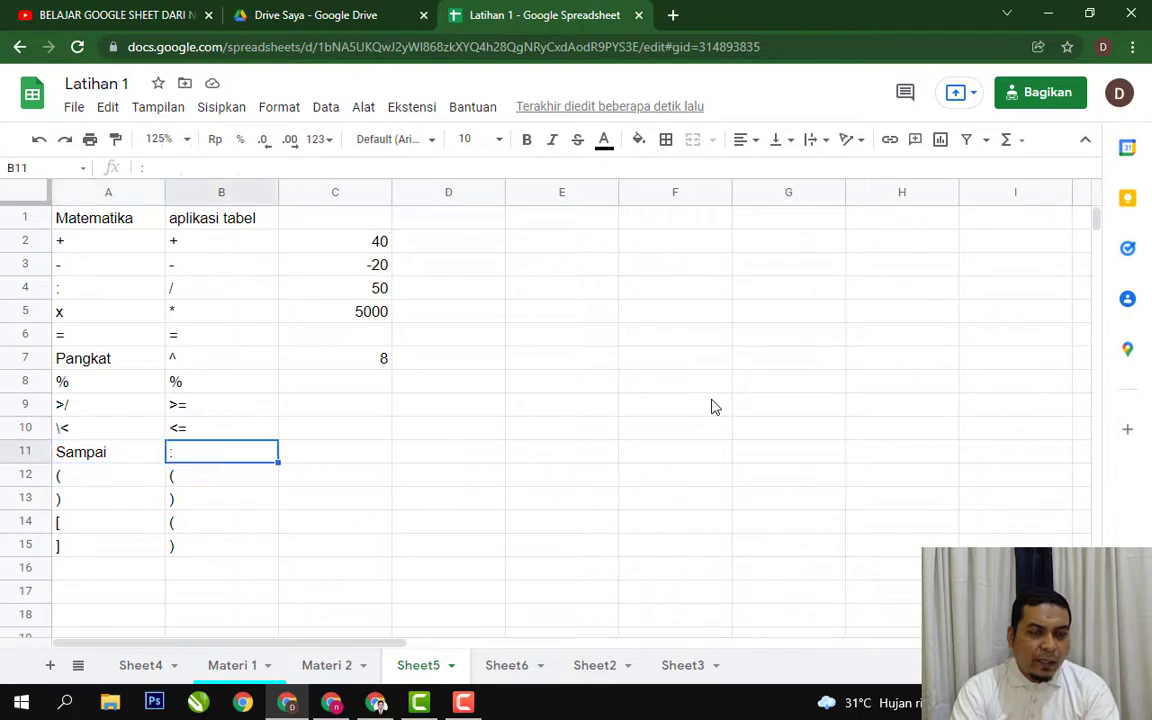
pyautogui.press('Left')
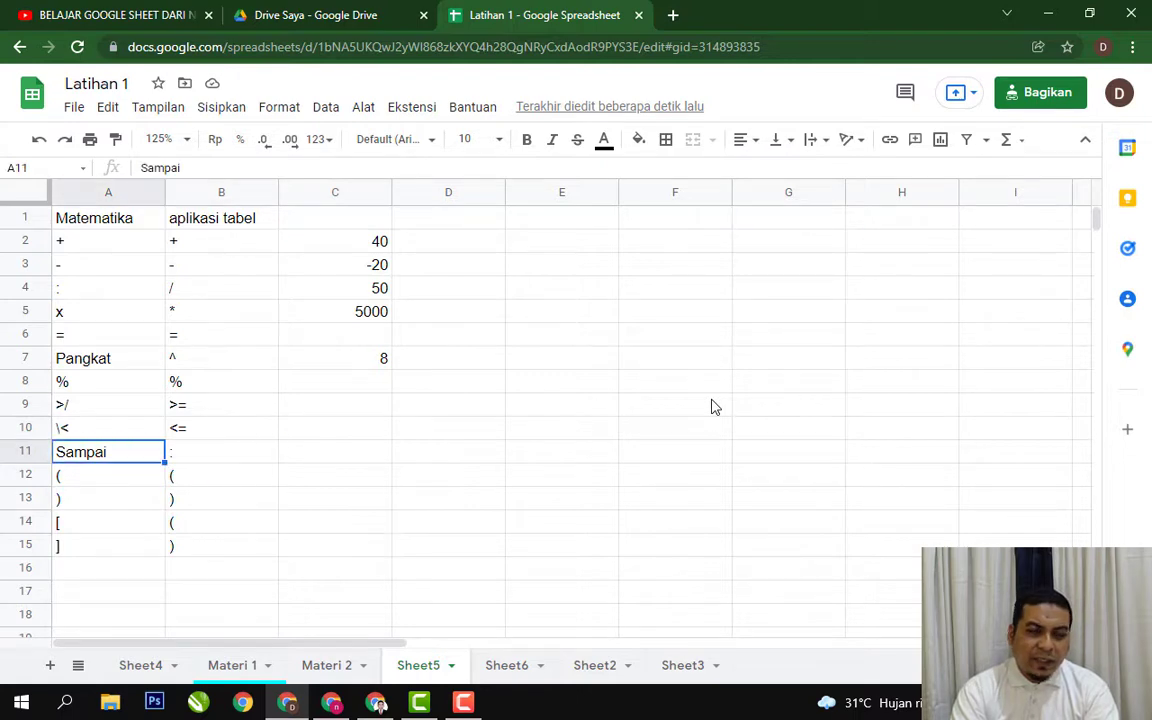
pyautogui.press('Right')
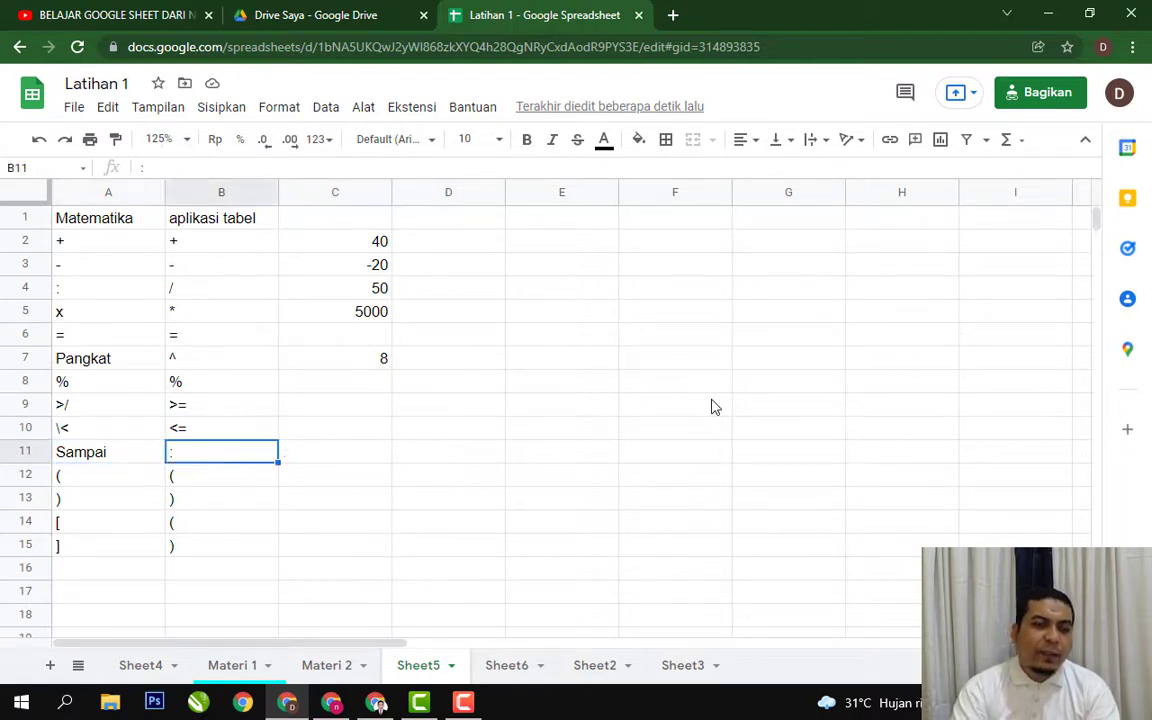
pyautogui.click(327, 667)
pyautogui.doubleClick(840, 330)
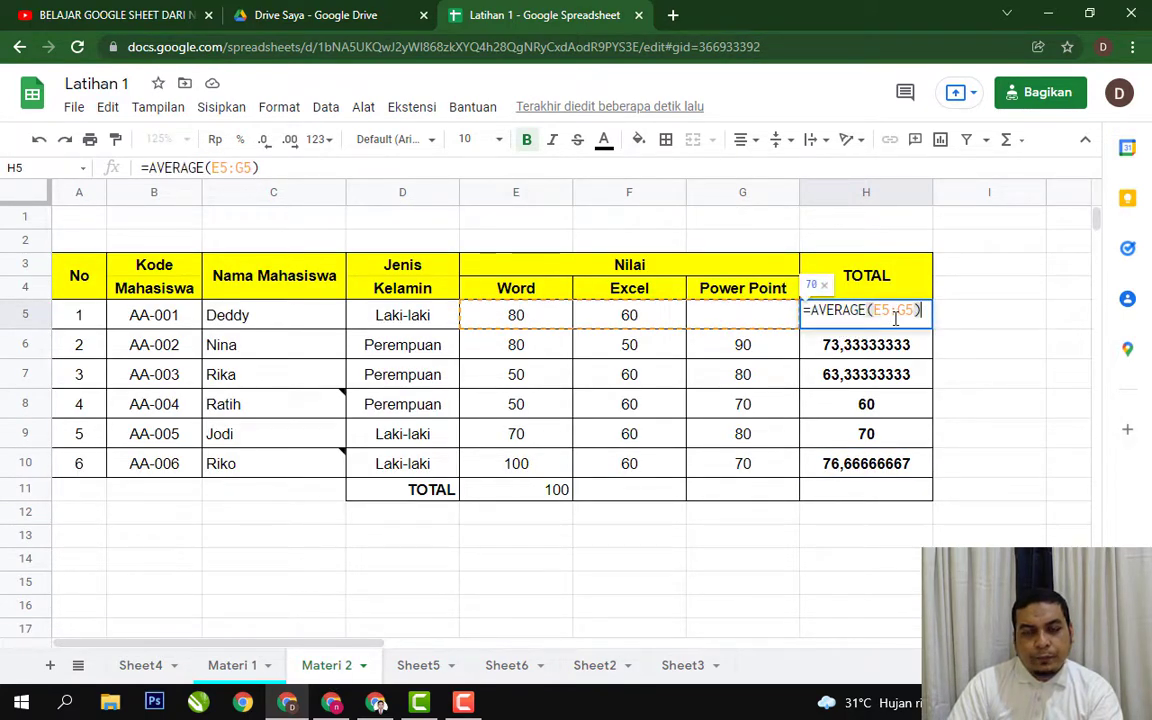
pyautogui.press('Escape')
pyautogui.click(425, 677)
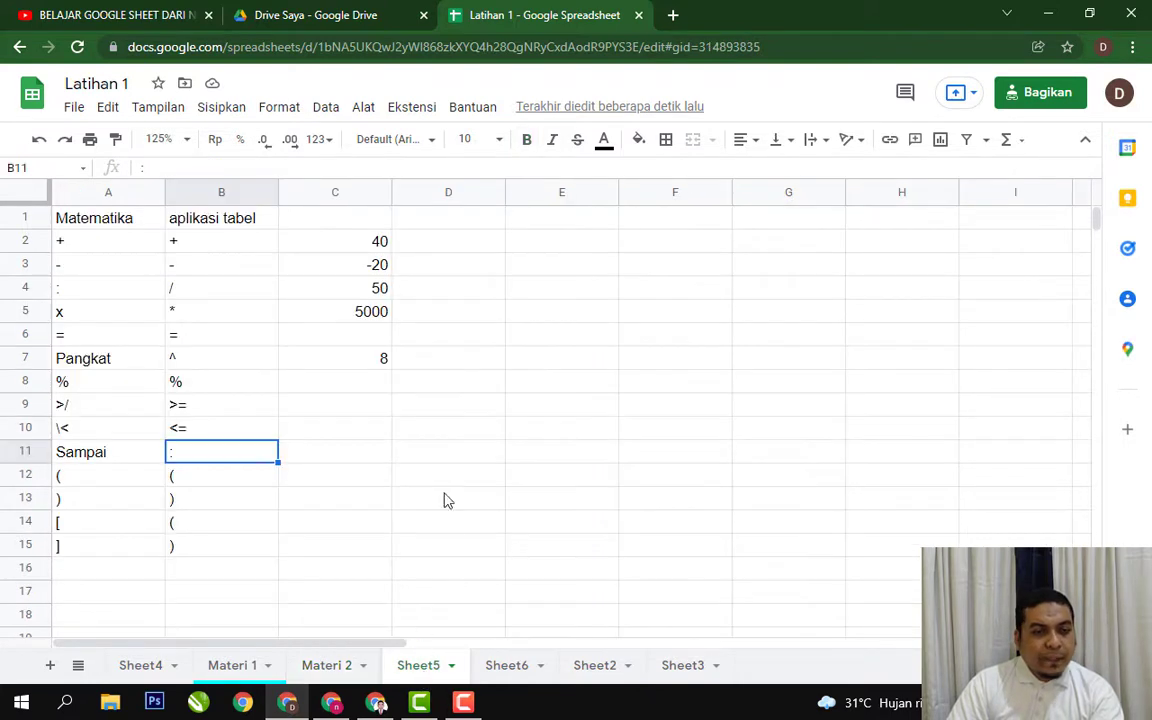
pyautogui.click(517, 432)
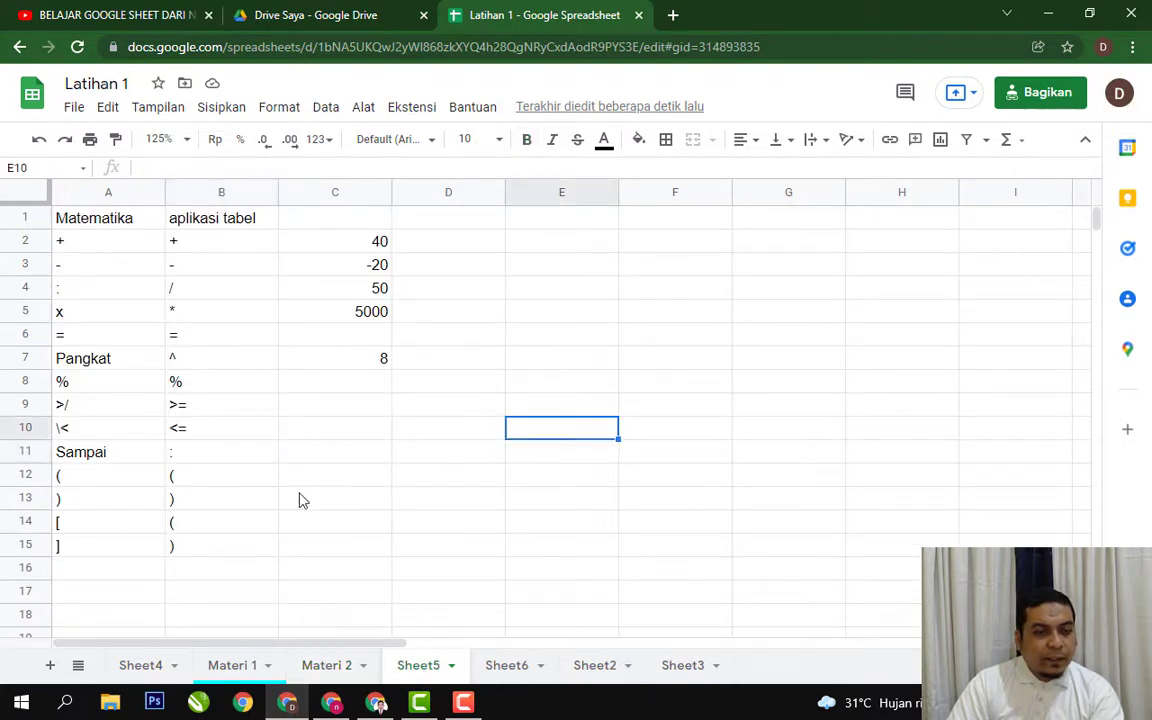
# Step: Enter the grouped formula =(20*2)+(40+40) in cell C12, beside the opening parenthesis row
pyautogui.click(198, 479)
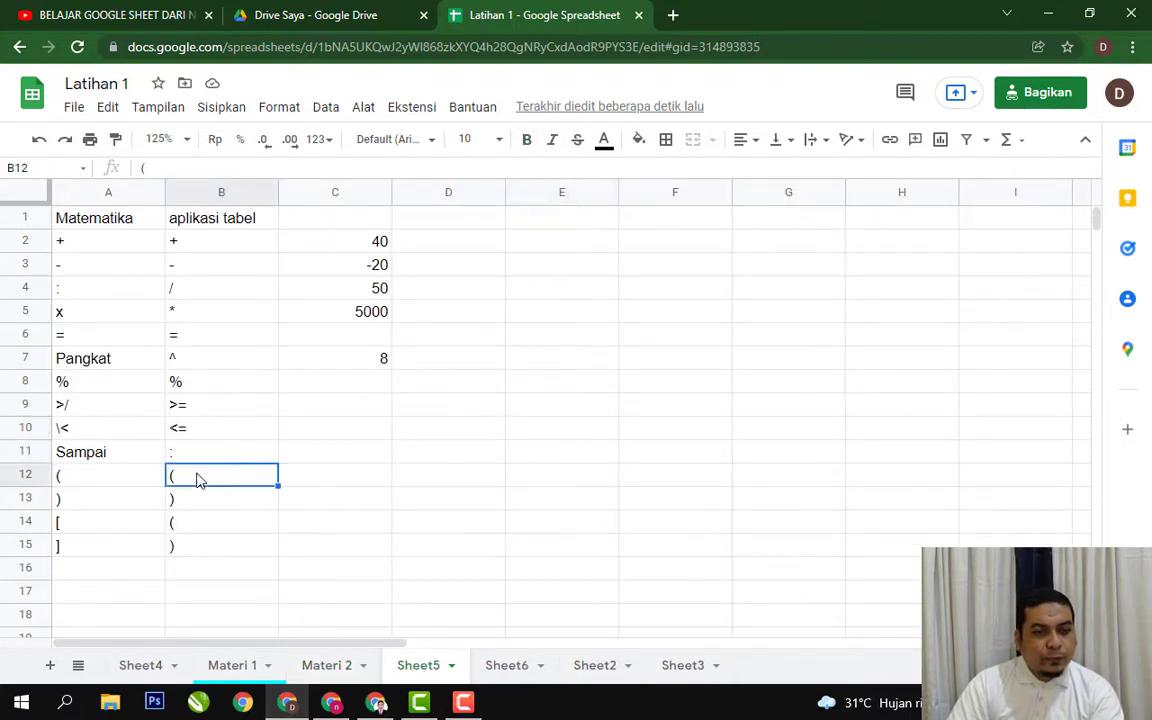
pyautogui.click(325, 480)
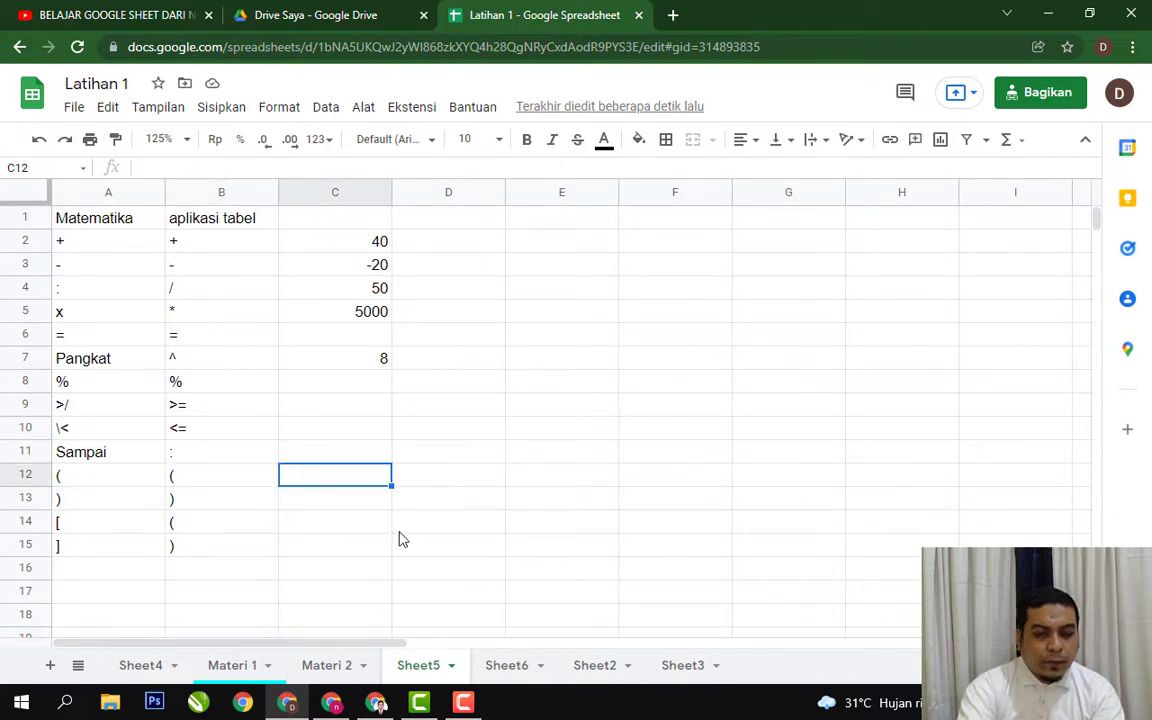
pyautogui.write('=')
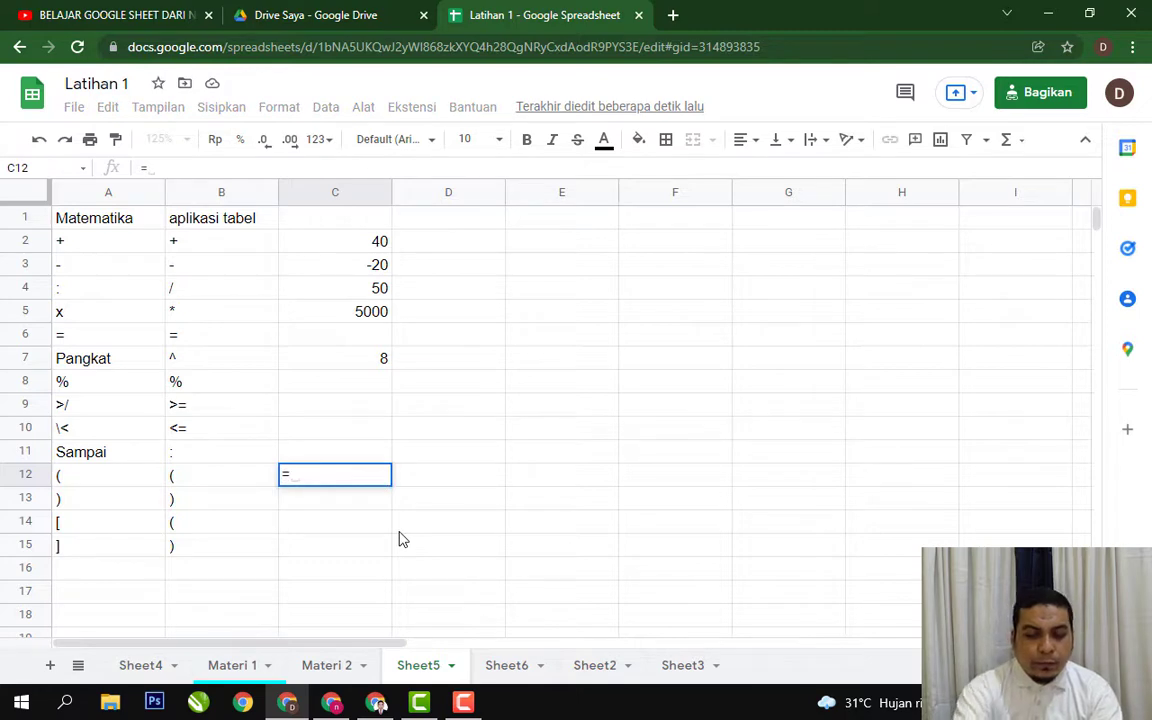
pyautogui.write('(20')
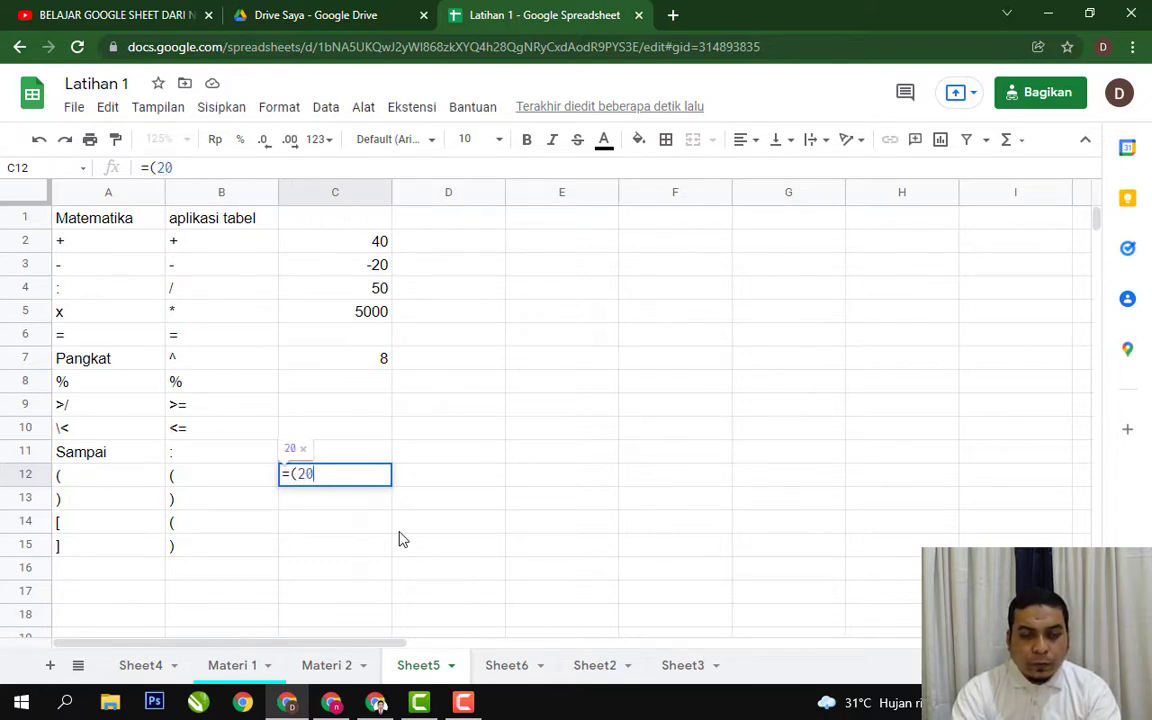
pyautogui.write('*')
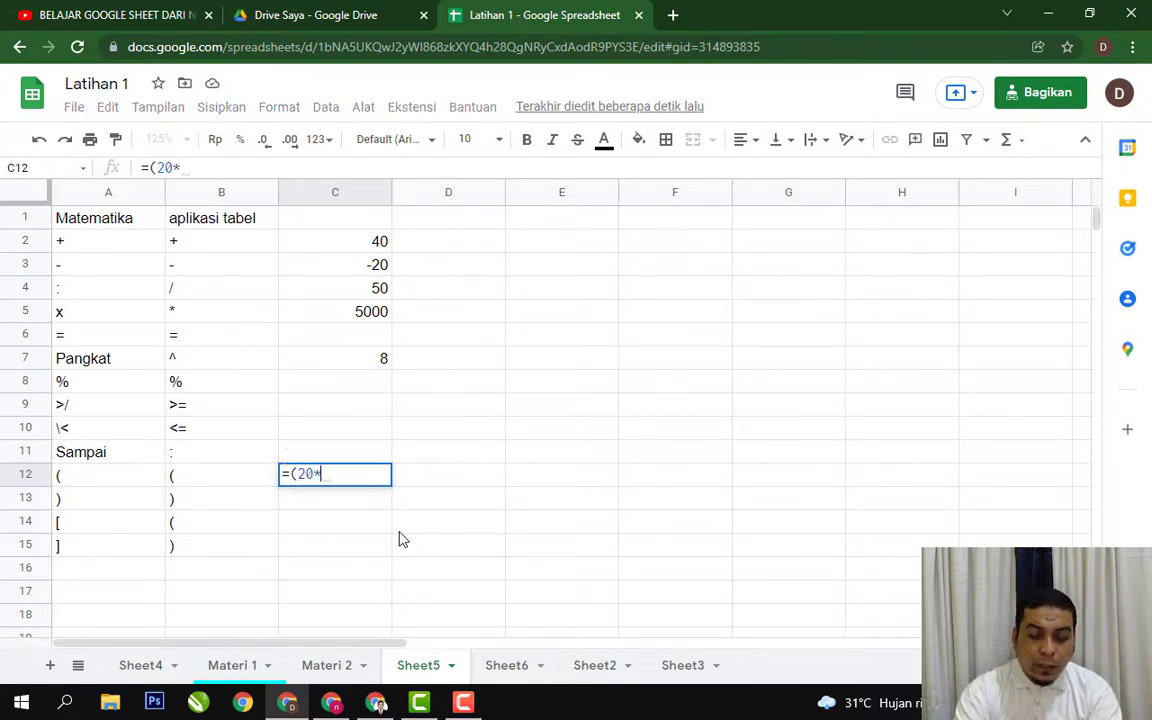
pyautogui.write('2)')
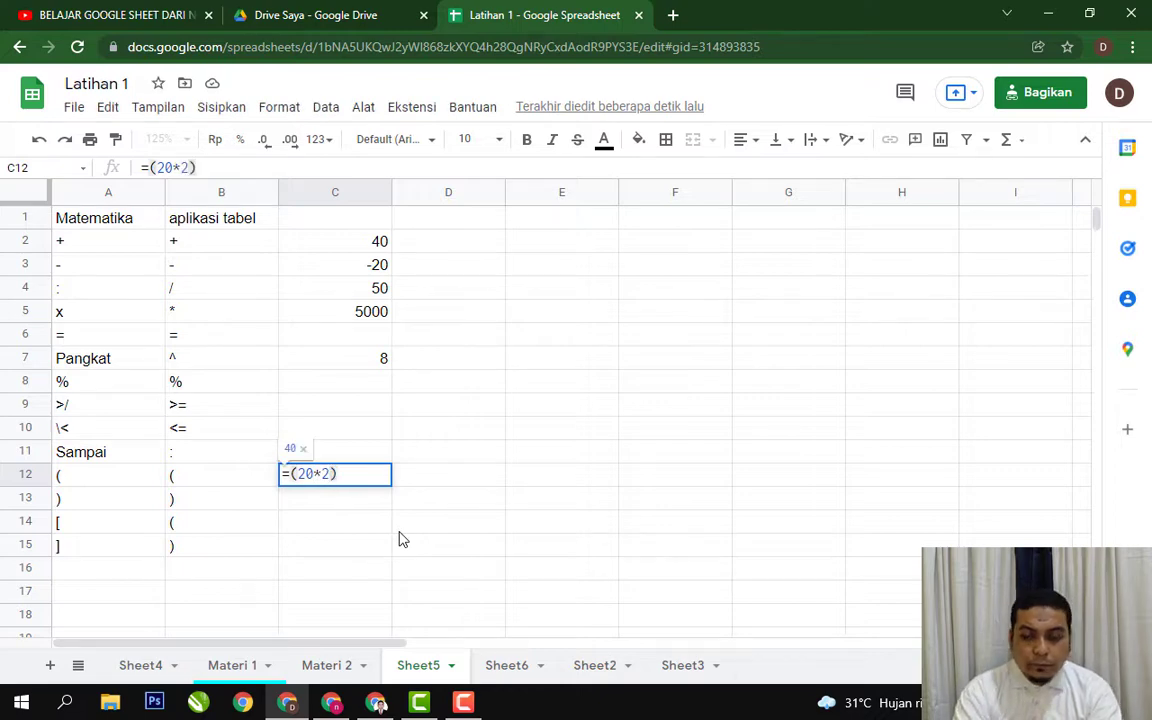
pyautogui.write('+')
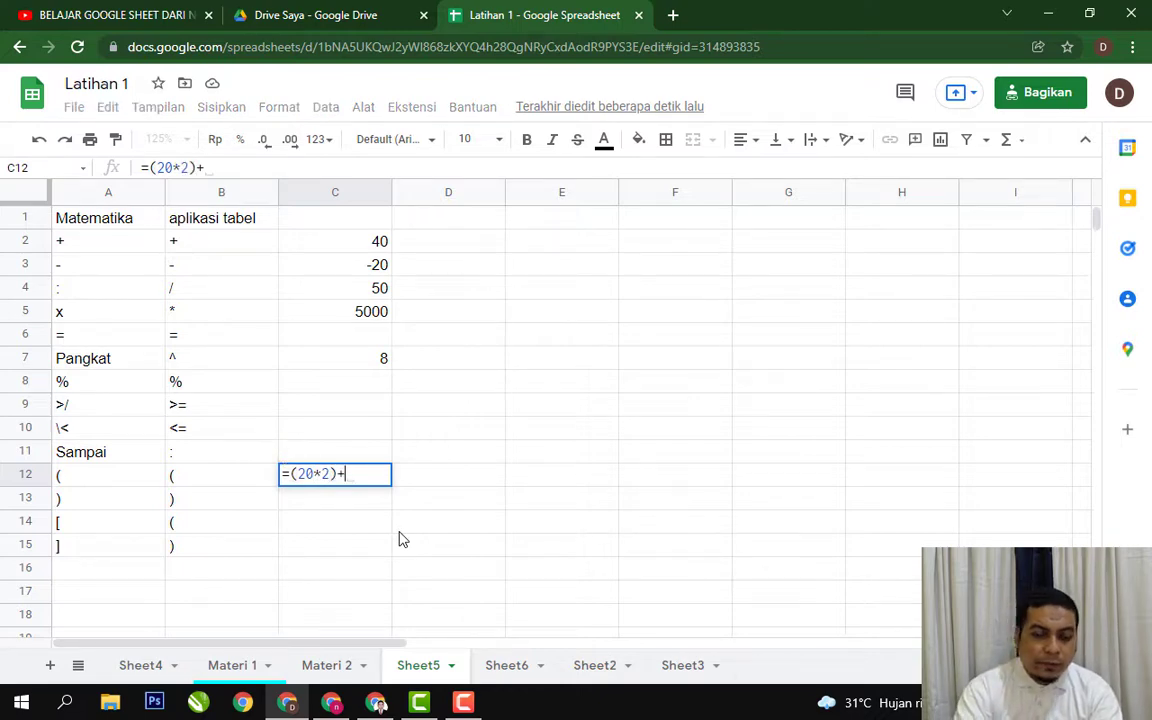
pyautogui.write('(')
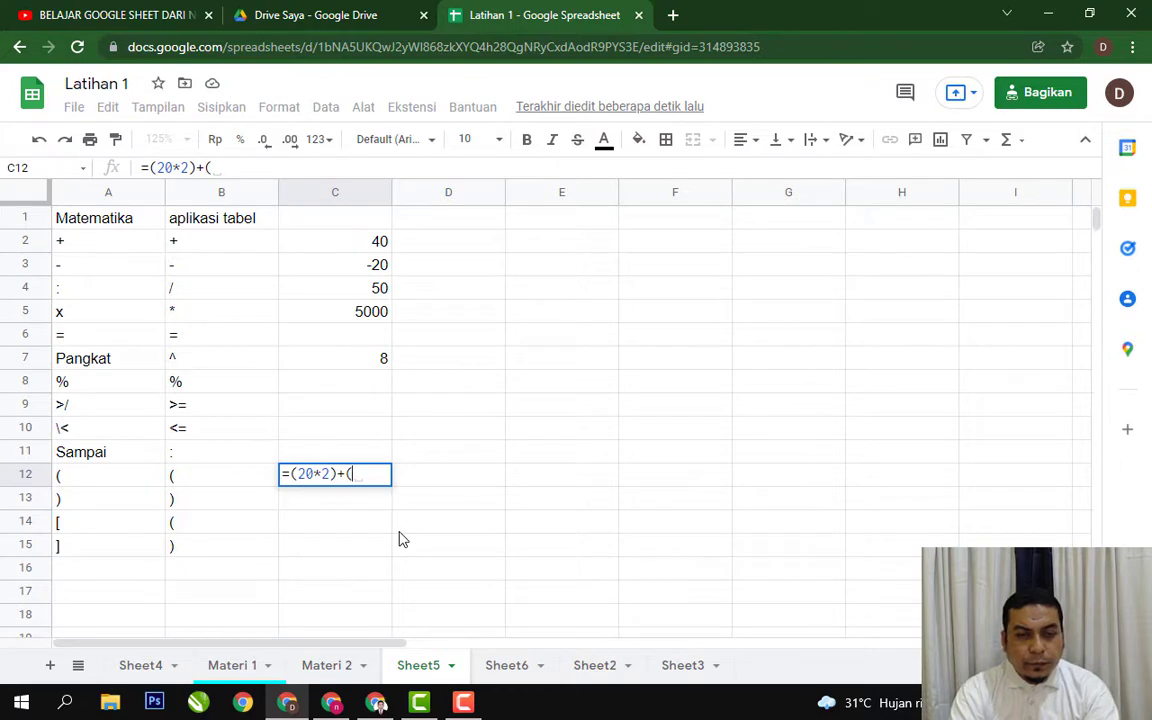
pyautogui.write('40')
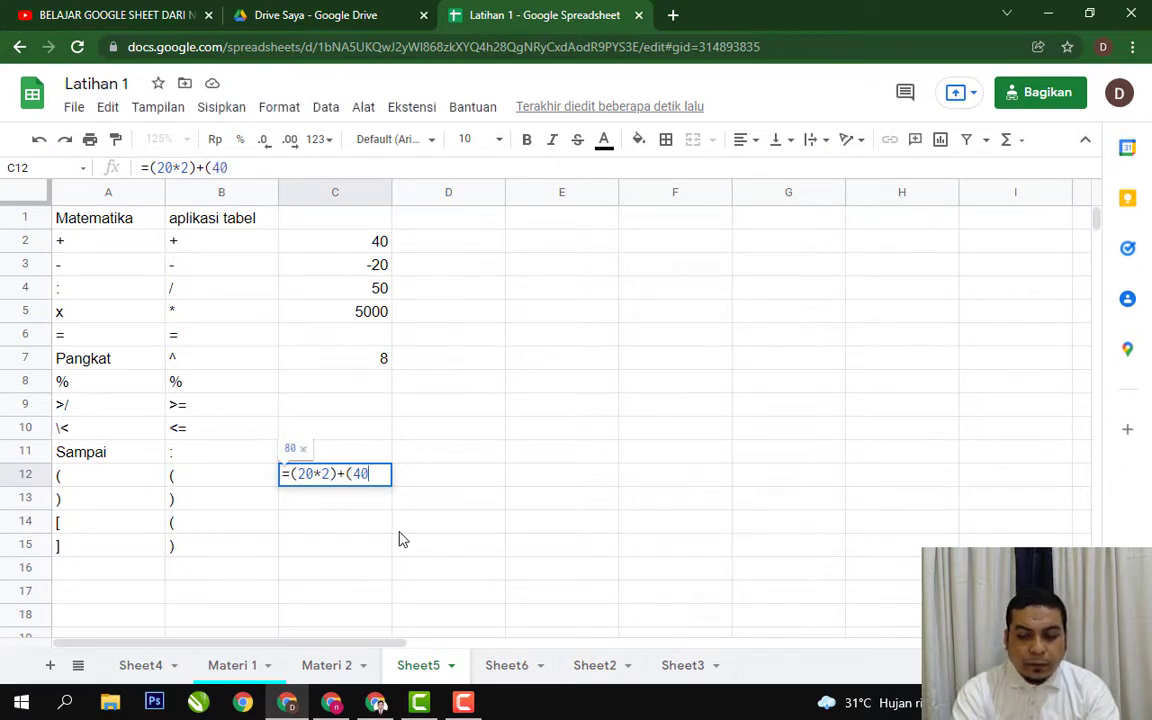
pyautogui.write('+40)')
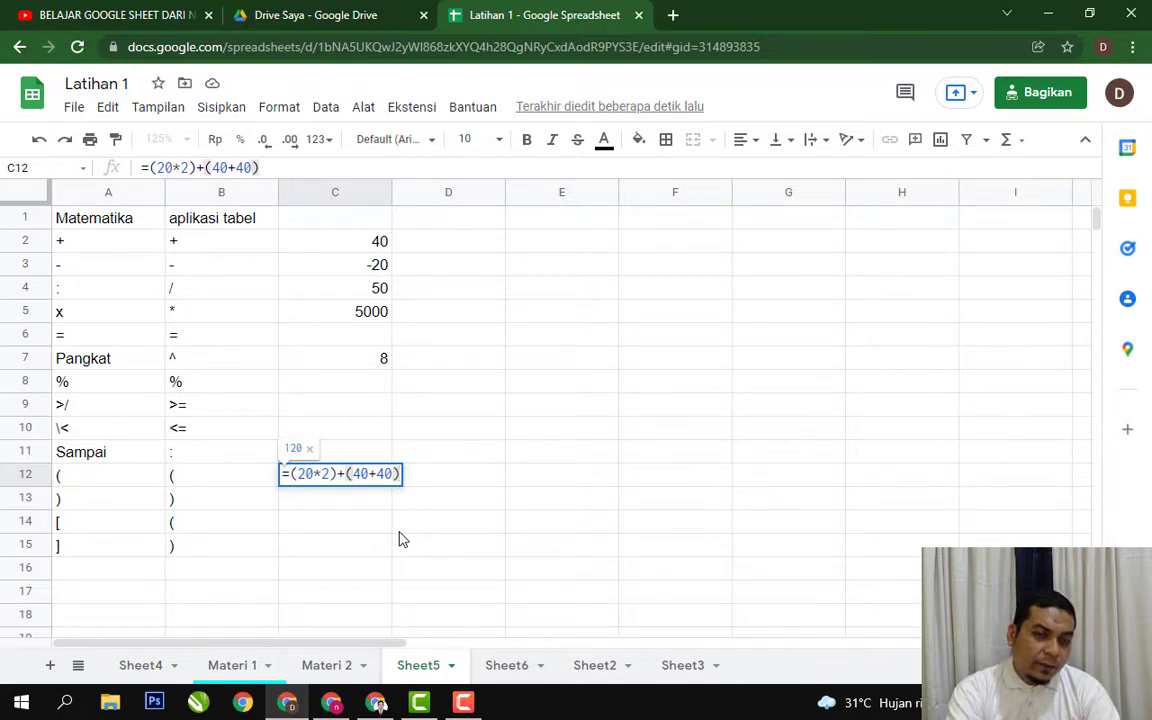
pyautogui.press('Return')
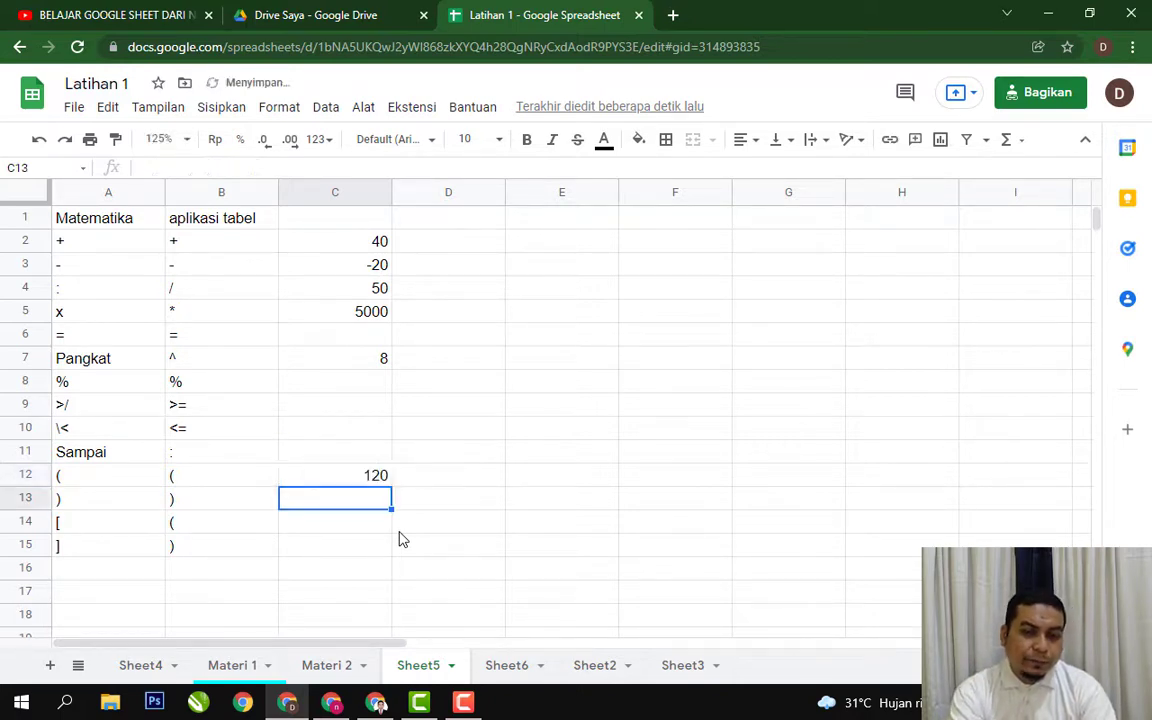
# Step: Wrap the whole C12 formula in an outer pair of parentheses, making it =((20*2)+(40+40))
pyautogui.press('Up')
pyautogui.press('Return')
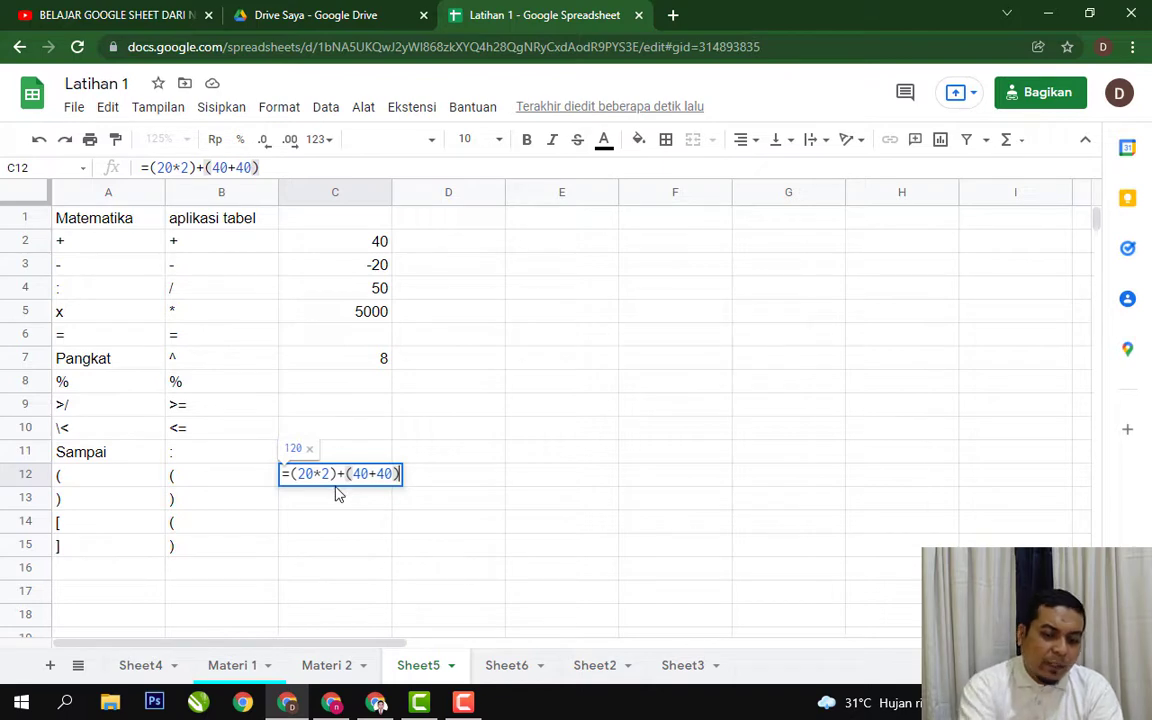
pyautogui.write(')')
pyautogui.press('Left')
pyautogui.press('Left')
pyautogui.press('Left')
pyautogui.press('Left')
pyautogui.press('Left')
pyautogui.press('Left')
pyautogui.press('Left')
pyautogui.press('Left')
pyautogui.press('Left')
pyautogui.press('Left')
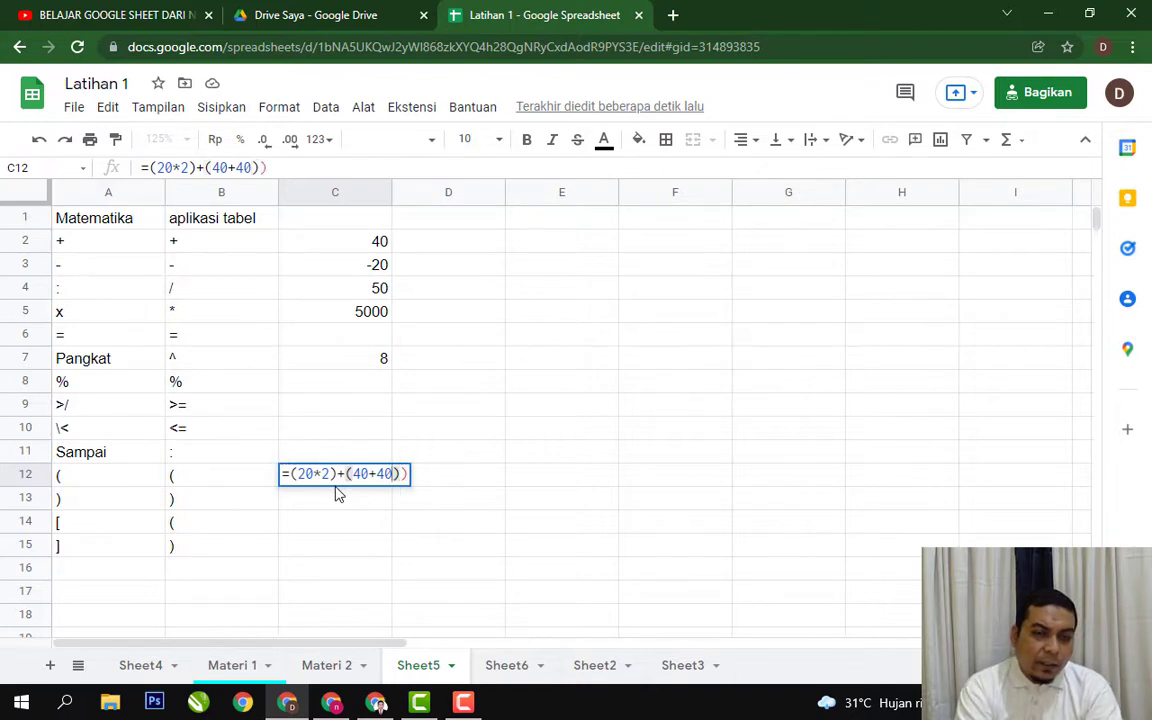
pyautogui.press('Left')
pyautogui.press('Left')
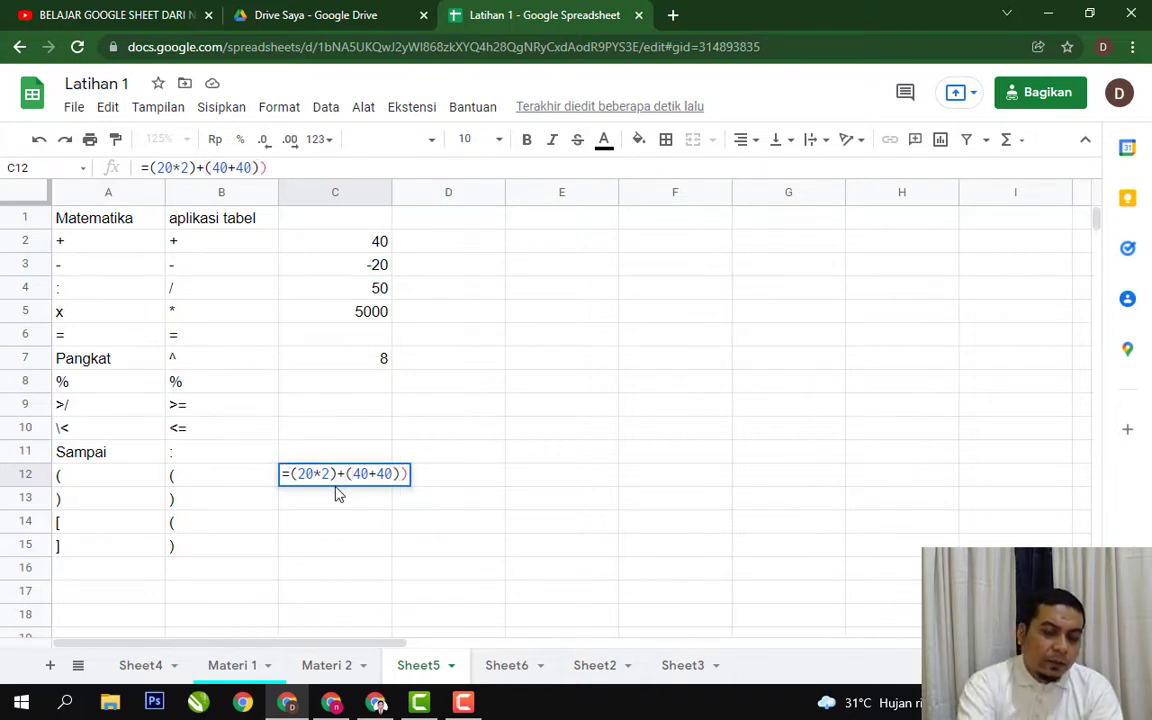
pyautogui.write('(')
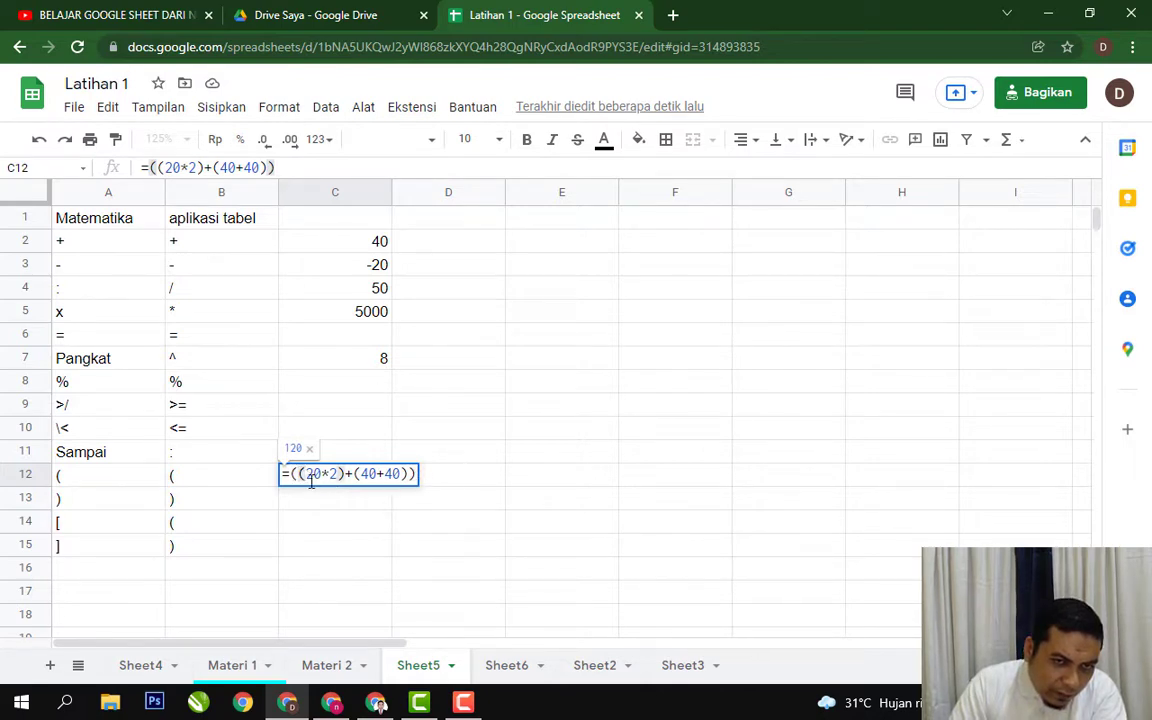
# Step: Extend the C12 formula with +(50*20), so it reads =((20*2)+(40+40))+(50*20)
pyautogui.click(414, 474)
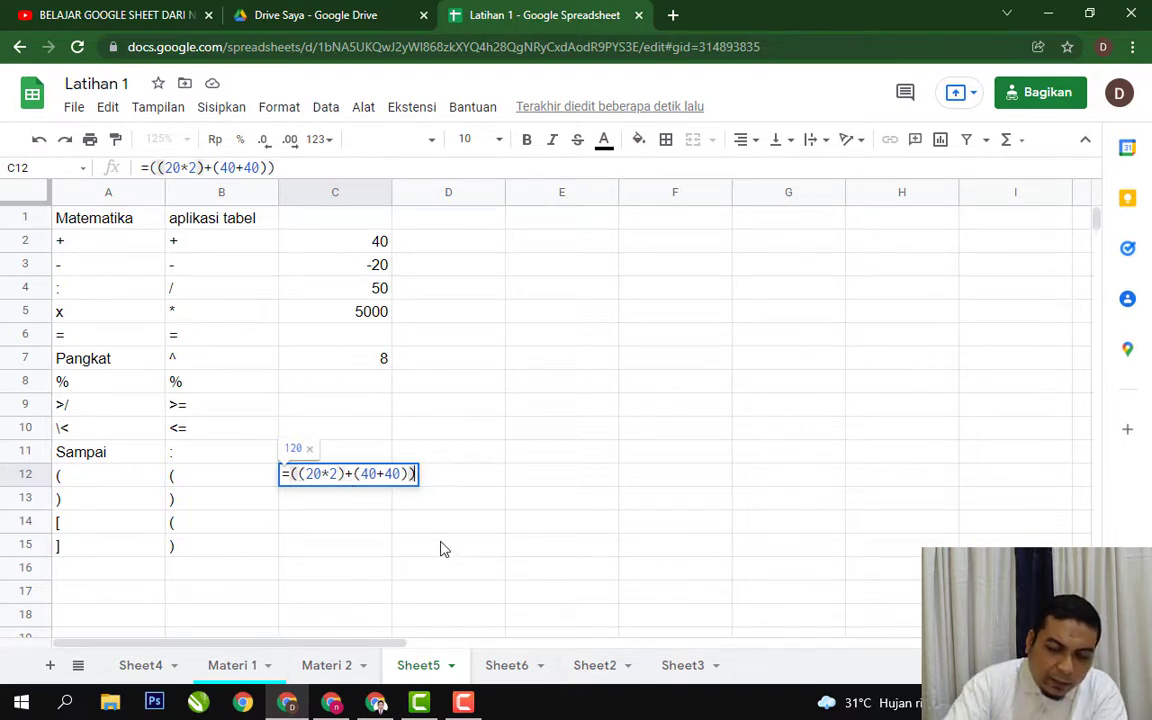
pyautogui.write('+(')
pyautogui.write('50')
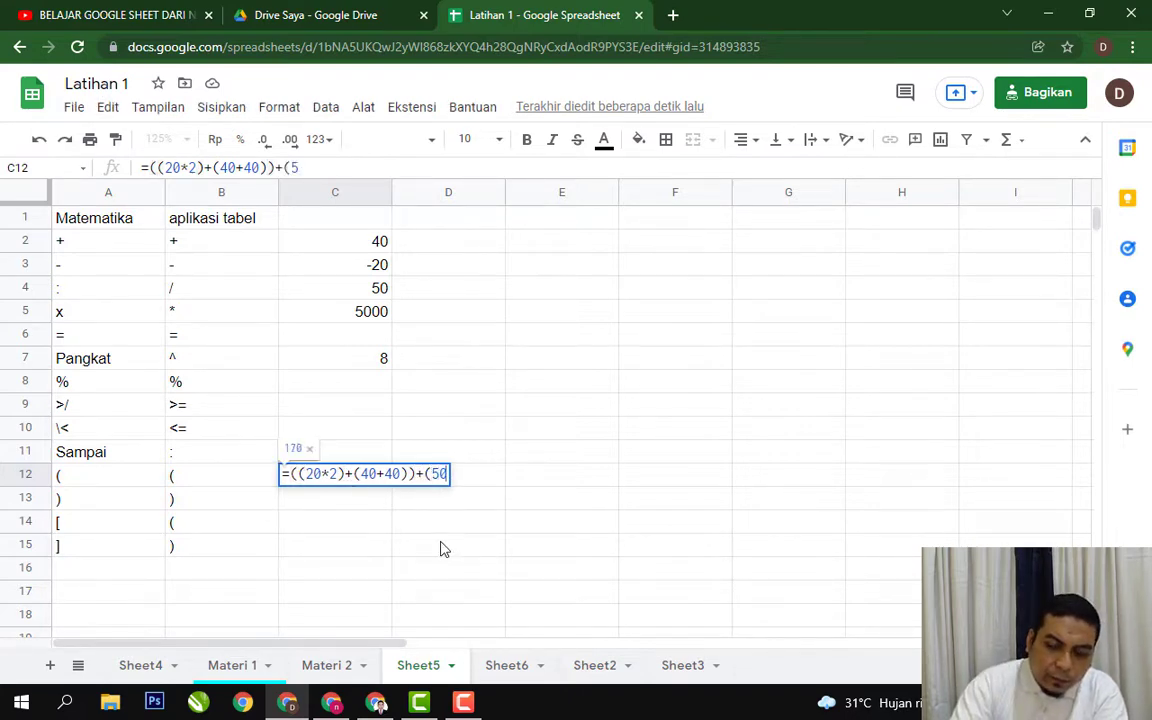
pyautogui.write('*20)')
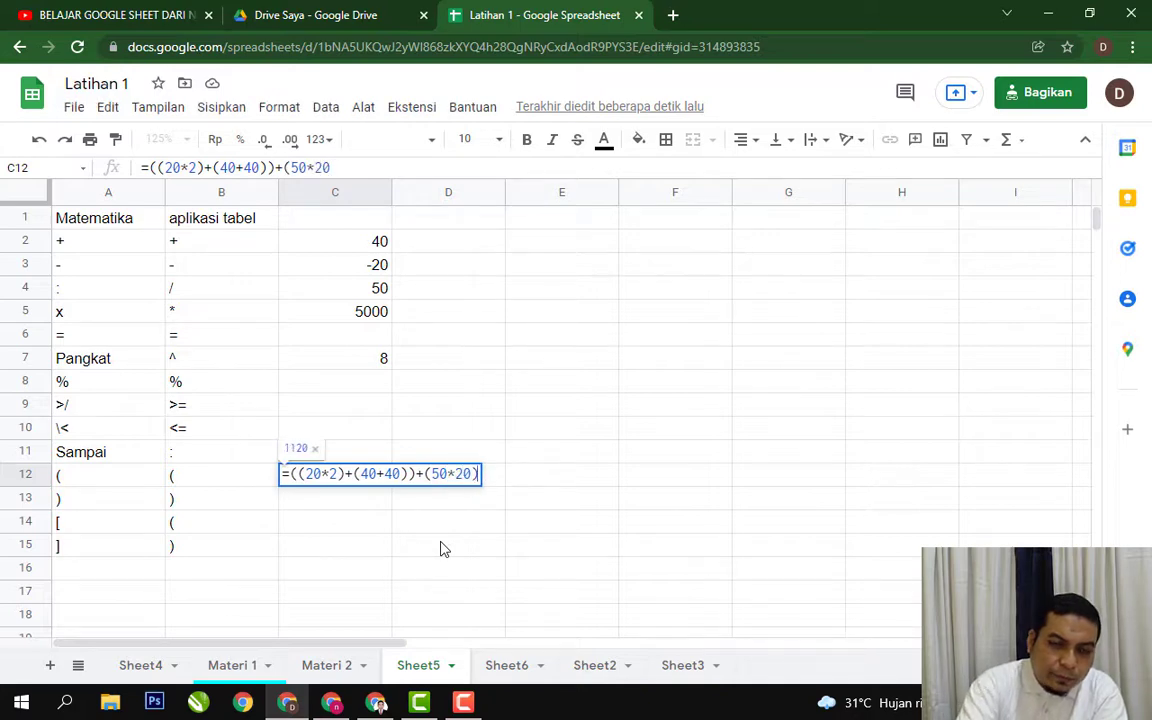
pyautogui.press('Return')
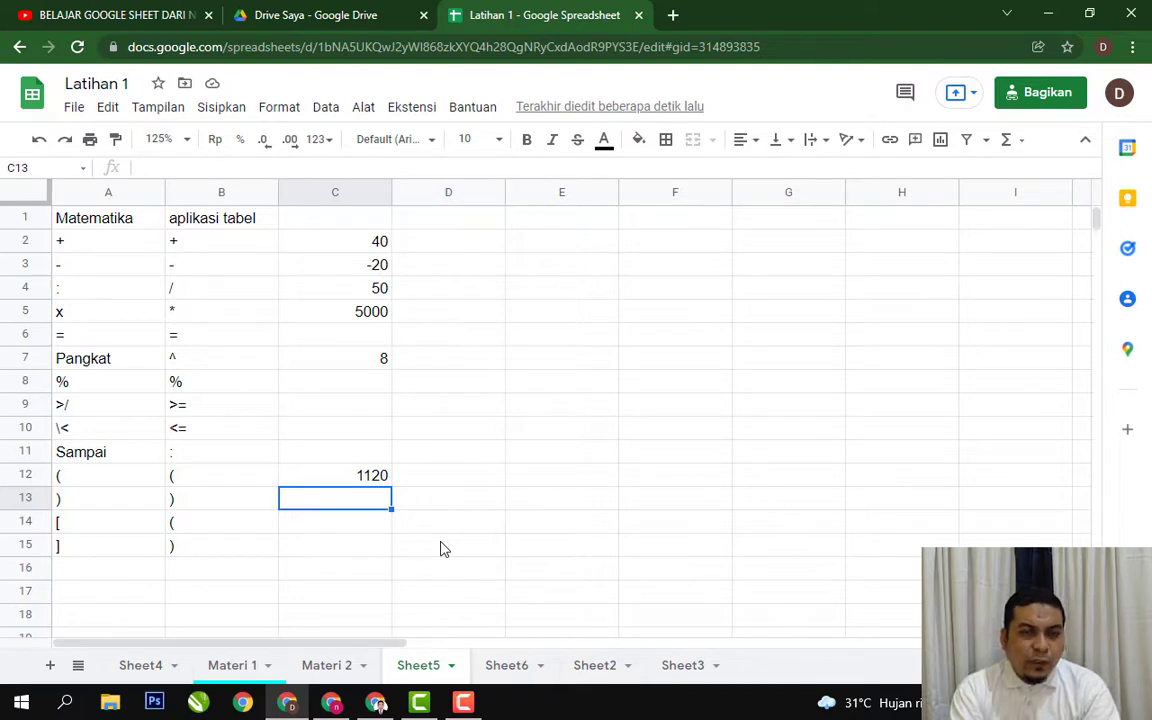
# Step: Review the example formulas in column C from row 12 up to row 2, and the Matematika symbols in A2 to A4
pyautogui.press('Up')
pyautogui.press('Up')
pyautogui.press('Up')
pyautogui.press('Up')
pyautogui.press('Up')
pyautogui.press('Up')
pyautogui.press('Up')
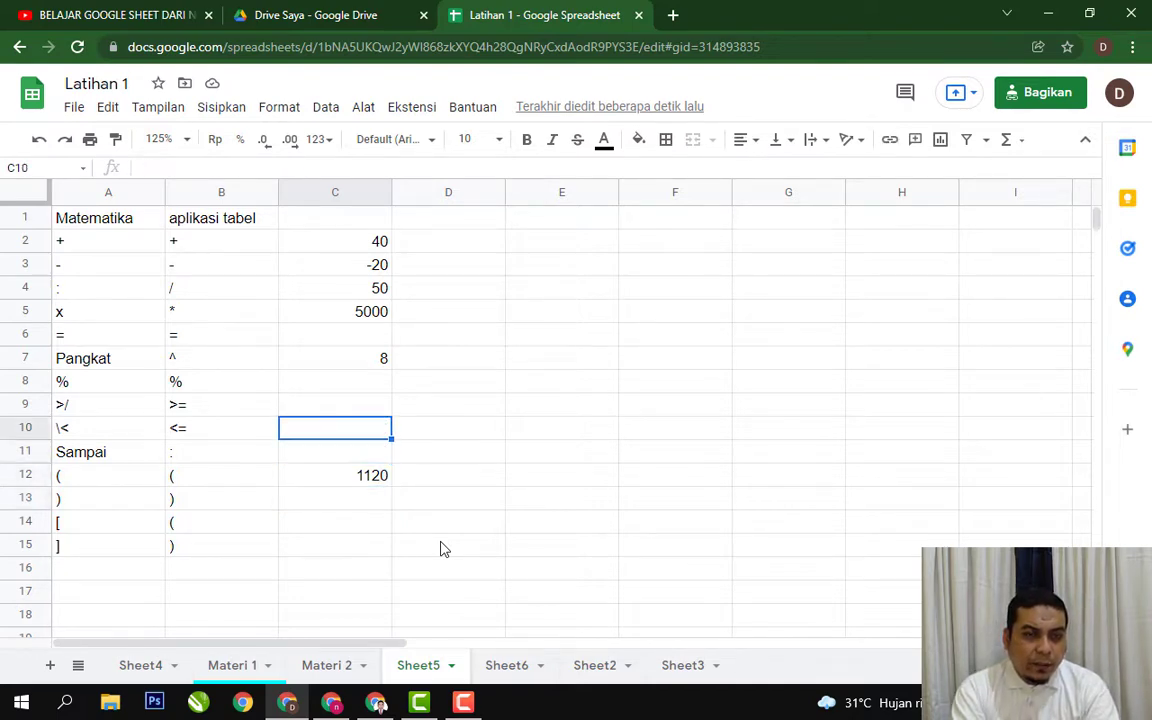
pyautogui.press('Up')
pyautogui.press('Up')
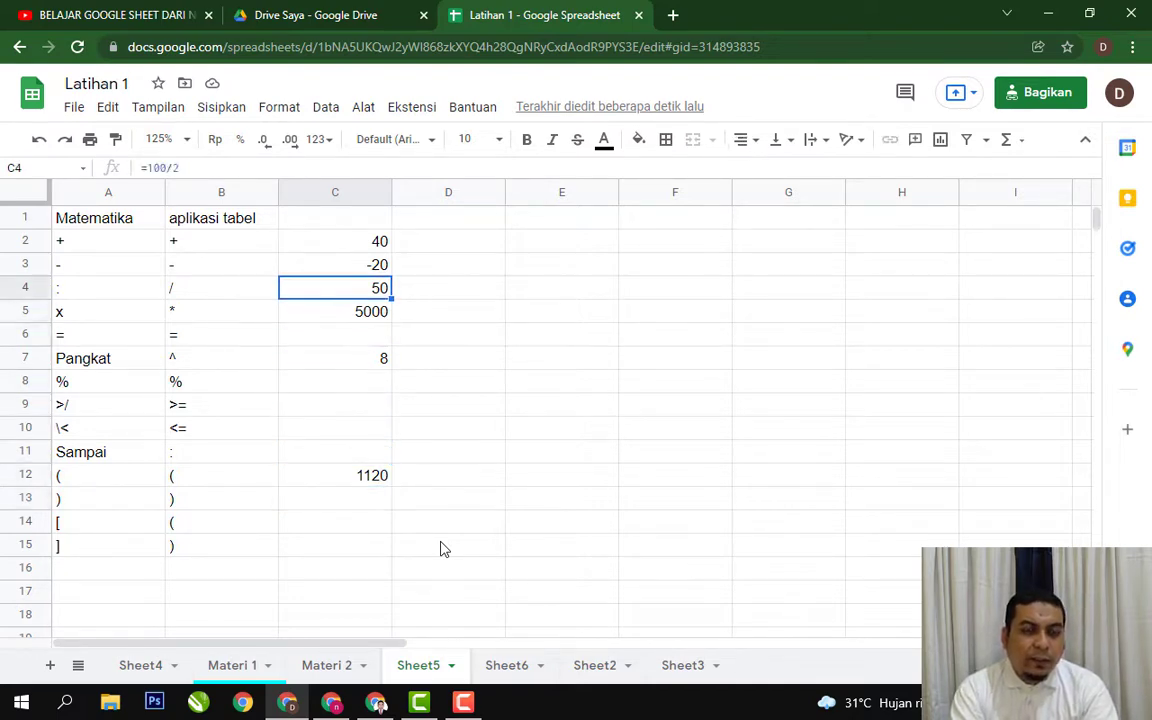
pyautogui.press('Up')
pyautogui.press('Up')
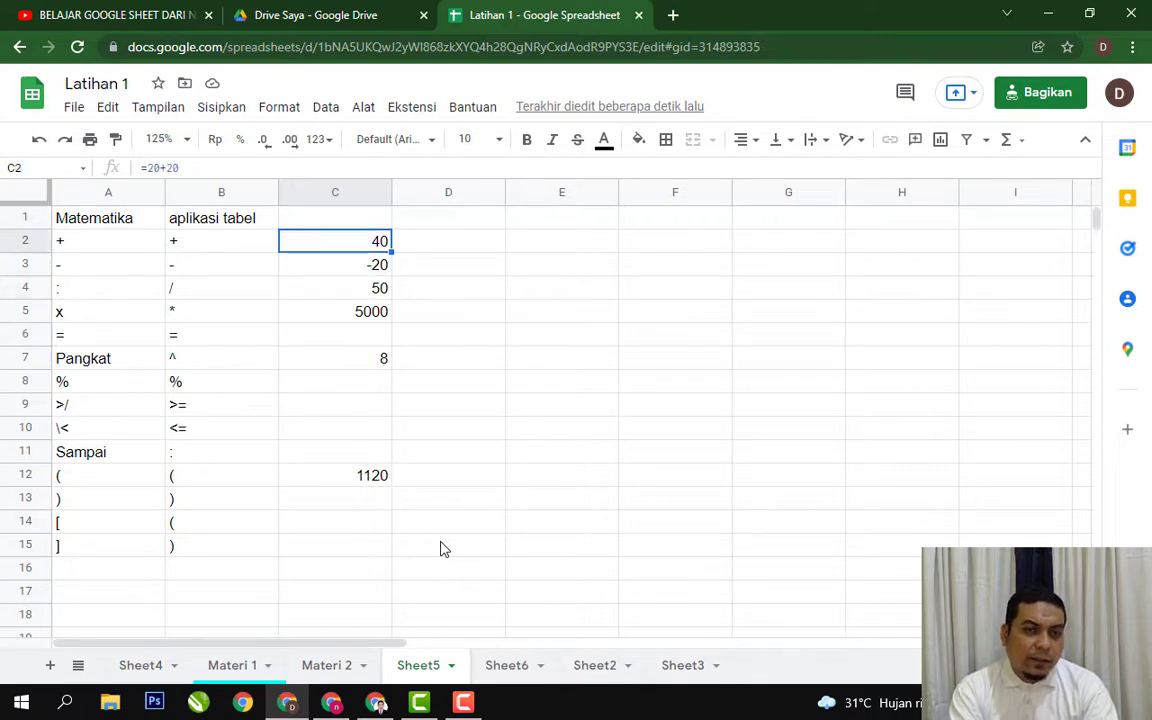
pyautogui.press('Left')
pyautogui.press('Left')
pyautogui.press('Down')
pyautogui.press('Down')
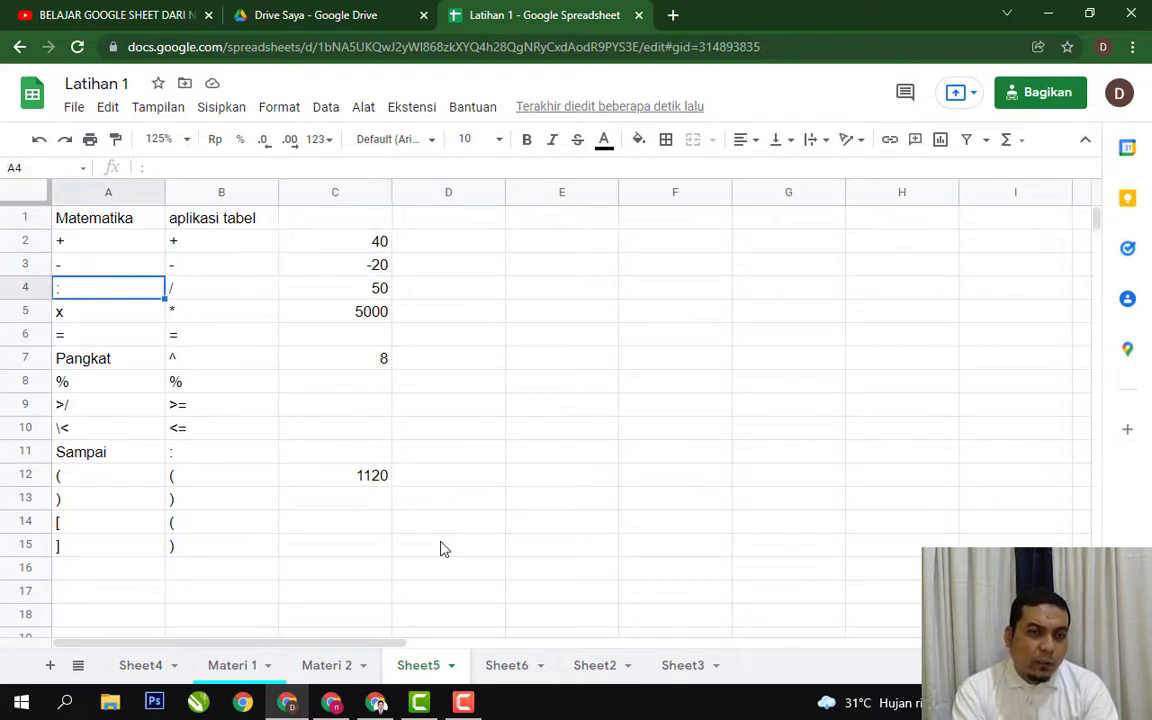
# Step: Write =50x50 in cell D5 of the multiplication row, and replace the x with an asterisk to enter =50*50
pyautogui.press('Down')
pyautogui.press('Right')
pyautogui.press('Right')
pyautogui.press('Right')
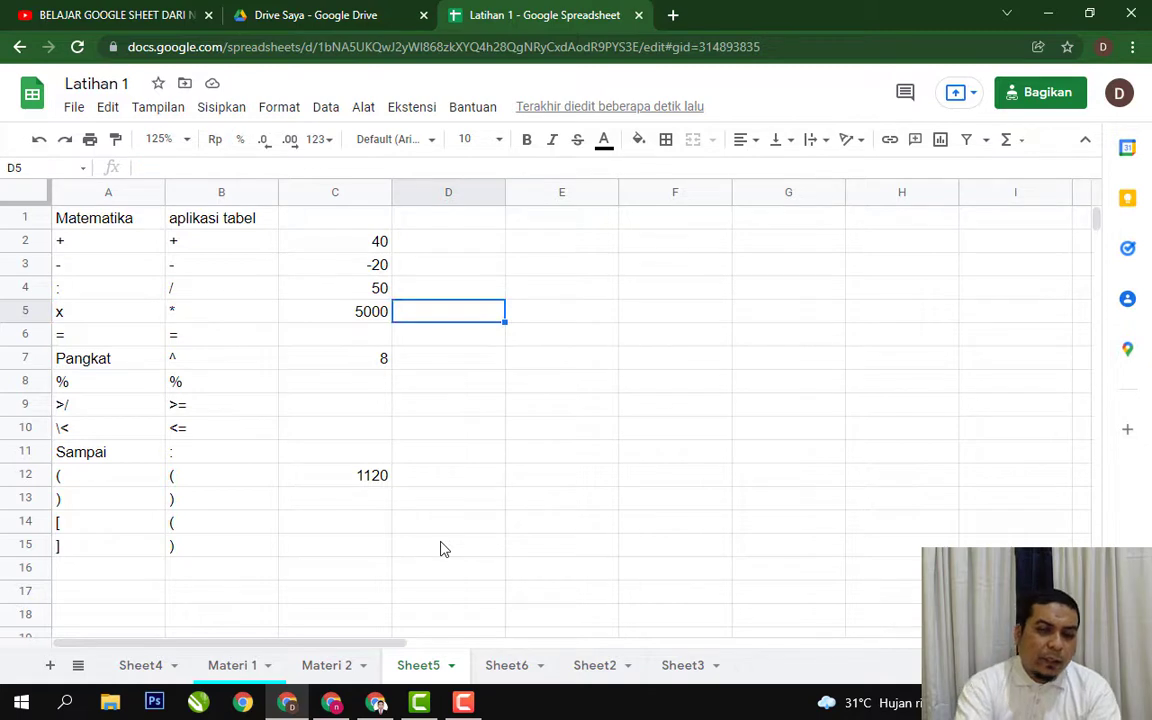
pyautogui.write('=50x')
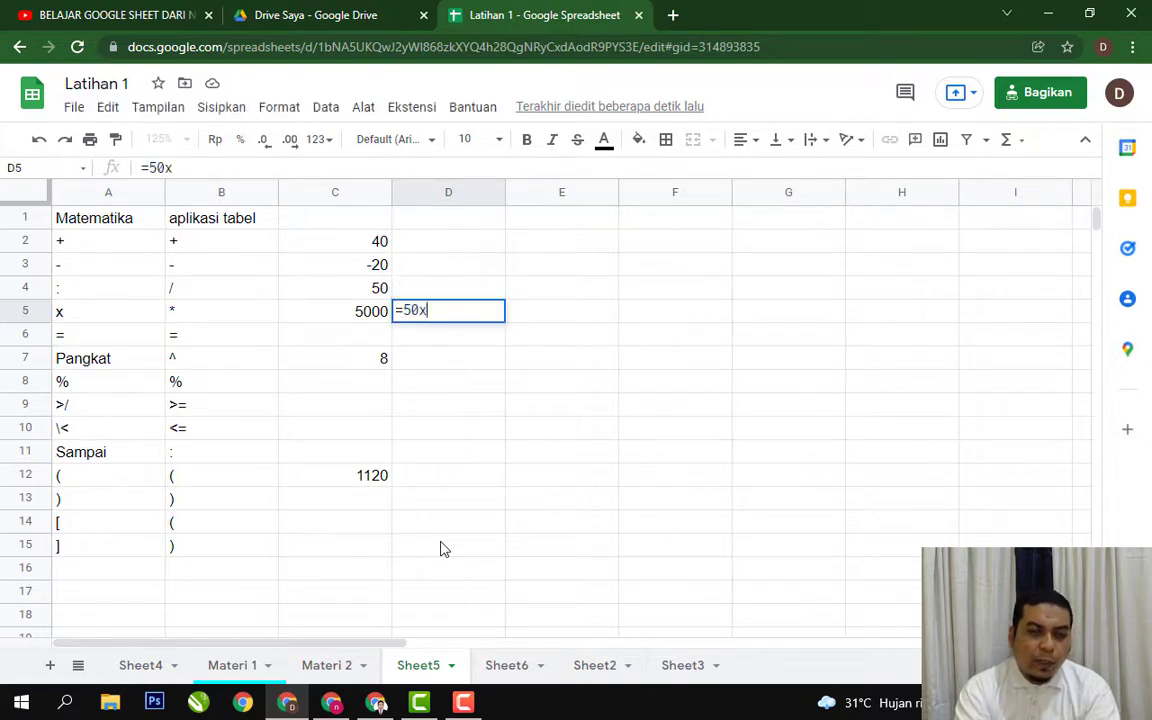
pyautogui.write('50')
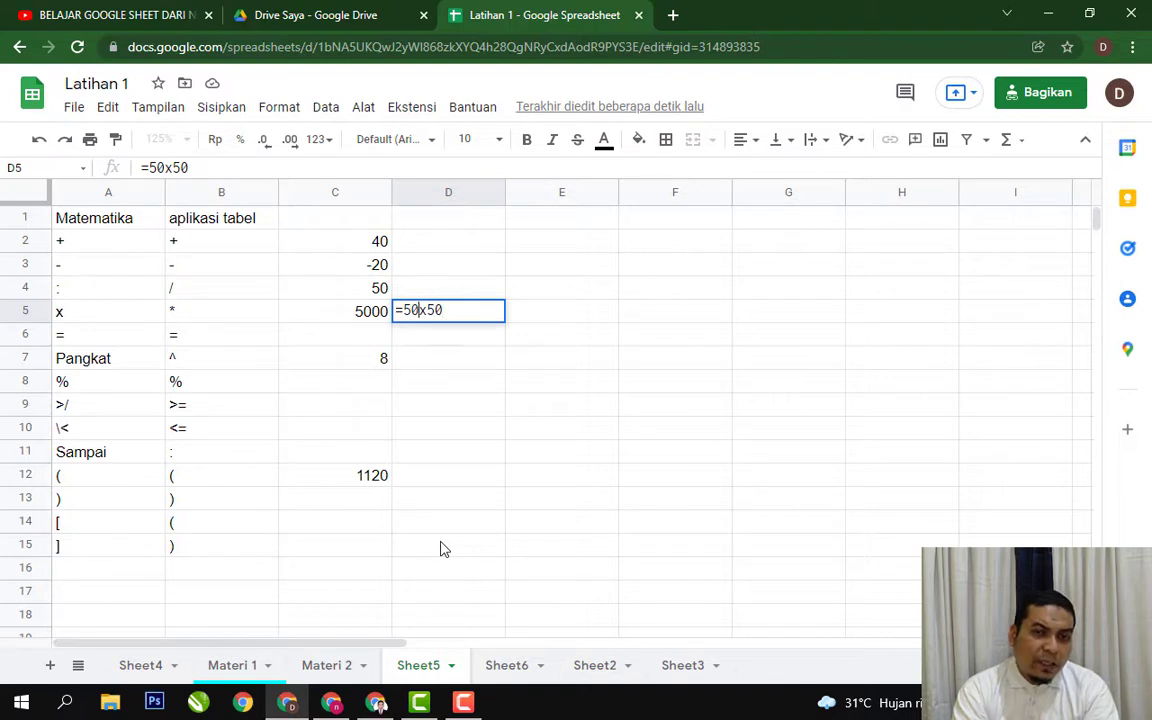
pyautogui.press('BackSpace')
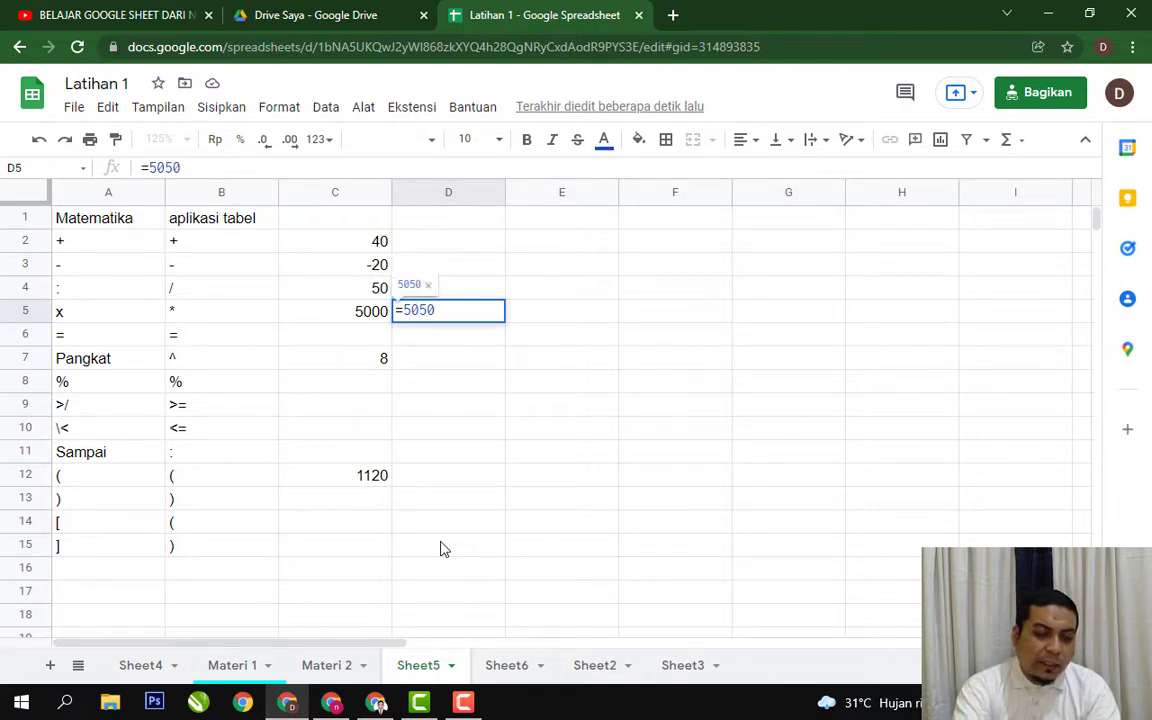
pyautogui.write('*')
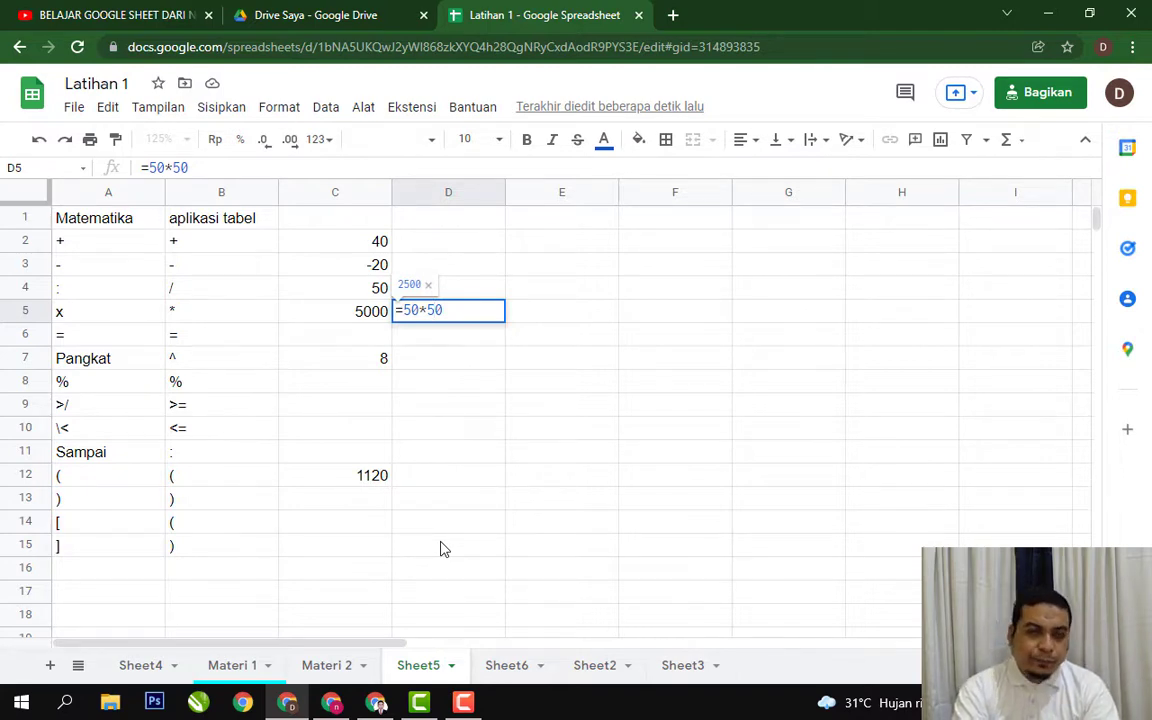
pyautogui.press('Return')
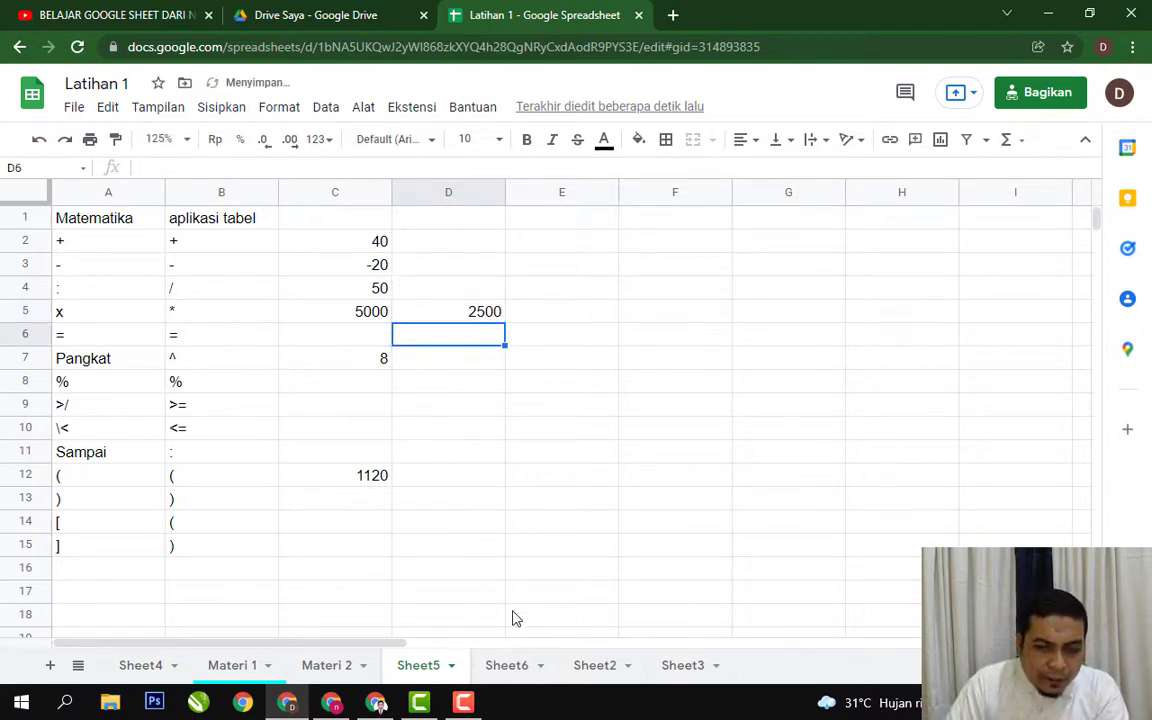
# Step: Go to Sheet6 and apply all borders to the purchase report table in A4:F8
pyautogui.click(515, 664)
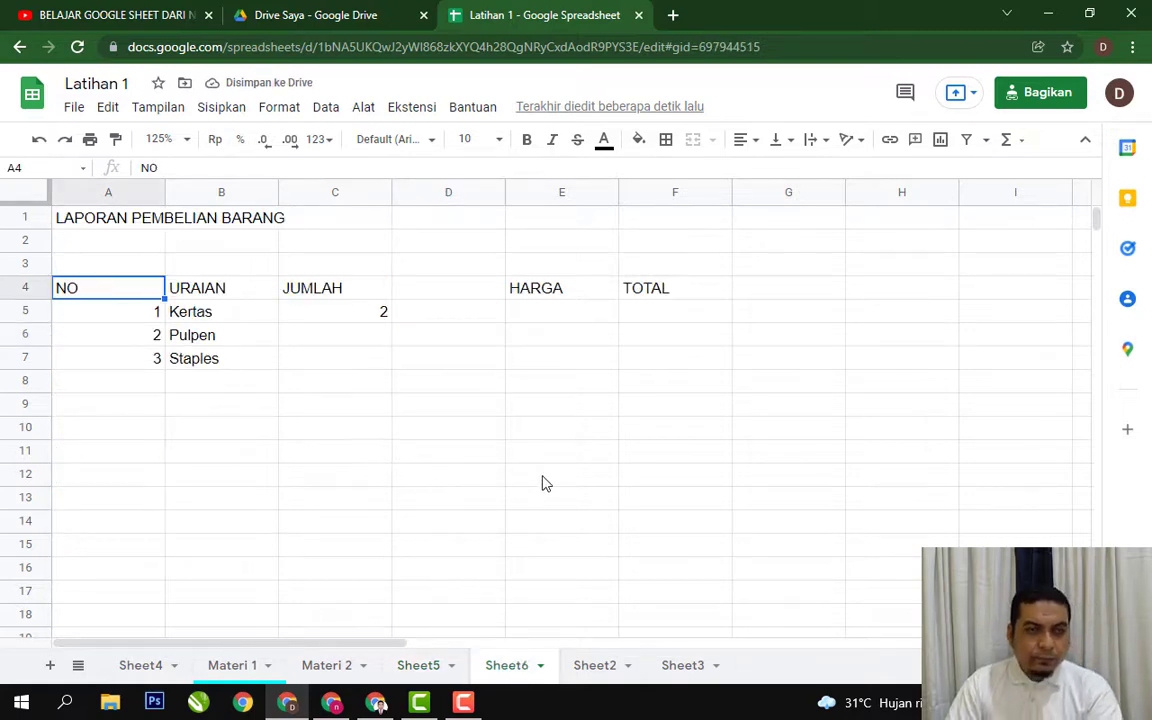
pyautogui.click(852, 288)
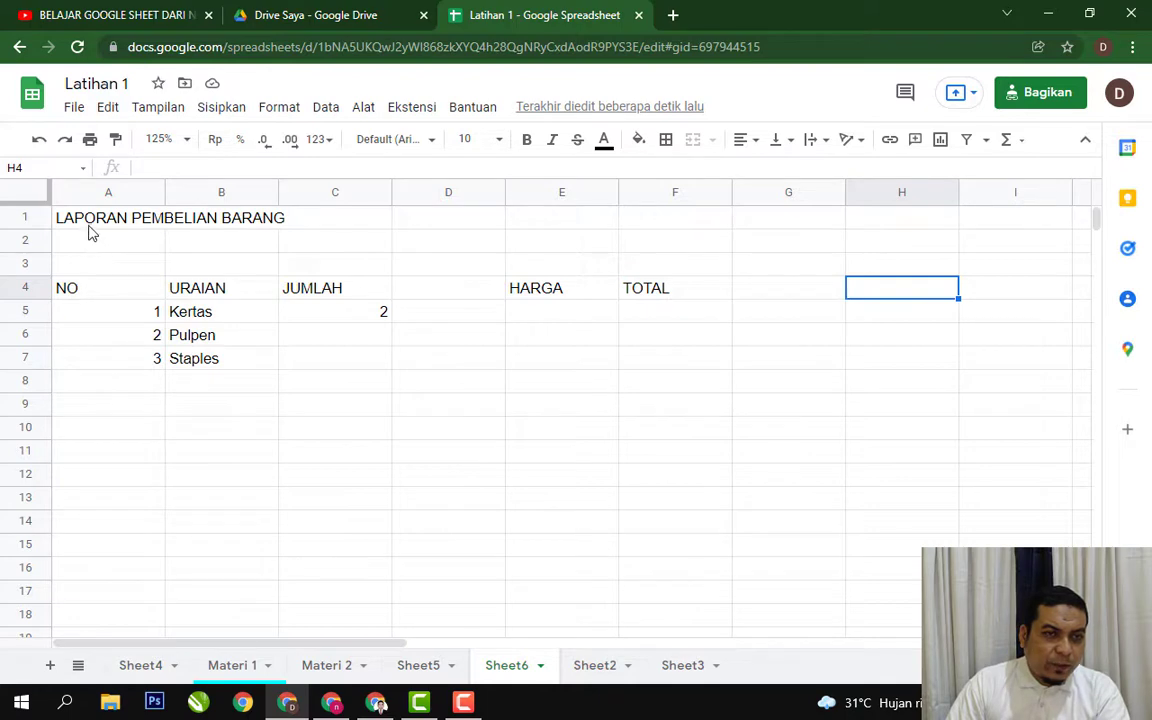
pyautogui.click(477, 432)
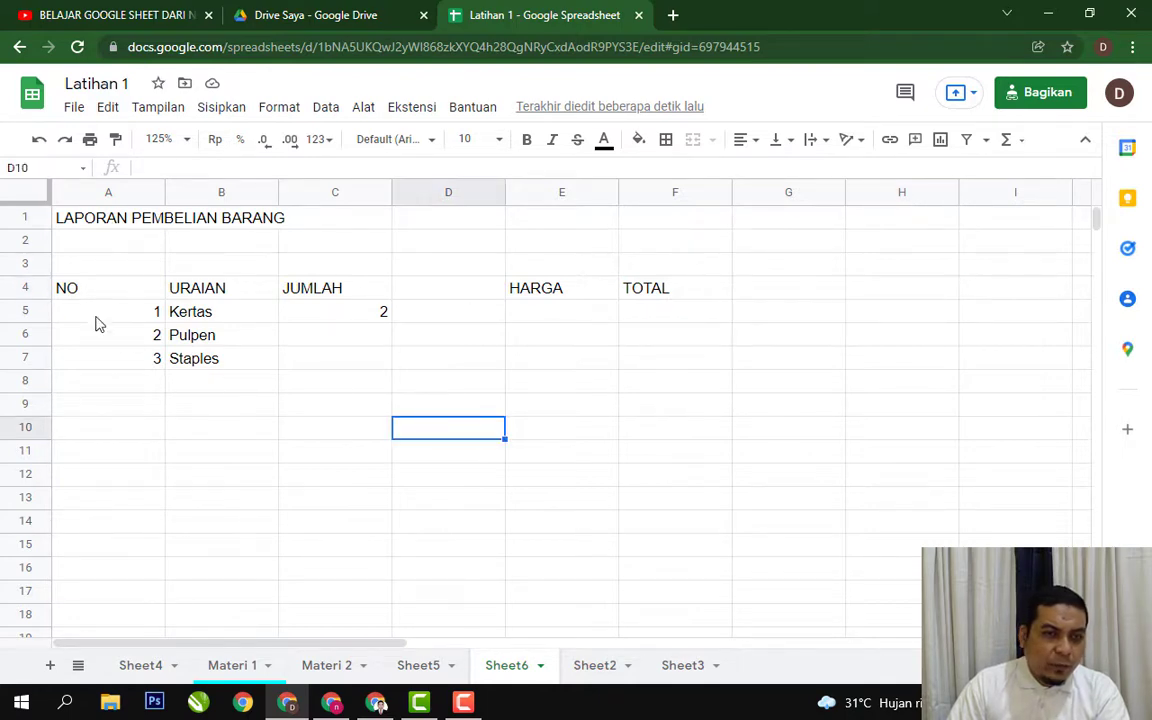
pyautogui.moveTo(85, 292); pyautogui.dragTo(655, 385)
pyautogui.click(666, 139)
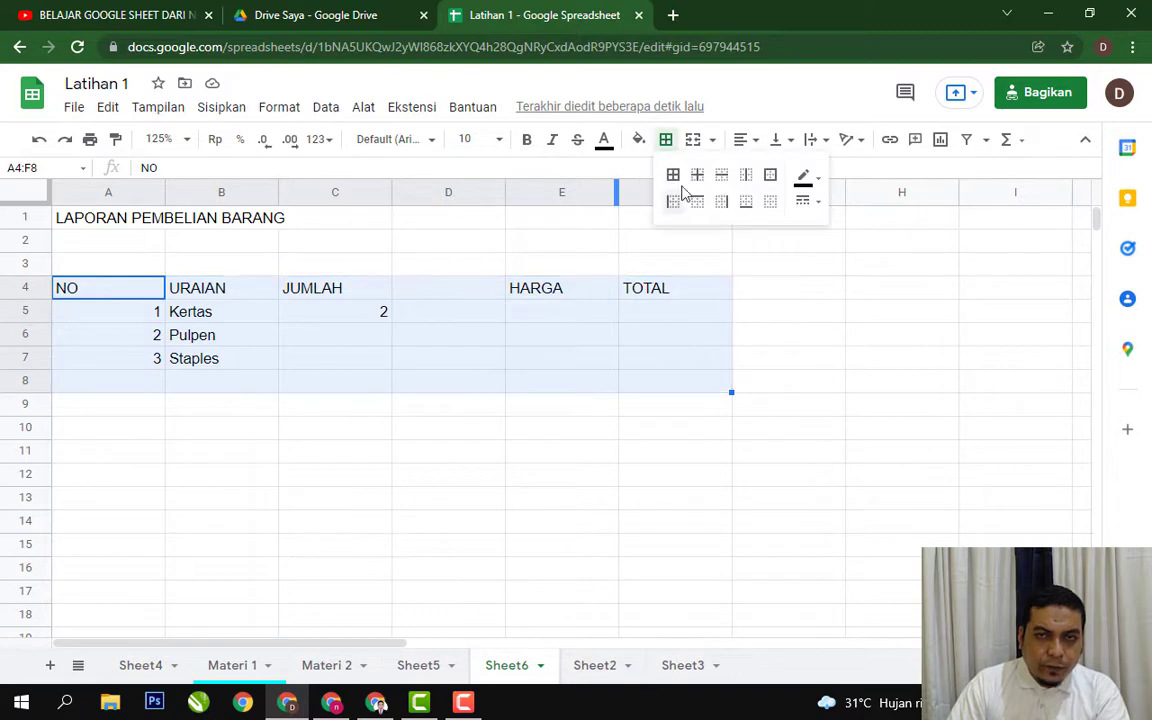
pyautogui.click(673, 175)
pyautogui.click(675, 335)
# Step: Fill the header row A4:F4 of the purchase report table with yellow
pyautogui.moveTo(100, 290); pyautogui.dragTo(635, 292)
pyautogui.click(641, 141)
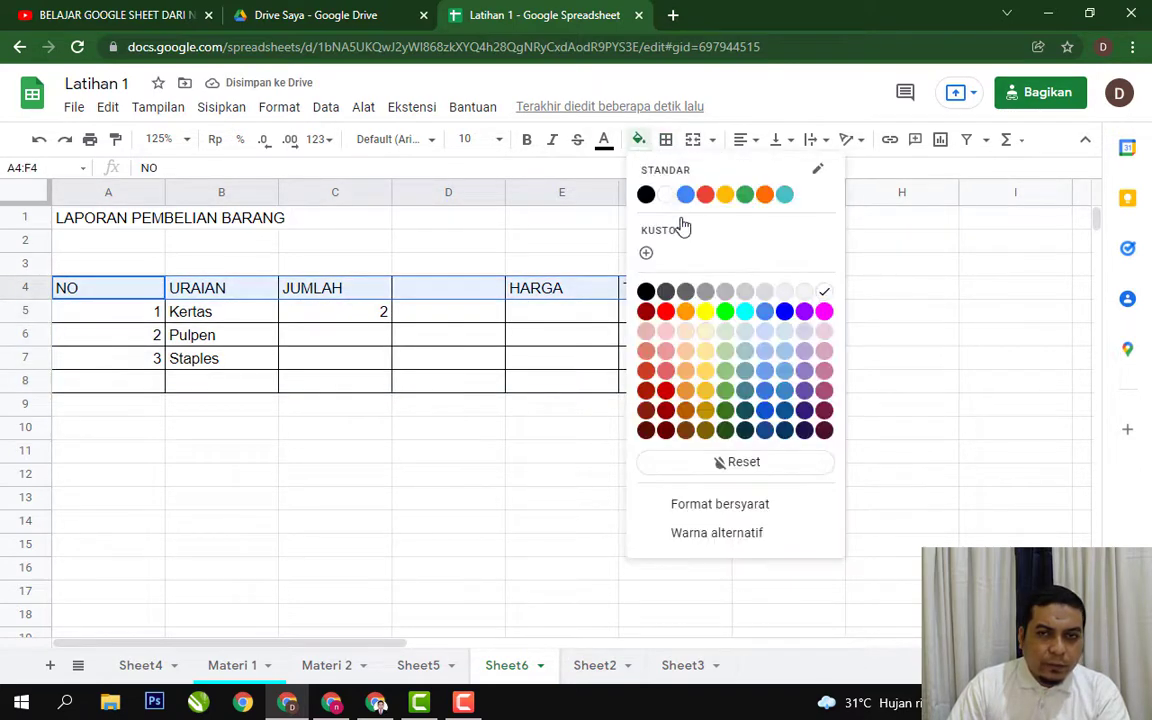
pyautogui.click(710, 314)
pyautogui.click(756, 318)
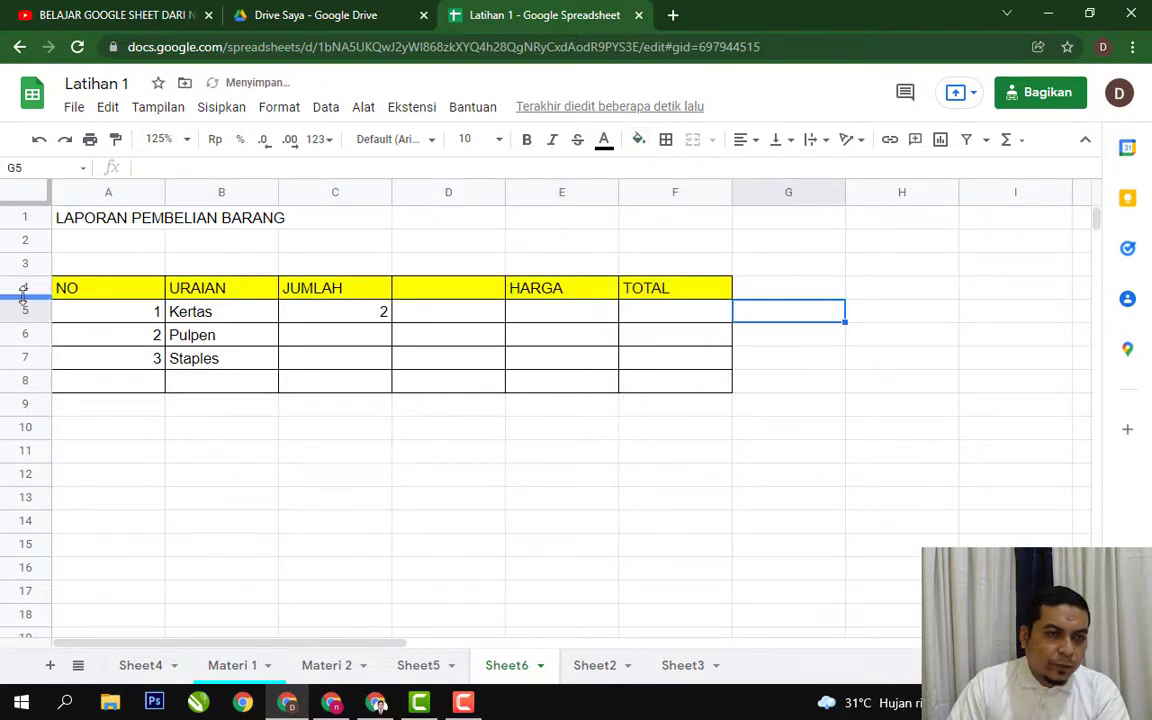
# Step: Increase the height of rows 4 to 8 equally and align their contents to the vertical middle
pyautogui.moveTo(21, 290); pyautogui.dragTo(33, 372)
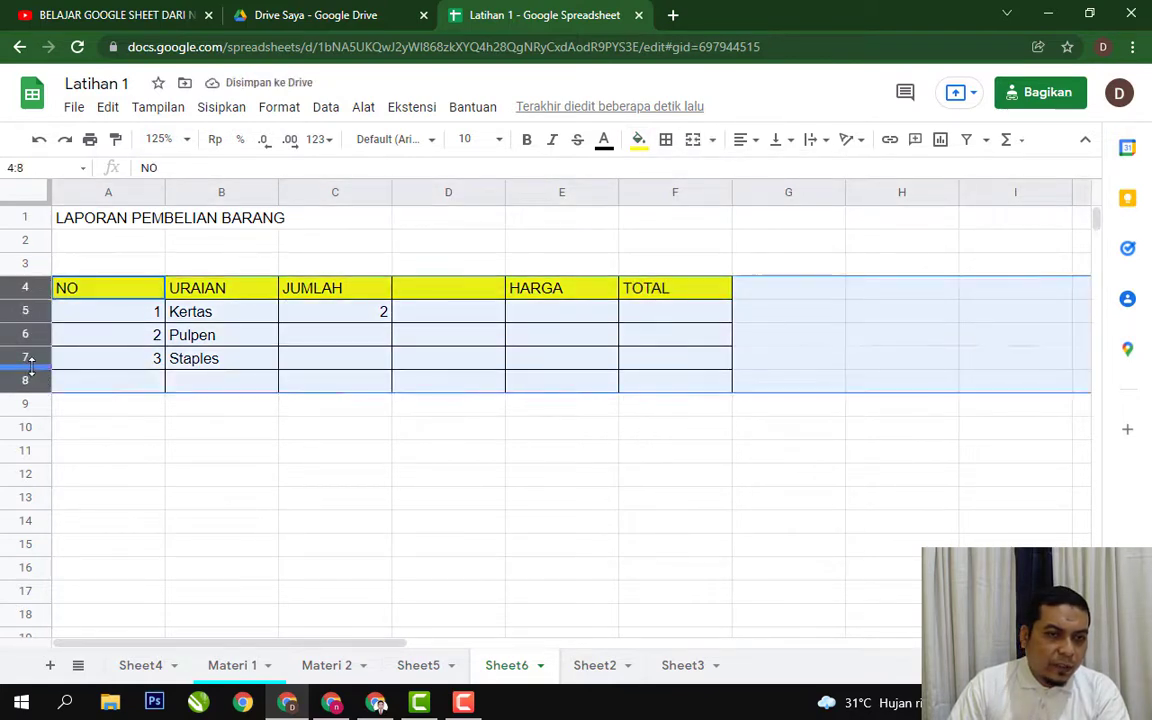
pyautogui.moveTo(30, 323); pyautogui.dragTo(30, 335)
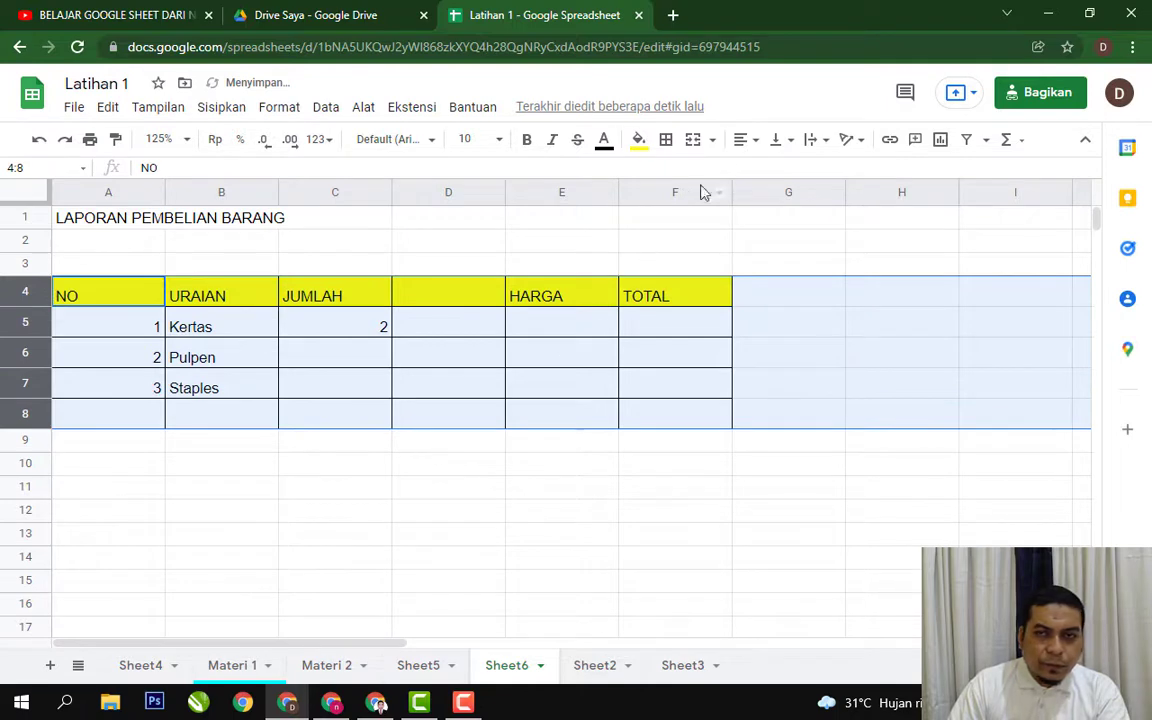
pyautogui.click(778, 141)
pyautogui.click(801, 170)
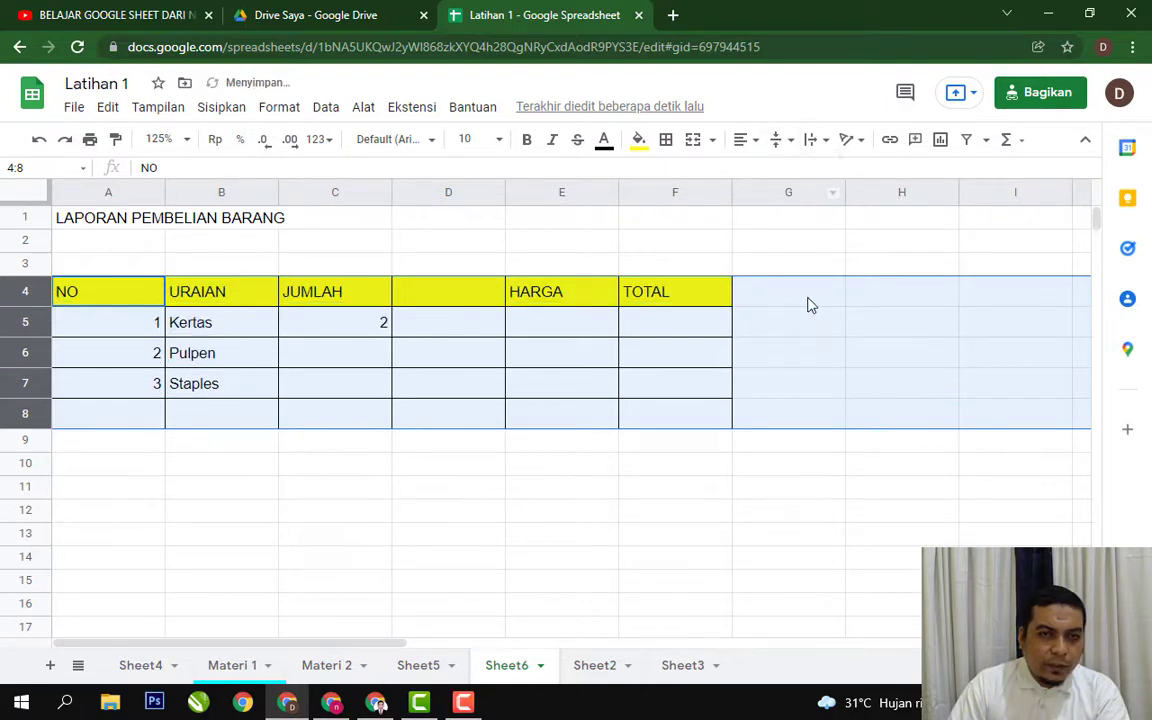
pyautogui.click(807, 303)
# Step: Center the header cells A4:F4 and the NO column cells A5:A8 horizontally
pyautogui.moveTo(59, 297); pyautogui.dragTo(645, 293)
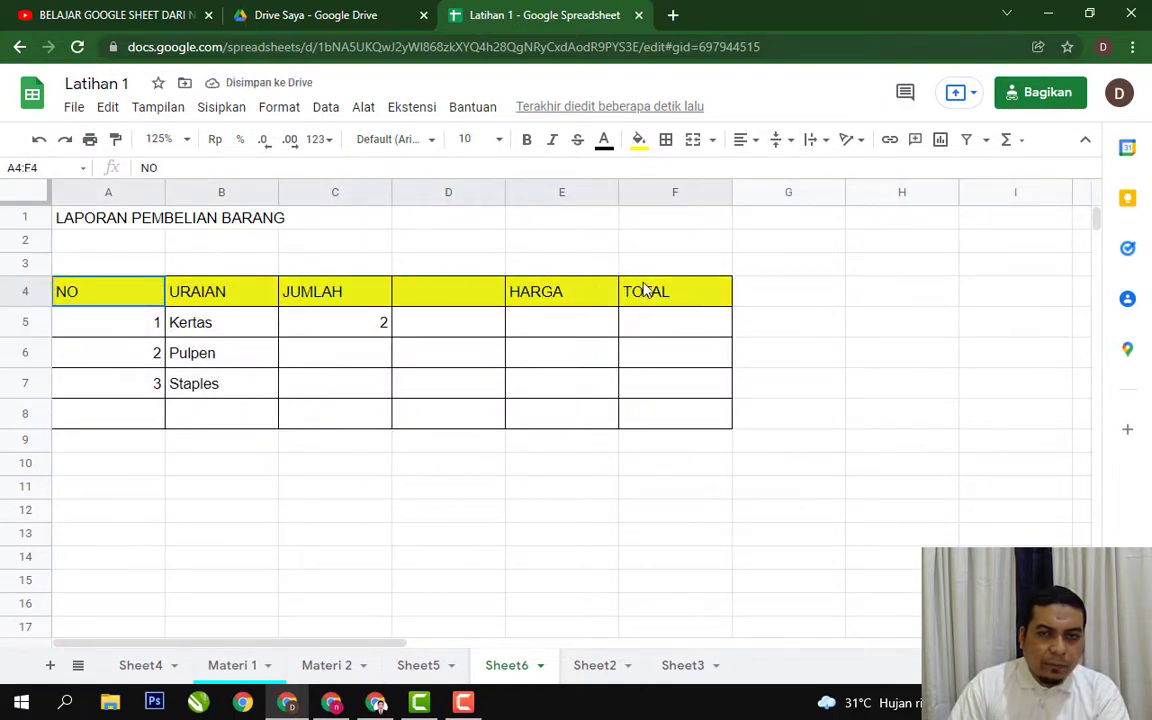
pyautogui.click(755, 141)
pyautogui.click(766, 171)
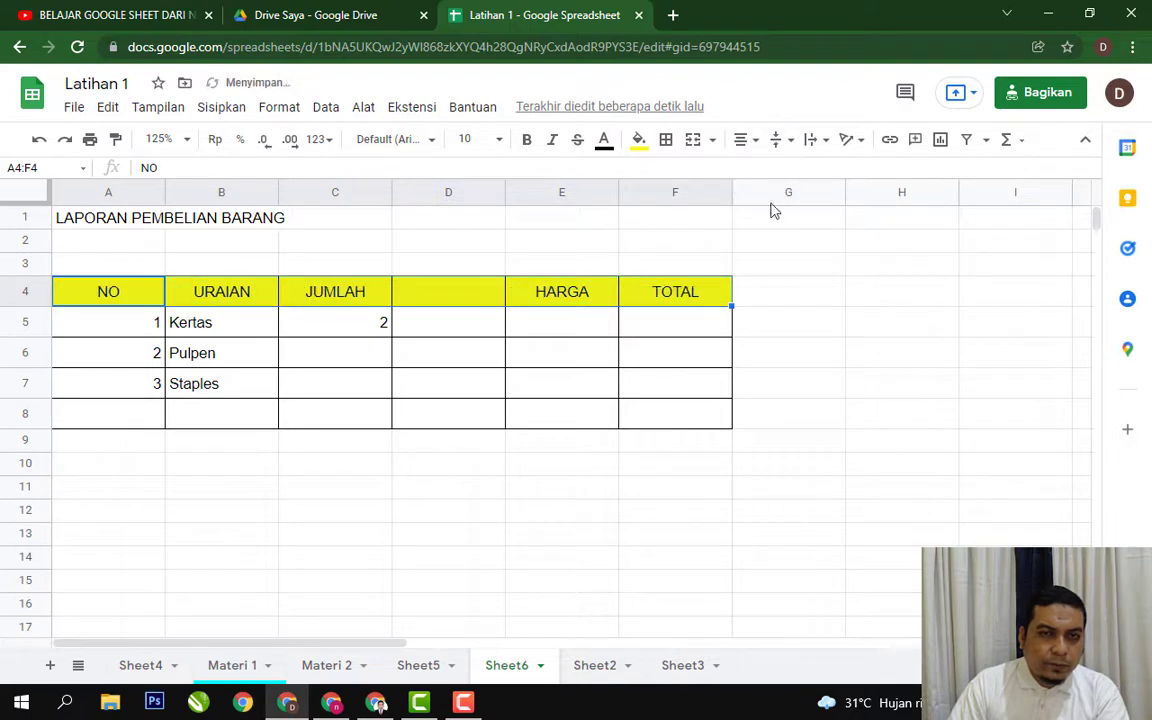
pyautogui.click(785, 292)
pyautogui.moveTo(116, 327); pyautogui.dragTo(124, 418)
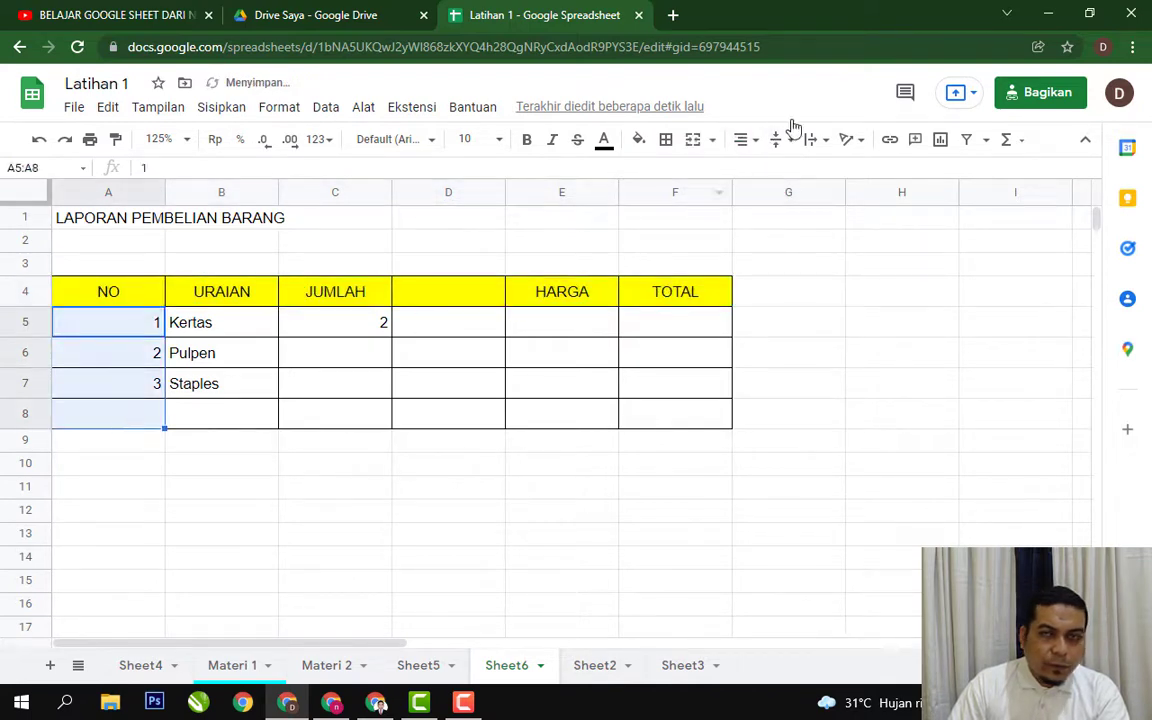
pyautogui.click(755, 141)
pyautogui.click(766, 171)
pyautogui.click(765, 316)
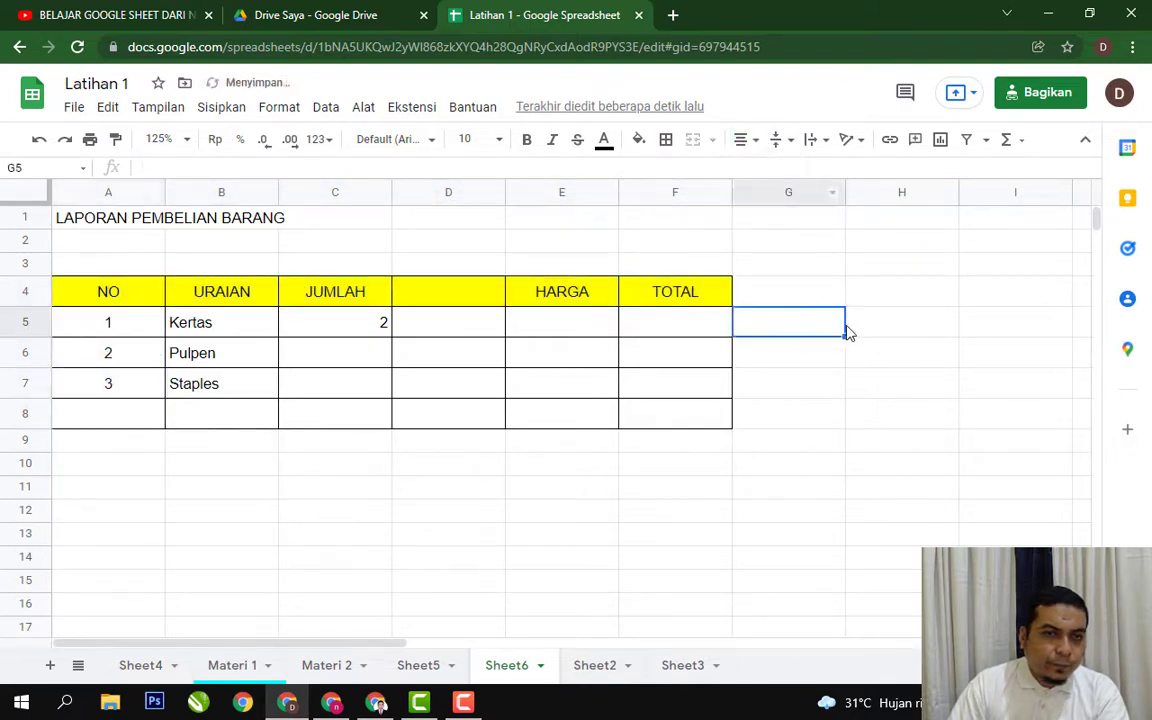
# Step: Make header row 4 bold and narrow column A to about half its width
pyautogui.click(22, 292)
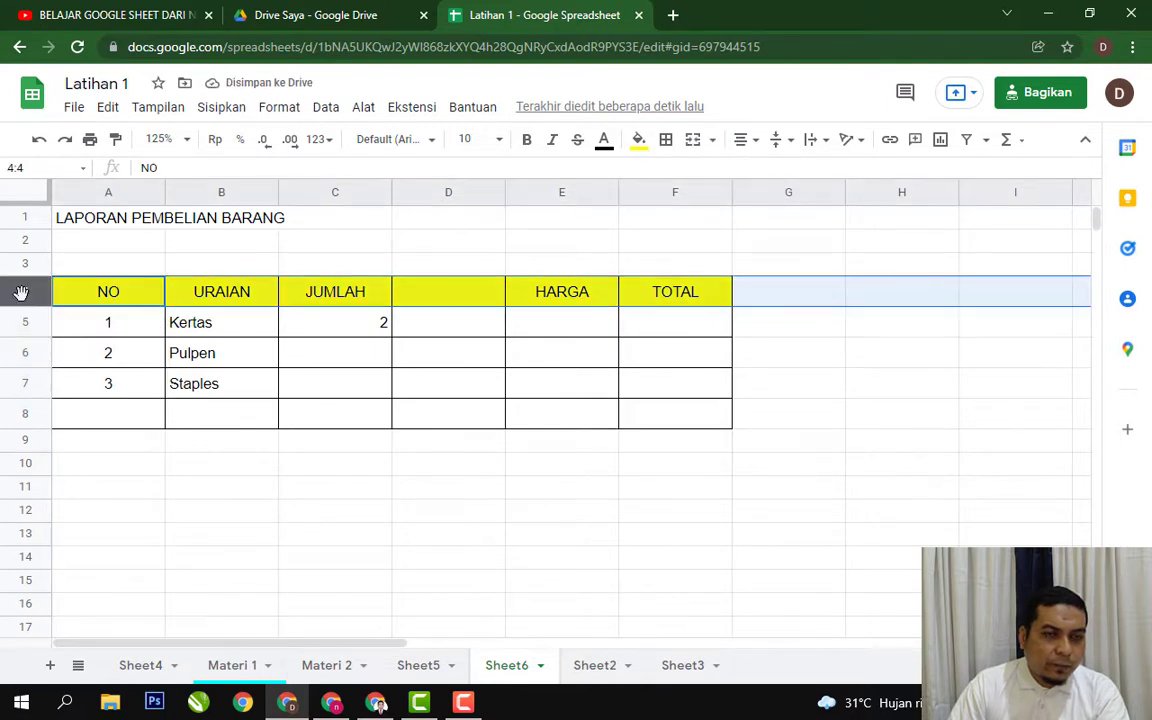
pyautogui.click(224, 509)
pyautogui.moveTo(162, 201); pyautogui.dragTo(105, 196)
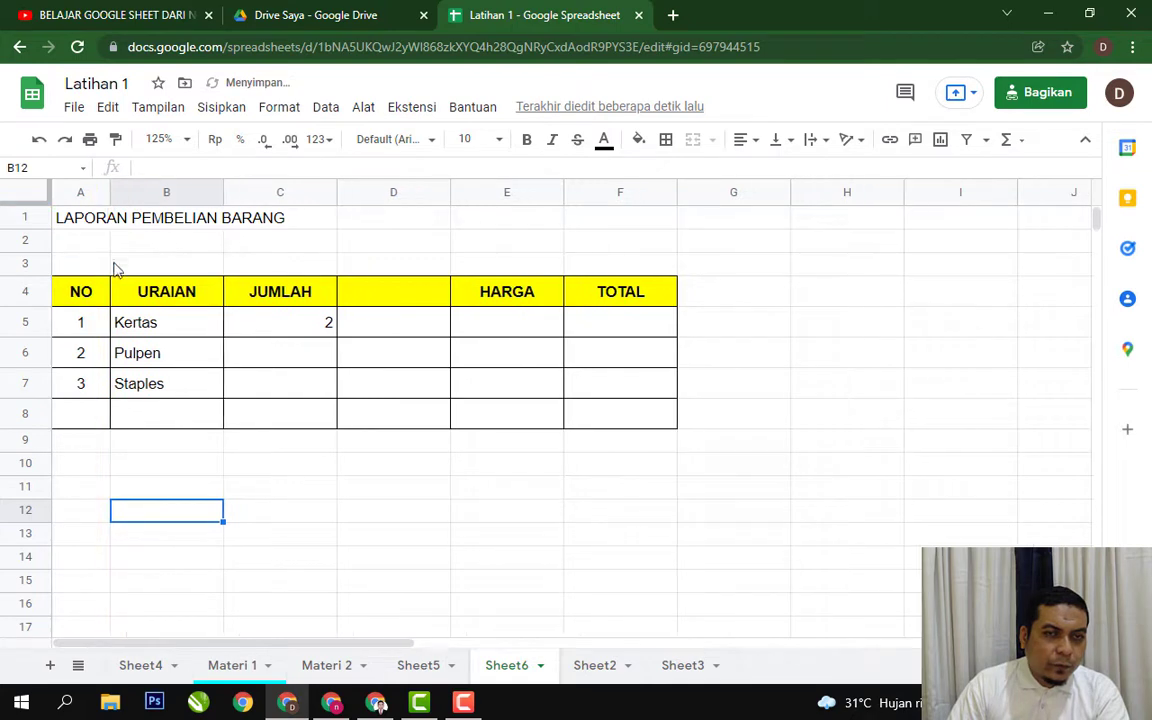
pyautogui.click(95, 298)
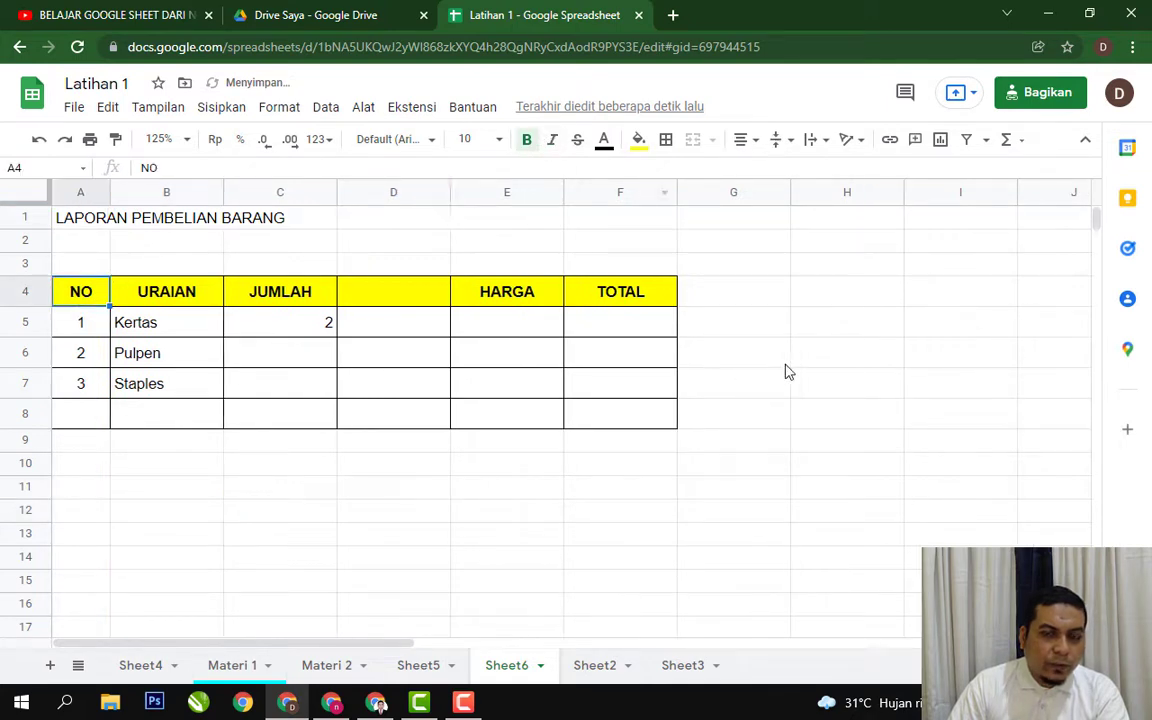
pyautogui.click(866, 348)
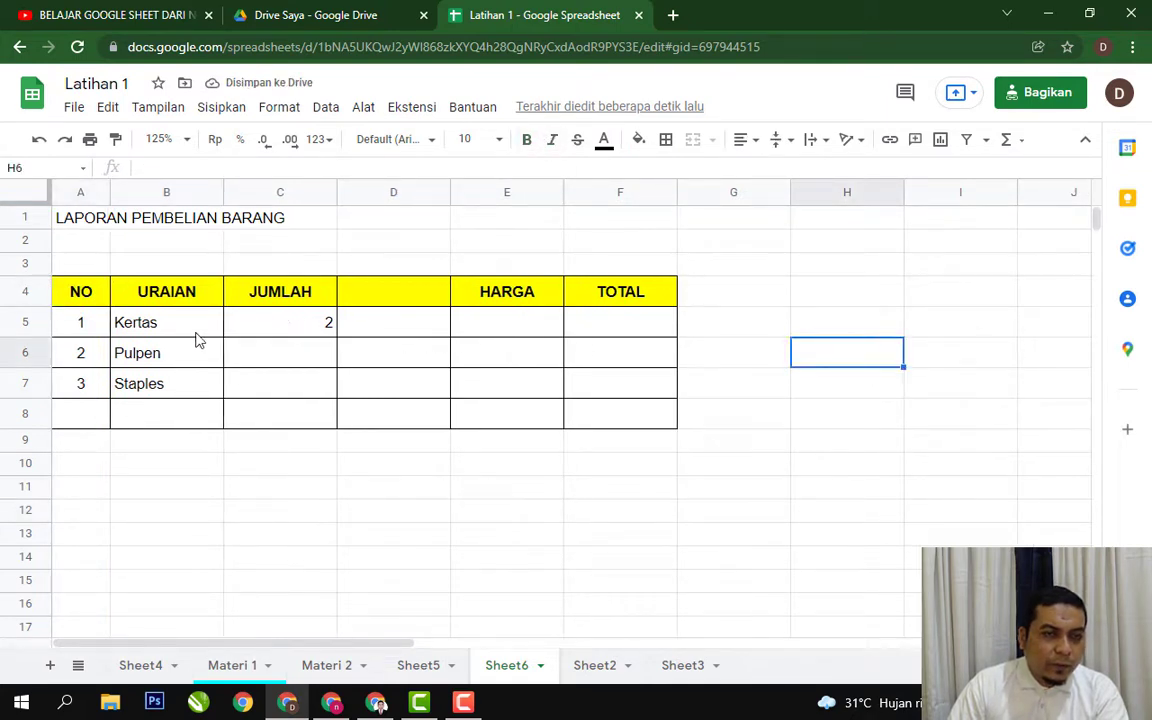
pyautogui.click(130, 323)
pyautogui.click(281, 300)
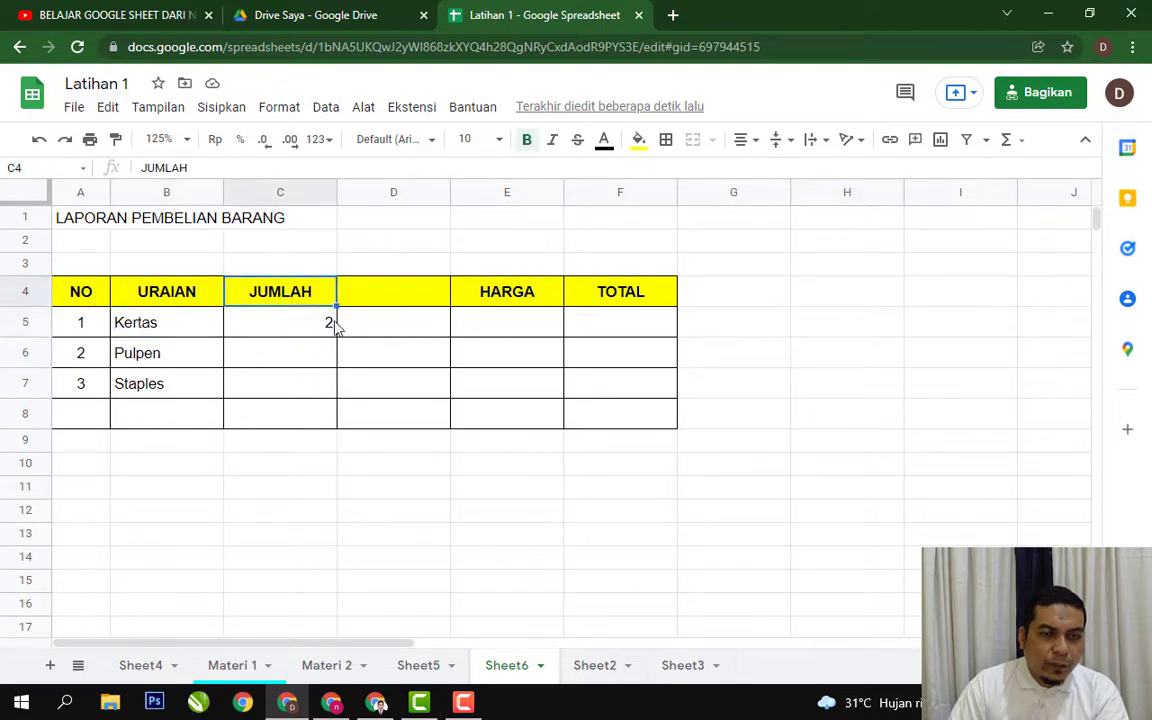
pyautogui.click(303, 323)
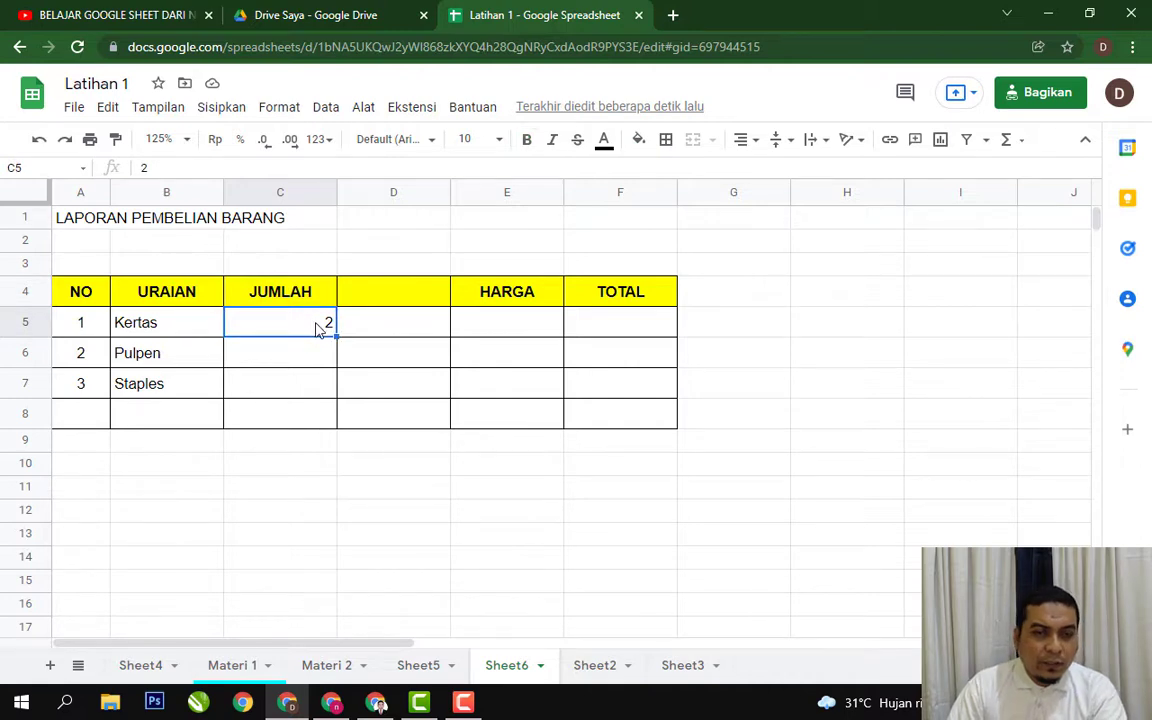
pyautogui.click(322, 512)
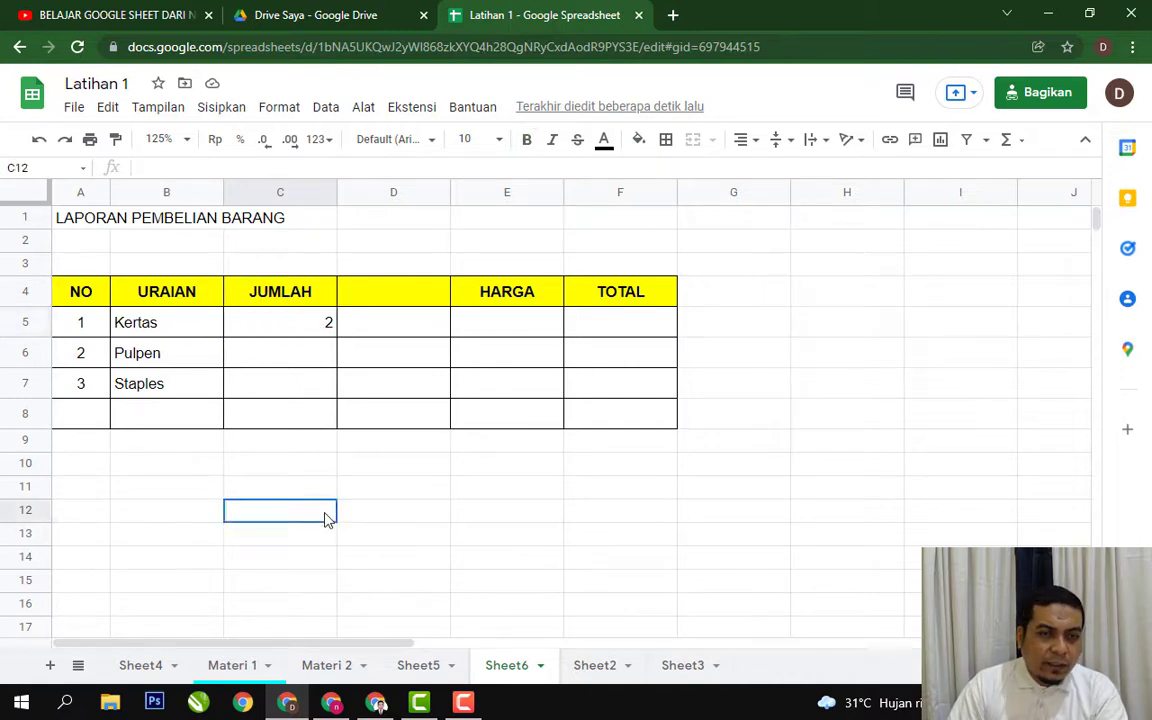
pyautogui.click(307, 324)
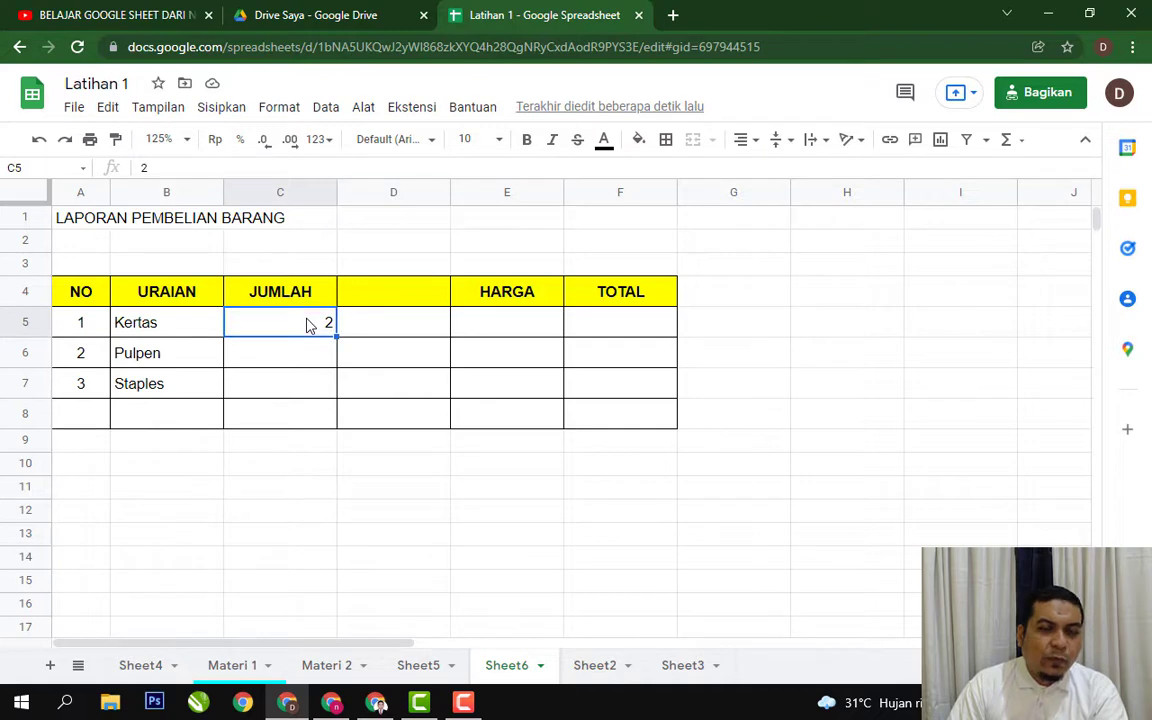
# Step: Extend the first item's description in B5 to read Kertas A4
pyautogui.click(523, 336)
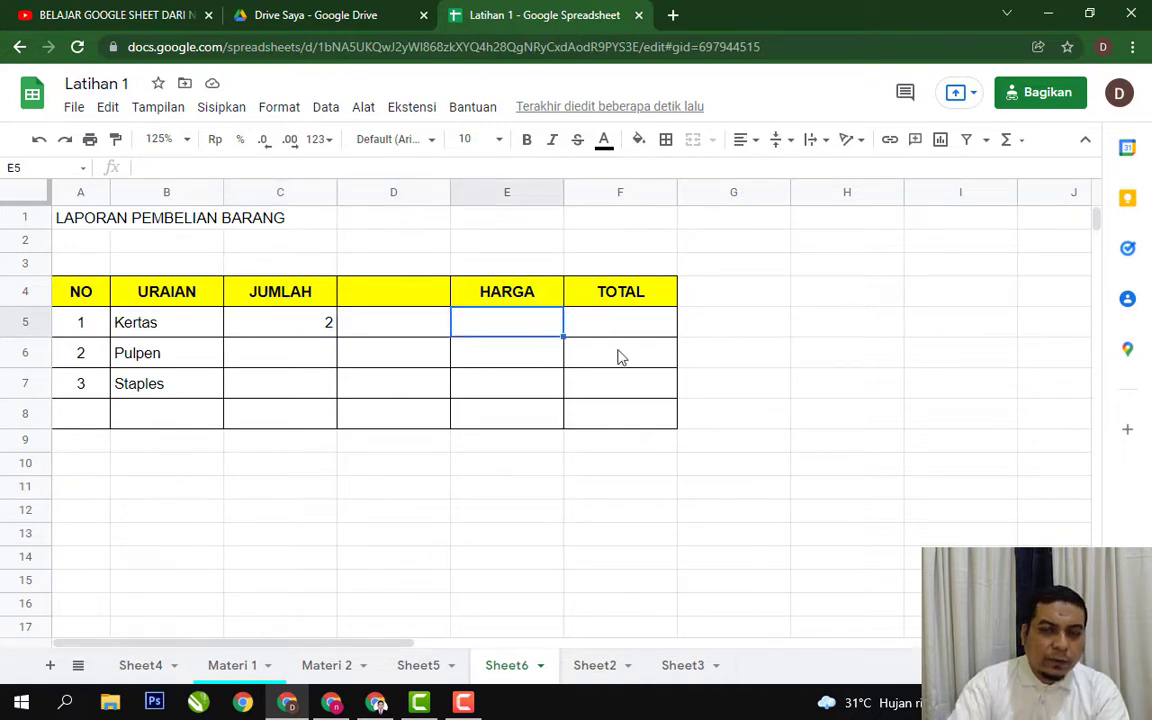
pyautogui.press('Left')
pyautogui.press('Left')
pyautogui.press('Left')
pyautogui.press('F2')
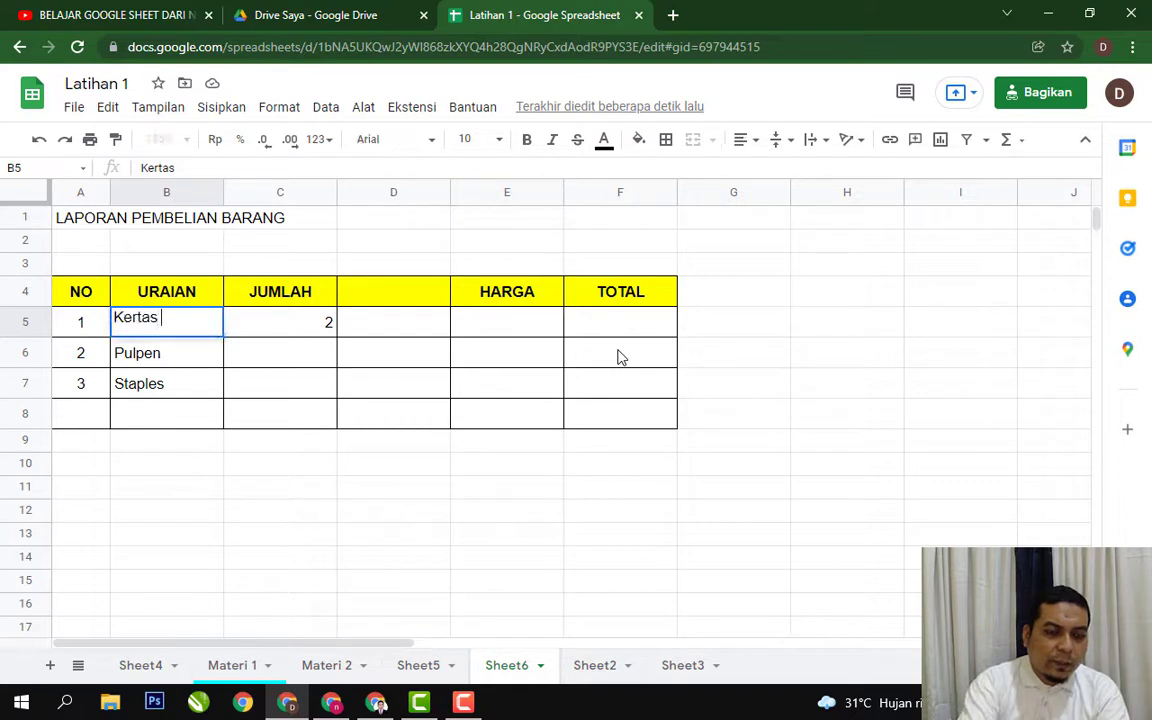
pyautogui.write('A4')
pyautogui.press('Return')
# Step: Enter 35000 as the HARGA of Kertas A4 in E5
pyautogui.press('Up')
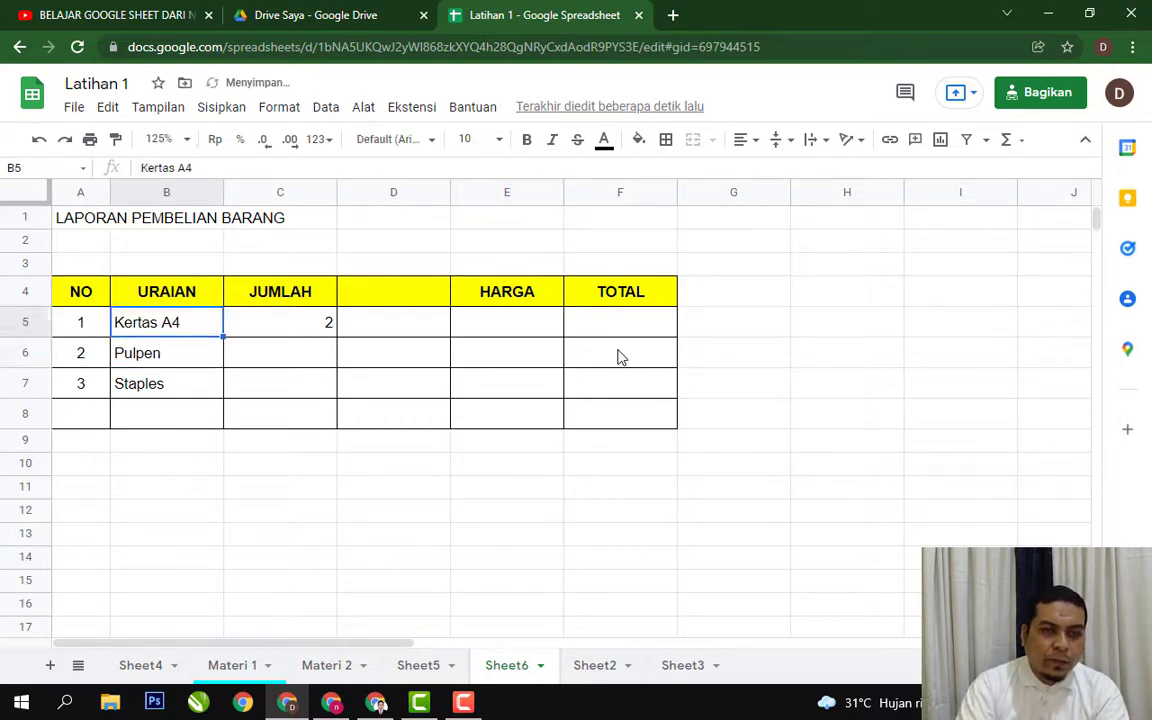
pyautogui.press('Right')
pyautogui.press('Right')
pyautogui.press('Right')
pyautogui.write('35000')
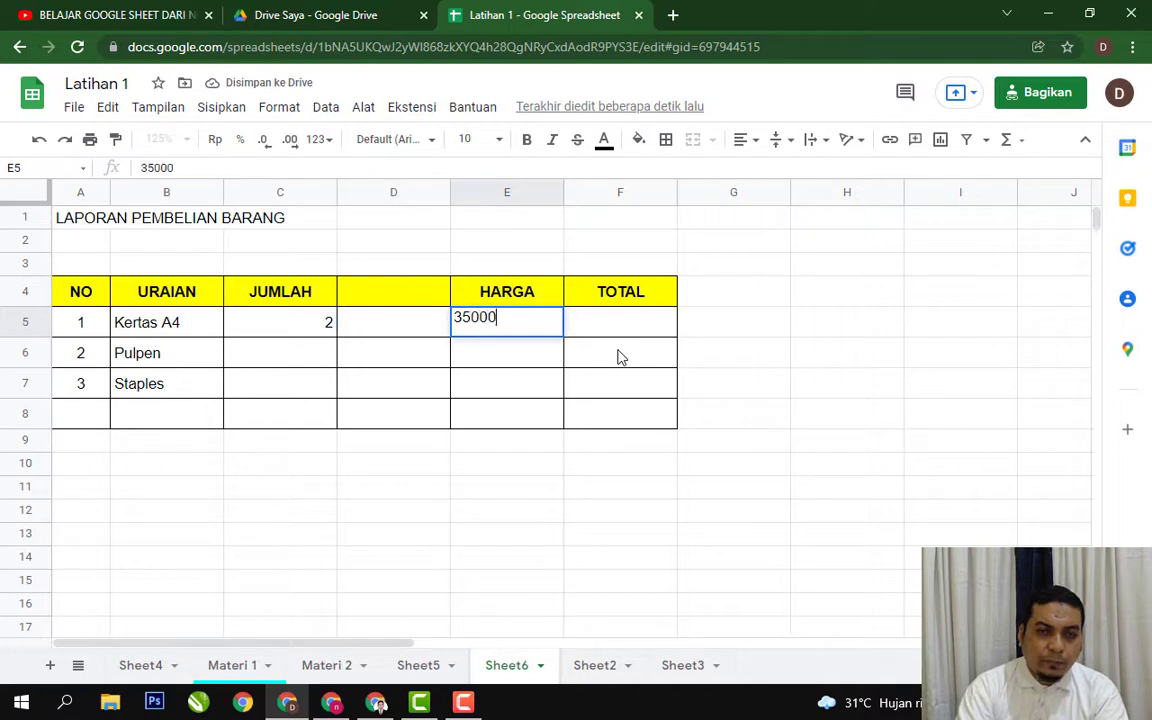
pyautogui.press('Return')
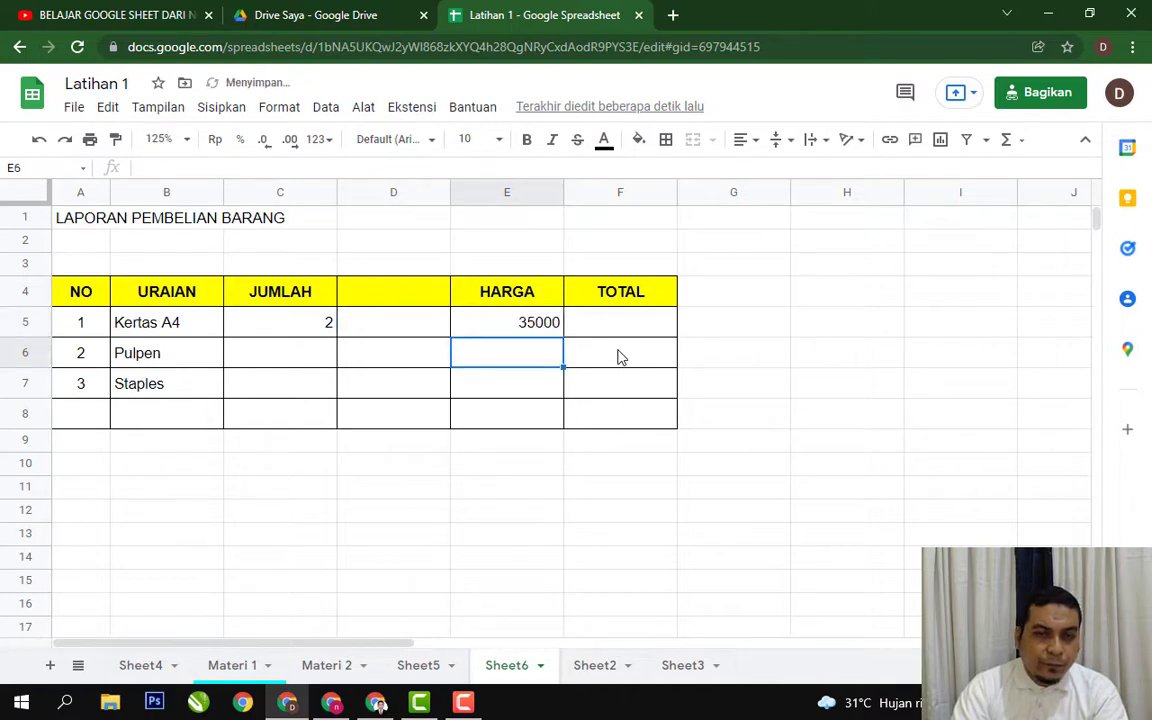
# Step: Fill in the Pulpen row with a JUMLAH of 10 in C6 and a HARGA of 20000 in E6
pyautogui.press('Up')
pyautogui.press('Down')
pyautogui.press('Left')
pyautogui.press('Left')
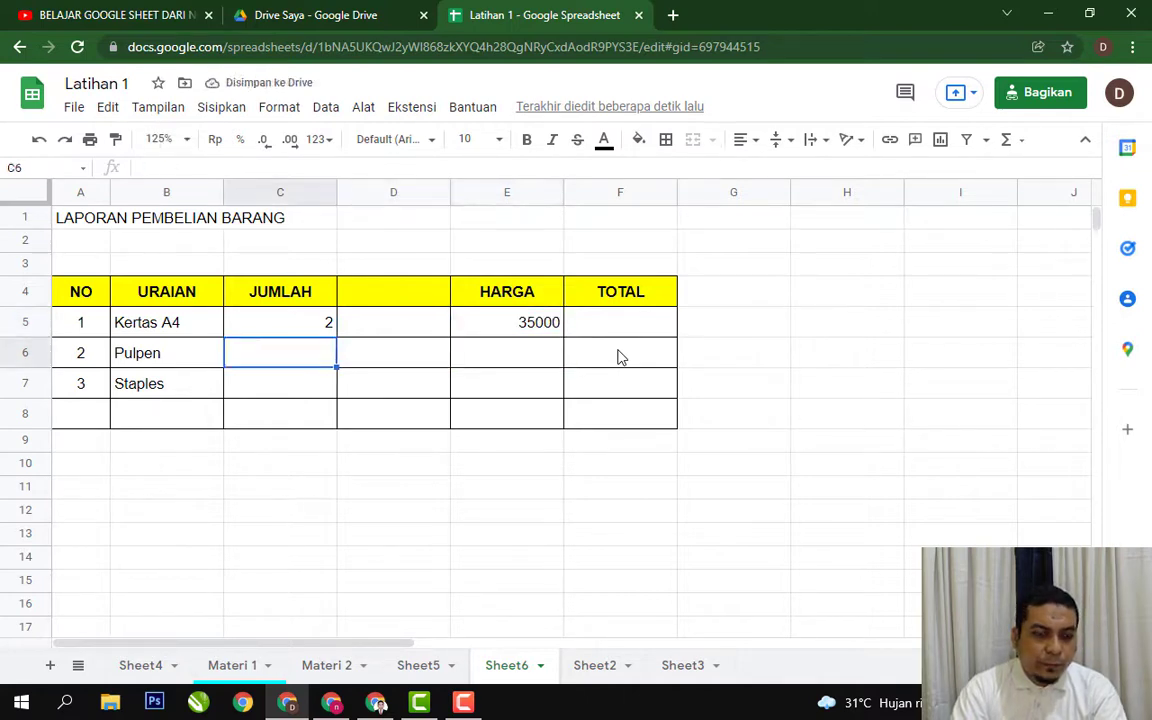
pyautogui.write('10')
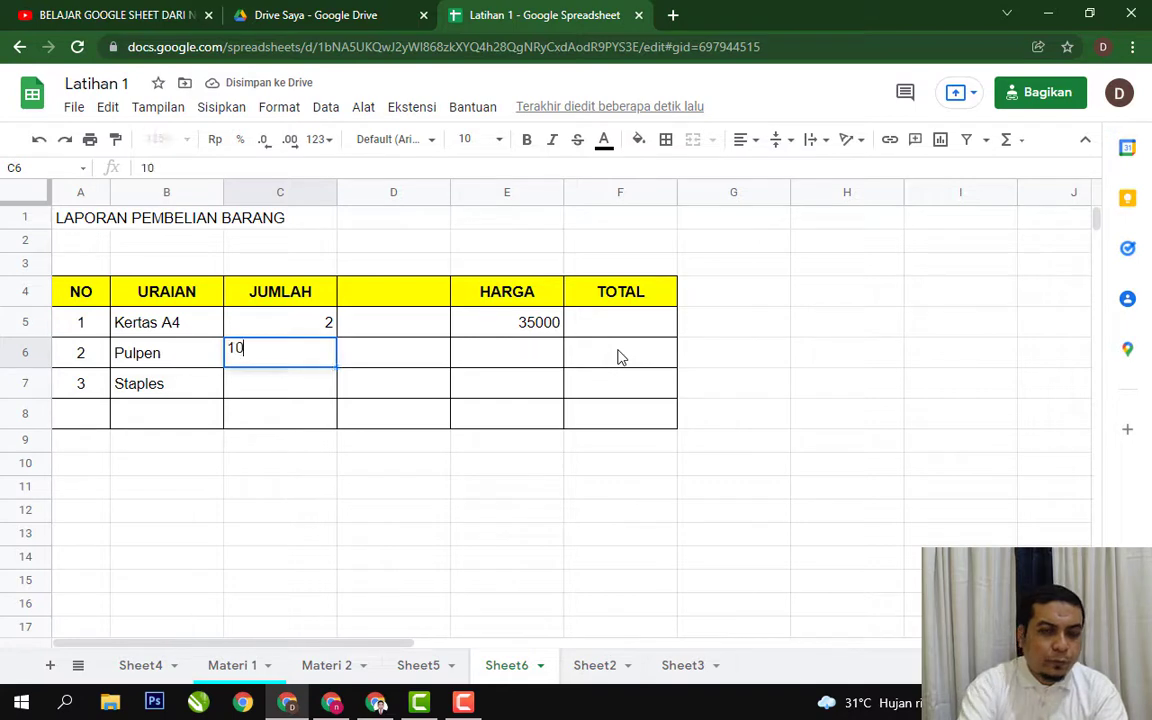
pyautogui.press('Right')
pyautogui.press('Down')
pyautogui.press('Up')
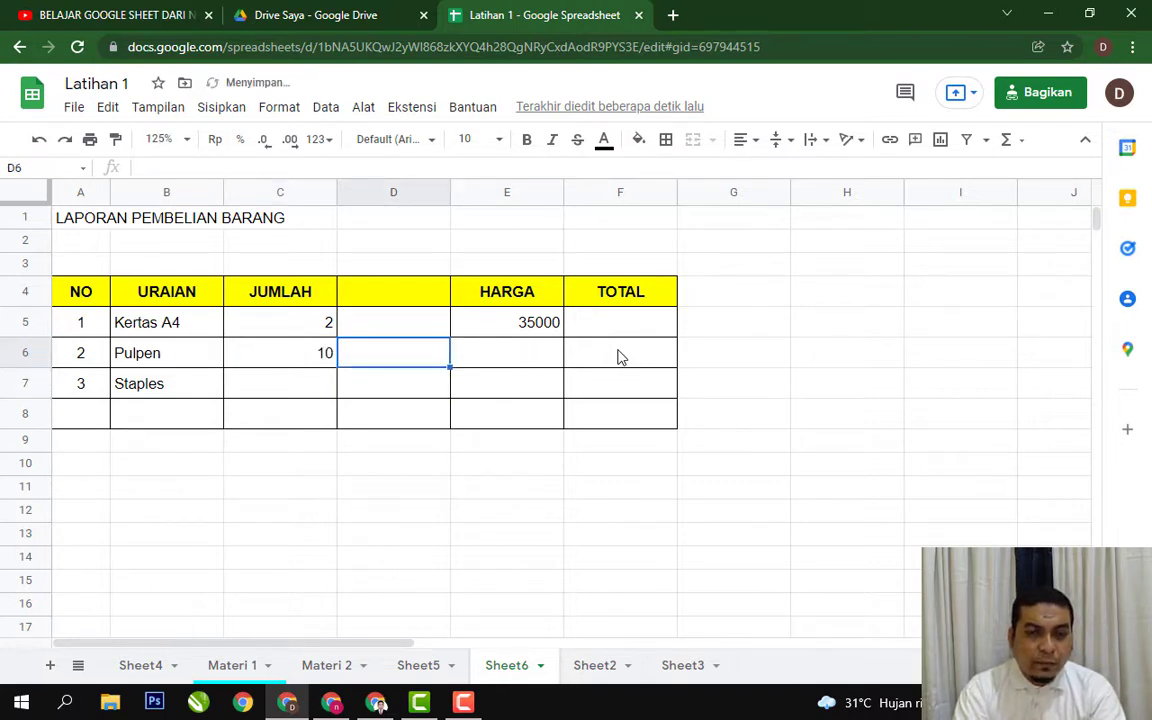
pyautogui.press('Left')
pyautogui.press('Right')
pyautogui.press('Right')
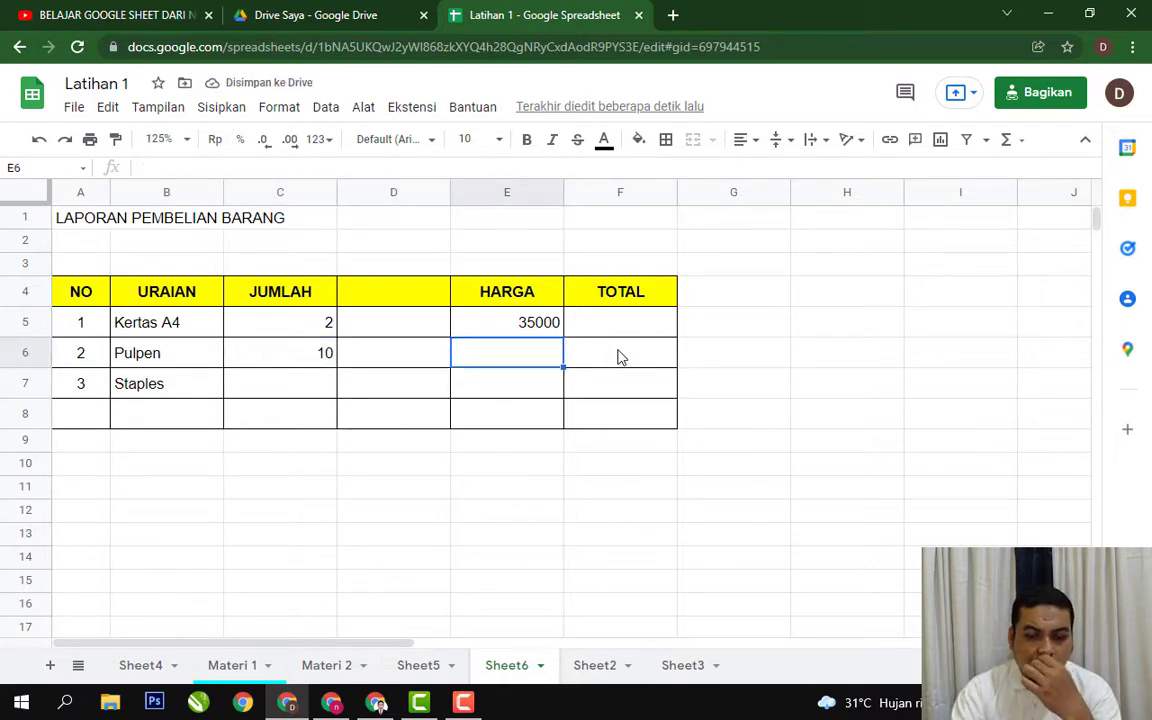
pyautogui.write('20000')
pyautogui.press('Return')
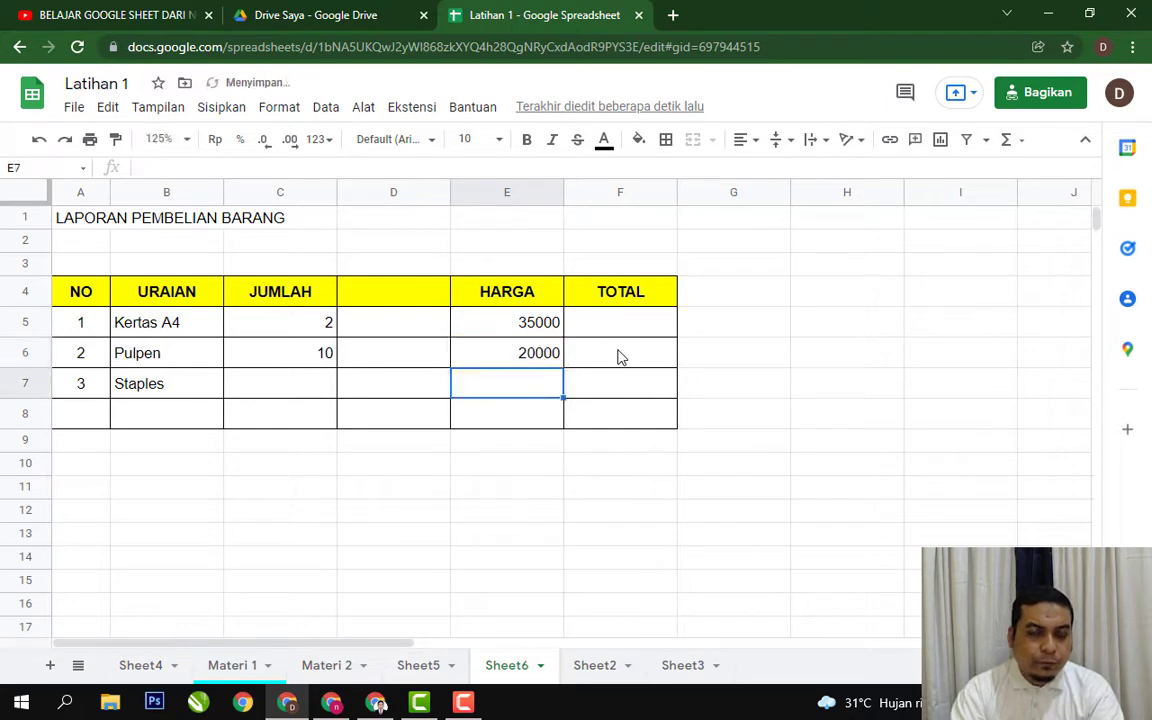
# Step: Fill in the Staples row with a JUMLAH of 5 in C7 and a HARGA of 6500 in E7
pyautogui.press('Left')
pyautogui.press('Left')
pyautogui.write('5')
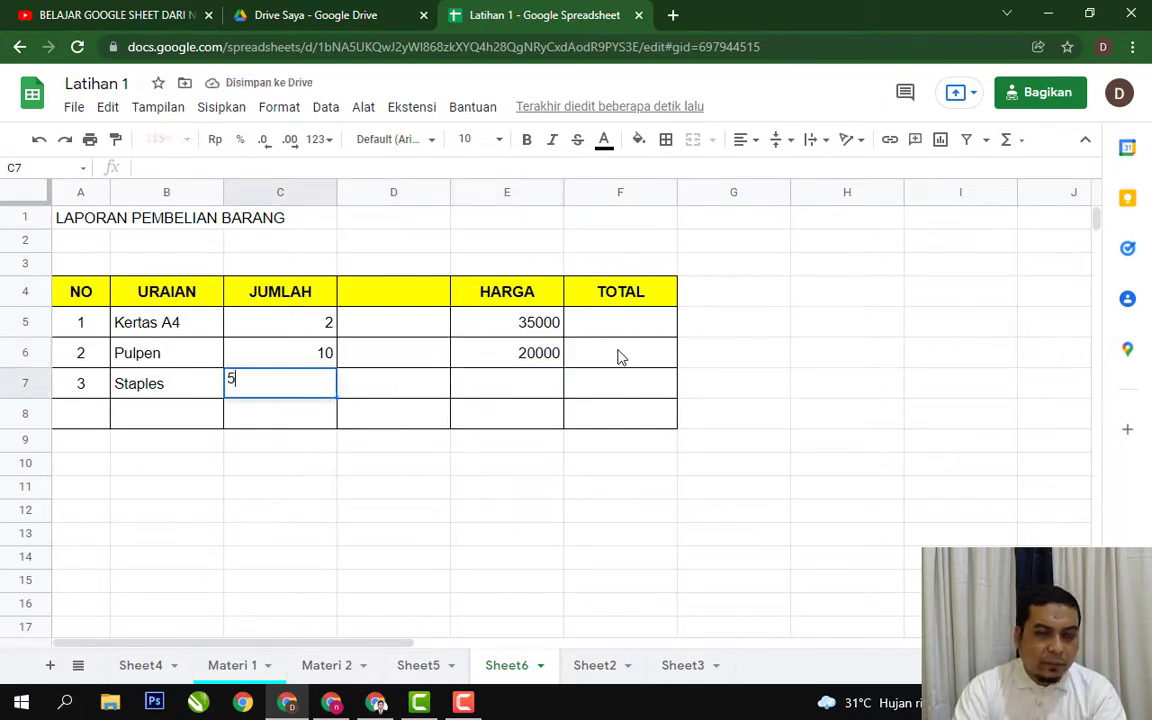
pyautogui.hotkey('ctrl', 'Return')
pyautogui.press('Right')
pyautogui.press('Right')
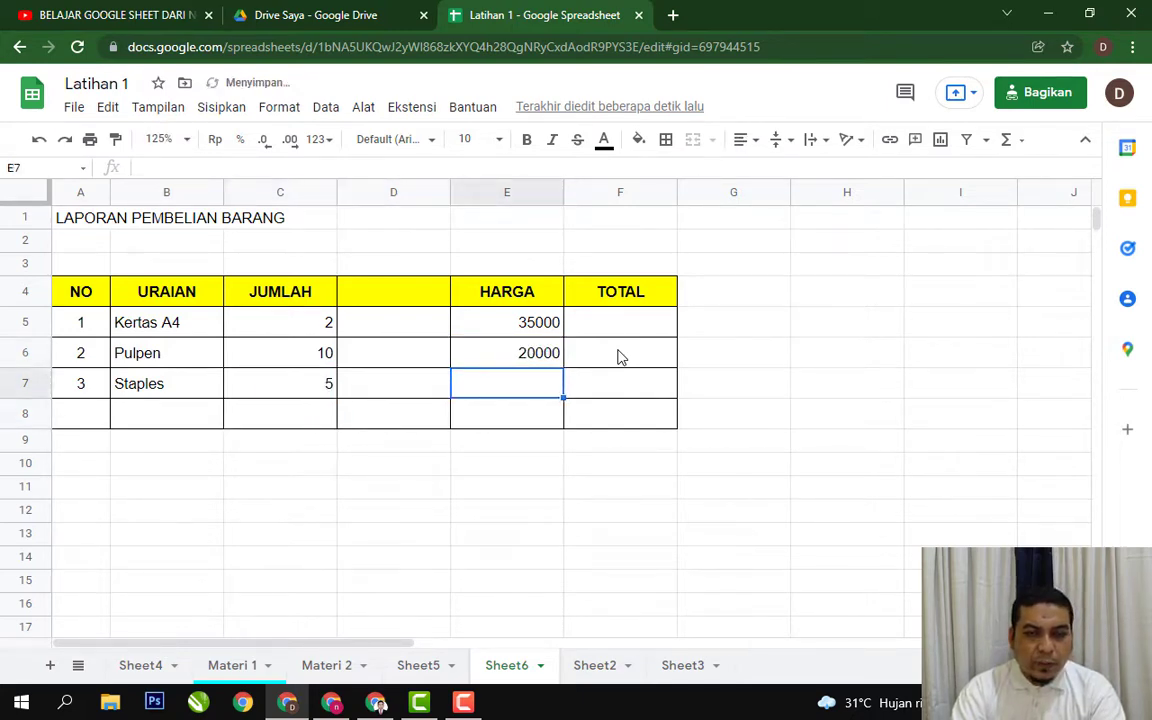
pyautogui.press('Right')
pyautogui.press('Left')
pyautogui.press('Left')
pyautogui.press('Right')
pyautogui.write('6500')
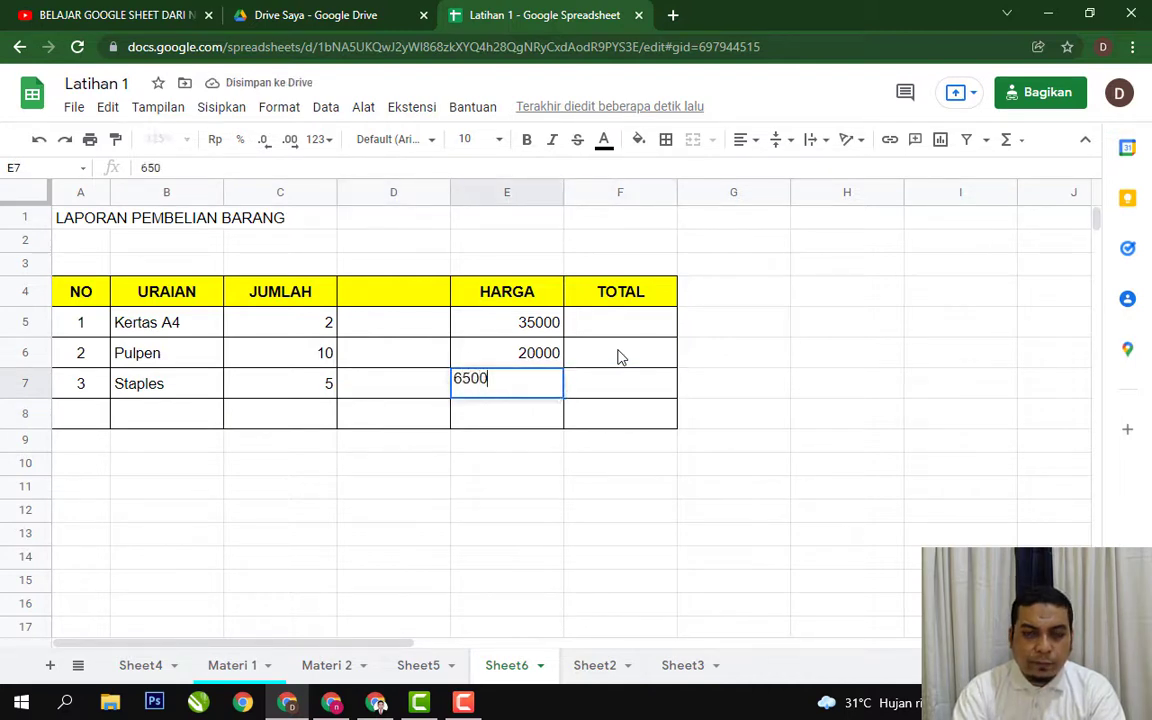
pyautogui.press('Return')
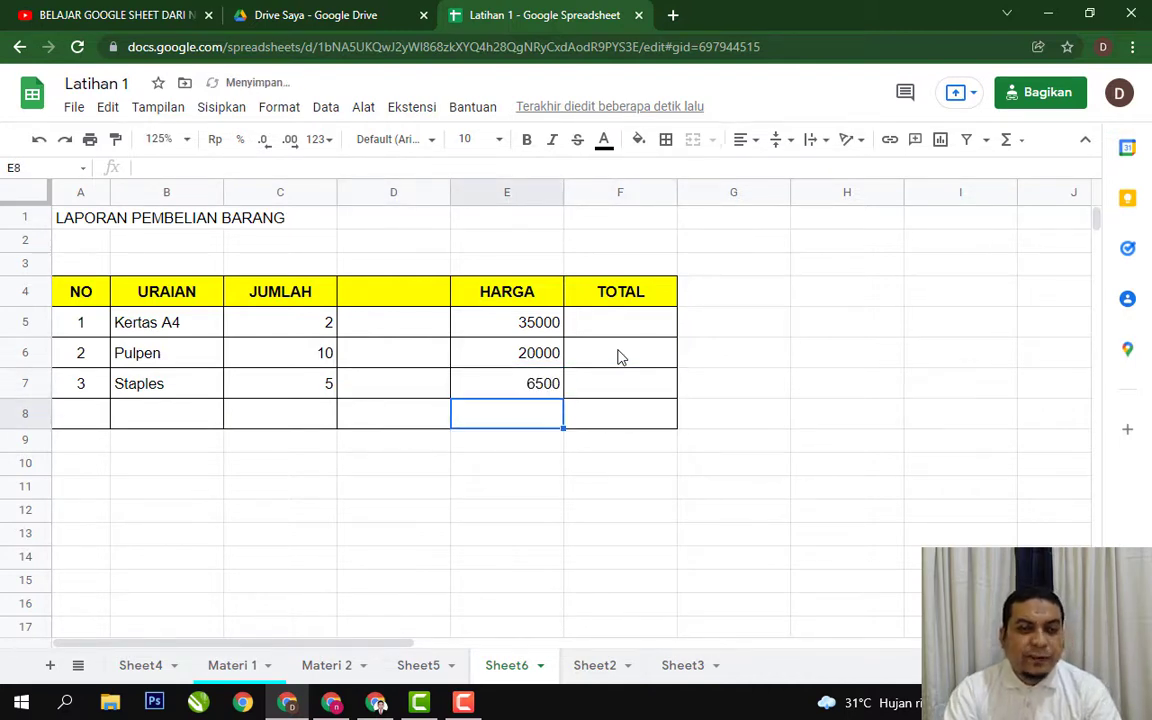
# Step: Format the HARGA cells E5:E8 with the Angka number format and no decimal places
pyautogui.press('Up')
pyautogui.press('Up')
pyautogui.press('Up')
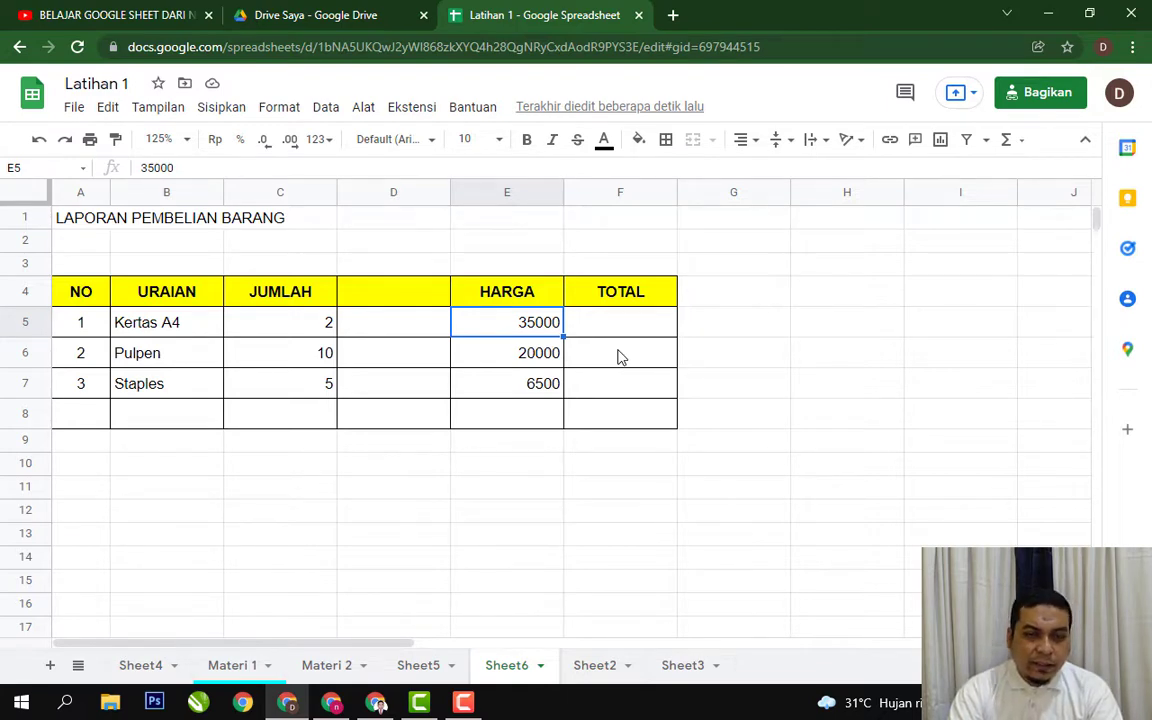
pyautogui.hotkey('shift', 'Down')
pyautogui.hotkey('shift', 'Down')
pyautogui.hotkey('shift', 'Down')
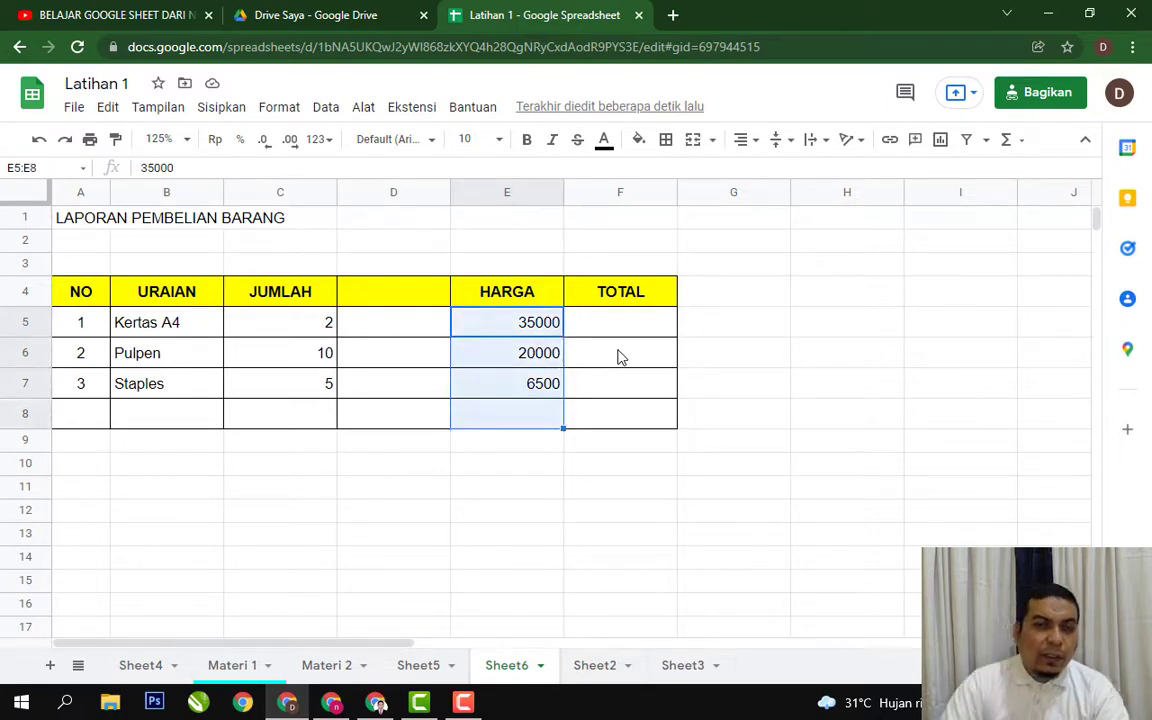
pyautogui.click(284, 108)
pyautogui.click(285, 84)
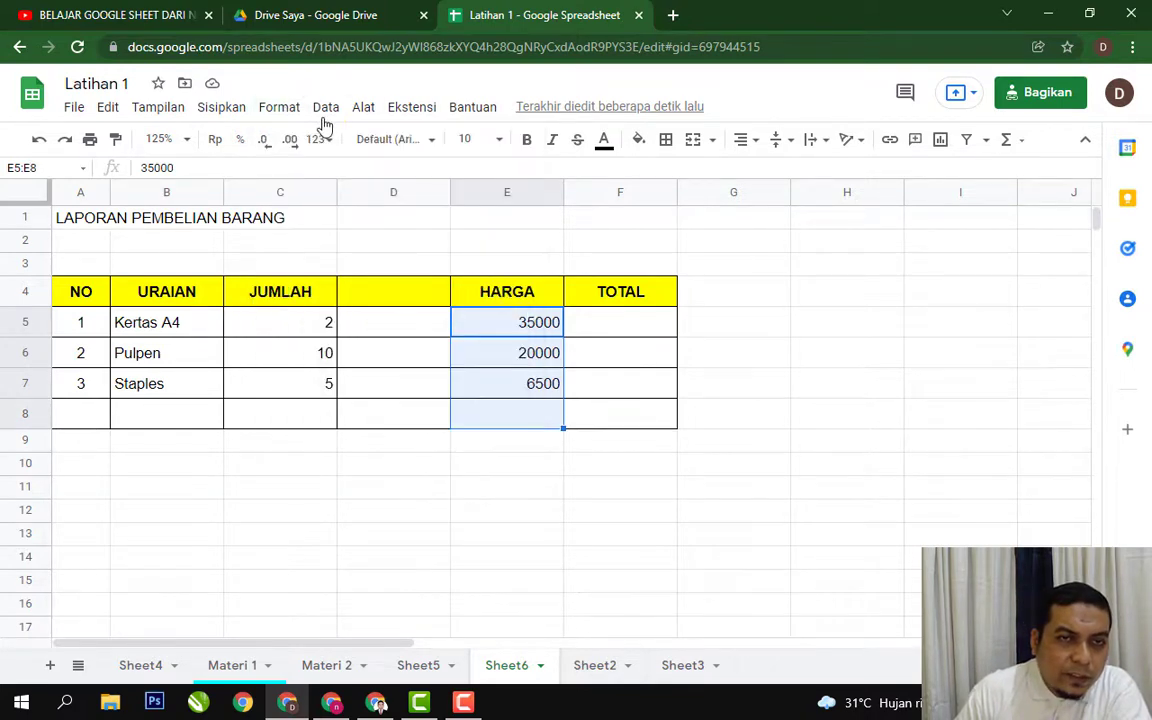
pyautogui.click(330, 141)
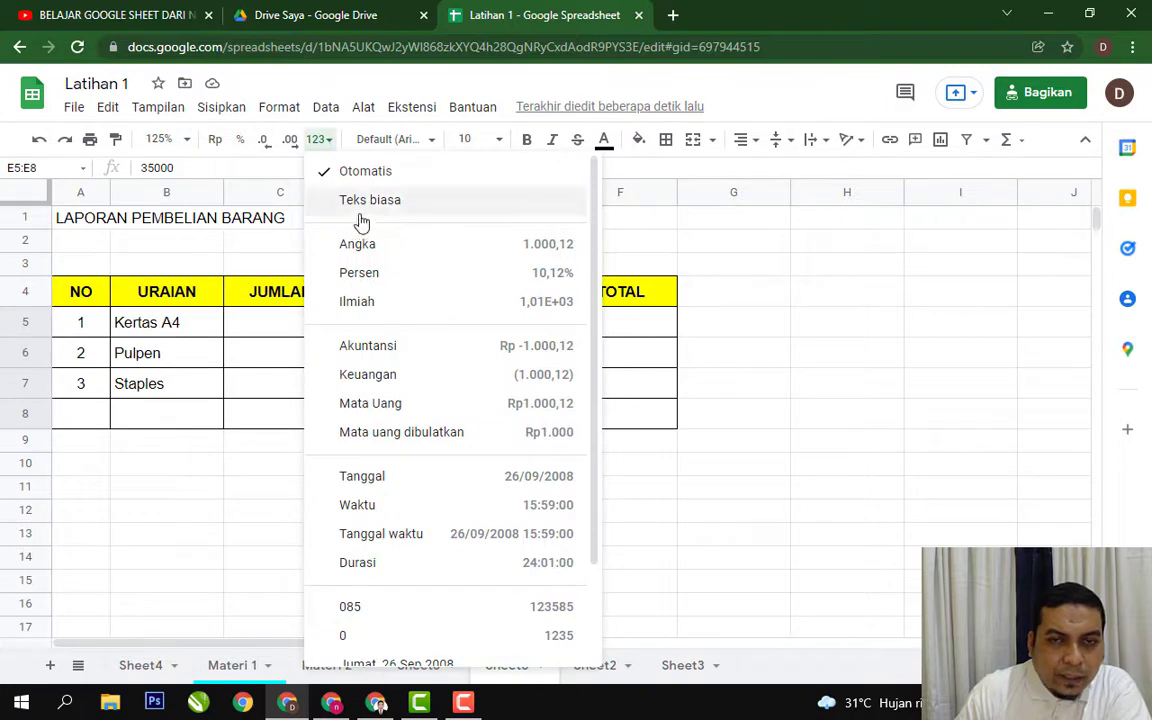
pyautogui.click(540, 257)
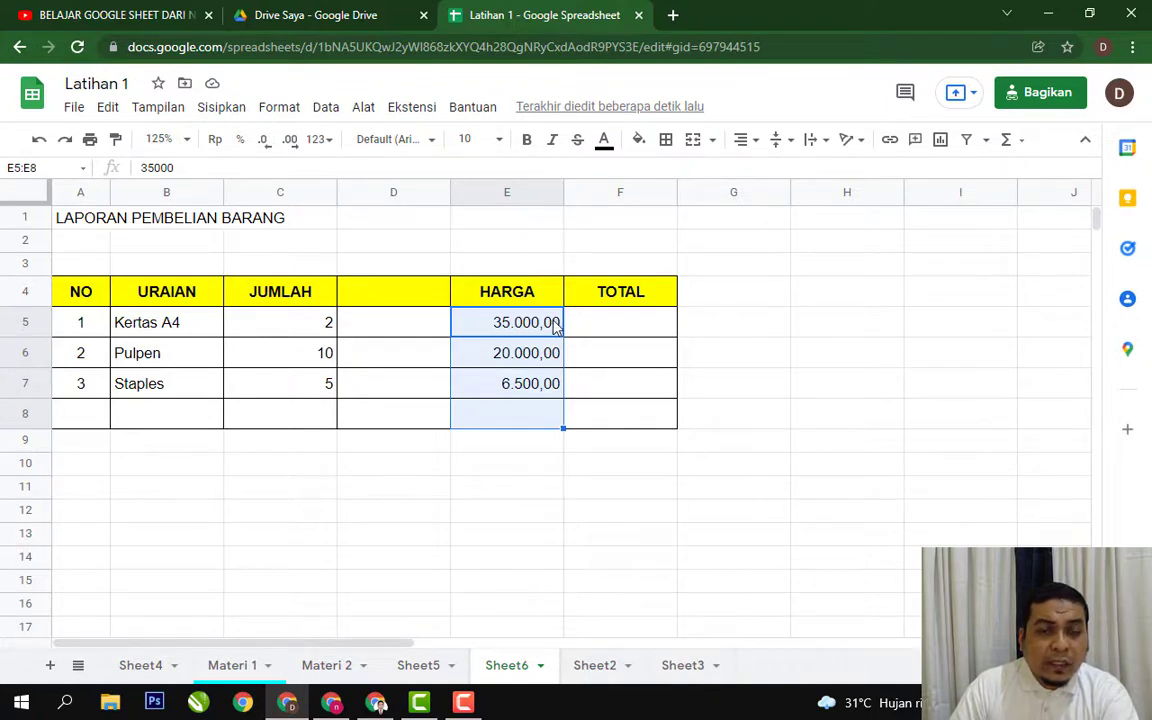
pyautogui.click(266, 141)
pyautogui.click(266, 141)
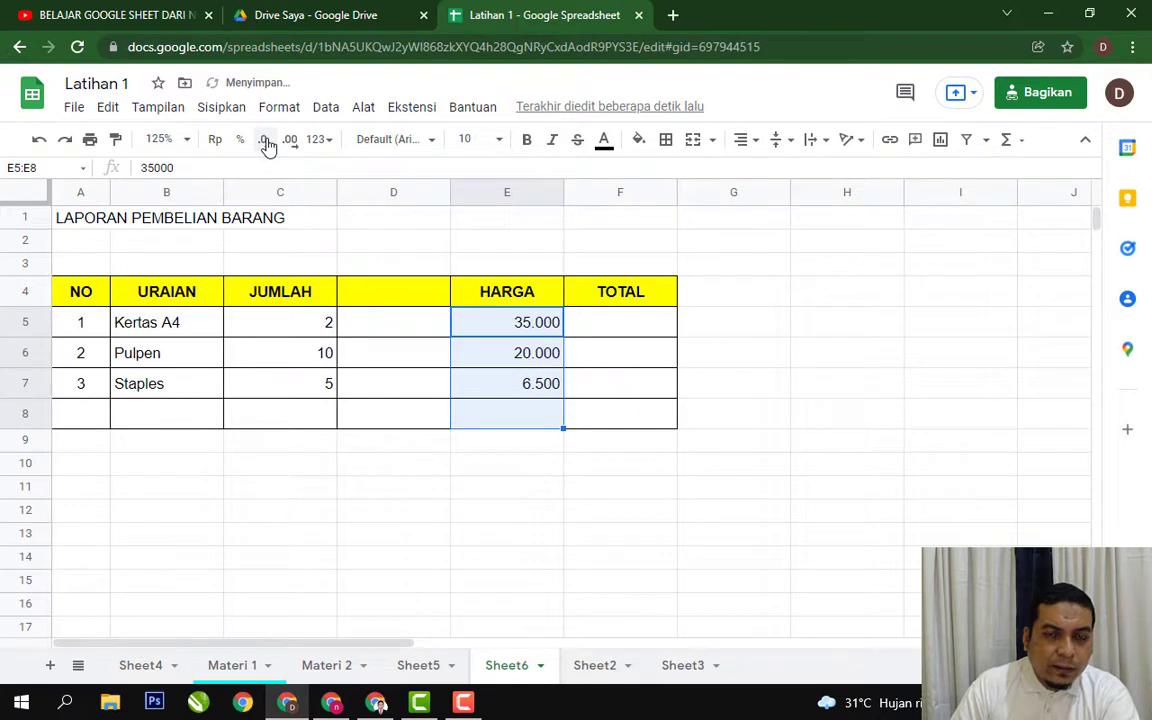
# Step: Inspect the unformatted content of the Kertas A4 price cell E5 without changing it
pyautogui.click(836, 362)
pyautogui.click(548, 327)
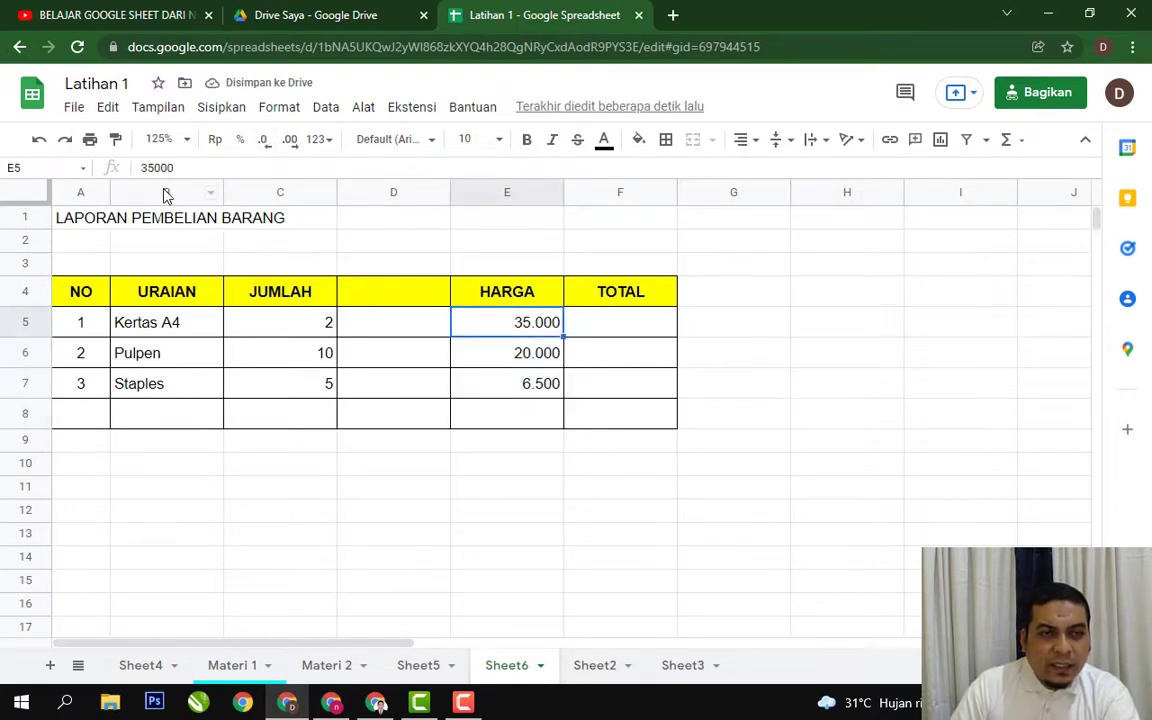
pyautogui.doubleClick(506, 336)
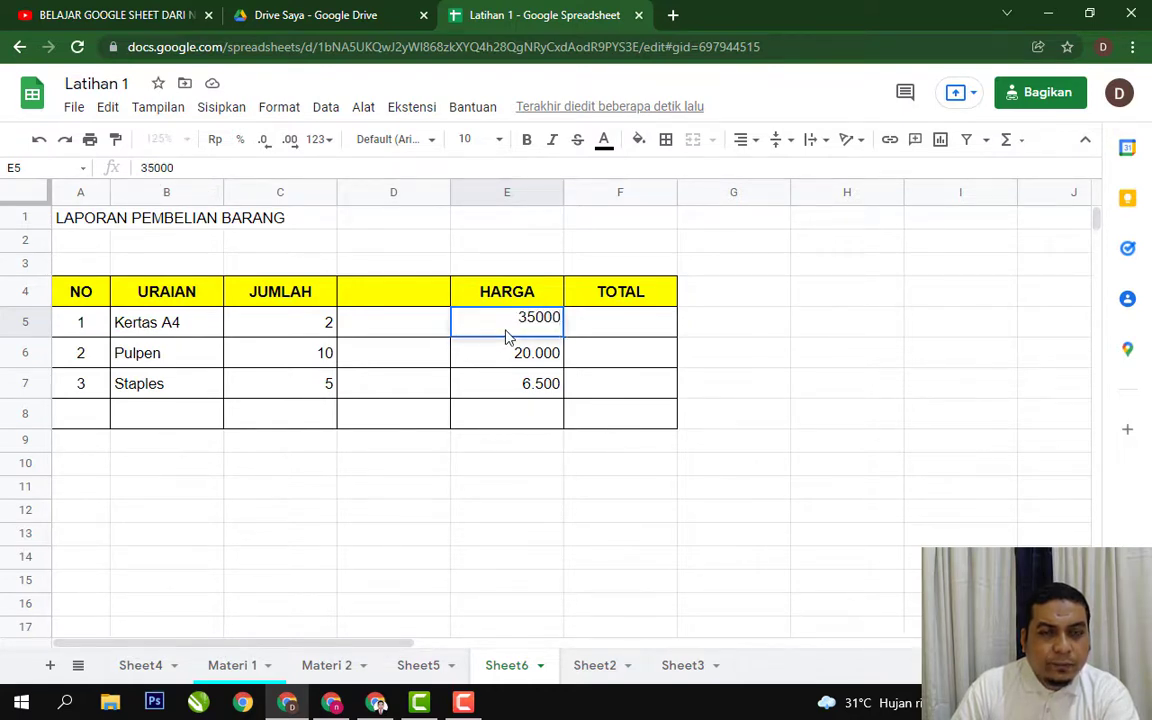
pyautogui.press('Return')
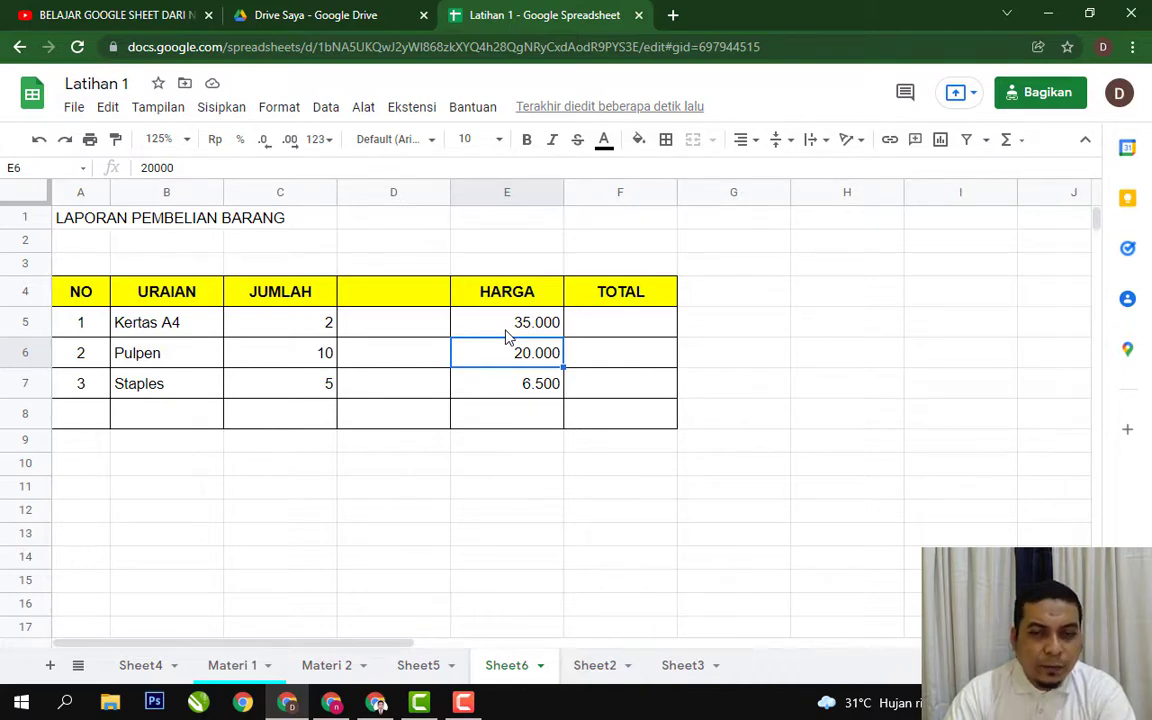
pyautogui.press('Down')
pyautogui.press('Down')
pyautogui.press('Down')
pyautogui.press('Down')
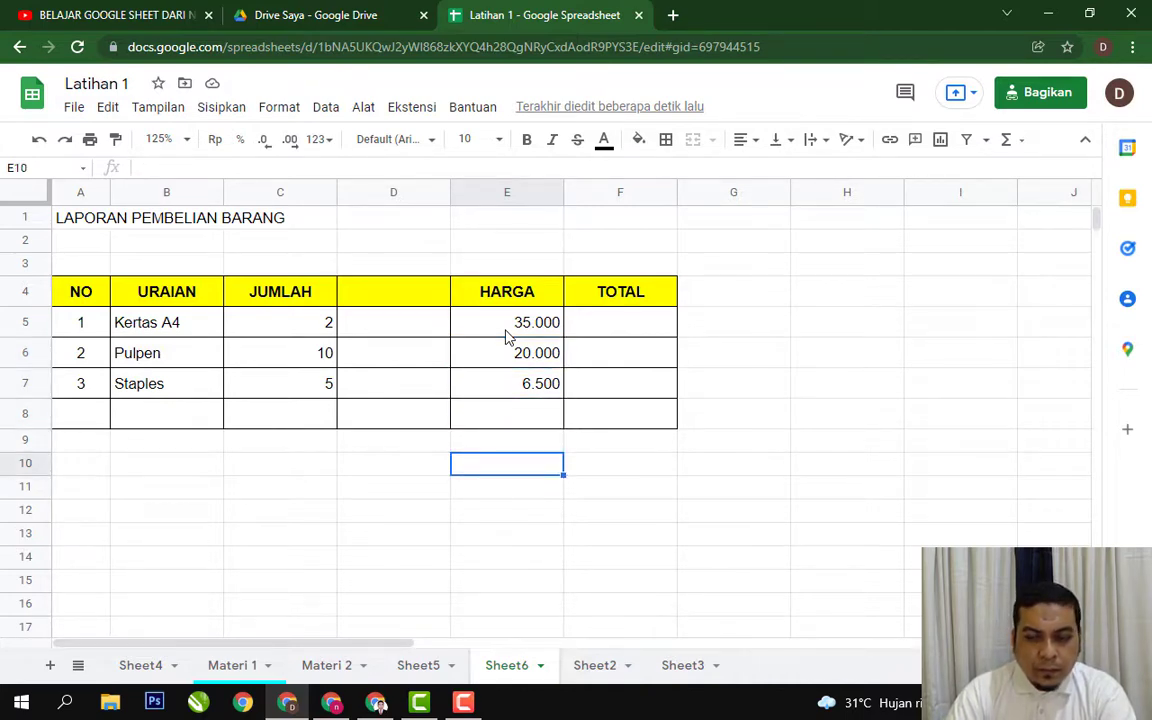
pyautogui.press('Up')
pyautogui.press('Up')
pyautogui.press('Up')
pyautogui.press('Up')
pyautogui.press('Up')
pyautogui.press('Up')
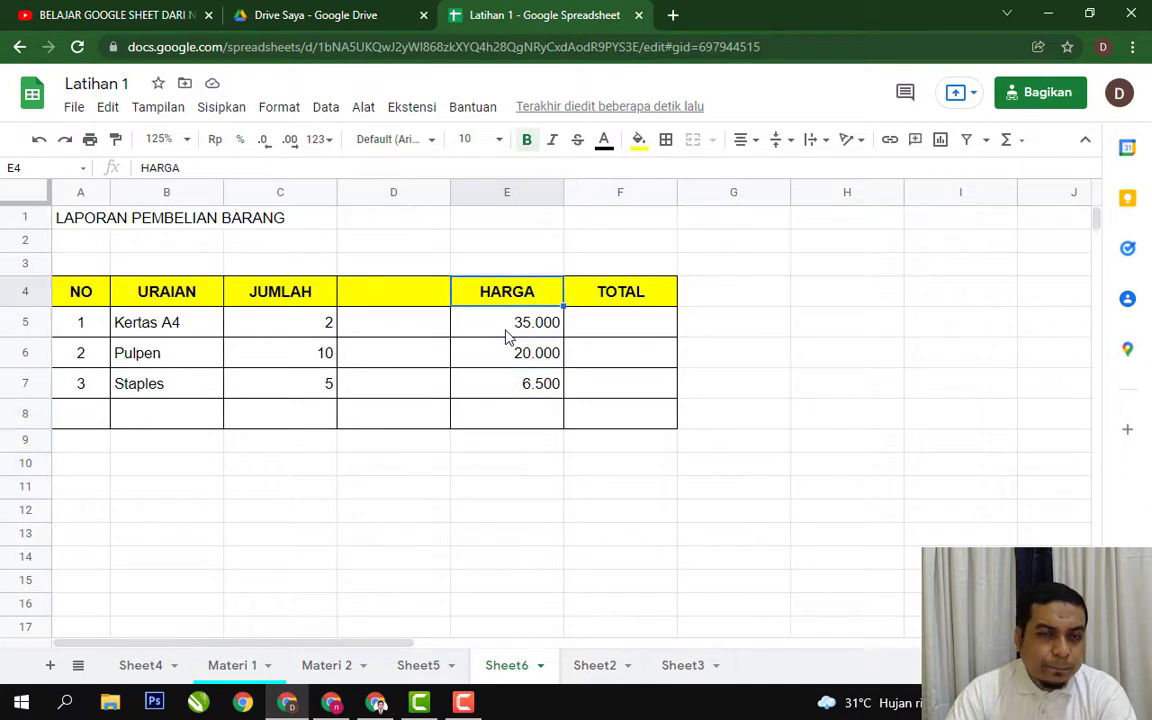
pyautogui.press('Left')
pyautogui.press('Left')
pyautogui.press('Left')
pyautogui.press('Down')
pyautogui.press('Right')
pyautogui.press('Right')
pyautogui.press('Right')
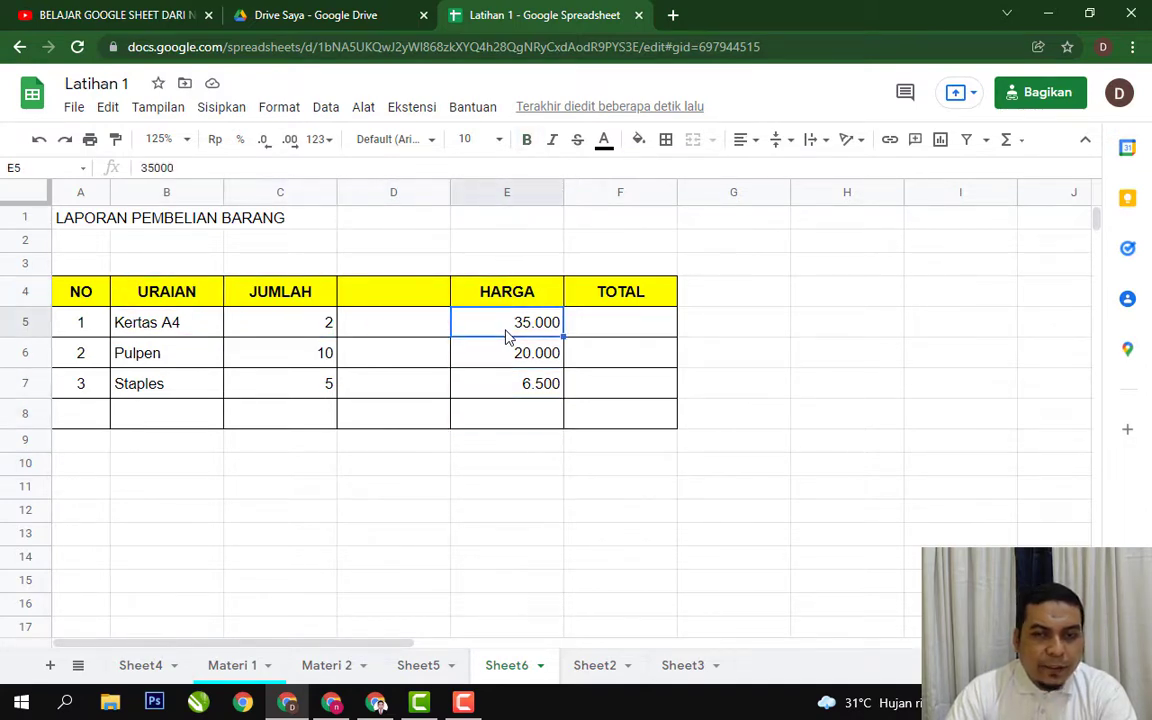
pyautogui.click(324, 322)
pyautogui.press('Right')
pyautogui.press('Right')
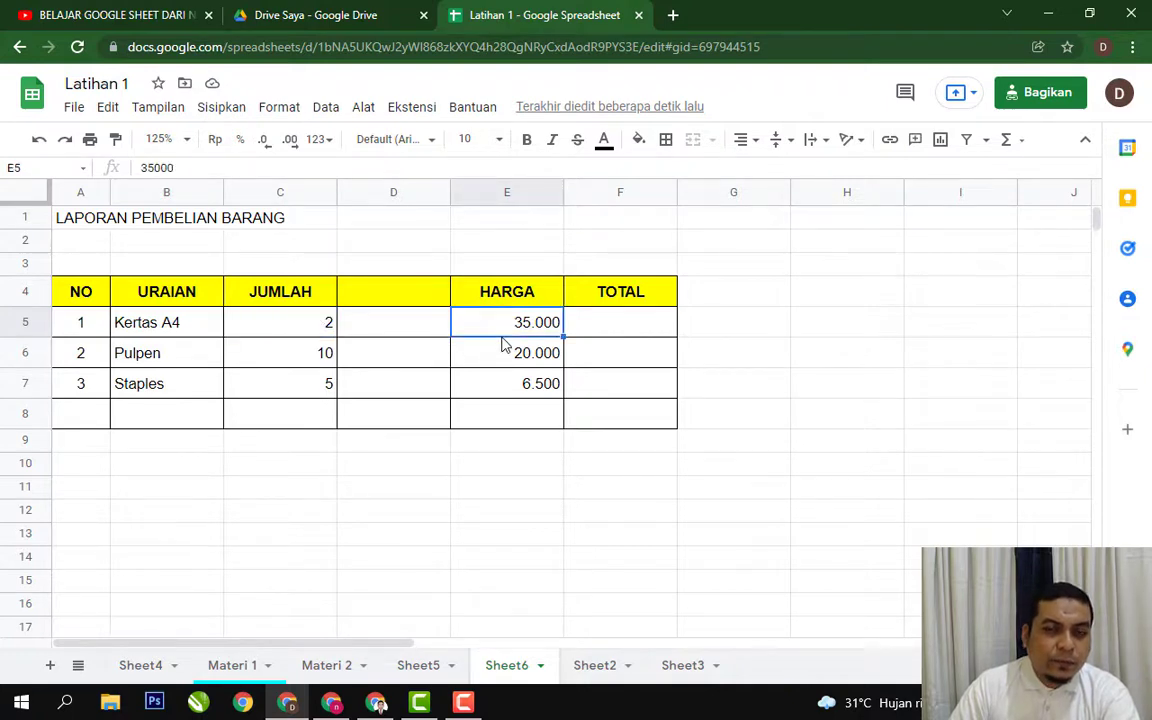
# Step: Calculate the TOTAL of Kertas A4 in F5 with =C5*E5 and accept the suggested autofill for F6:F7
pyautogui.click(629, 336)
pyautogui.write('=')
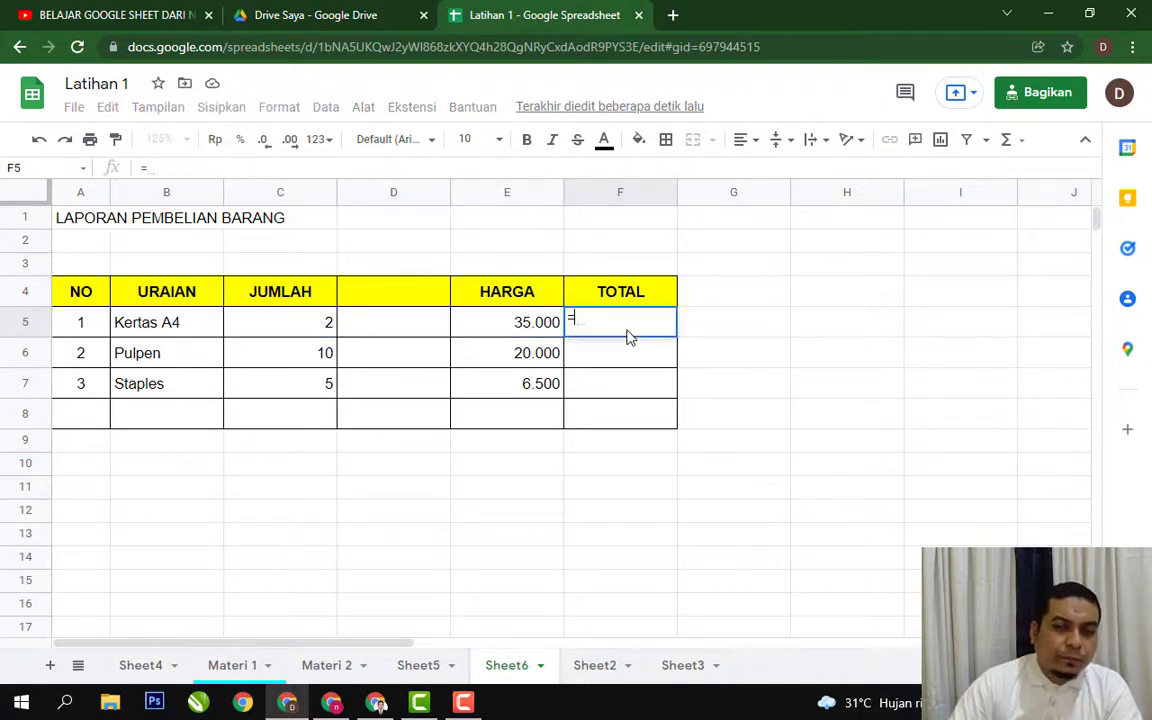
pyautogui.click(312, 330)
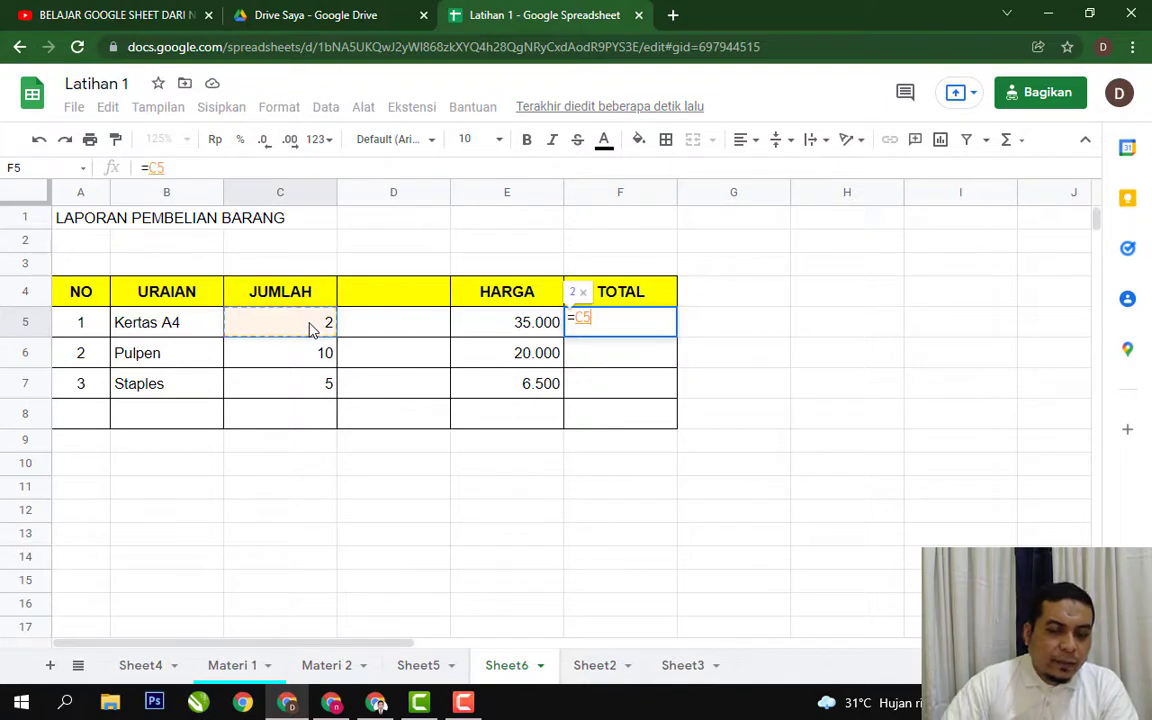
pyautogui.write('*')
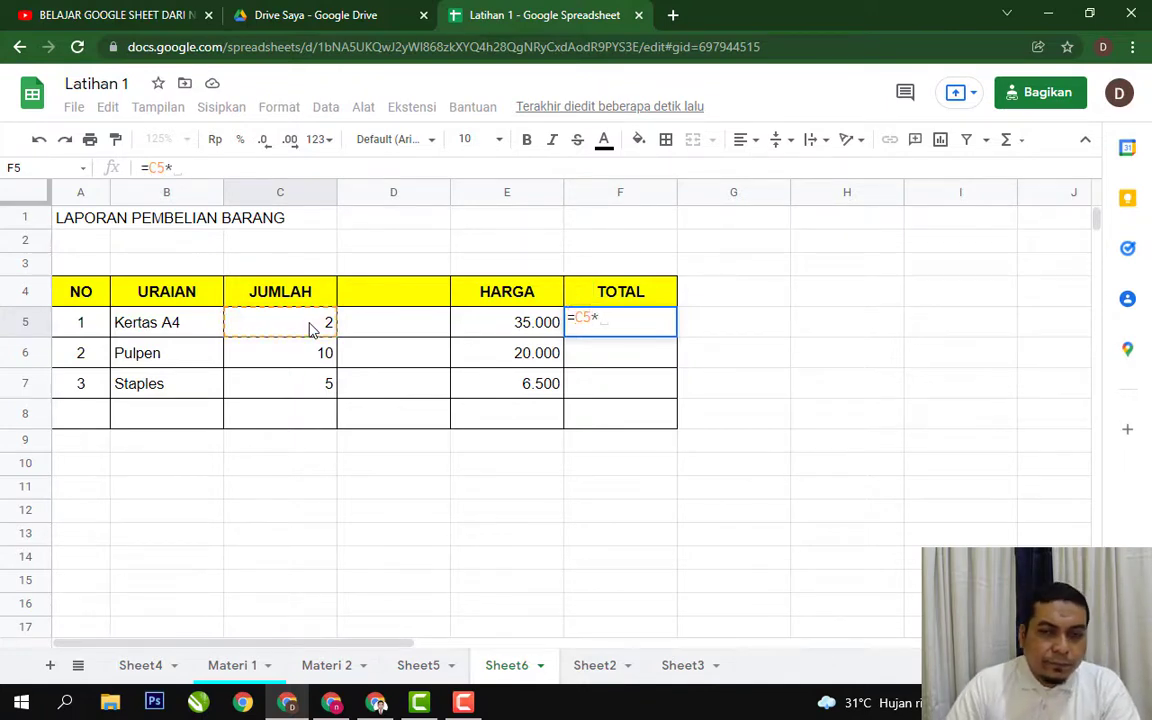
pyautogui.click(515, 325)
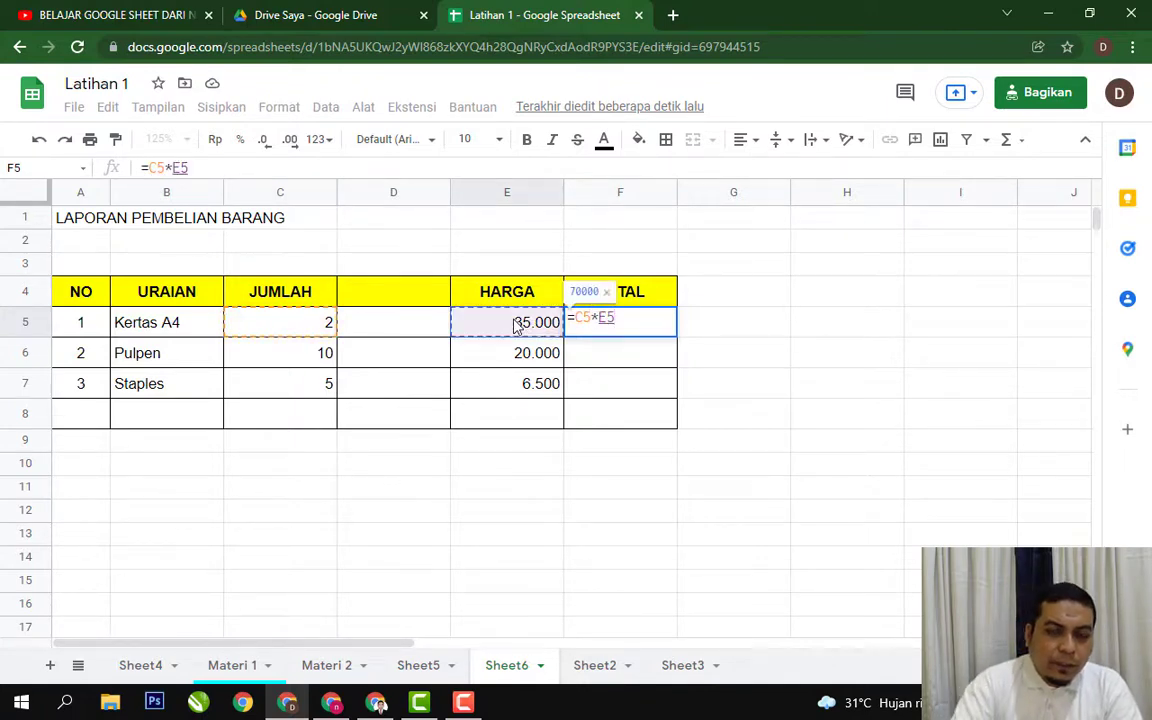
pyautogui.press('Return')
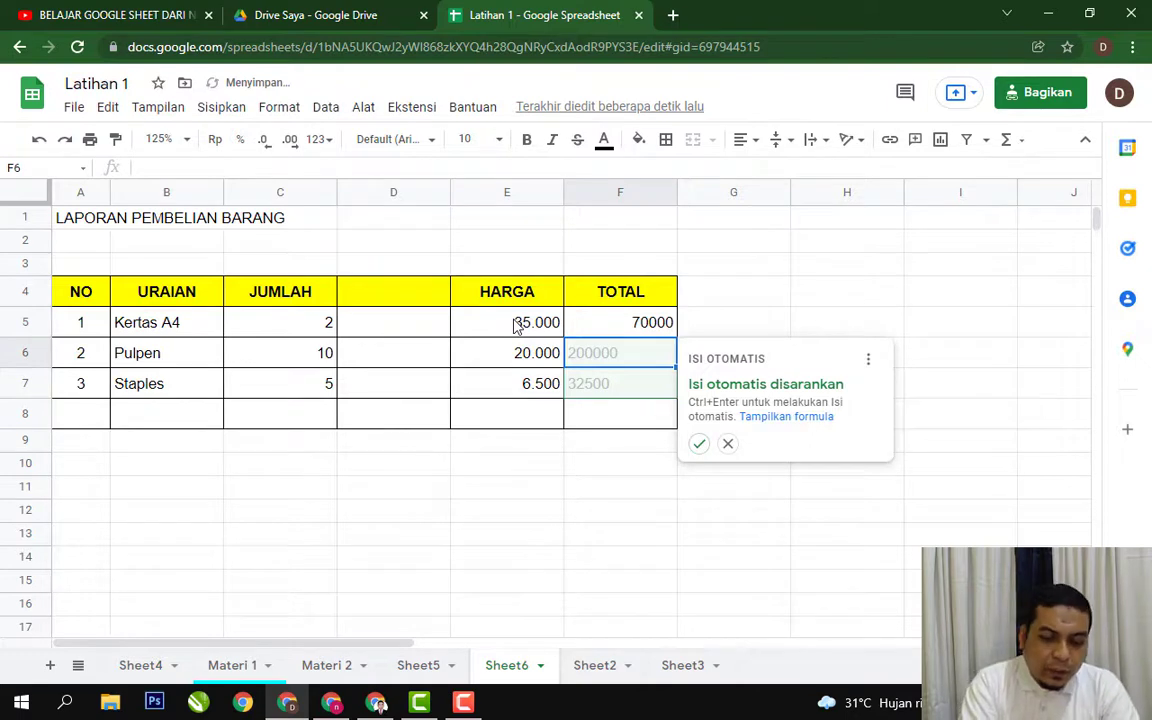
pyautogui.hotkey('ctrl', 'Return')
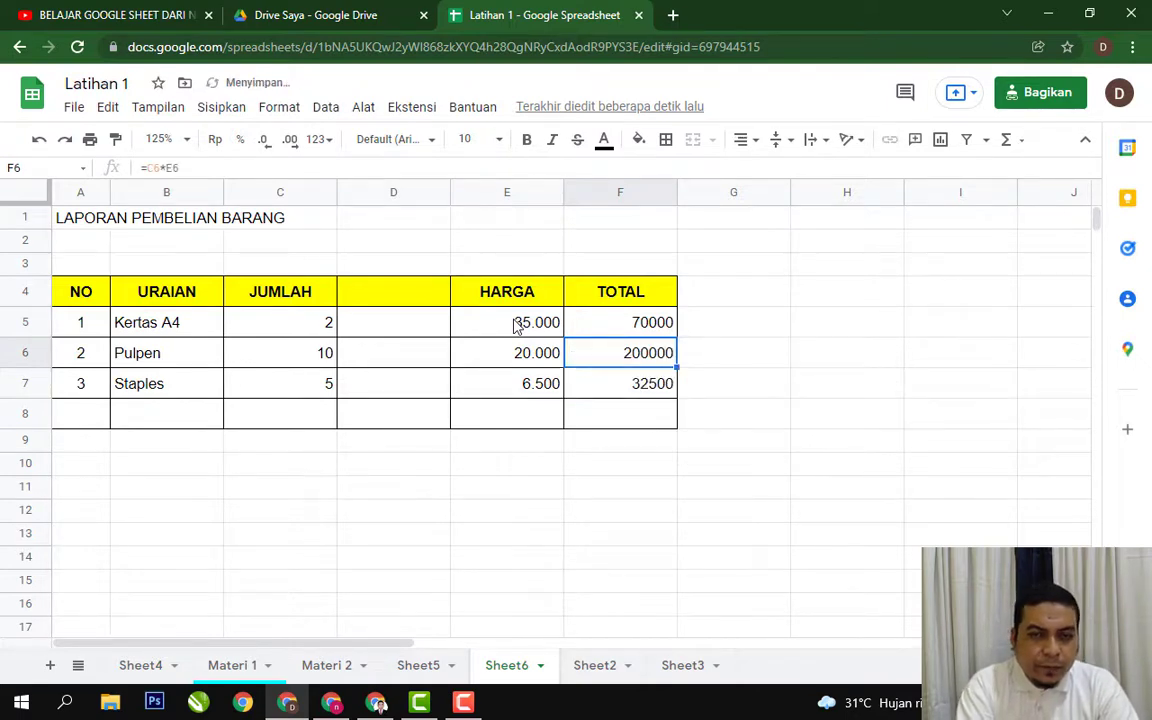
# Step: Format the TOTAL cells F5:F8 with the Angka number format and no decimal places
pyautogui.moveTo(614, 326); pyautogui.dragTo(640, 396)
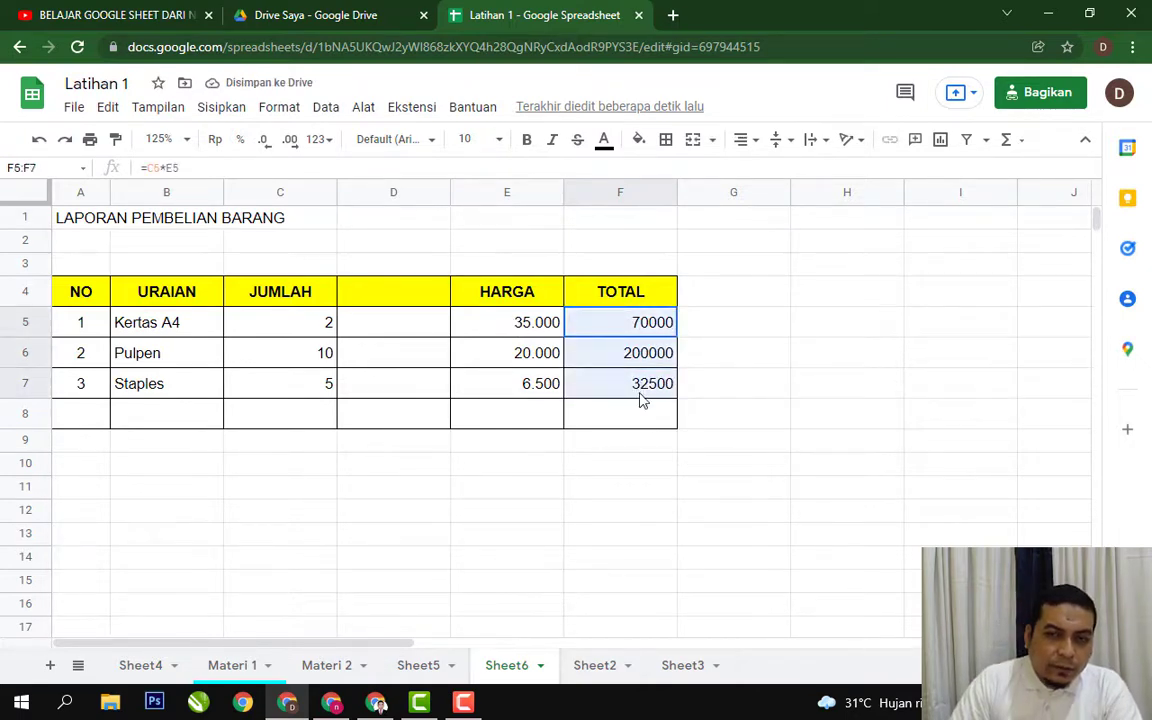
pyautogui.click(700, 337)
pyautogui.moveTo(643, 324); pyautogui.dragTo(627, 414)
pyautogui.click(316, 139)
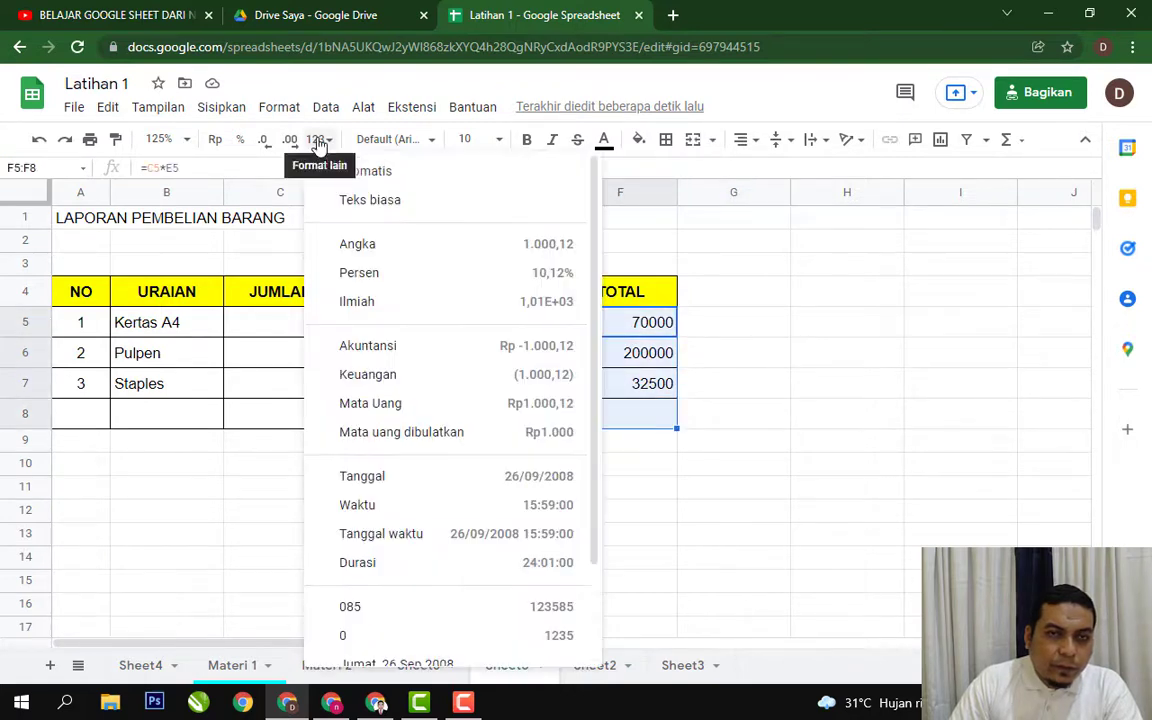
pyautogui.click(450, 247)
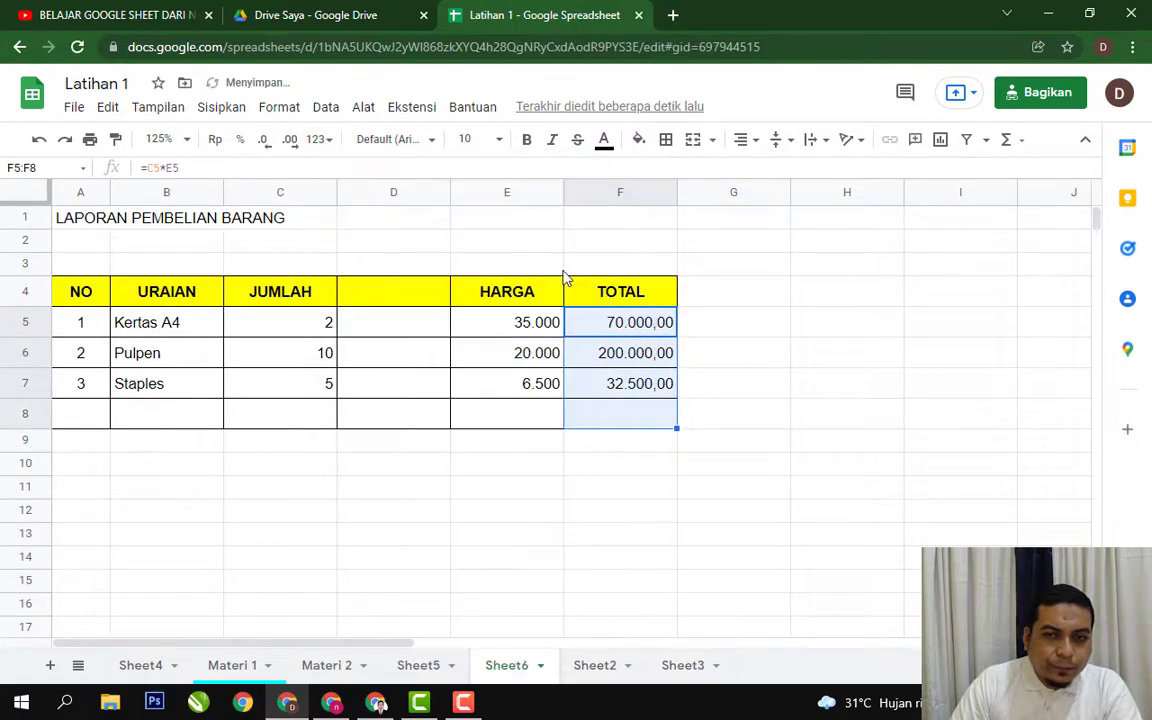
pyautogui.click(272, 148)
pyautogui.click(277, 149)
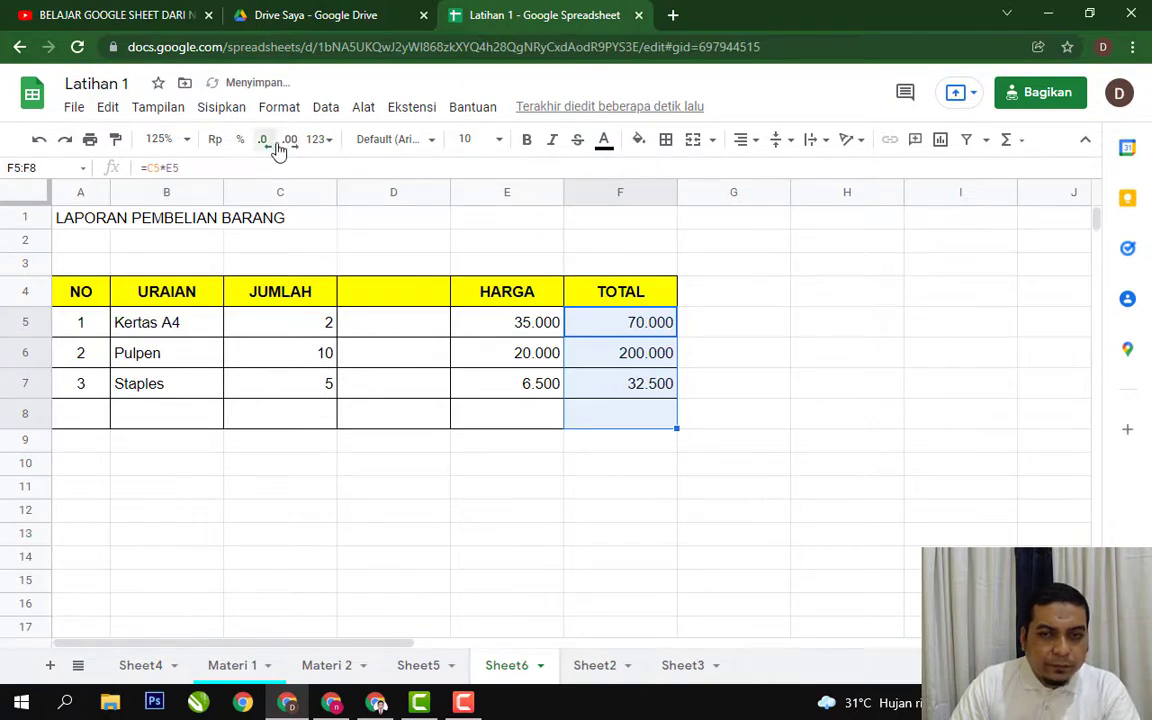
pyautogui.click(879, 301)
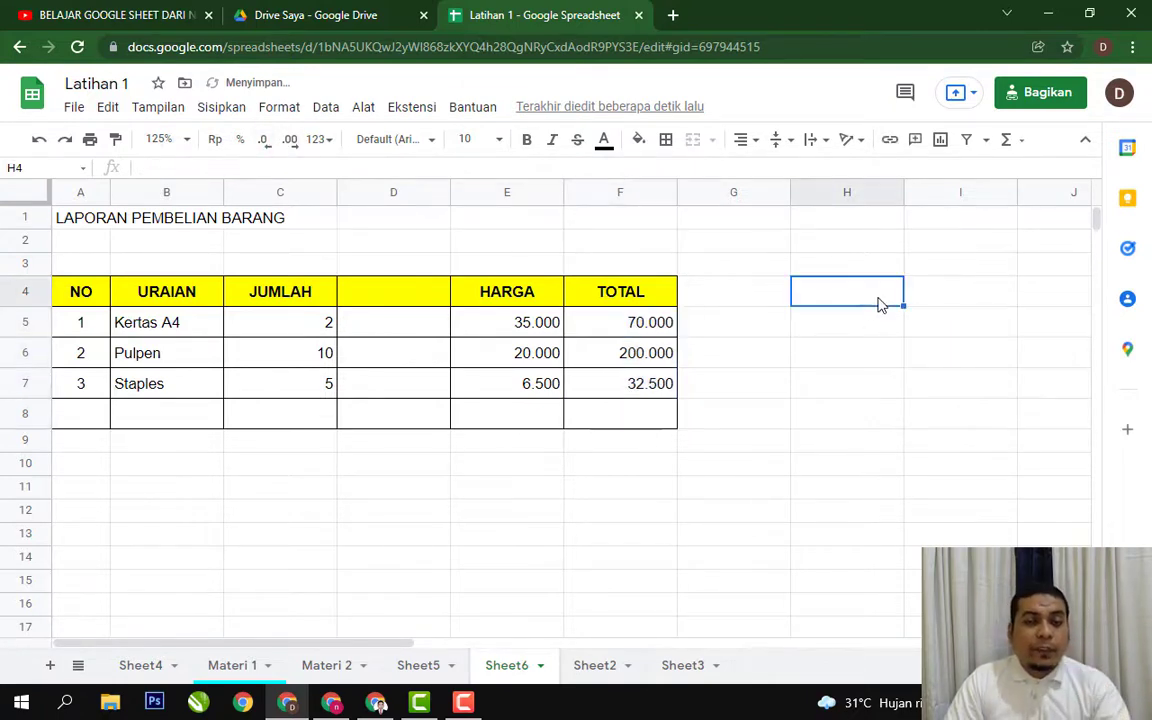
# Step: Try changing the JUMLAH of Kertas A4 in C5 to 2 RIM and examine the note on its TOTAL in F5
pyautogui.click(327, 330)
pyautogui.doubleClick(327, 330)
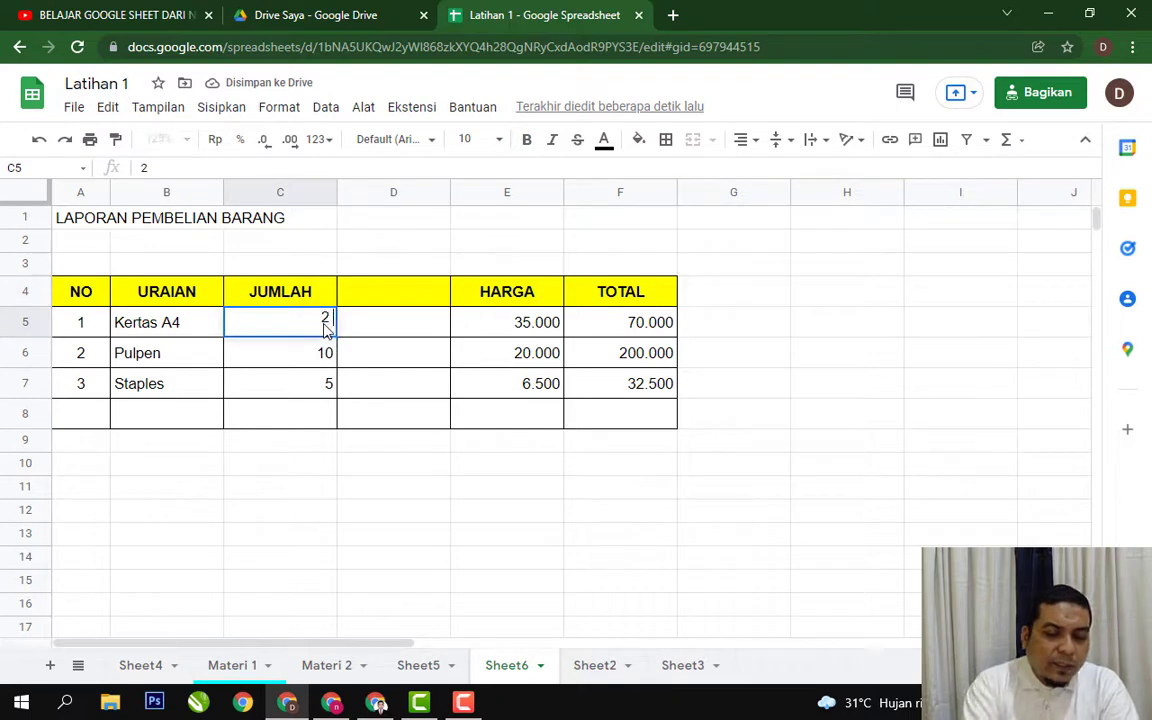
pyautogui.write('RIM')
pyautogui.press('Return')
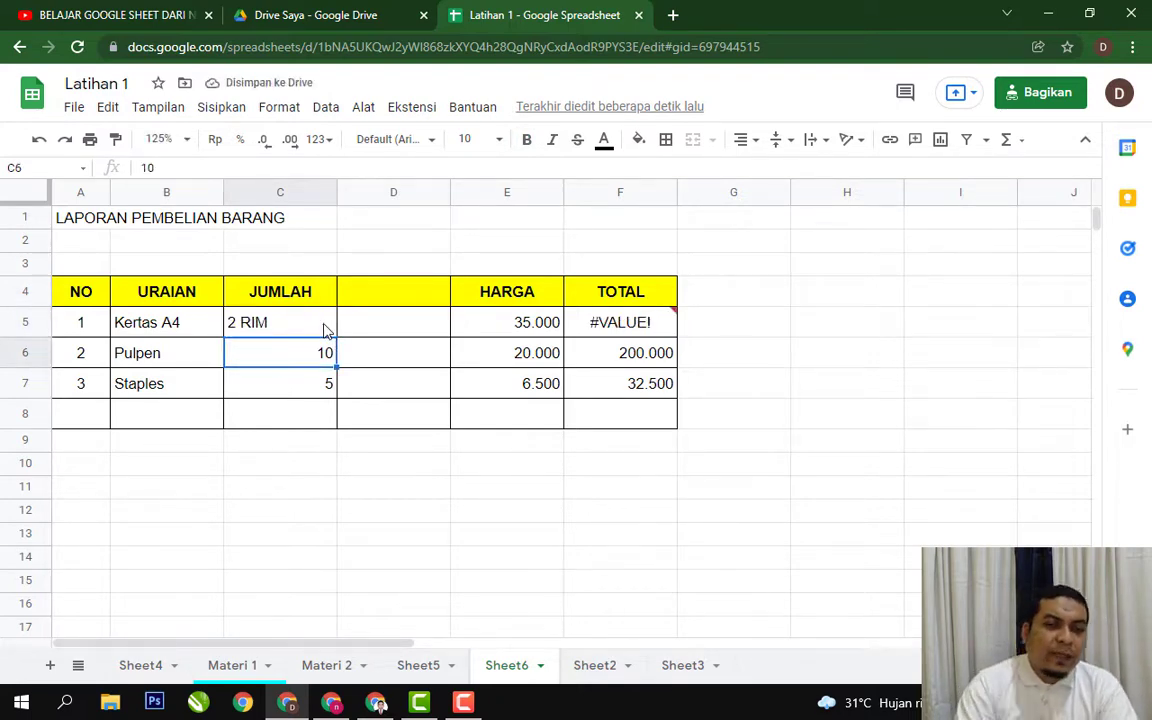
pyautogui.click(262, 331)
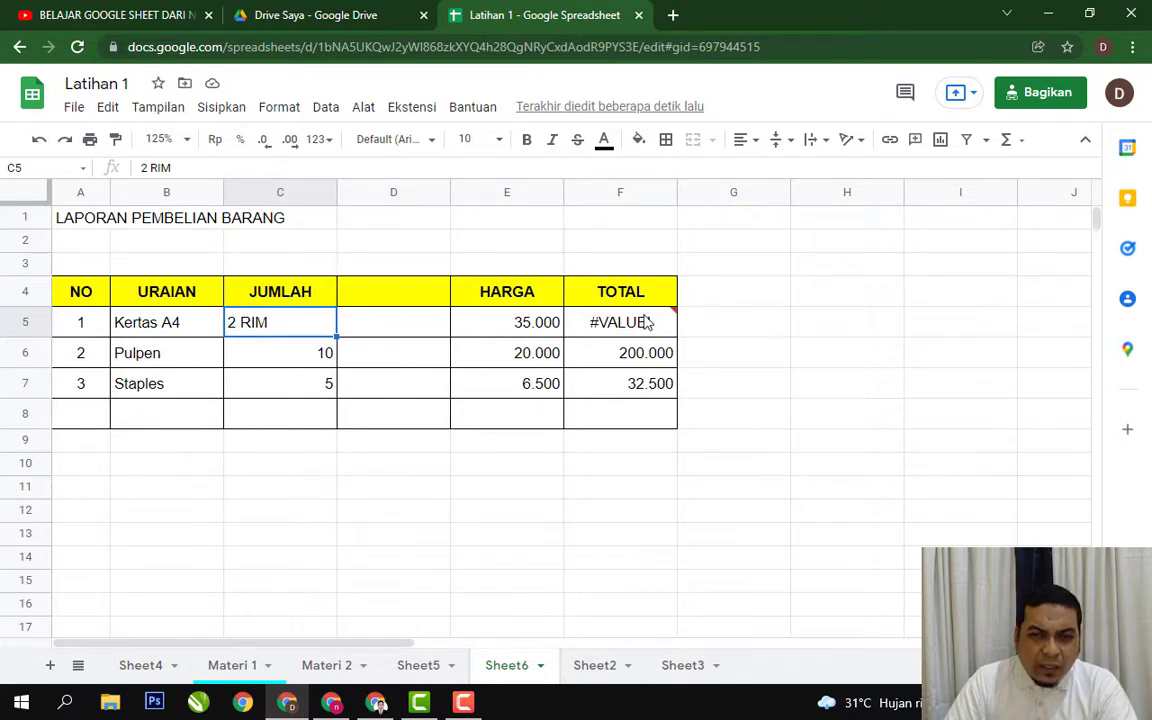
pyautogui.moveTo(655, 326)
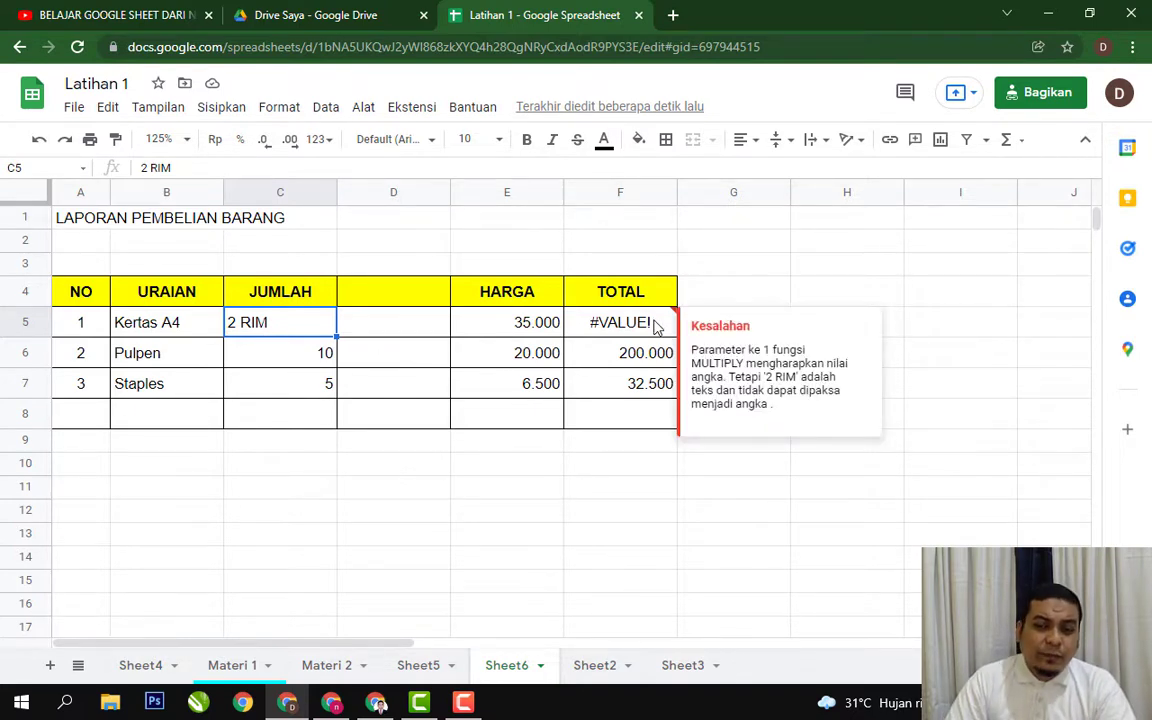
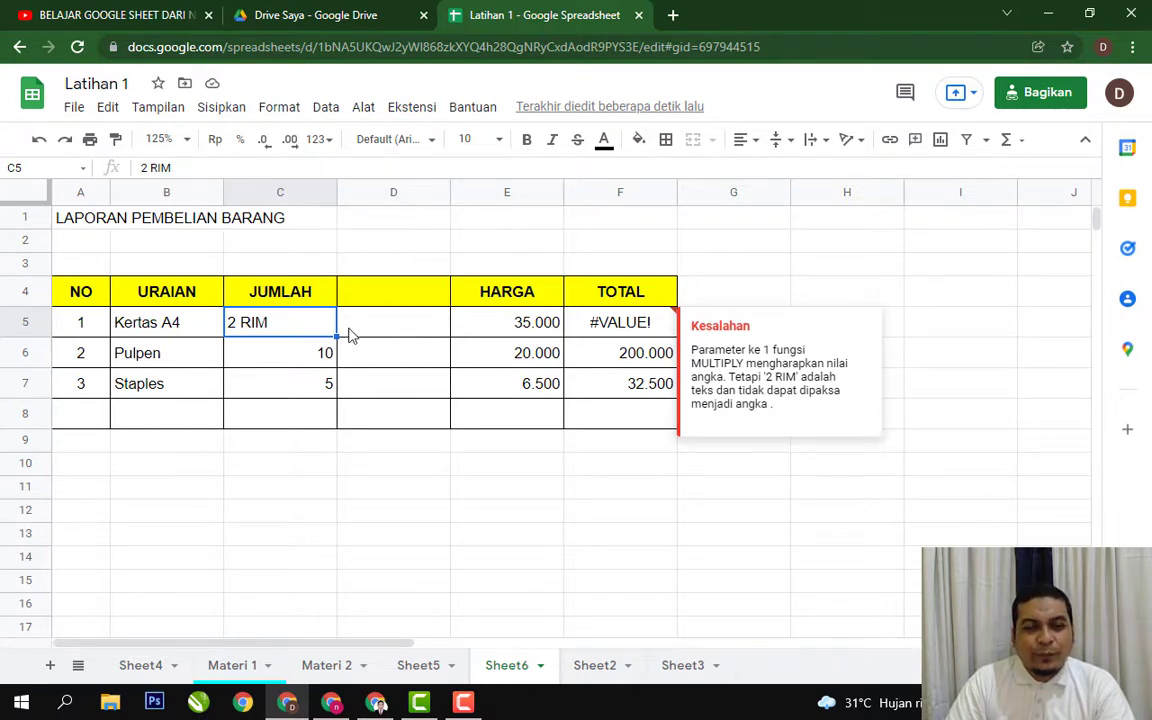
# Step: Remove the RIM text from the JUMLAH of Kertas A4 in C5, leaving only the number 2
pyautogui.doubleClick(300, 326)
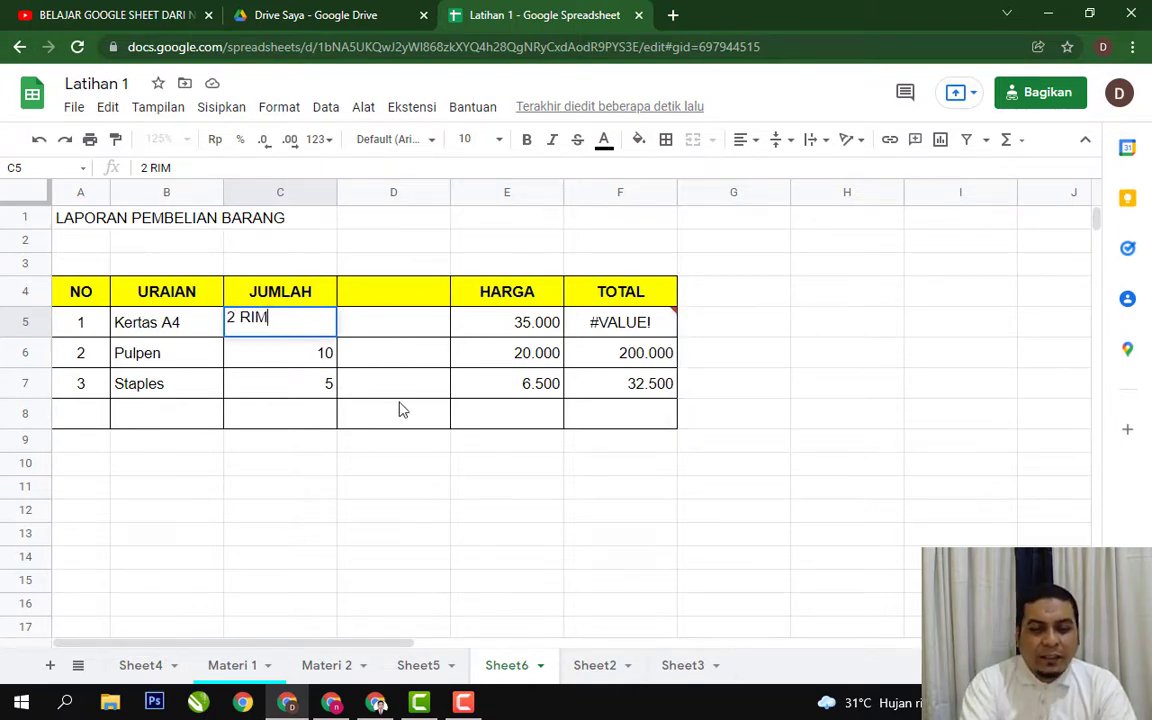
pyautogui.press('BackSpace')
pyautogui.press('BackSpace')
pyautogui.press('BackSpace')
pyautogui.press('Return')
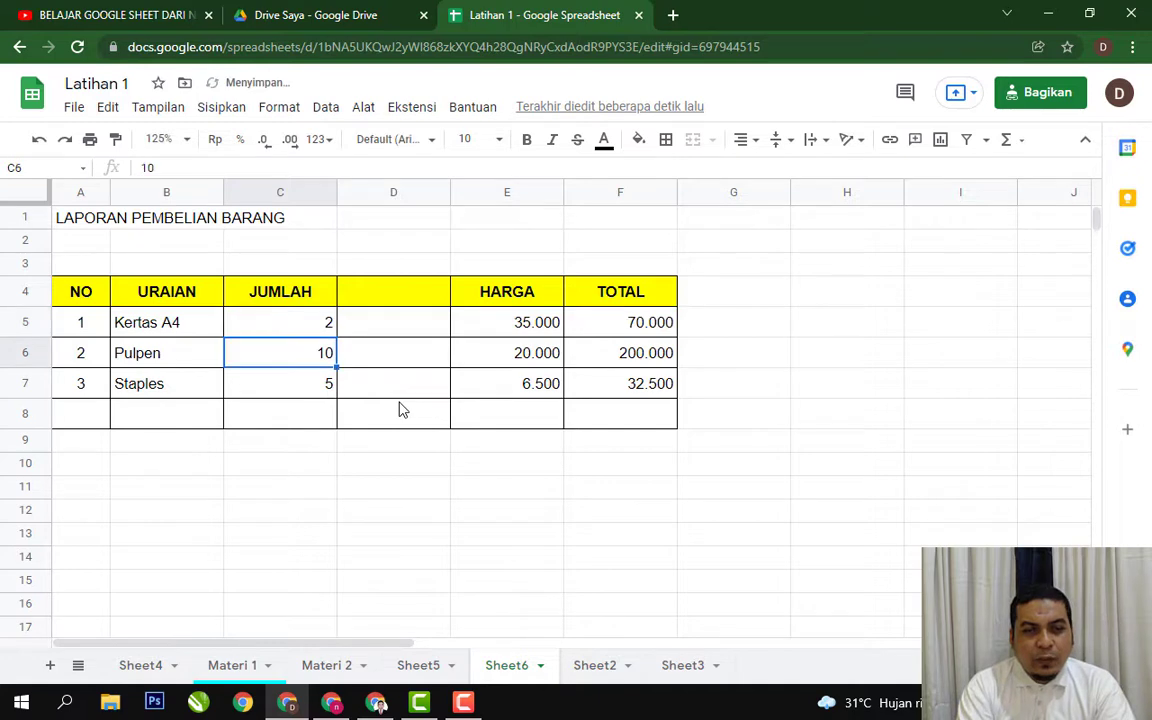
# Step: Enter the units Rim, Kotak and Pcs in D5:D7 beside the quantities of Kertas A4, Pulpen and Staples
pyautogui.press('Up')
pyautogui.press('Right')
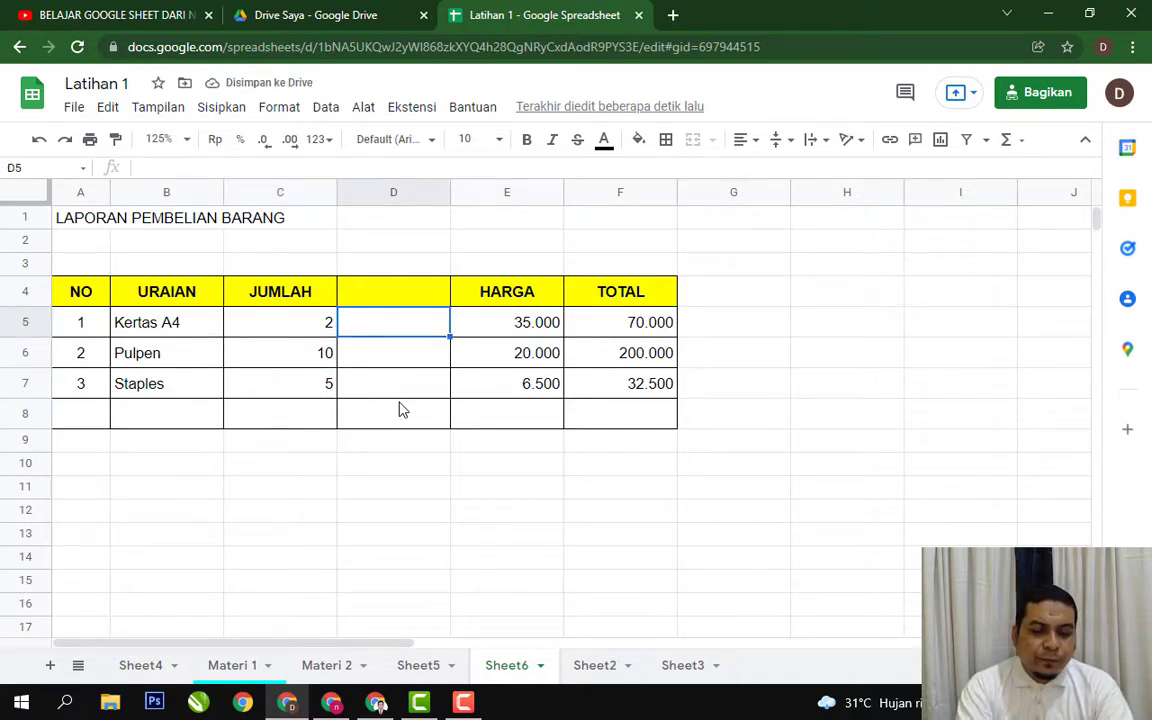
pyautogui.write('Rim')
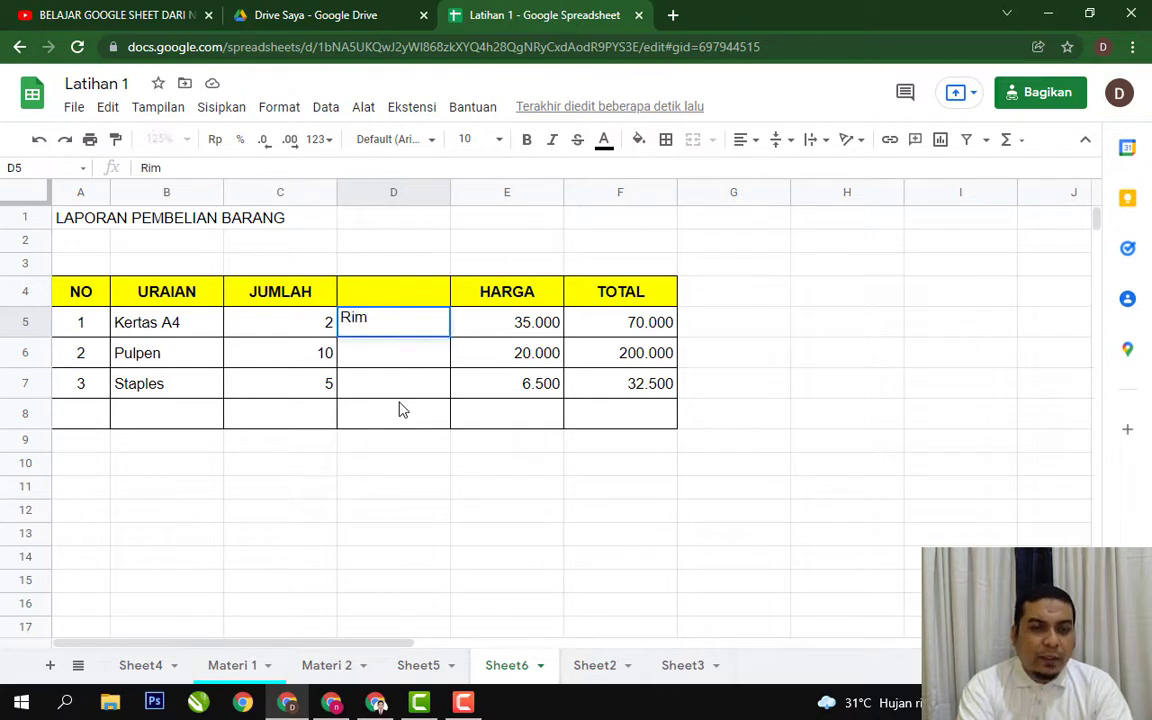
pyautogui.press('Return')
pyautogui.write('Kota')
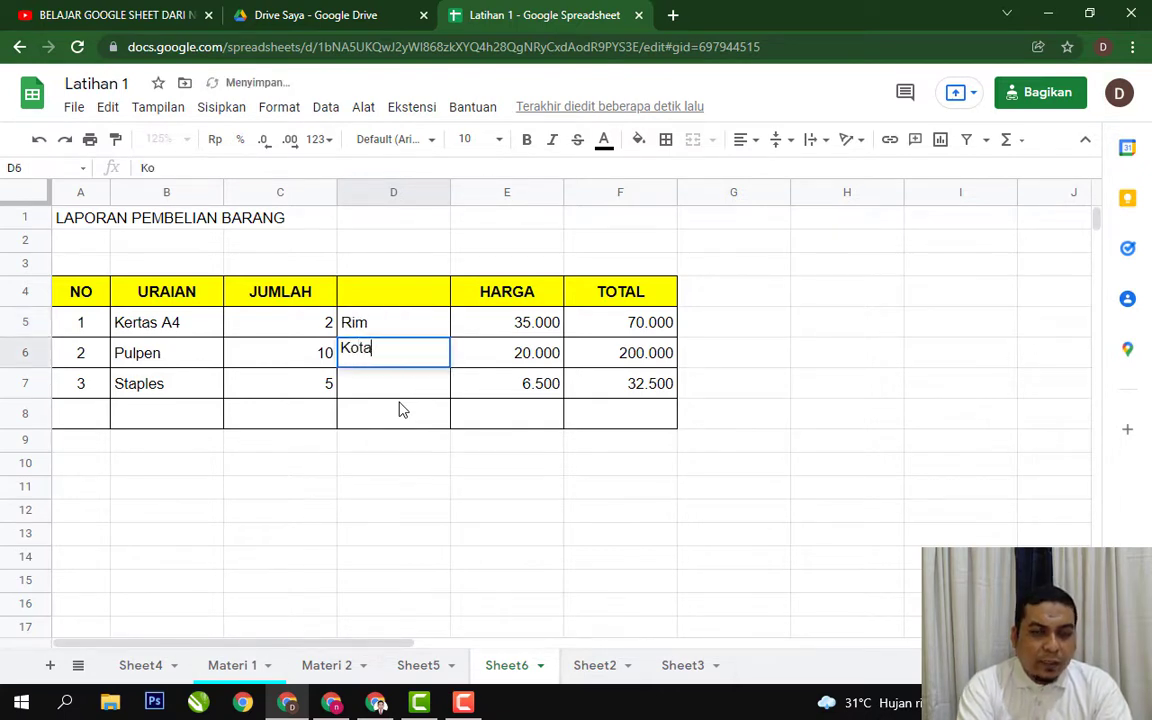
pyautogui.write('k')
pyautogui.press('Return')
pyautogui.write('P')
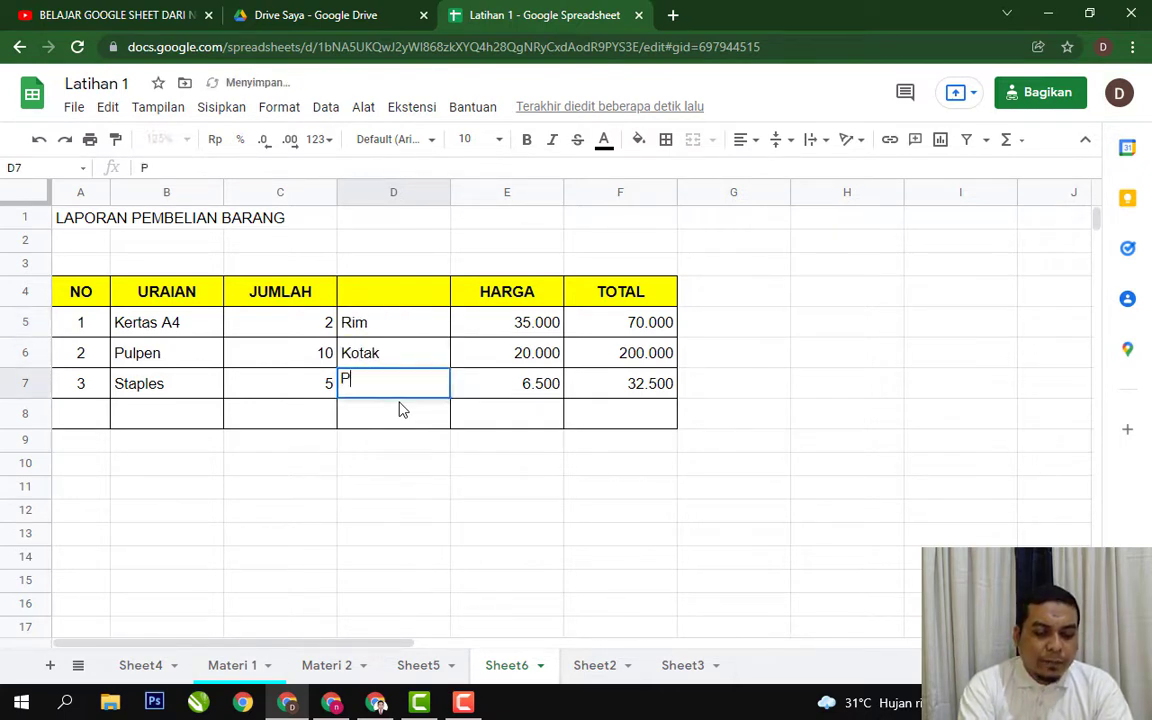
pyautogui.write('cs')
pyautogui.press('Return')
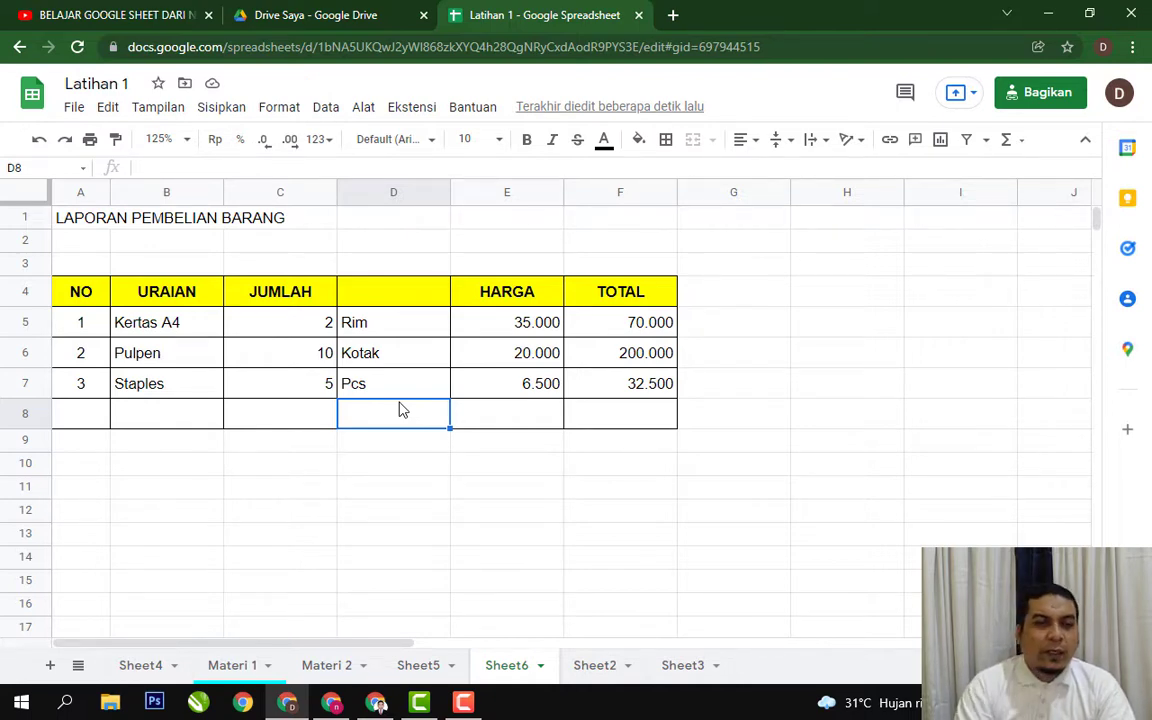
# Step: Merge the JUMLAH header cell C4 with the empty header cell D4
pyautogui.click(436, 446)
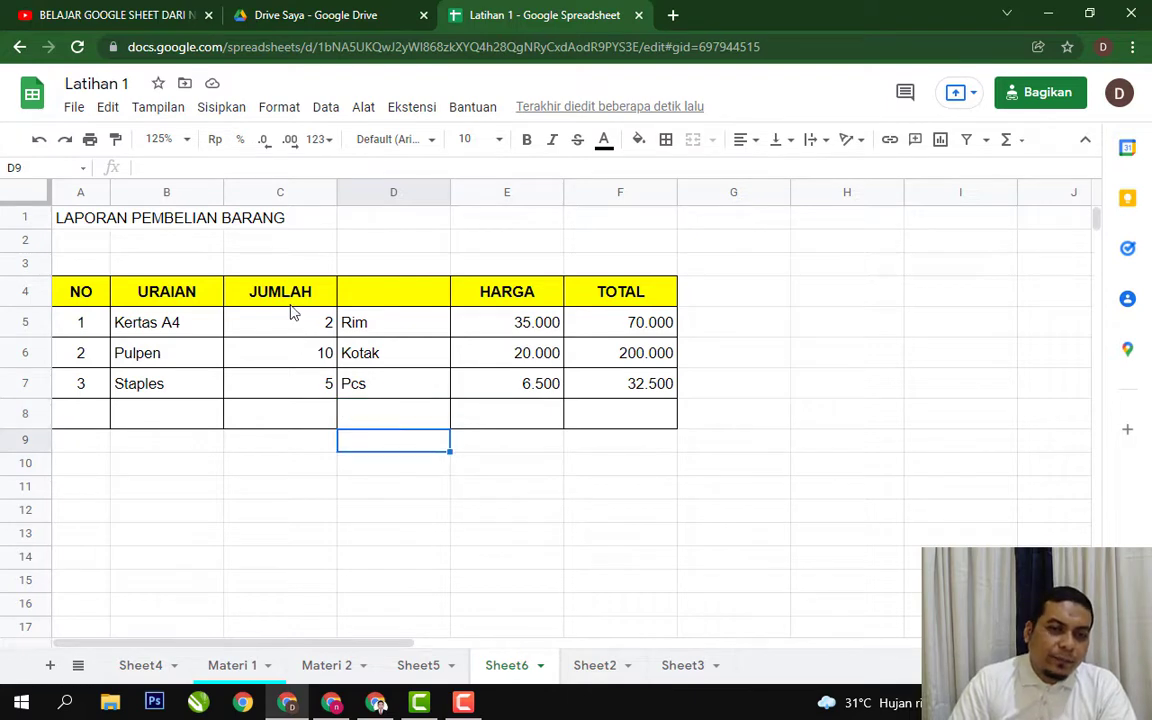
pyautogui.moveTo(318, 298); pyautogui.dragTo(362, 296)
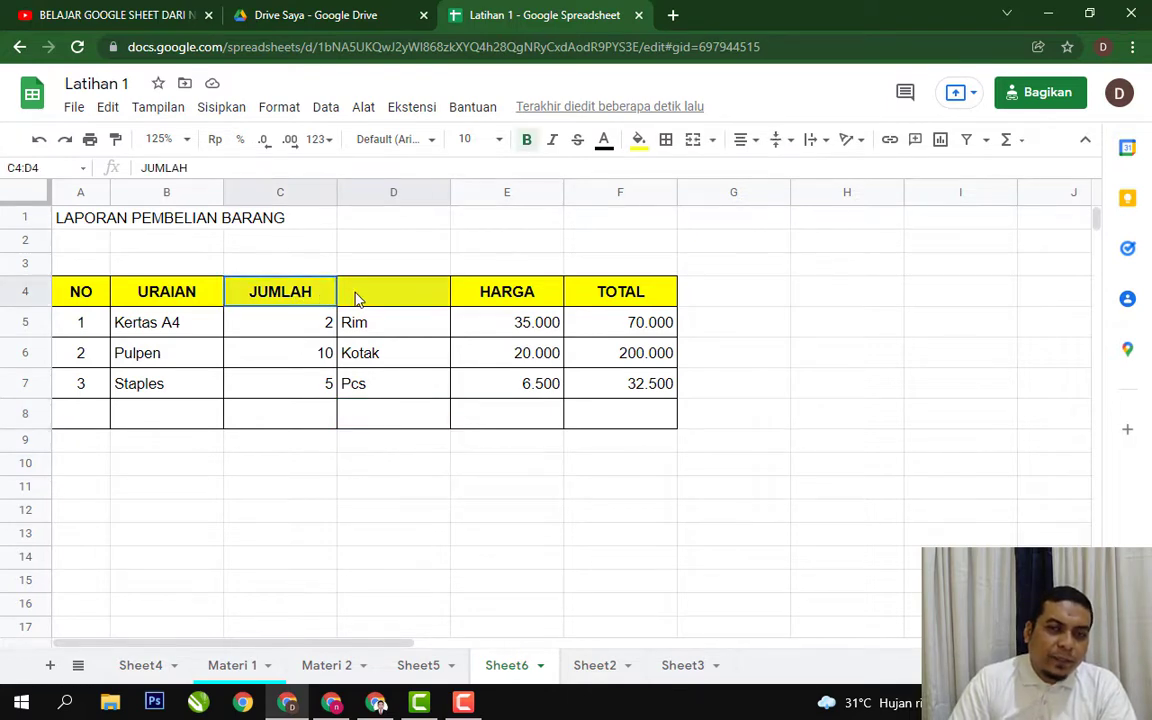
pyautogui.click(692, 140)
pyautogui.click(800, 318)
# Step: Clear the borders of the unit cells D5:D8 and reapply only the bottom, right and top borders
pyautogui.moveTo(373, 324); pyautogui.dragTo(372, 412)
pyautogui.click(666, 139)
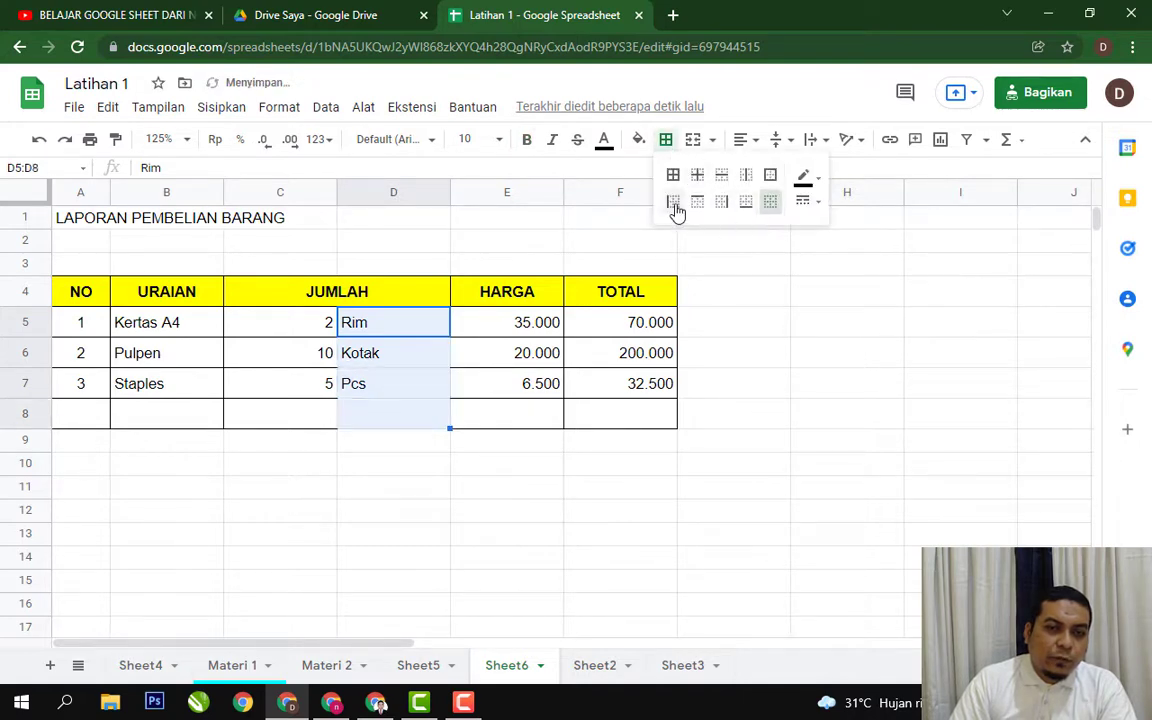
pyautogui.click(747, 205)
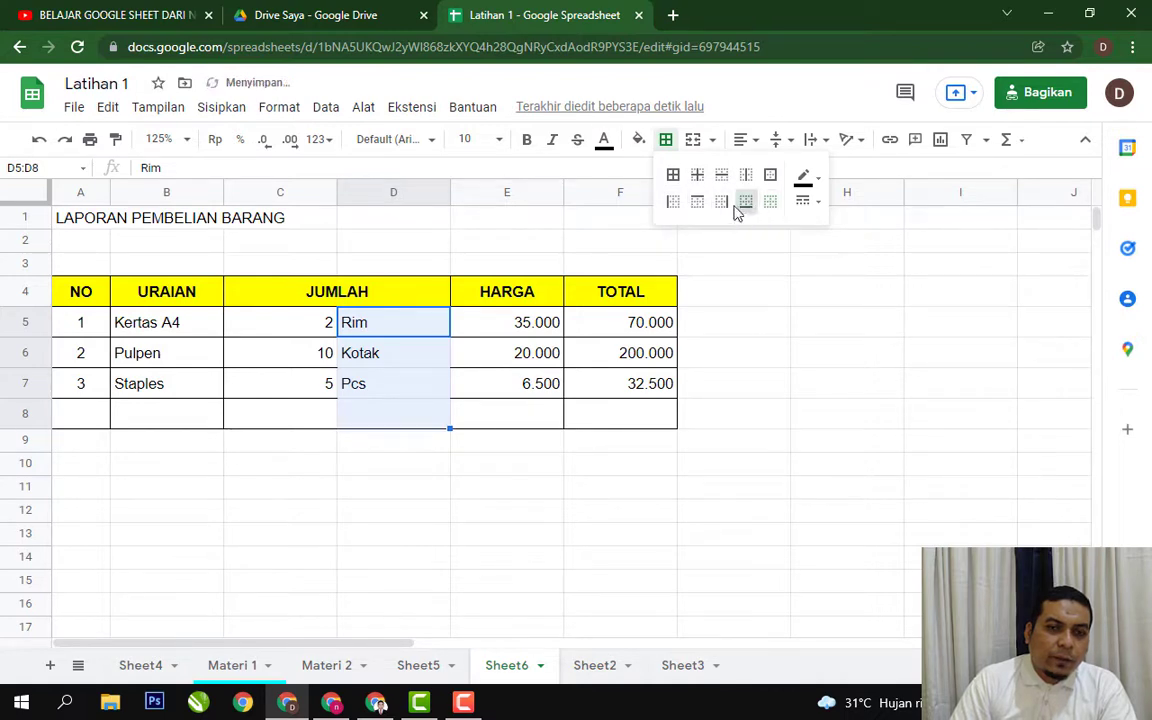
pyautogui.click(723, 203)
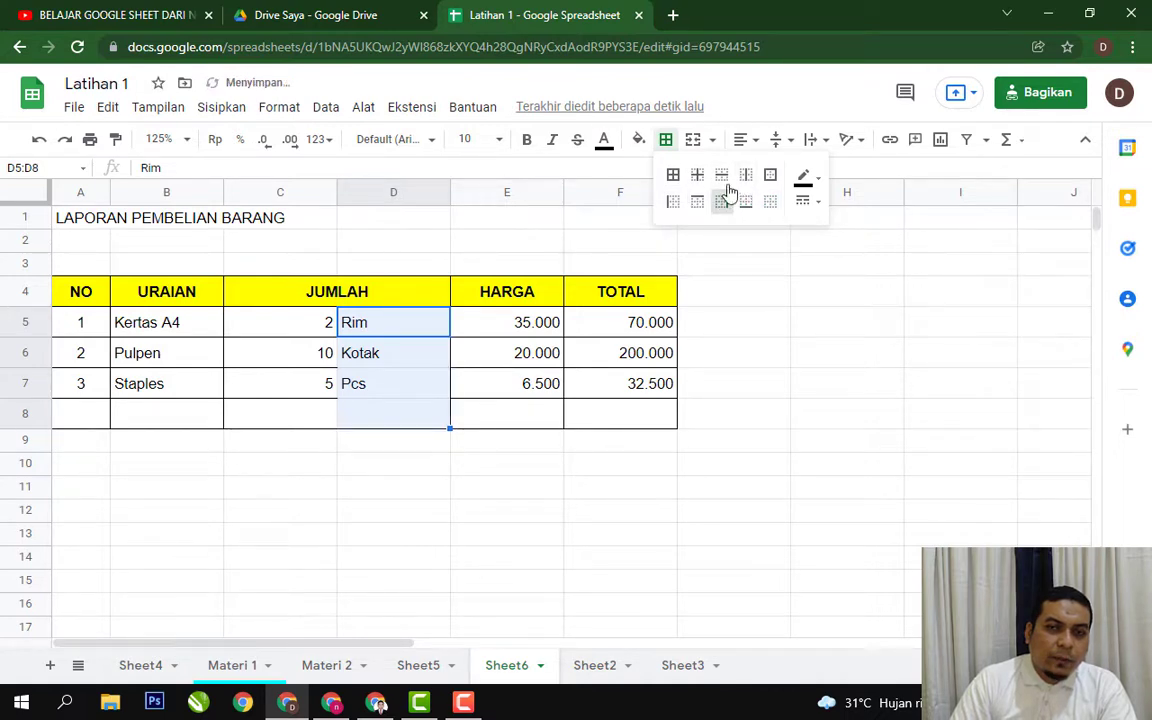
pyautogui.click(698, 202)
pyautogui.click(773, 356)
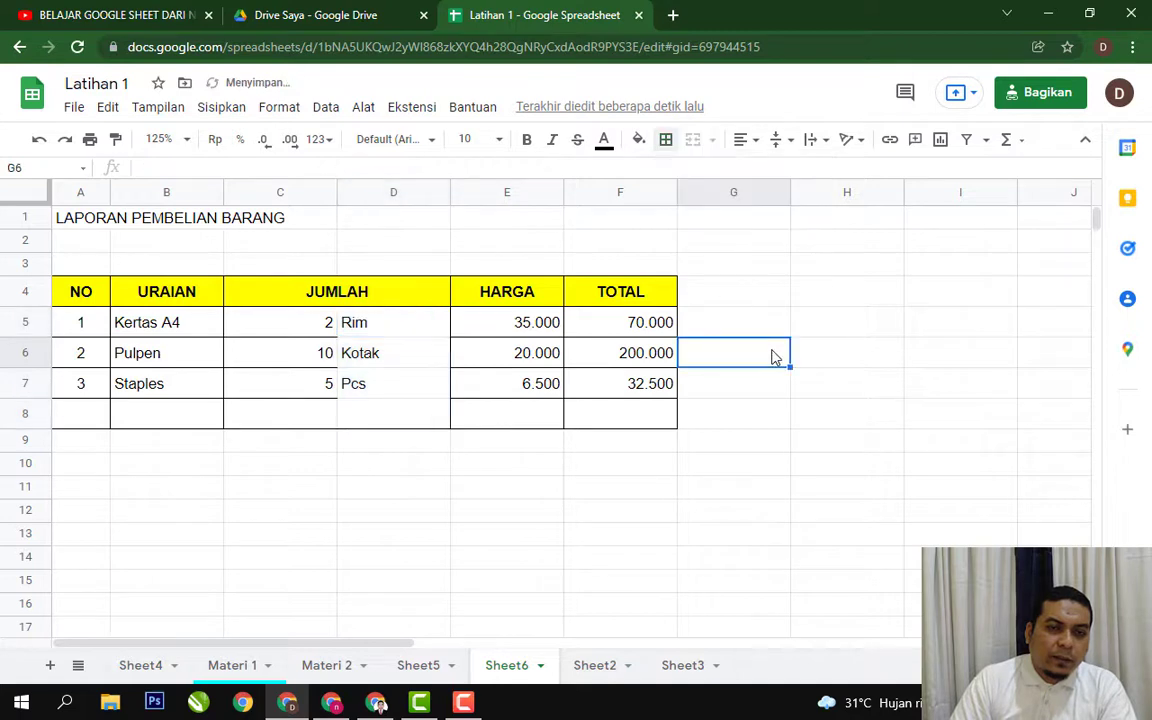
# Step: Add horizontal inner borders and a right border to the unit cells D5:D8, without a divider from the quantities
pyautogui.moveTo(393, 327); pyautogui.dragTo(401, 413)
pyautogui.click(666, 141)
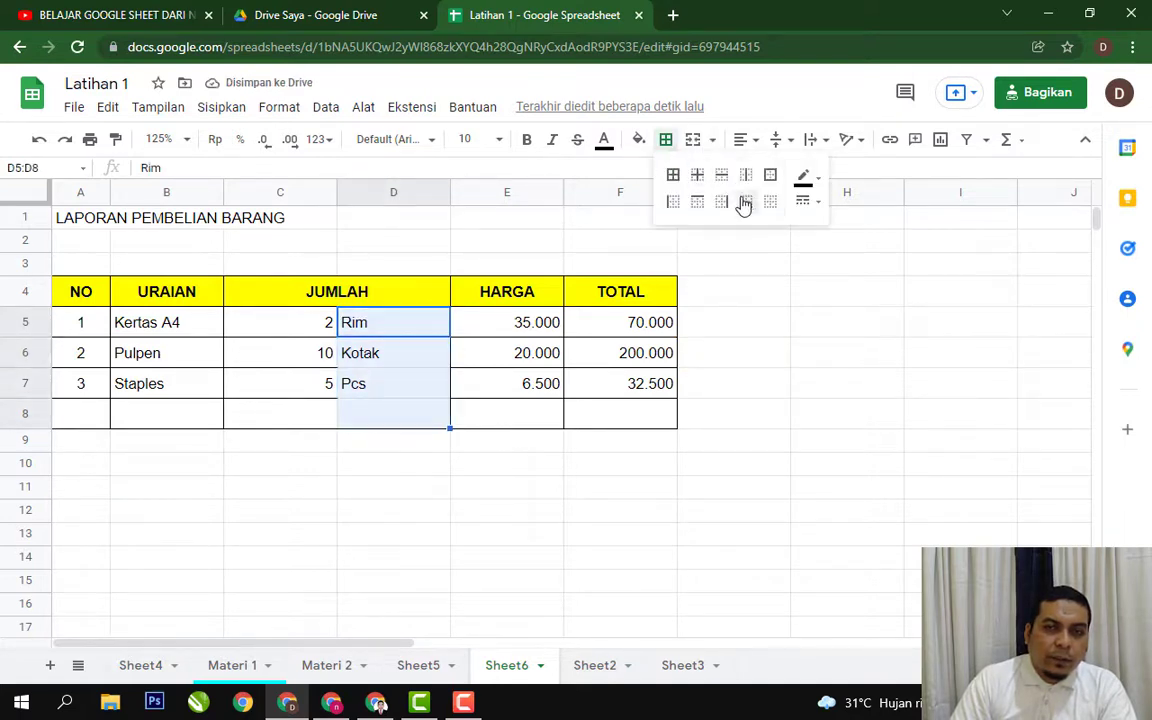
pyautogui.click(720, 205)
pyautogui.click(771, 395)
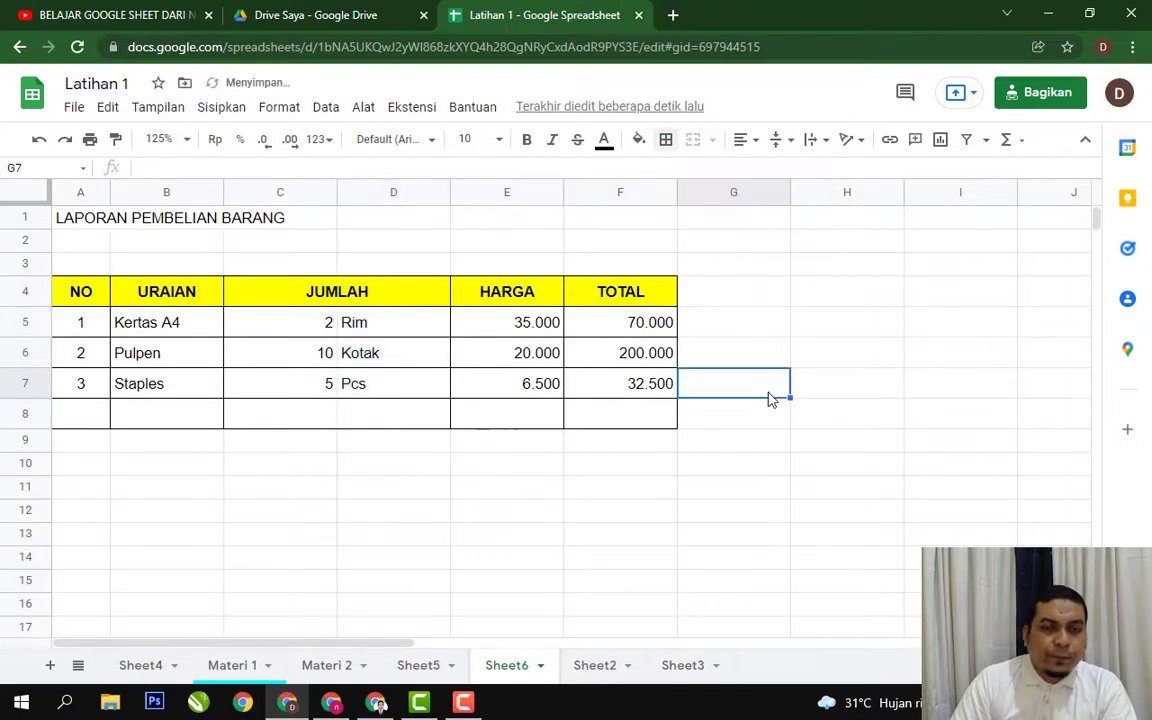
pyautogui.click(527, 530)
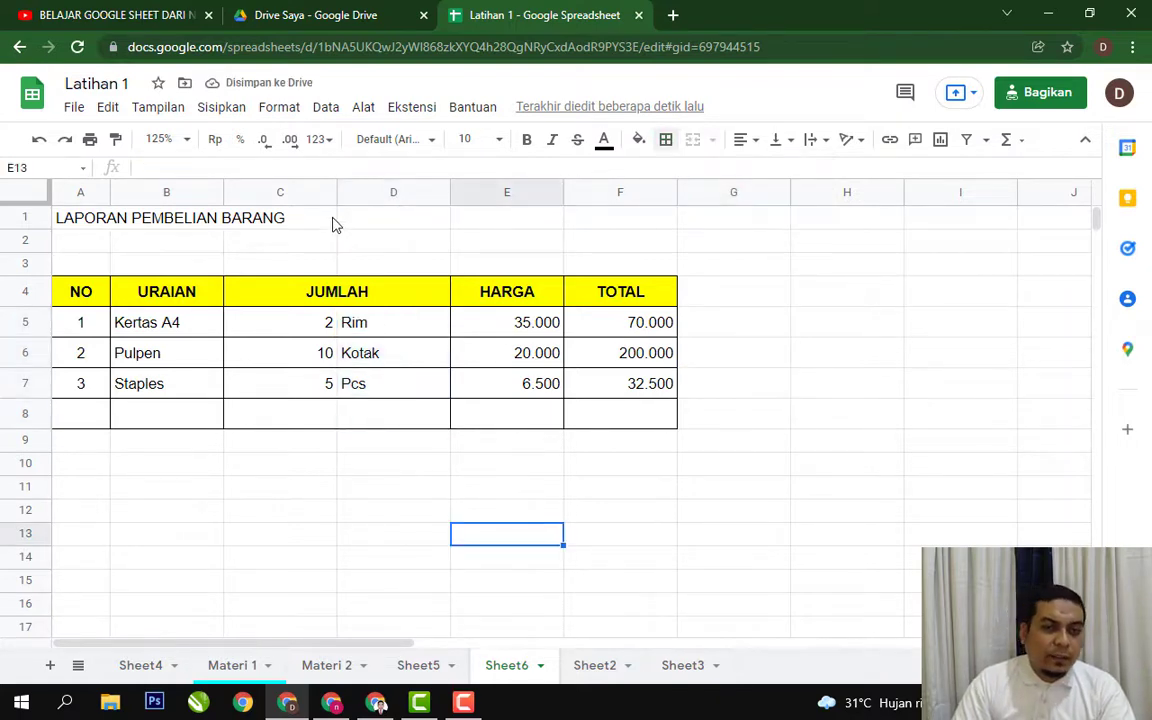
# Step: Narrow columns C and D so they fit closely around the quantities and their units
pyautogui.moveTo(337, 194); pyautogui.dragTo(286, 197)
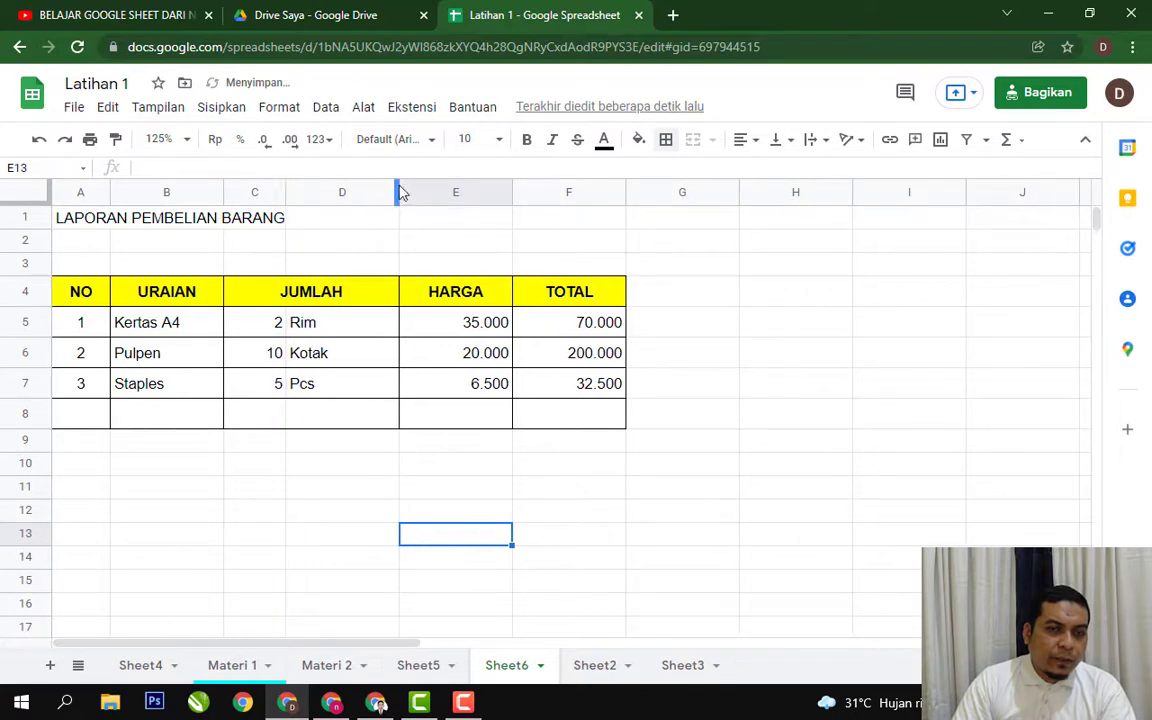
pyautogui.moveTo(399, 193); pyautogui.dragTo(352, 195)
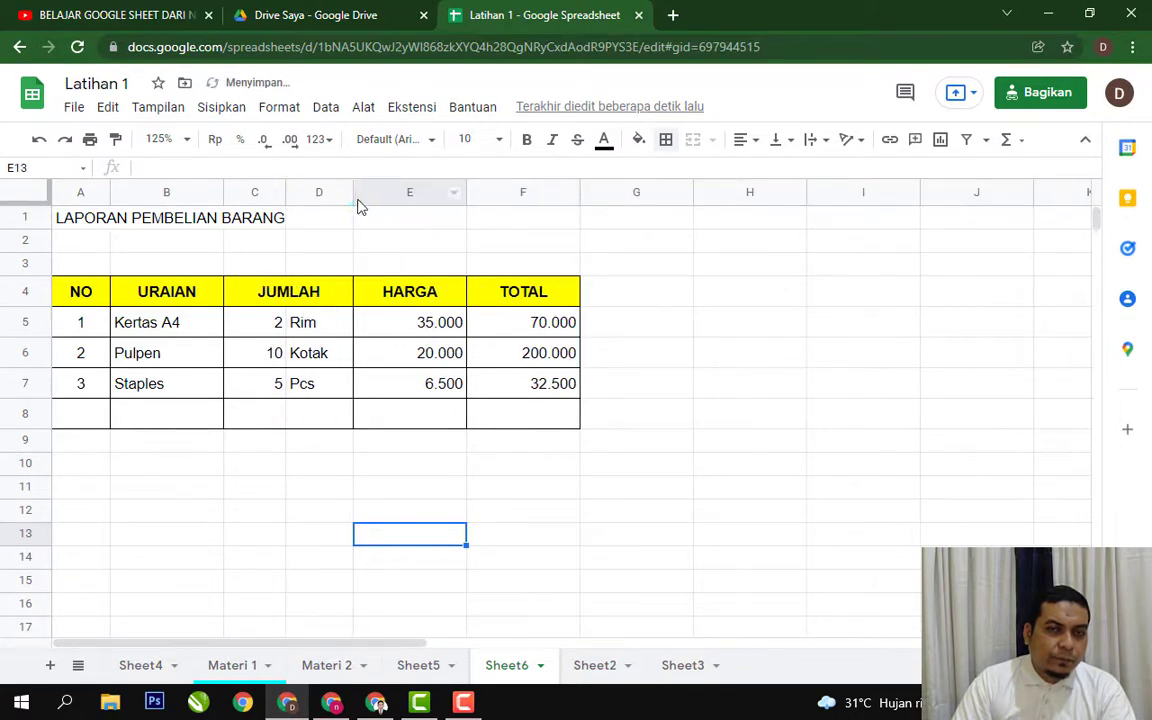
pyautogui.click(733, 360)
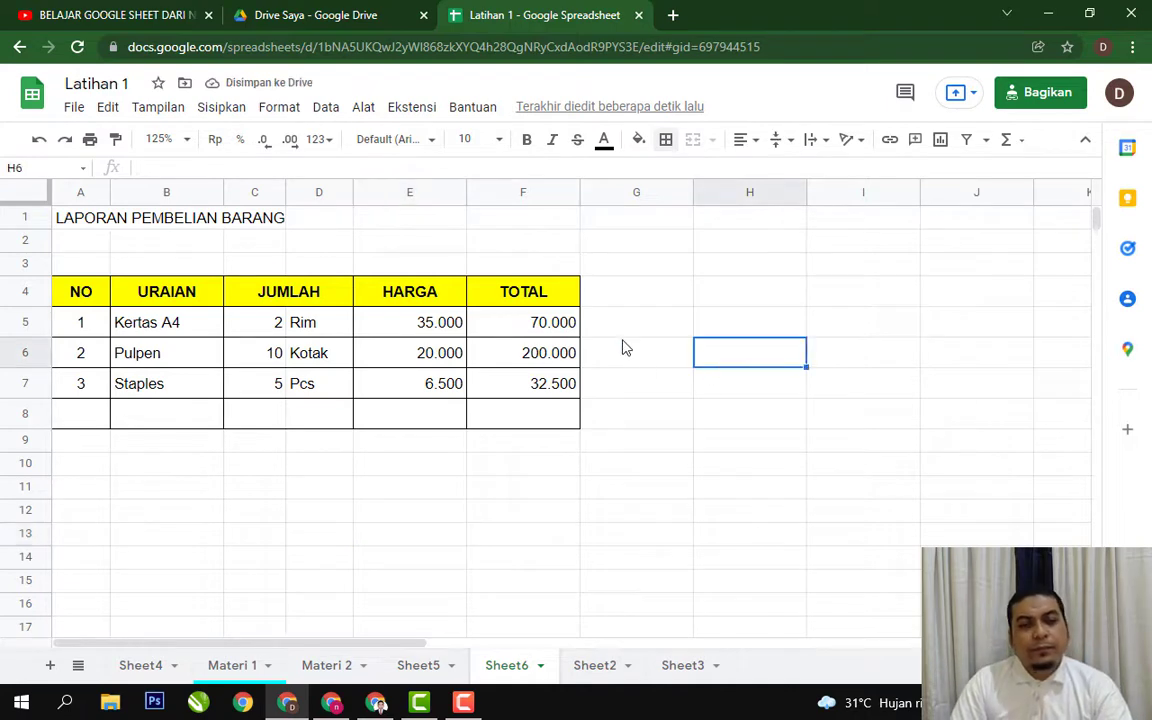
# Step: Right-align the quantities in C5:C7 and left-align the units in D5:D7
pyautogui.click(275, 324)
pyautogui.click(331, 509)
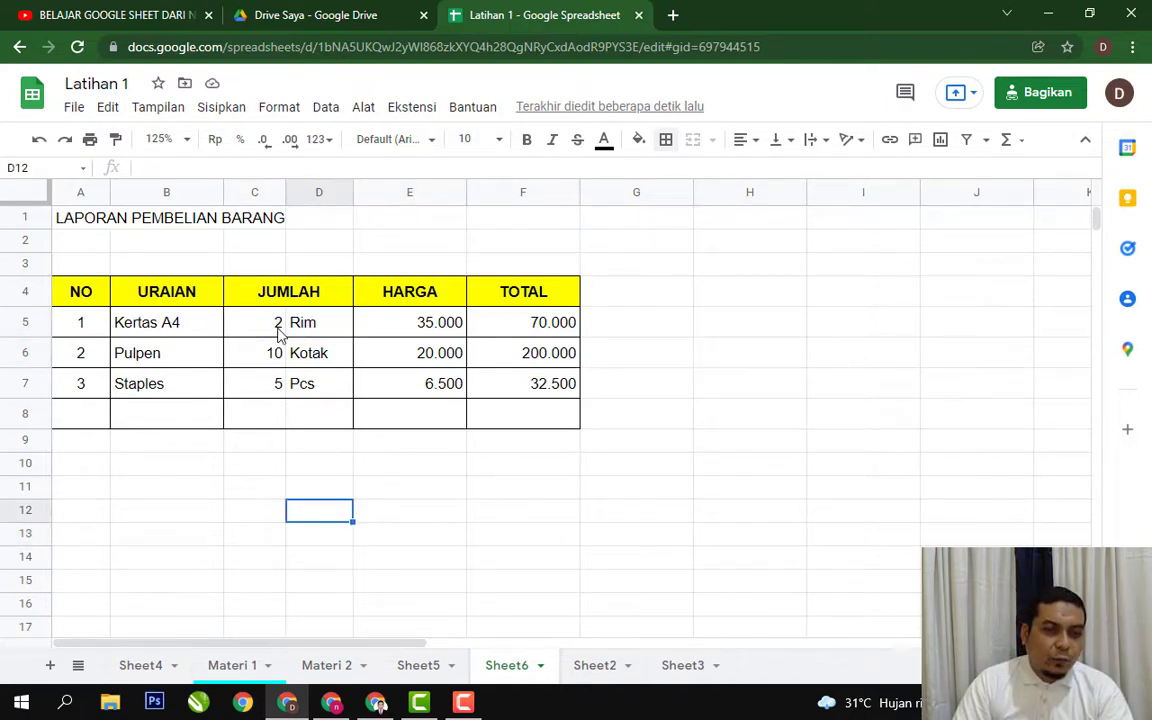
pyautogui.moveTo(280, 333); pyautogui.dragTo(283, 391)
pyautogui.click(743, 141)
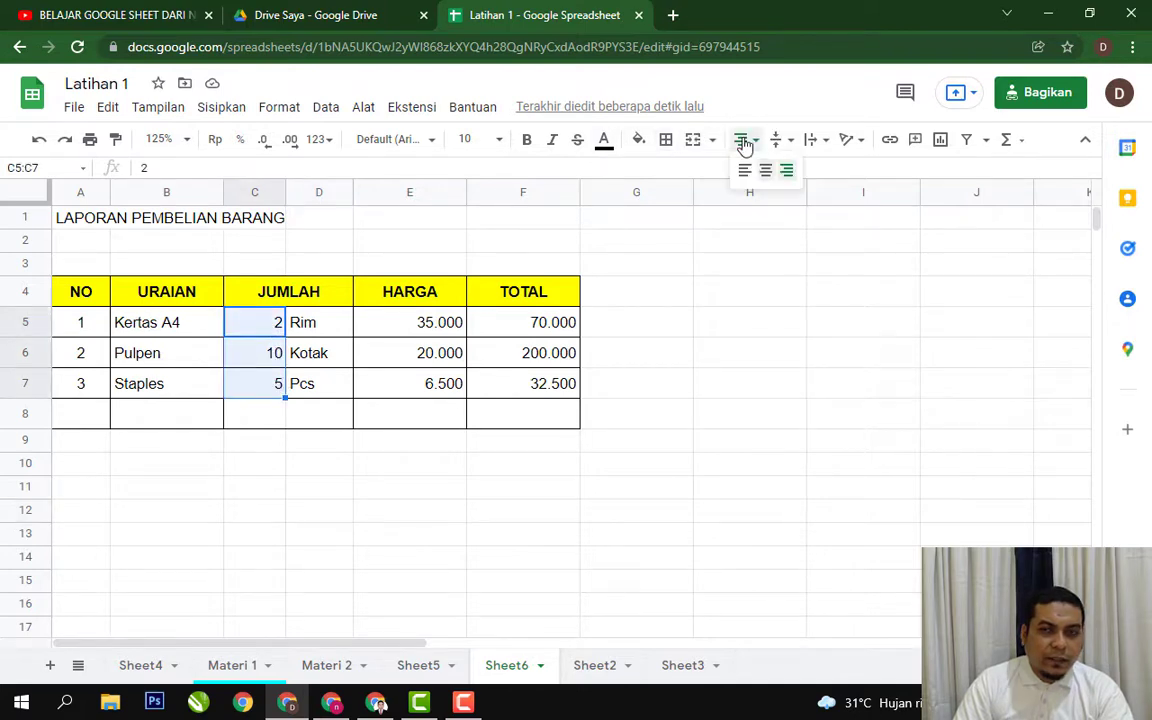
pyautogui.click(786, 170)
pyautogui.click(750, 291)
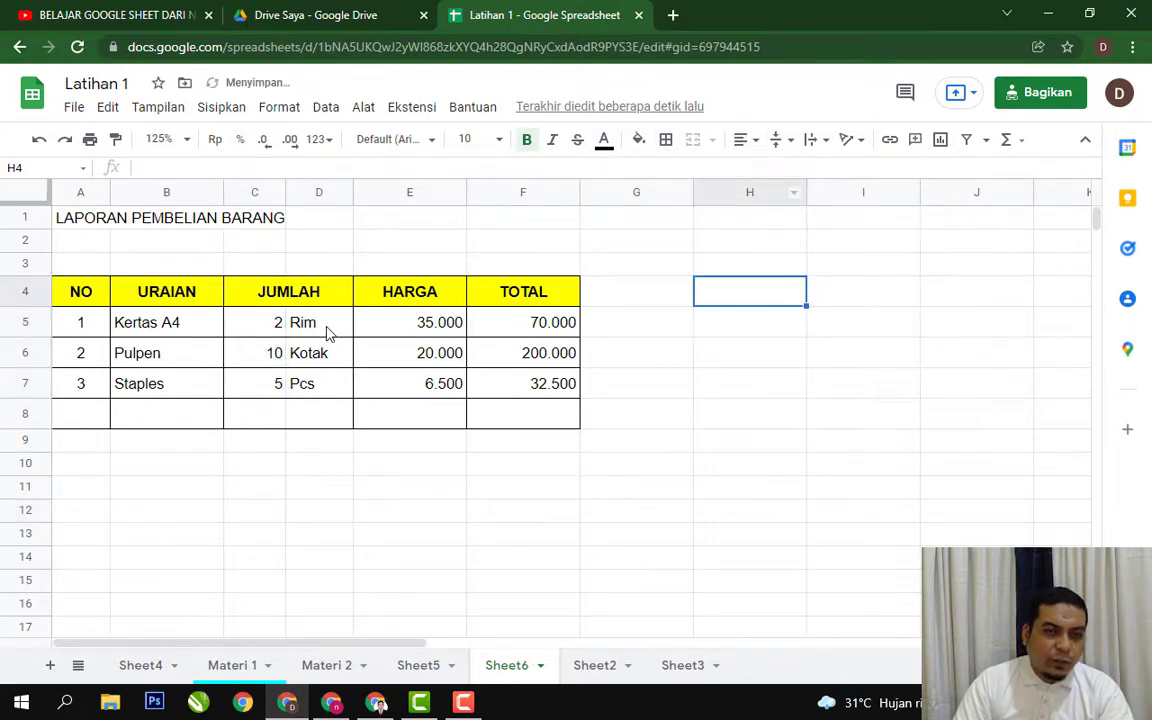
pyautogui.moveTo(328, 333); pyautogui.dragTo(334, 380)
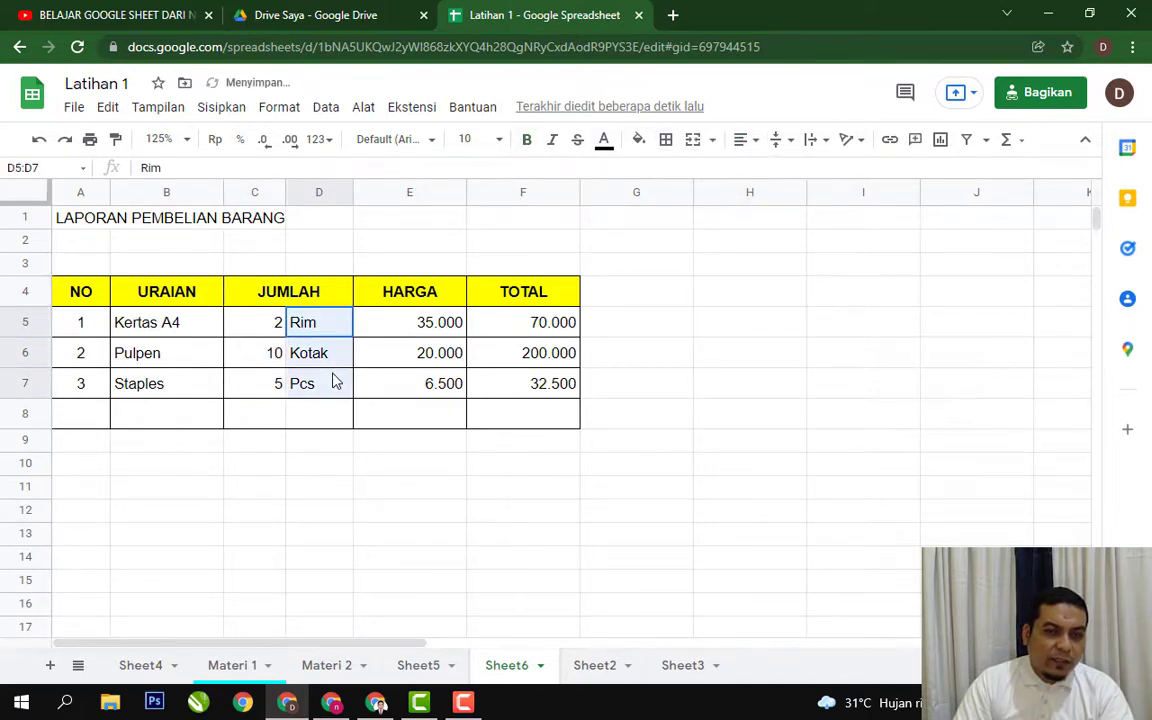
pyautogui.click(743, 141)
pyautogui.click(746, 168)
pyautogui.click(730, 306)
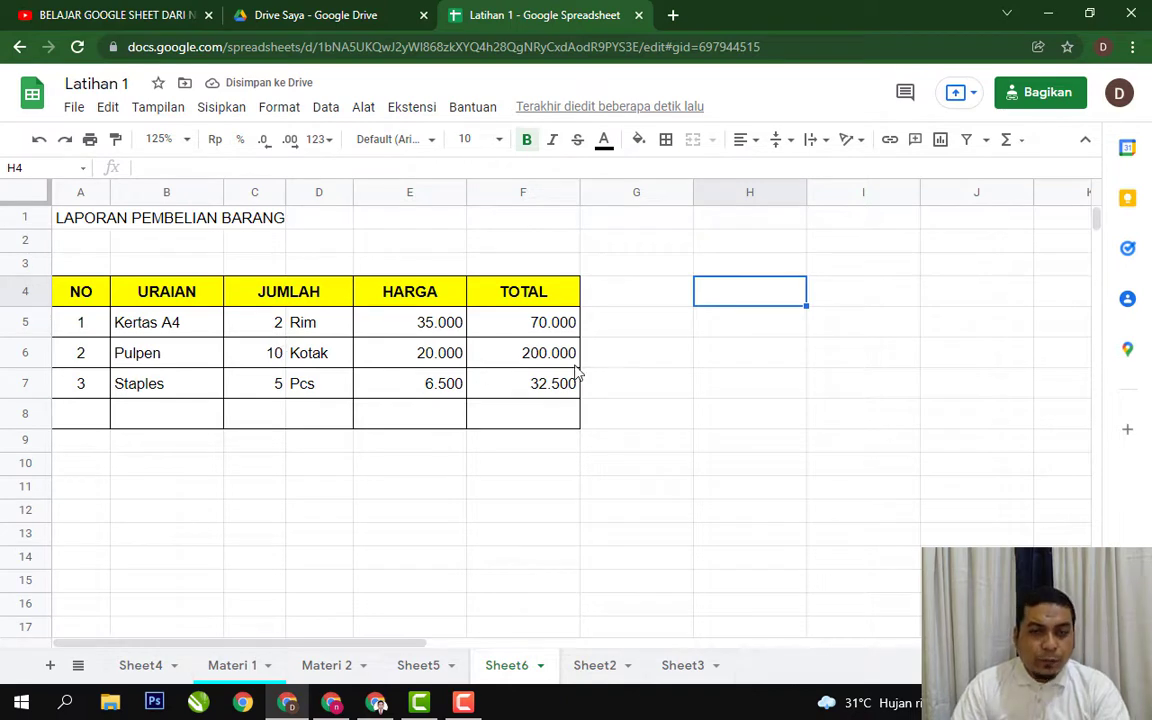
# Step: Examine the TOTAL formulas in F5:F7 one by one
pyautogui.click(735, 406)
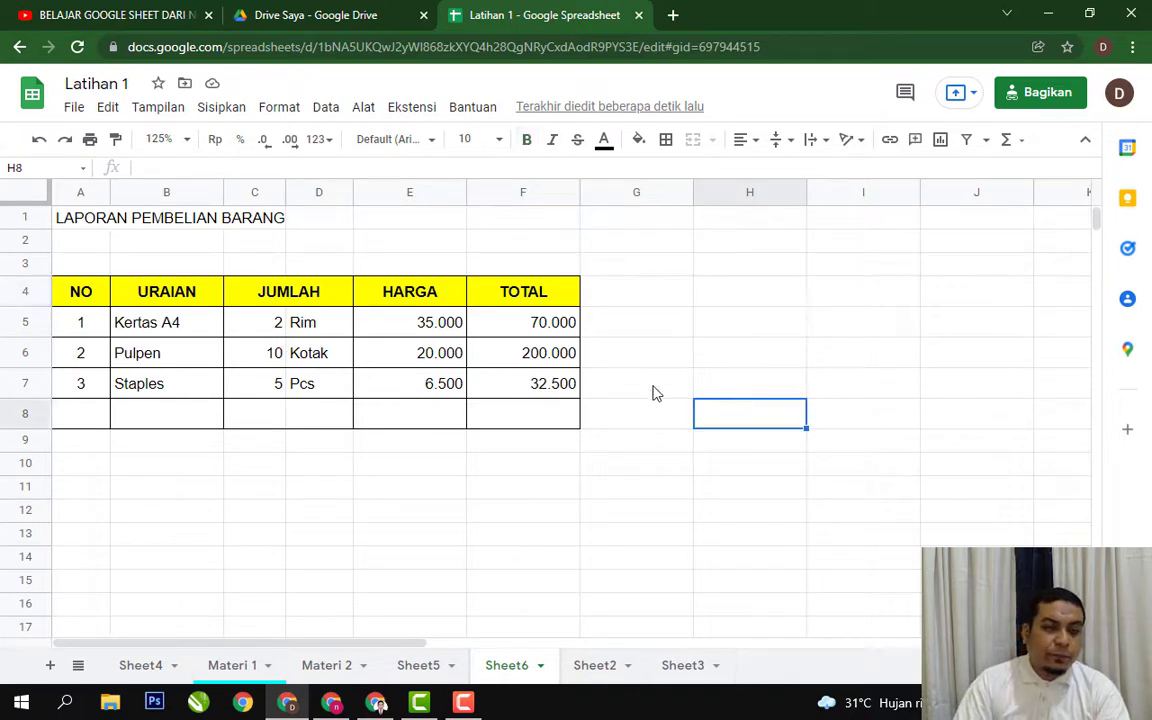
pyautogui.click(518, 333)
pyautogui.press('Down')
pyautogui.press('Down')
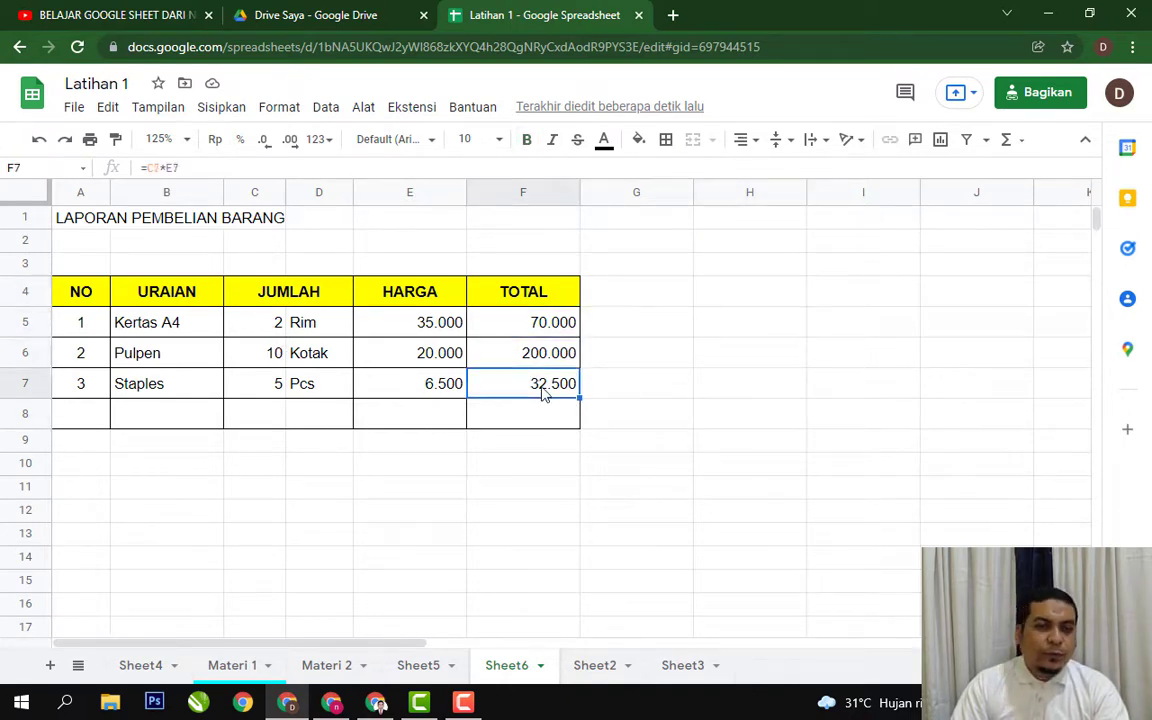
pyautogui.click(677, 408)
# Step: Enter TOTAL in B8 and merge the empty cells C8:E8 beside it
pyautogui.click(200, 422)
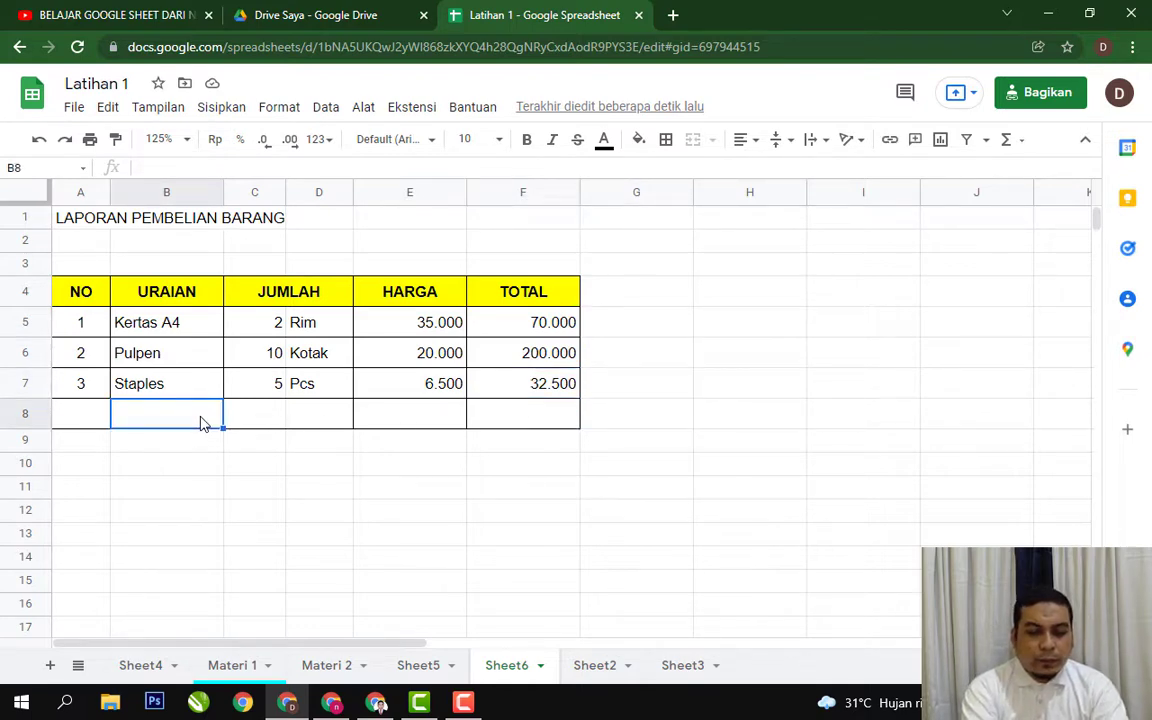
pyautogui.write('TOTAL')
pyautogui.press('Return')
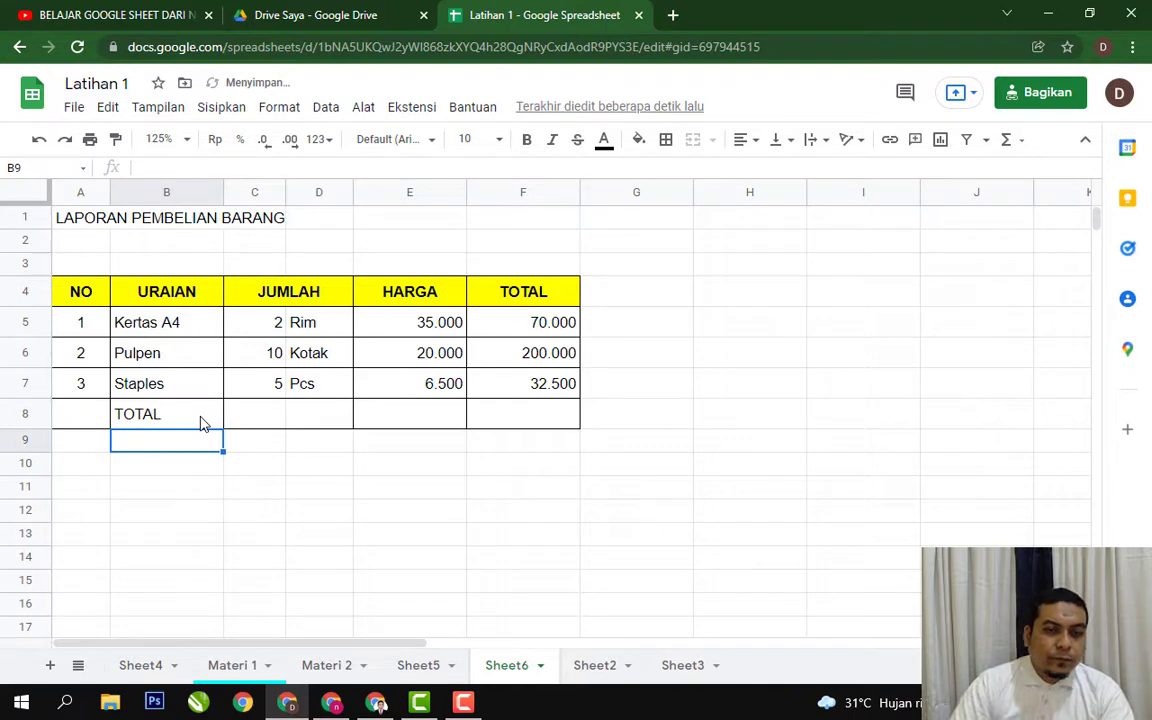
pyautogui.moveTo(262, 412); pyautogui.dragTo(378, 424)
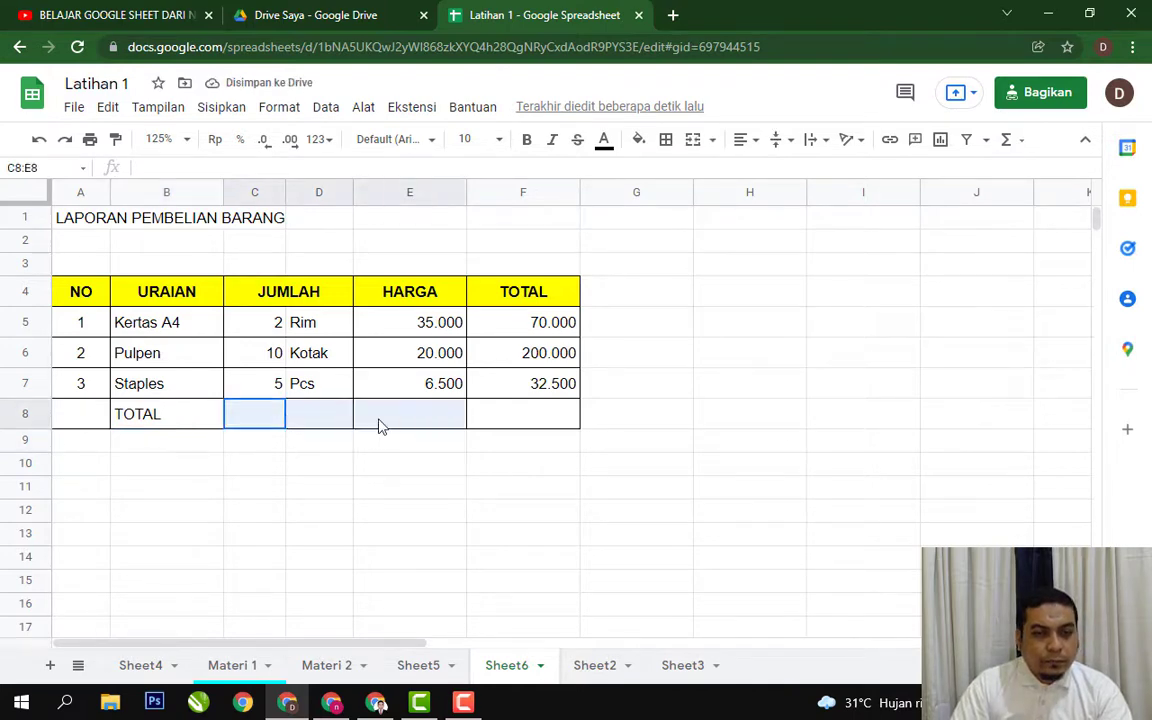
pyautogui.click(693, 141)
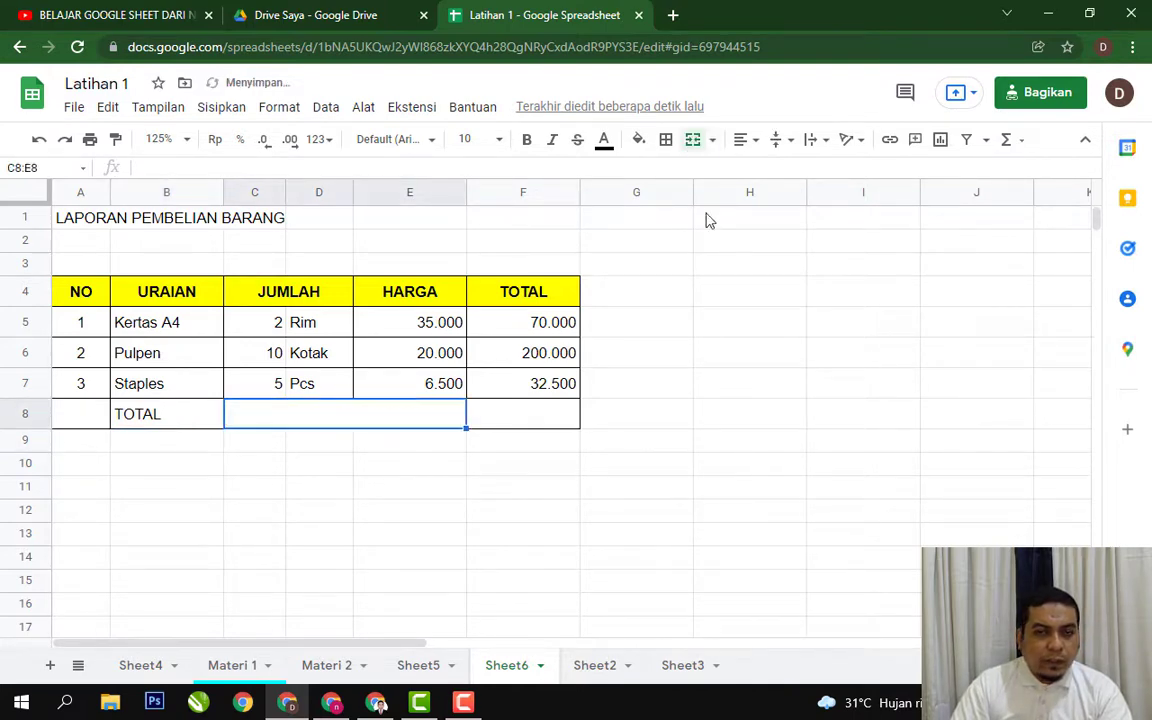
pyautogui.click(766, 333)
# Step: Calculate the grand total in F8 with a SUM formula over the range F5:F7
pyautogui.click(549, 417)
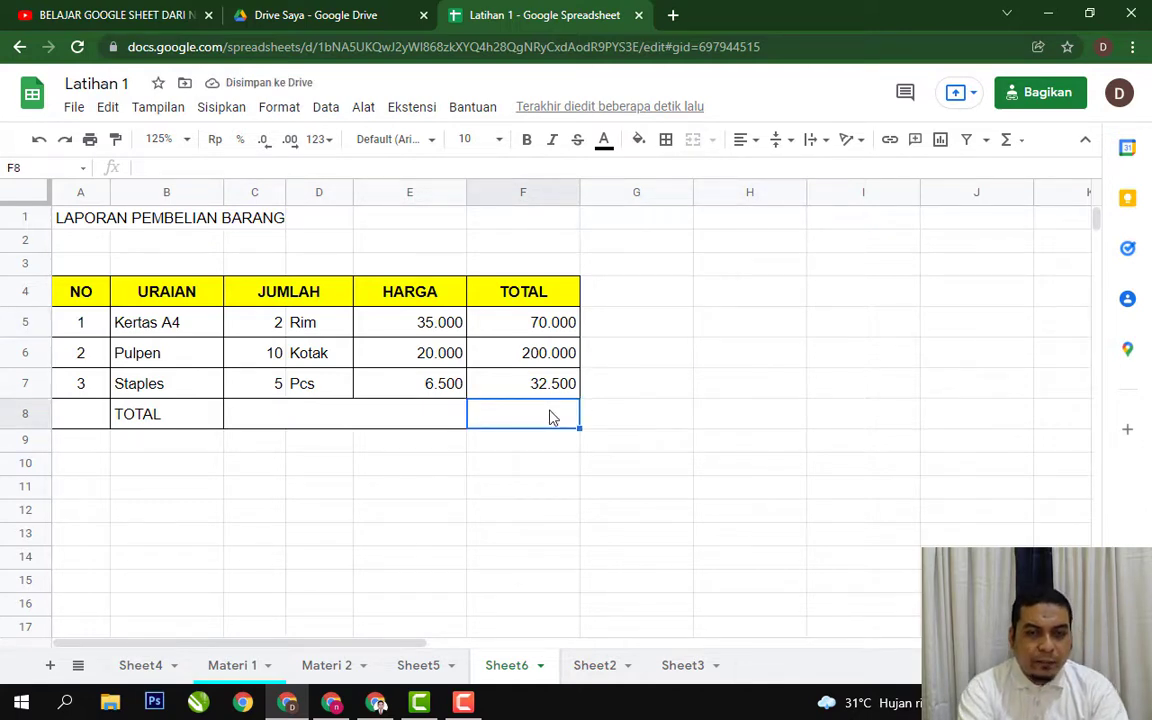
pyautogui.write('=sum')
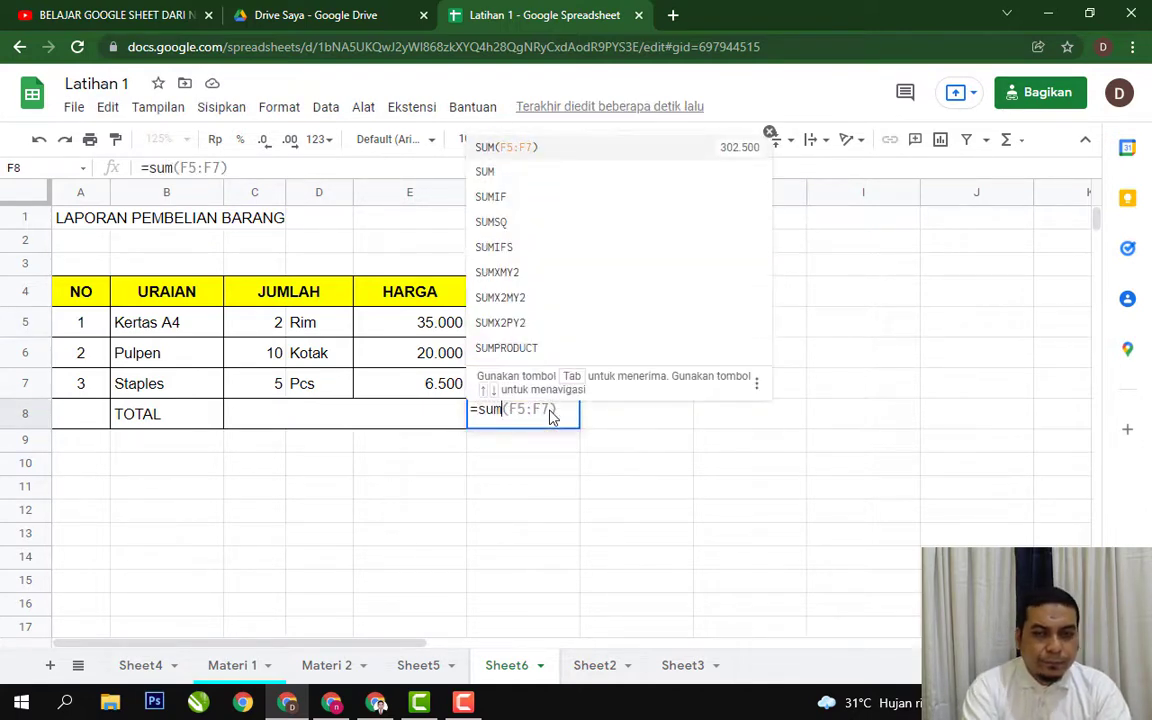
pyautogui.press('Tab')
pyautogui.doubleClick(549, 417)
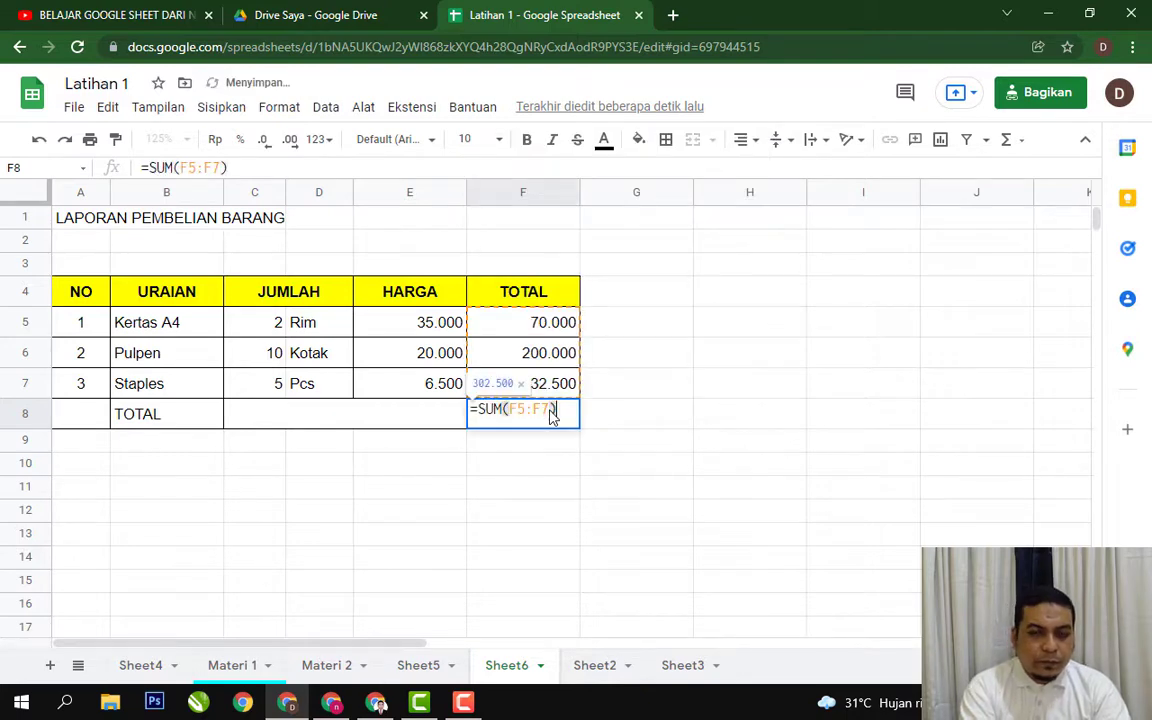
pyautogui.press('BackSpace')
pyautogui.press('BackSpace')
pyautogui.press('BackSpace')
pyautogui.press('BackSpace')
pyautogui.press('BackSpace')
pyautogui.press('BackSpace')
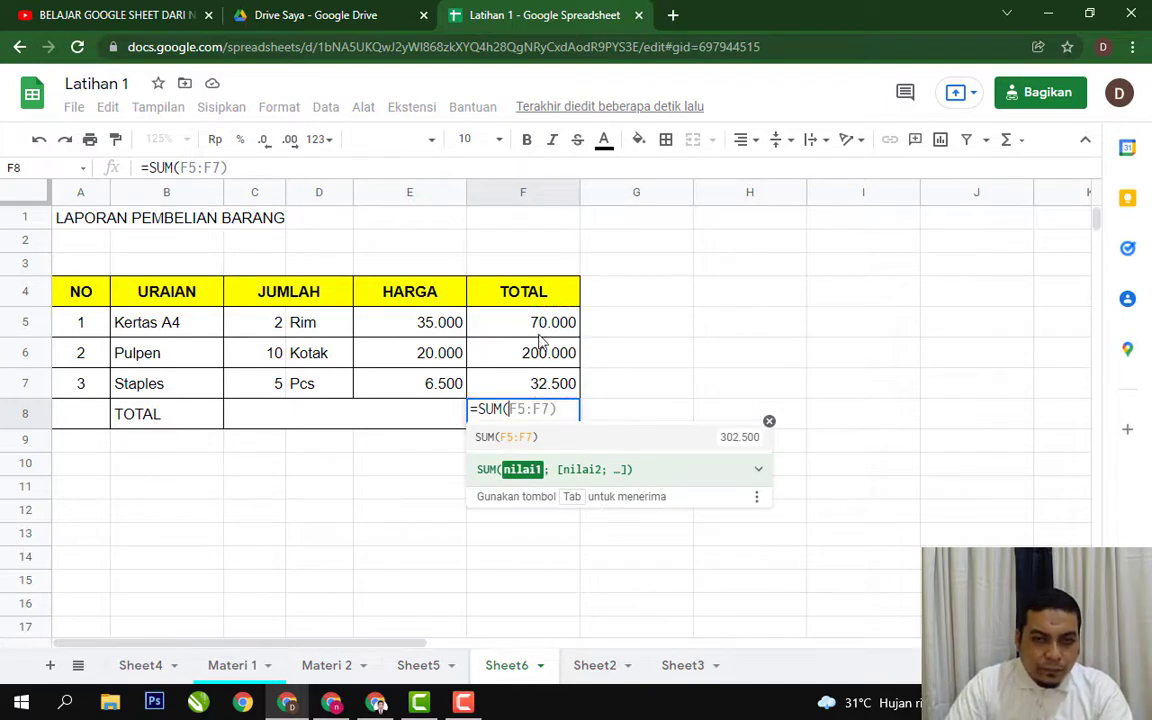
pyautogui.moveTo(540, 320); pyautogui.dragTo(540, 385)
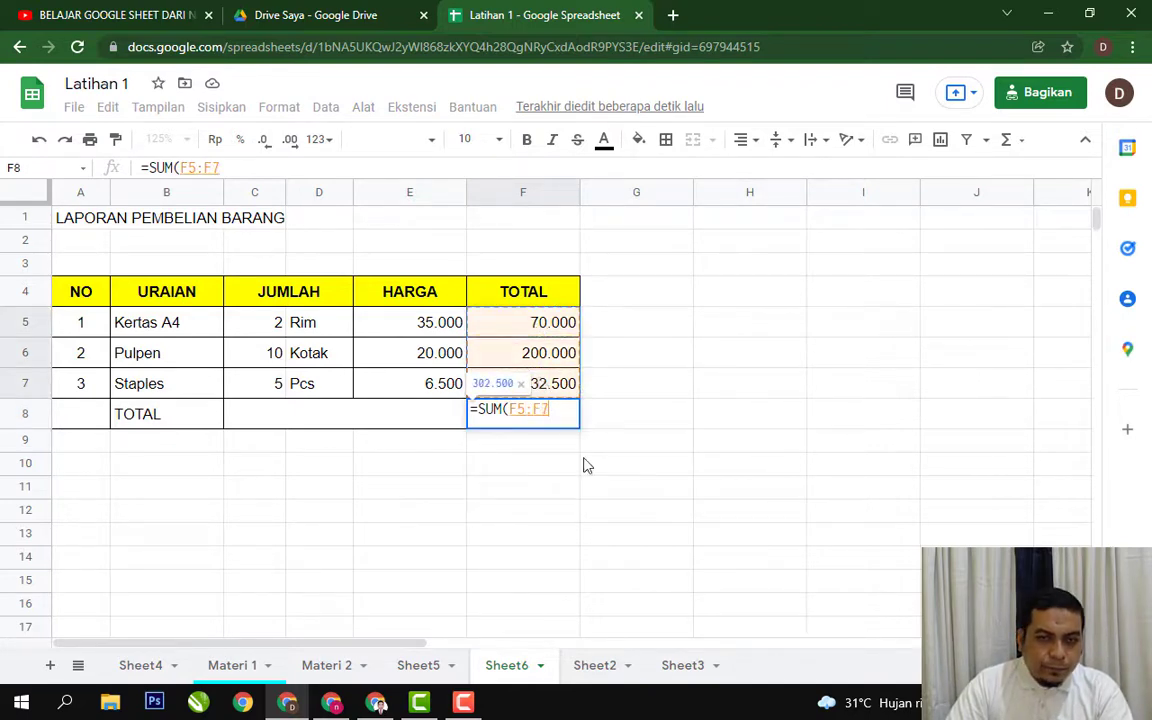
pyautogui.press('Return')
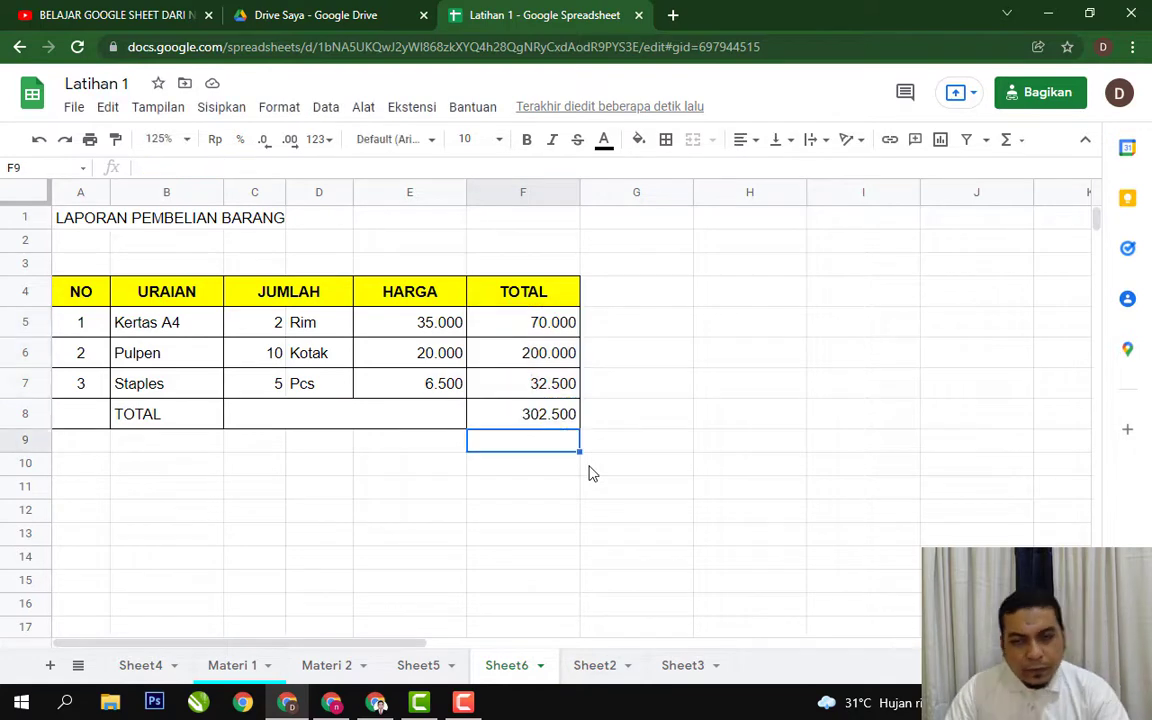
# Step: Make the whole TOTAL row 8 bold
pyautogui.click(27, 420)
pyautogui.hotkey('ctrl', 'b')
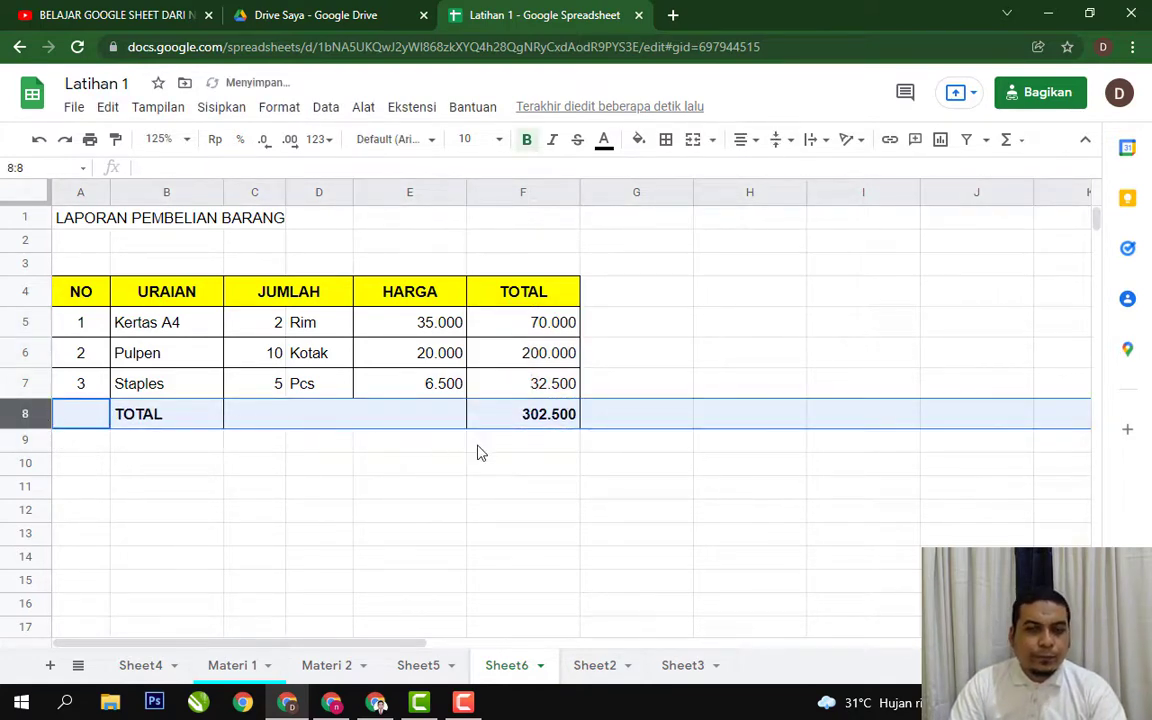
pyautogui.click(671, 477)
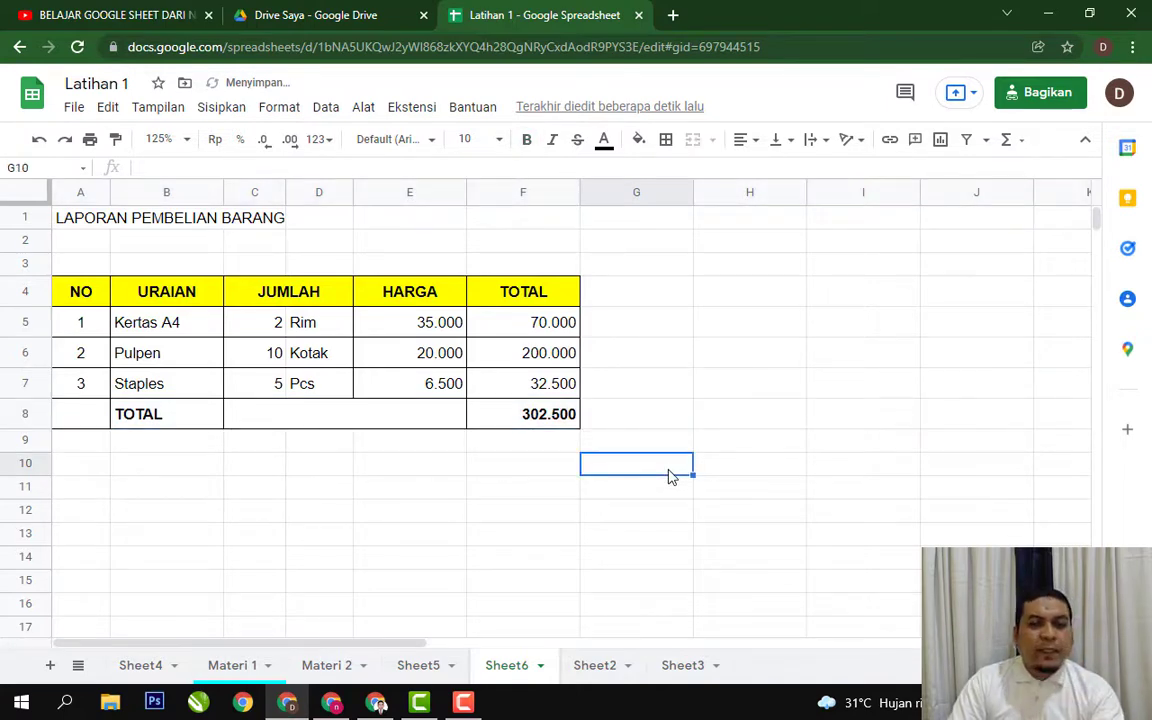
pyautogui.click(670, 330)
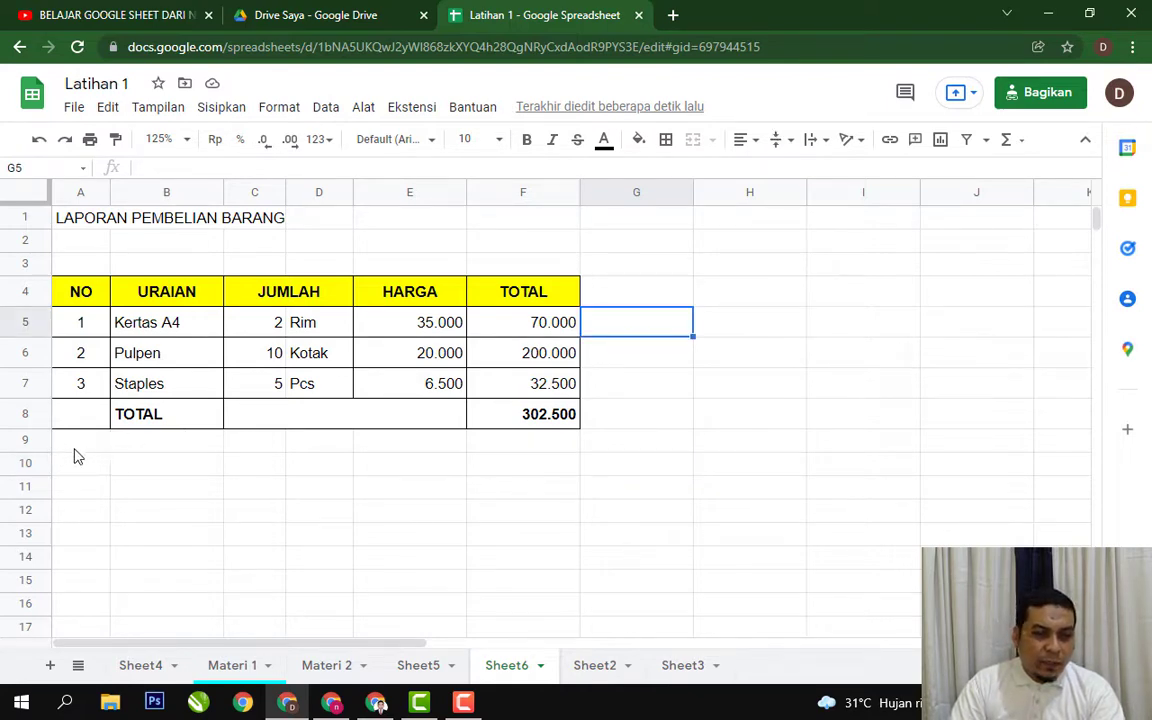
# Step: Apply all borders to the empty cells A9:F10 below the TOTAL row
pyautogui.moveTo(78, 450); pyautogui.dragTo(540, 468)
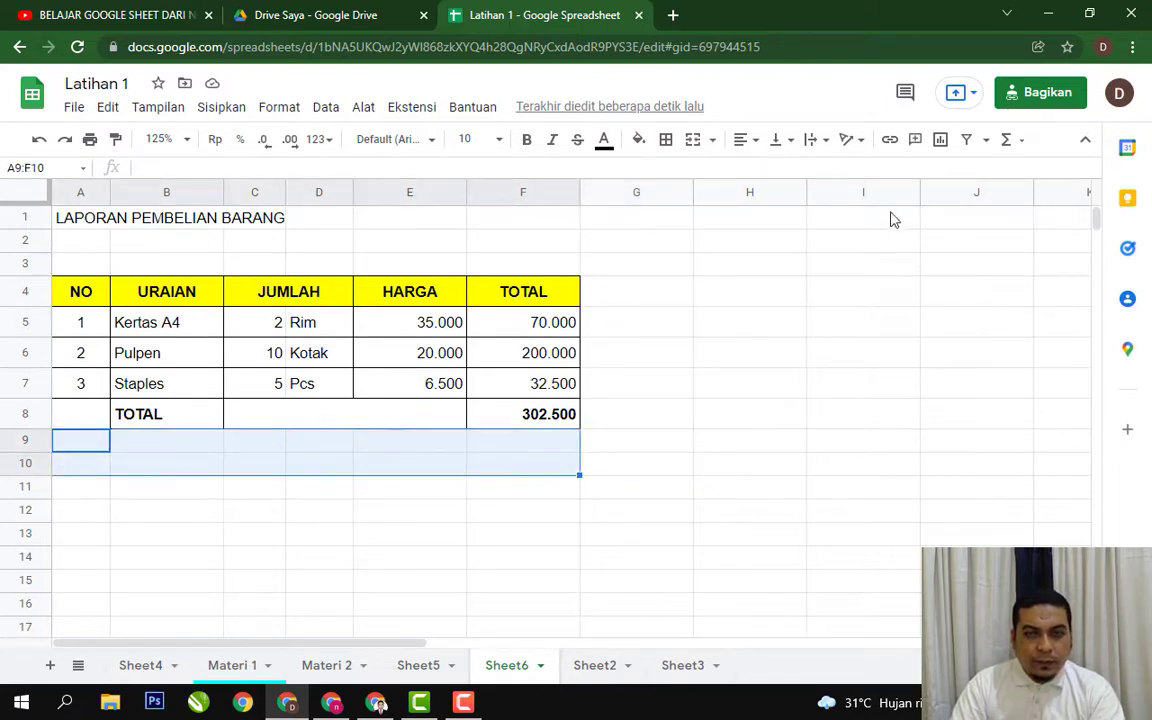
pyautogui.click(666, 139)
pyautogui.click(672, 174)
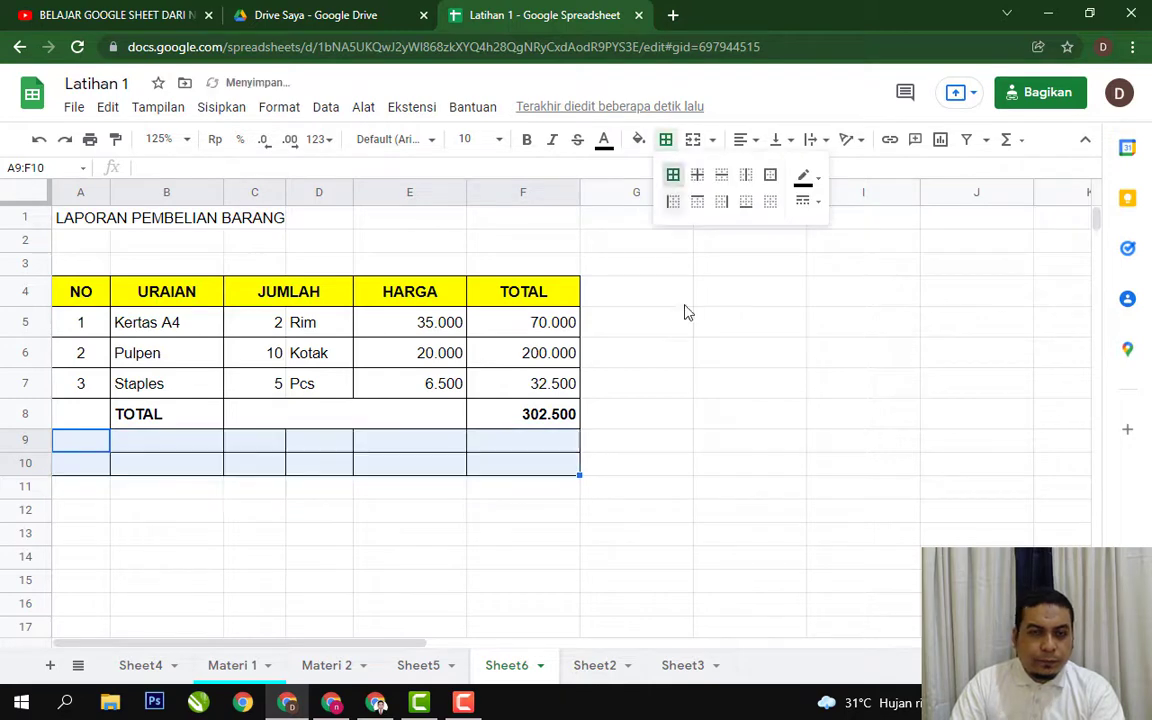
pyautogui.click(749, 352)
# Step: Check the row height set for row 8 in the row resizing dialog
pyautogui.click(24, 413)
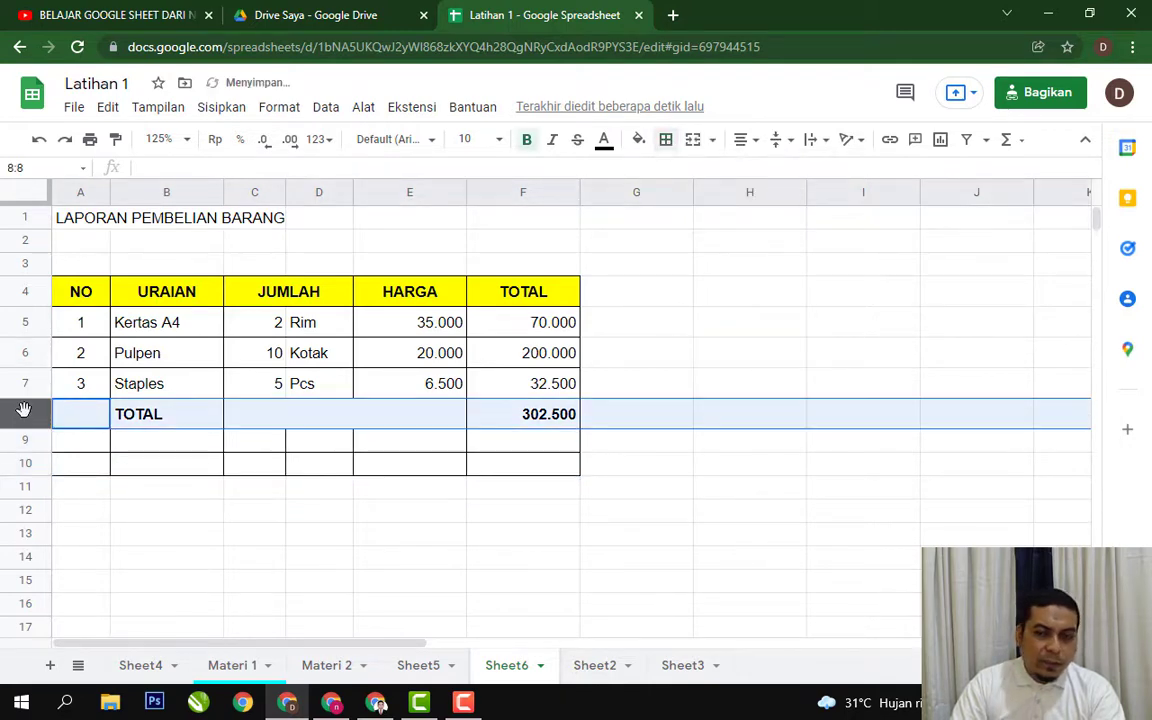
pyautogui.rightClick(24, 413)
pyautogui.click(141, 545)
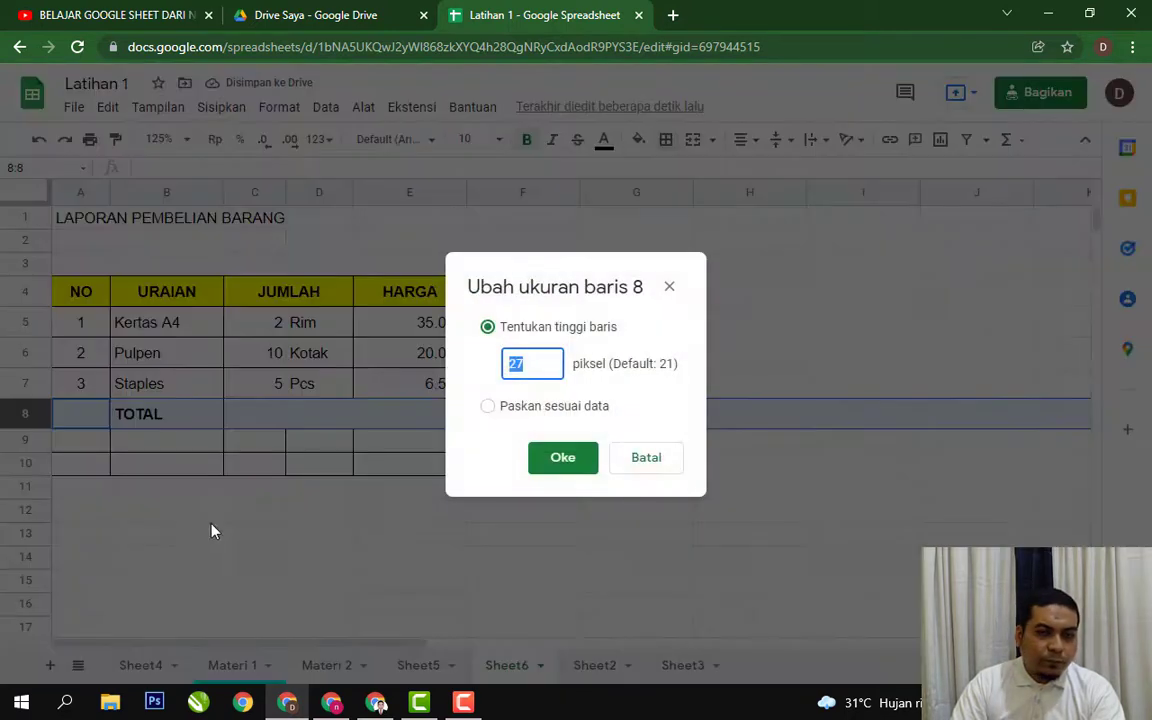
pyautogui.click(540, 452)
pyautogui.click(425, 487)
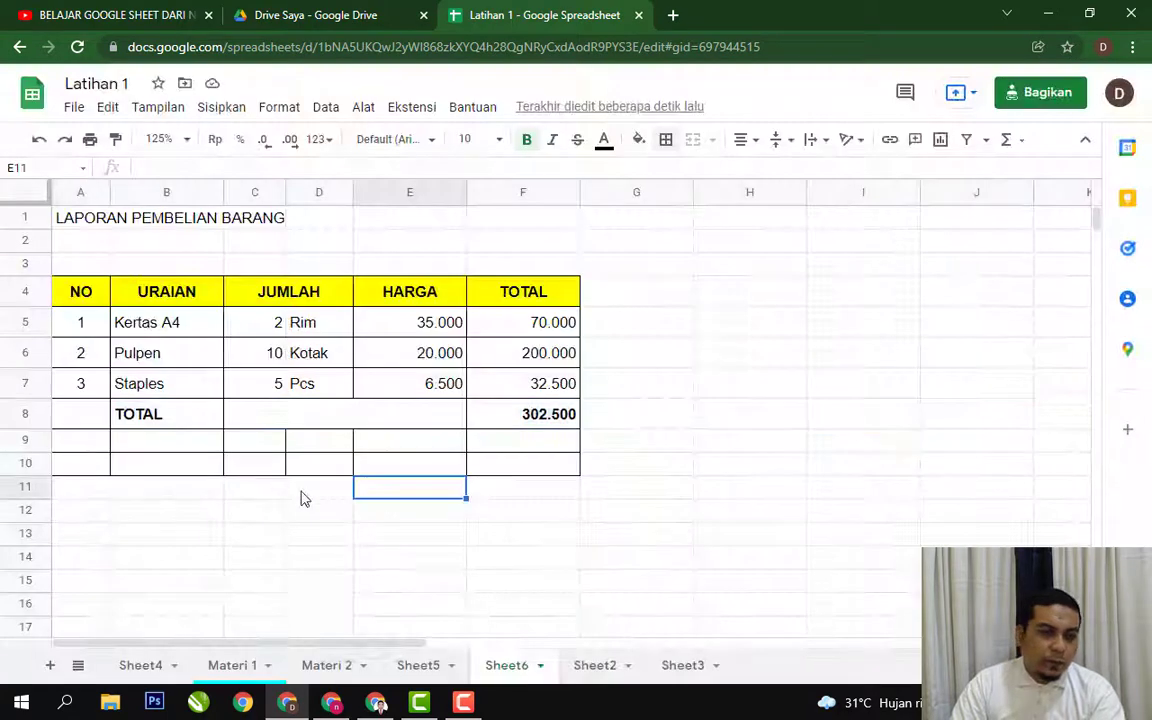
# Step: Set the height of rows 9 and 10 to 27 pixels
pyautogui.moveTo(25, 440); pyautogui.dragTo(31, 458)
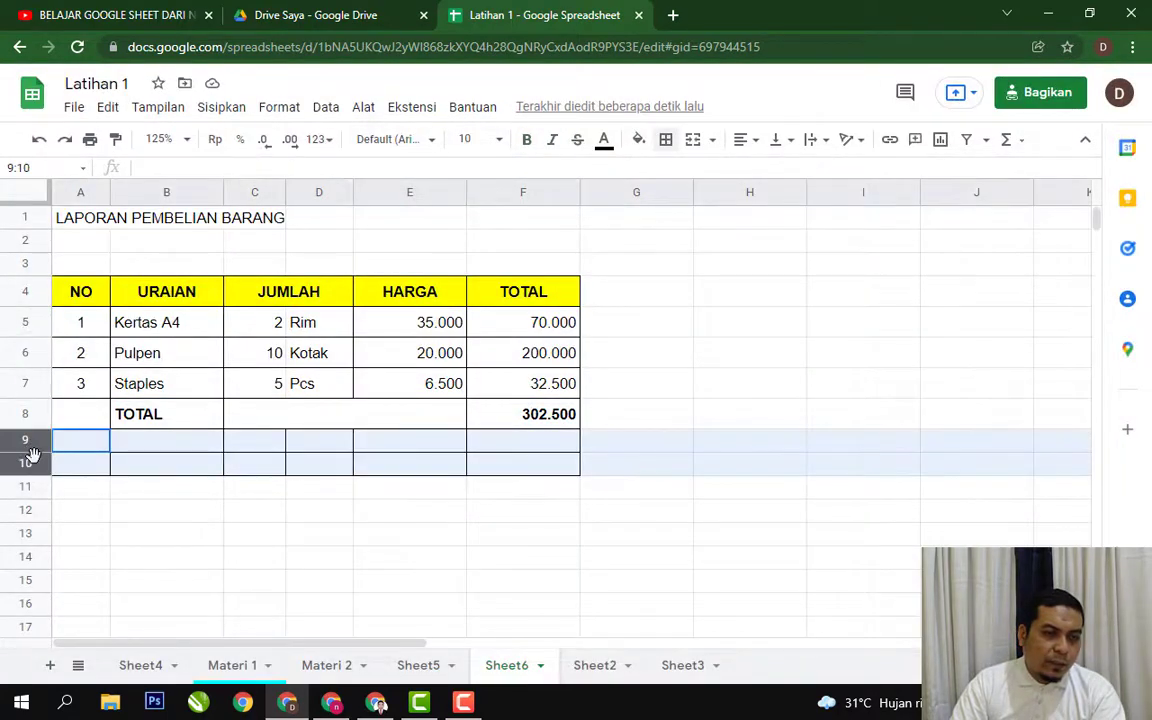
pyautogui.rightClick(31, 458)
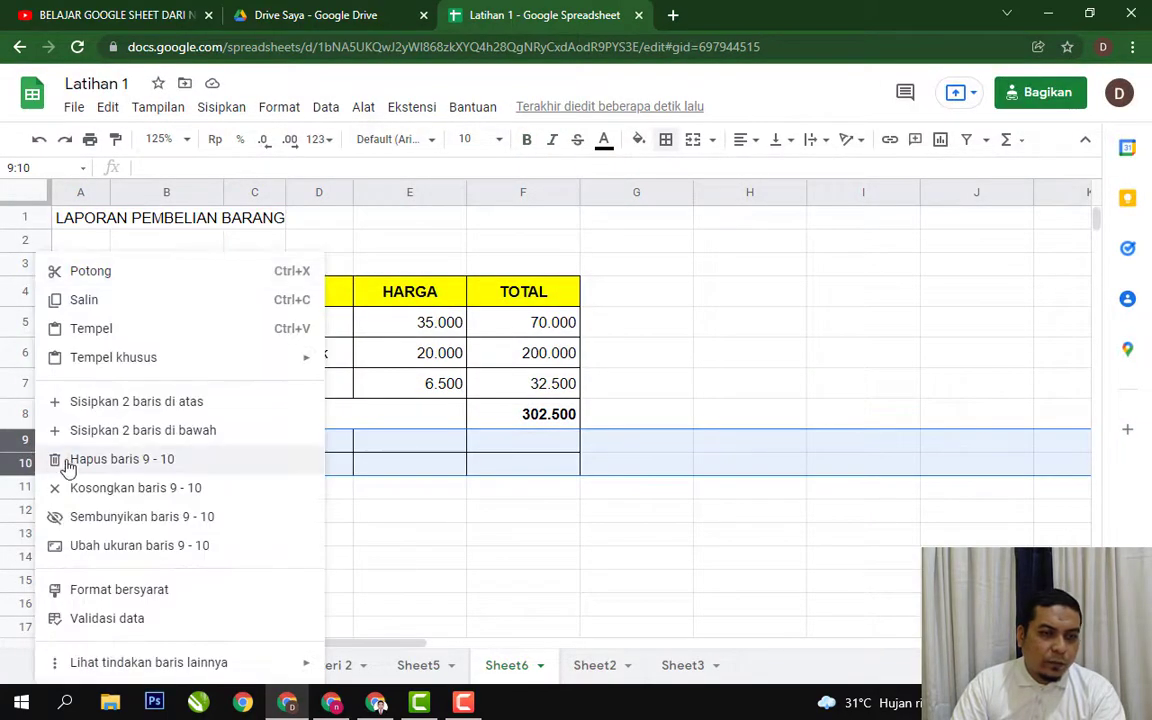
pyautogui.click(193, 545)
pyautogui.click(535, 385)
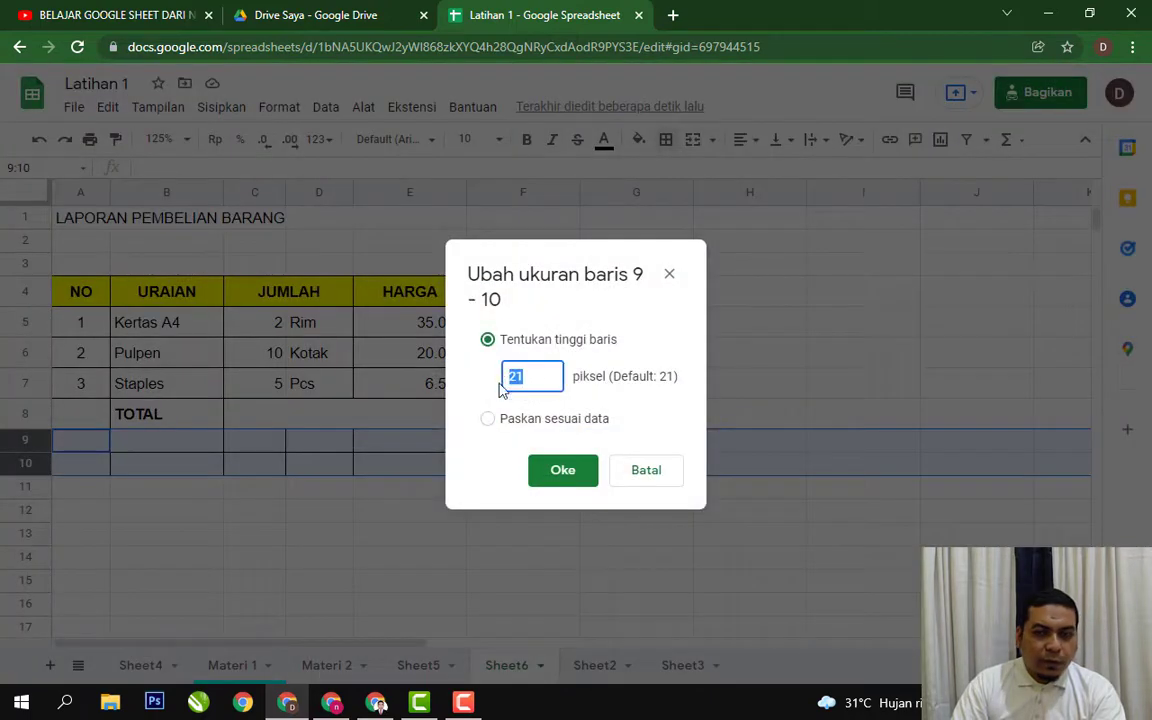
pyautogui.write('27')
pyautogui.press('Return')
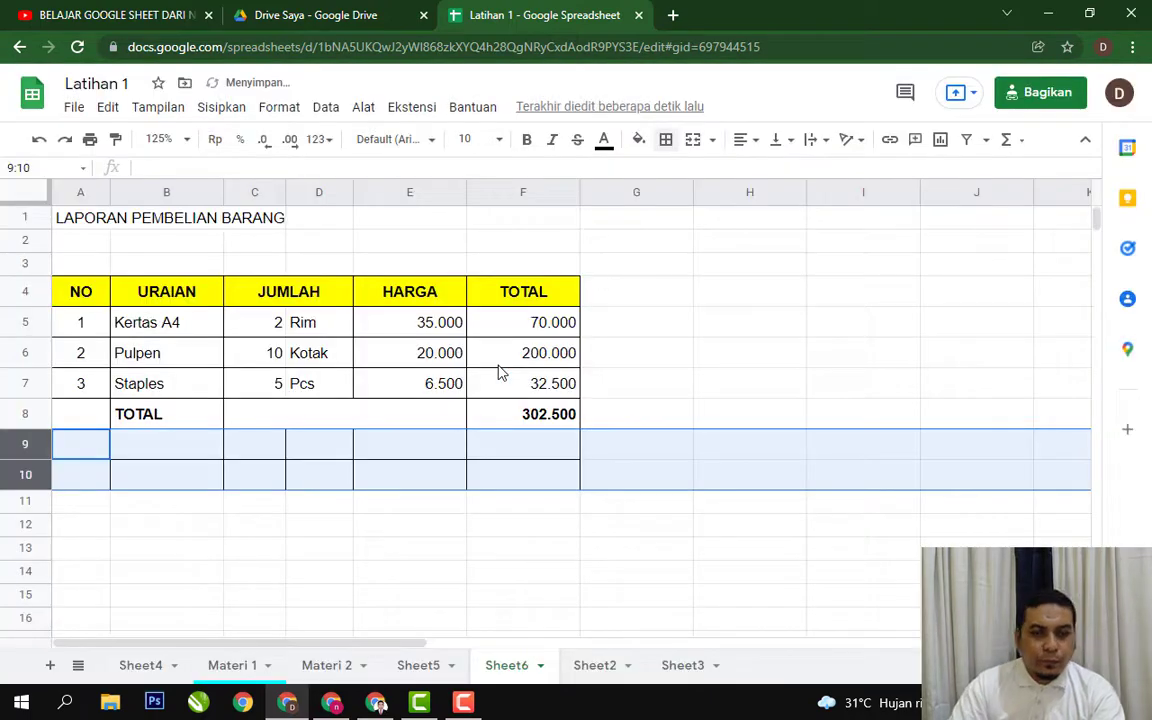
pyautogui.click(710, 395)
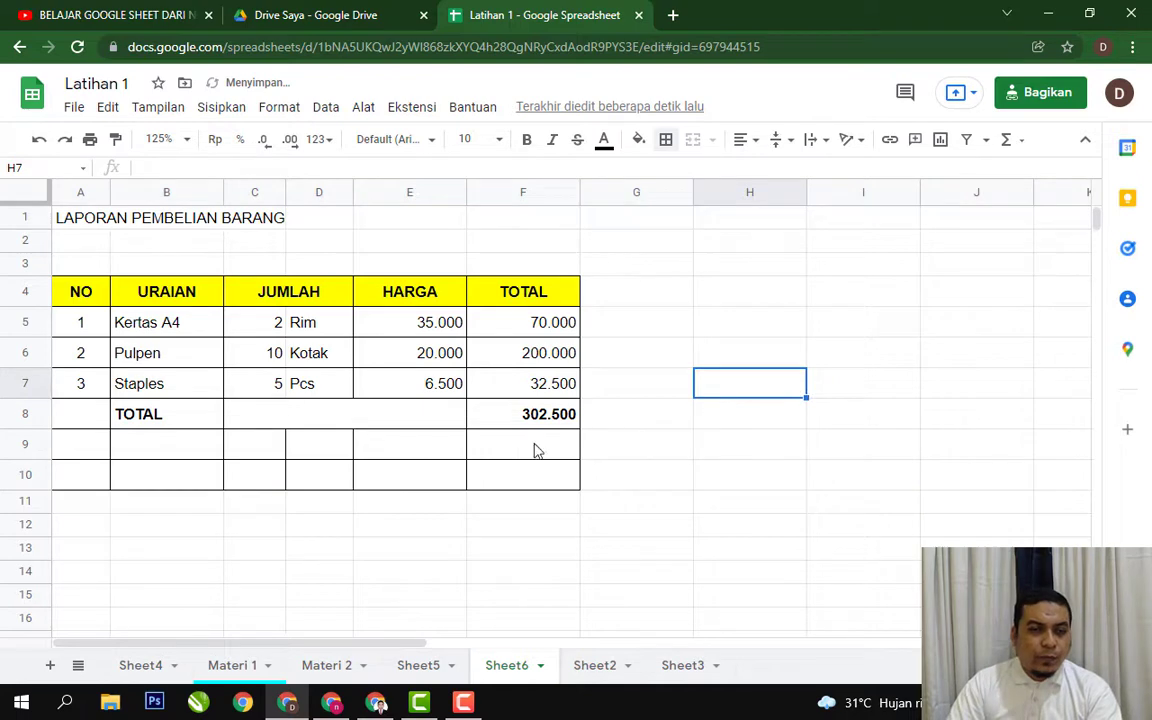
# Step: Copy the TOTAL row's cells B8:E8 with their merged layout into B9:E10
pyautogui.click(164, 415)
pyautogui.moveTo(166, 415); pyautogui.dragTo(275, 424)
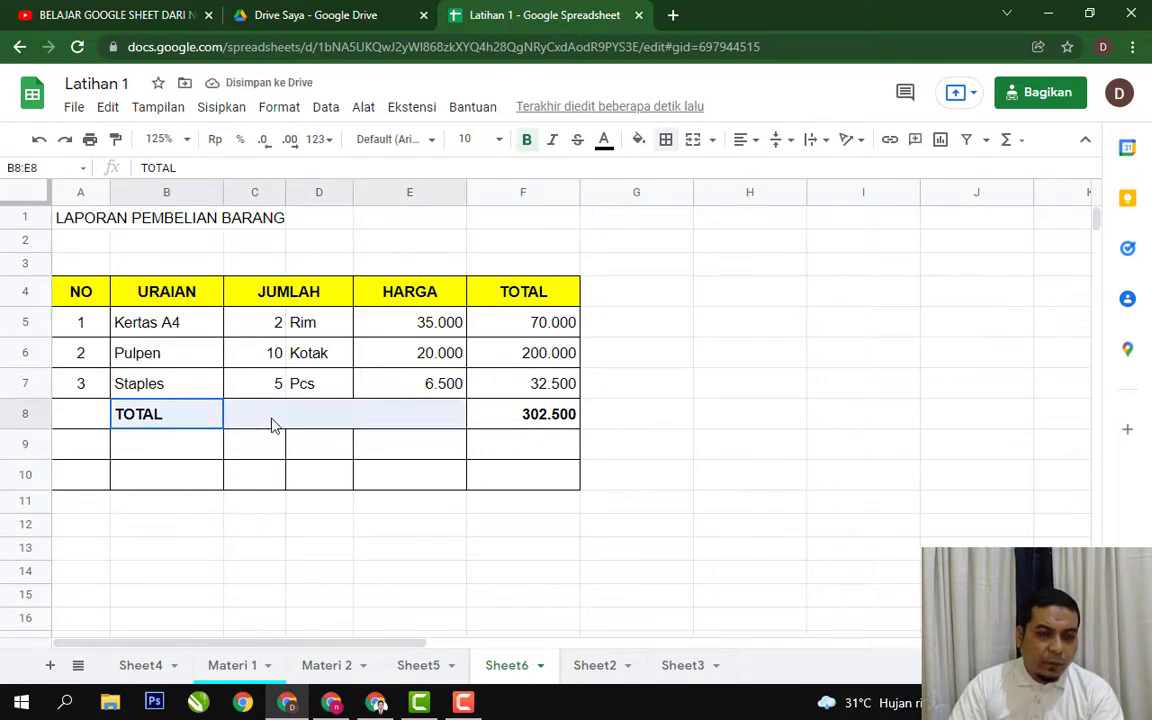
pyautogui.hotkey('ctrl', 'c')
pyautogui.moveTo(180, 445); pyautogui.dragTo(408, 471)
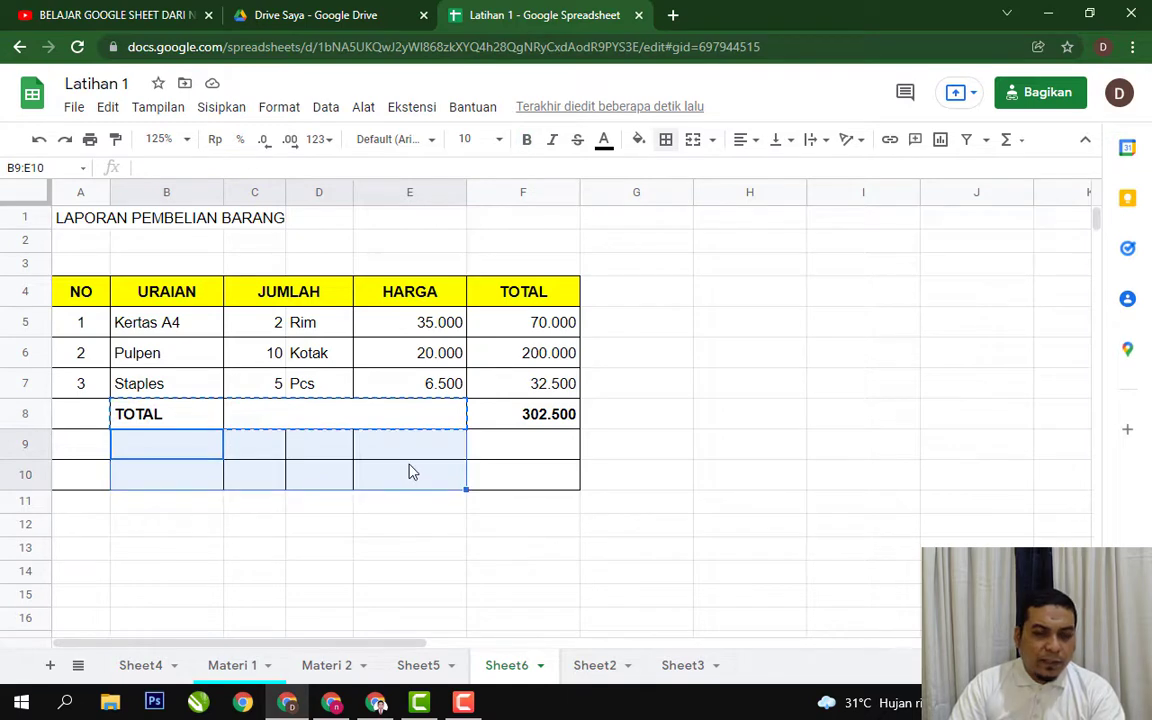
pyautogui.hotkey('ctrl', 'v')
pyautogui.click(384, 550)
# Step: Clear the duplicated TOTAL labels from cells B9:B10
pyautogui.moveTo(178, 452); pyautogui.dragTo(180, 484)
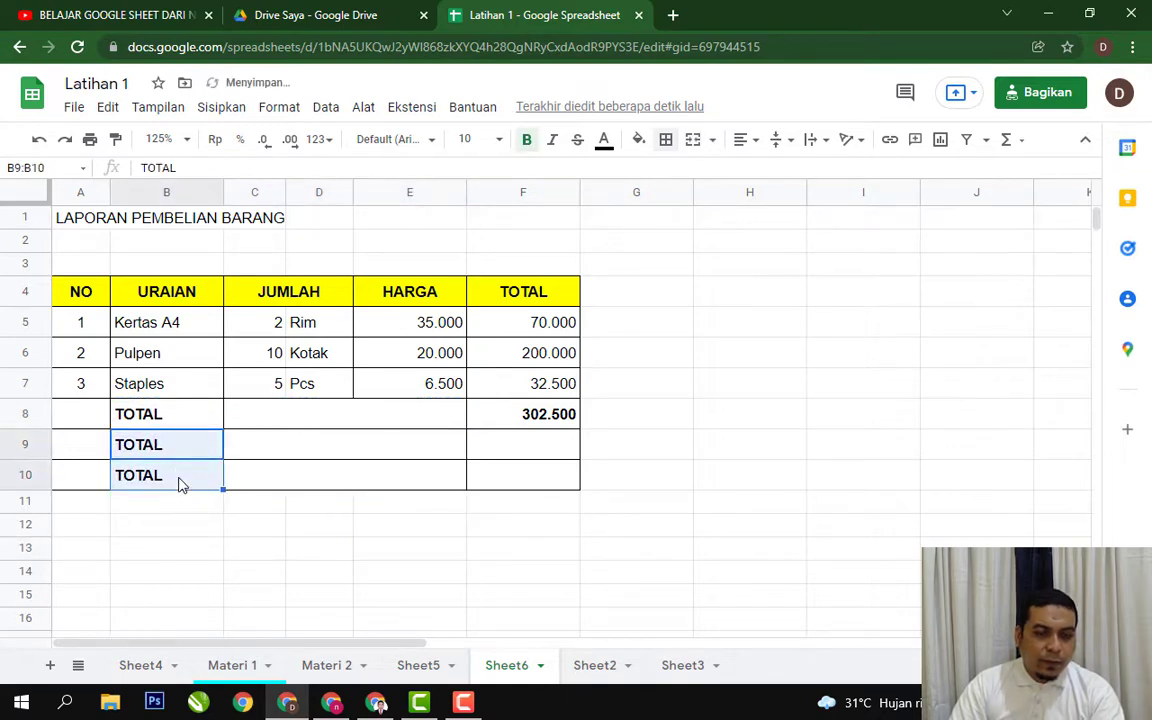
pyautogui.press('Delete')
pyautogui.click(600, 382)
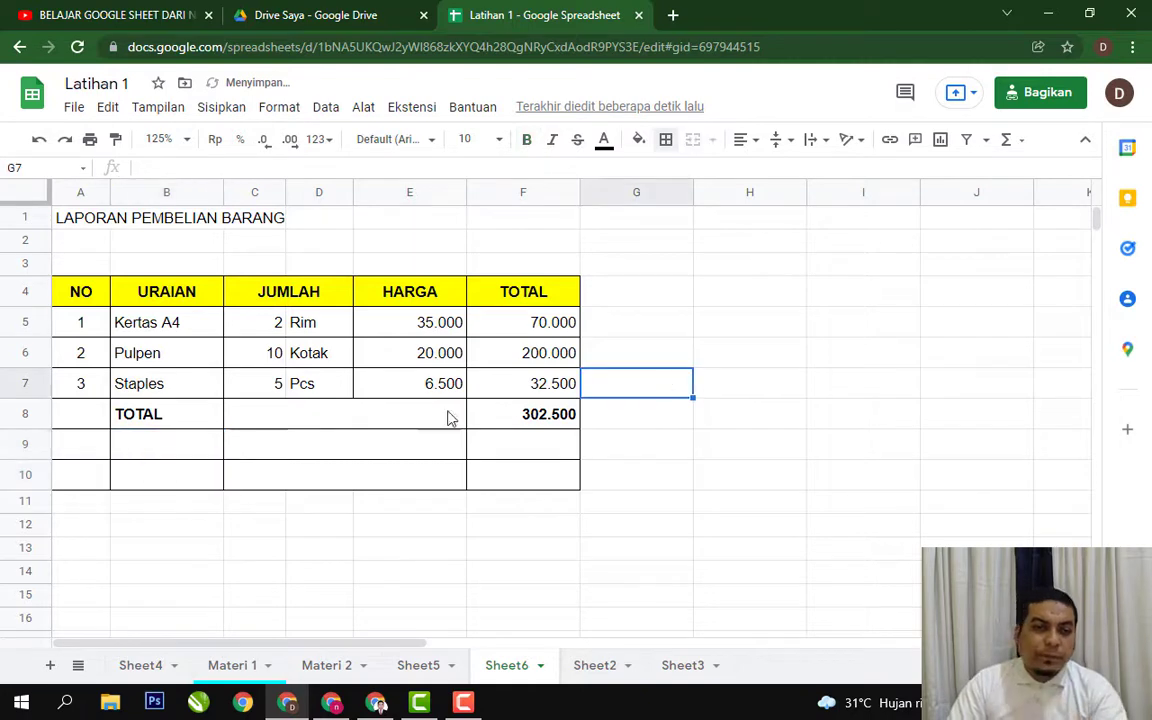
# Step: Enter the label ANGGARAN in uppercase in cell B9, below TOTAL
pyautogui.click(160, 445)
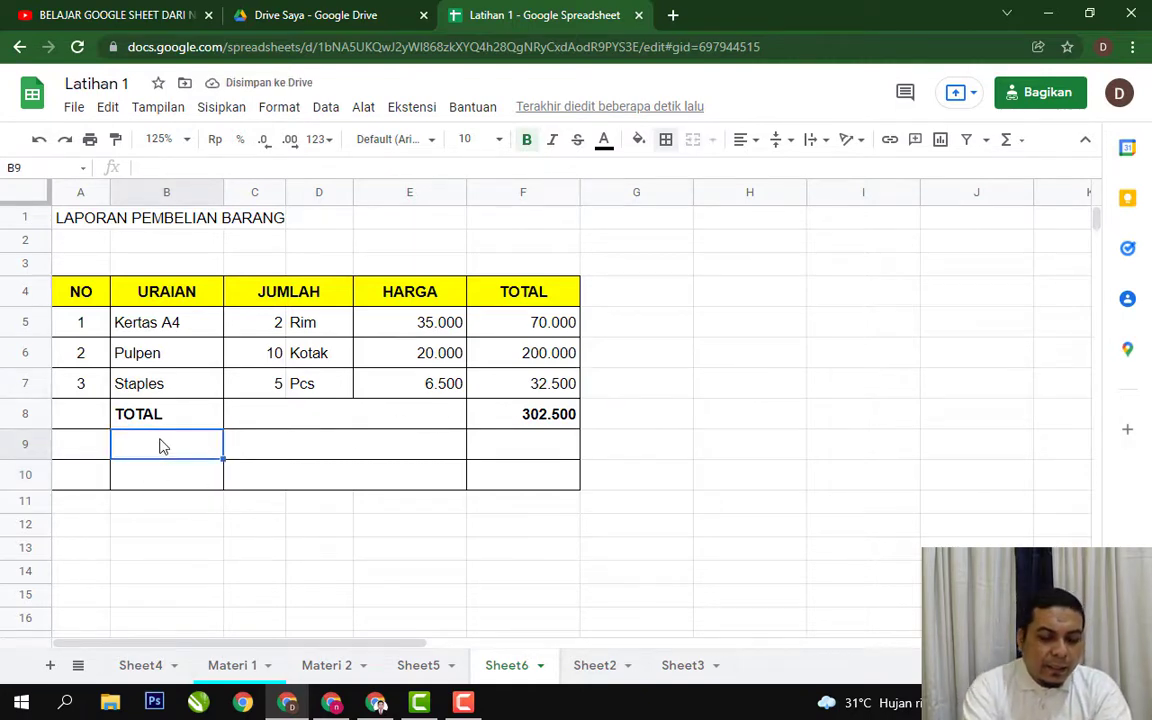
pyautogui.write('angga')
pyautogui.press('BackSpace')
pyautogui.press('BackSpace')
pyautogui.press('BackSpace')
pyautogui.press('BackSpace')
pyautogui.press('BackSpace')
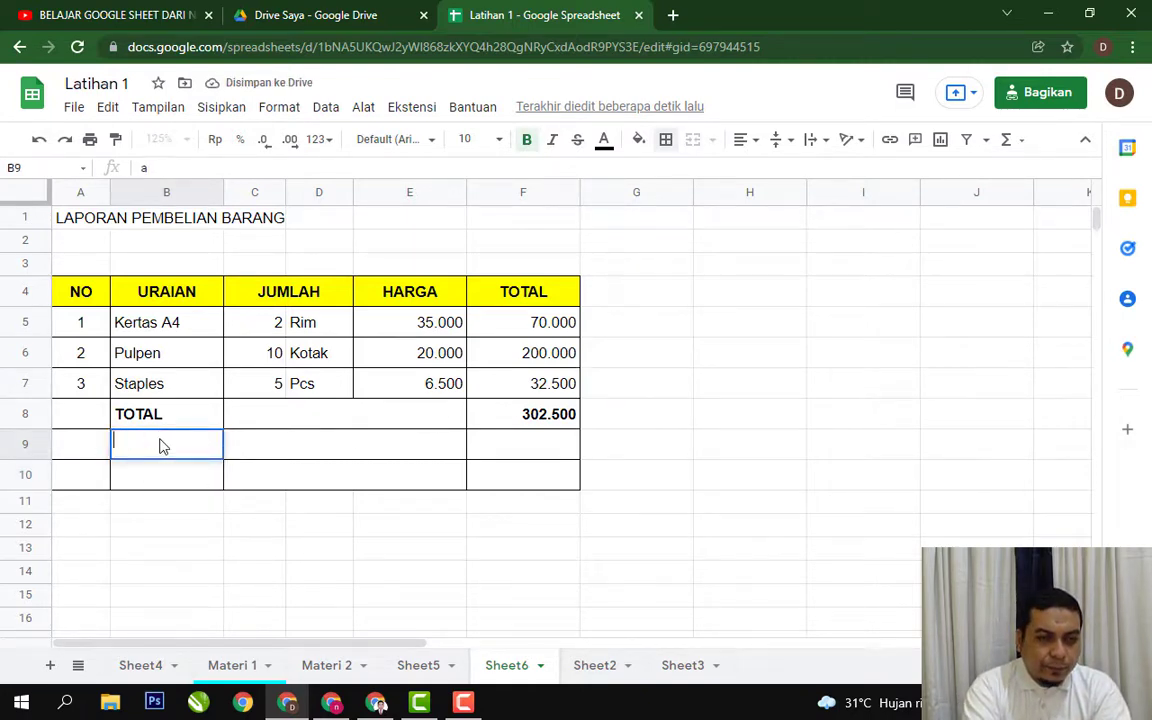
pyautogui.write('ANGGARA')
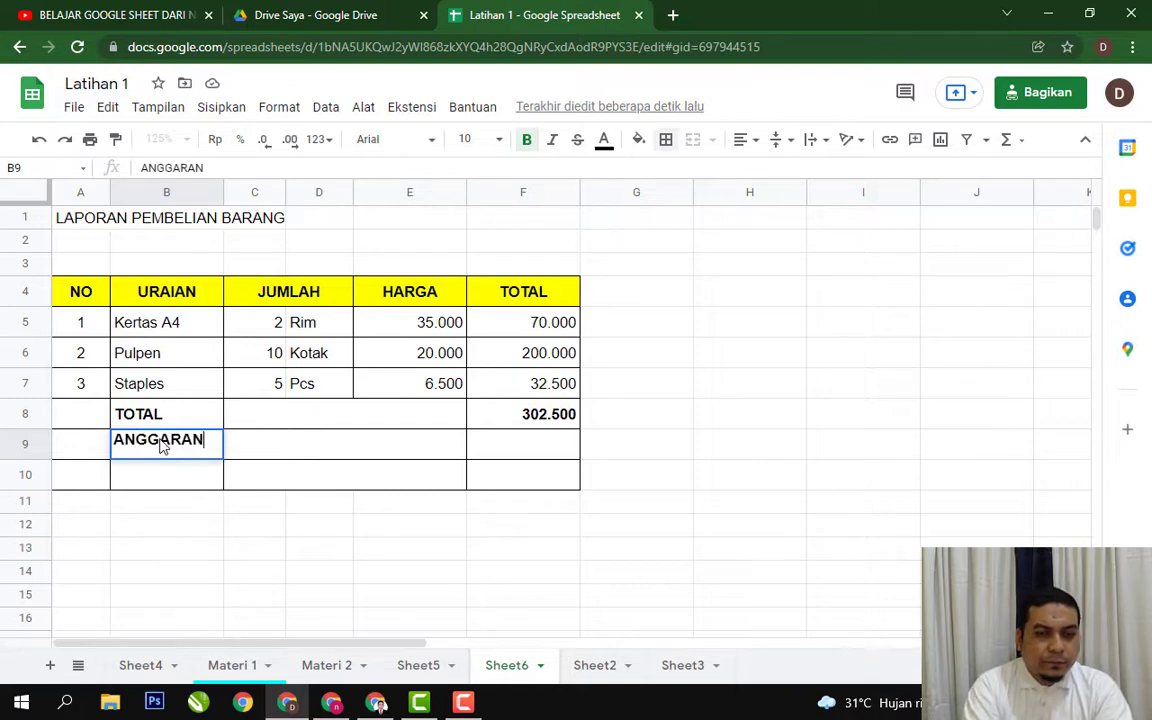
pyautogui.write('N')
# Step: Enter the budget amount 1000000 in cell F9 of the ANGGARAN row
pyautogui.press('Tab')
pyautogui.press('Tab')
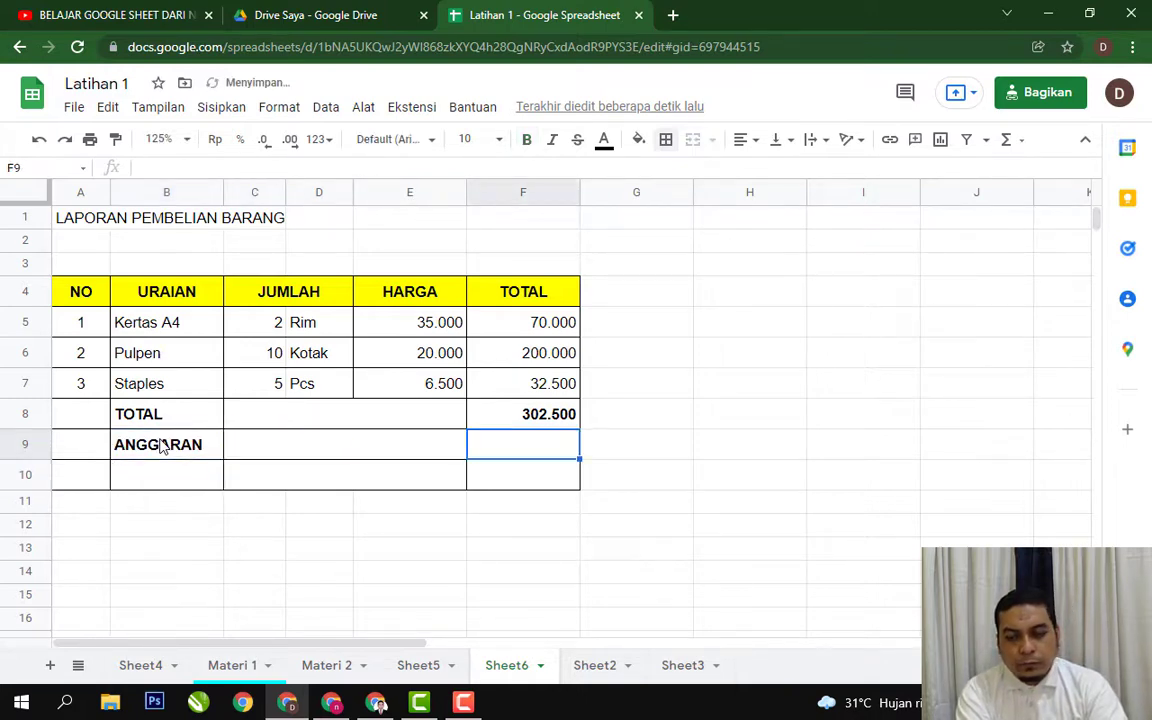
pyautogui.write('100000')
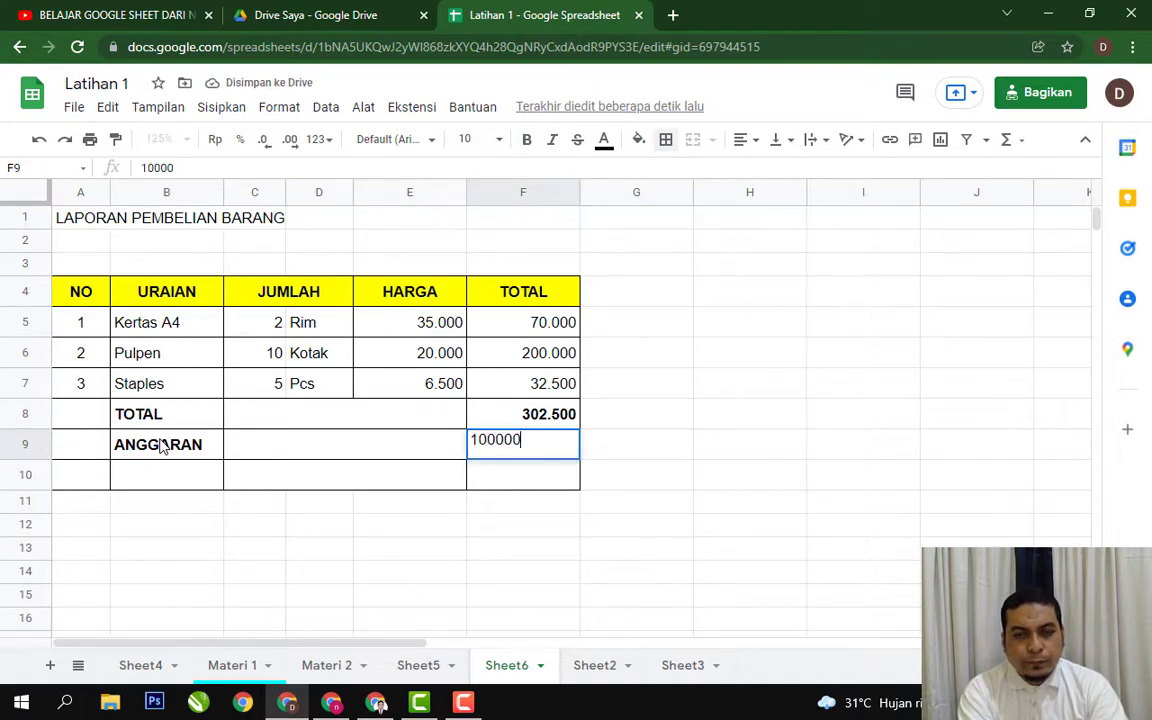
pyautogui.write('0')
pyautogui.press('Return')
pyautogui.press('Up')
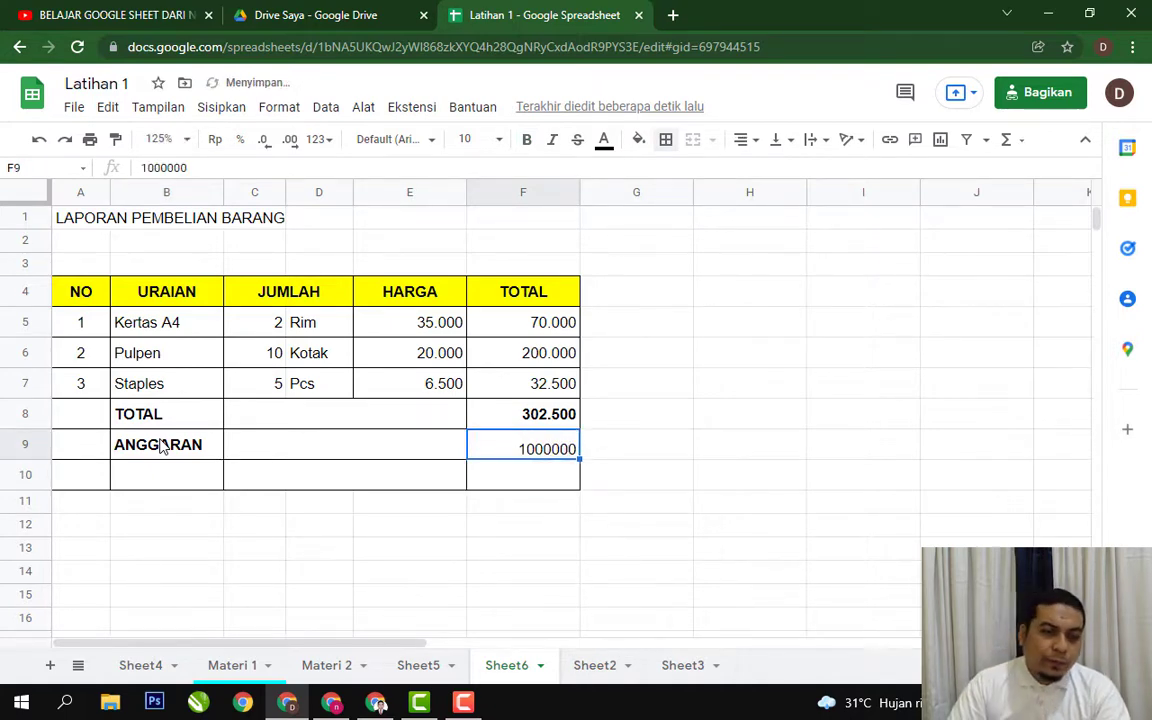
# Step: Align the contents of B9:F10 vertically to the middle
pyautogui.moveTo(160, 445); pyautogui.dragTo(540, 478)
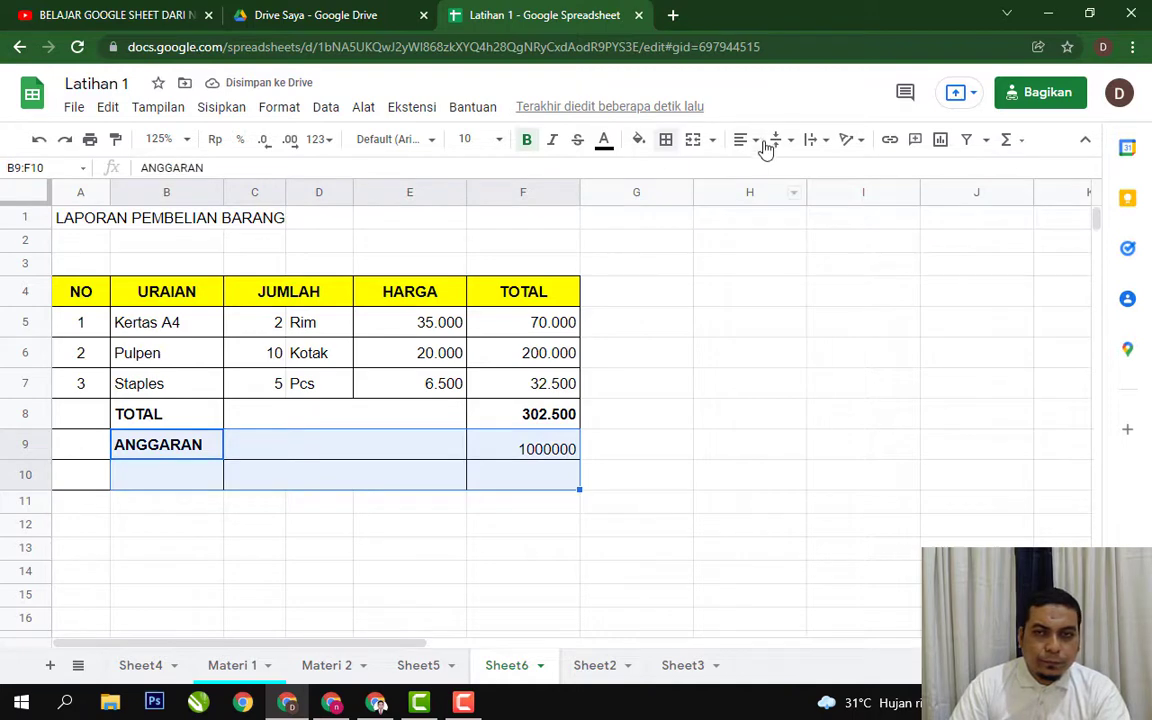
pyautogui.click(772, 141)
pyautogui.click(800, 170)
pyautogui.click(750, 349)
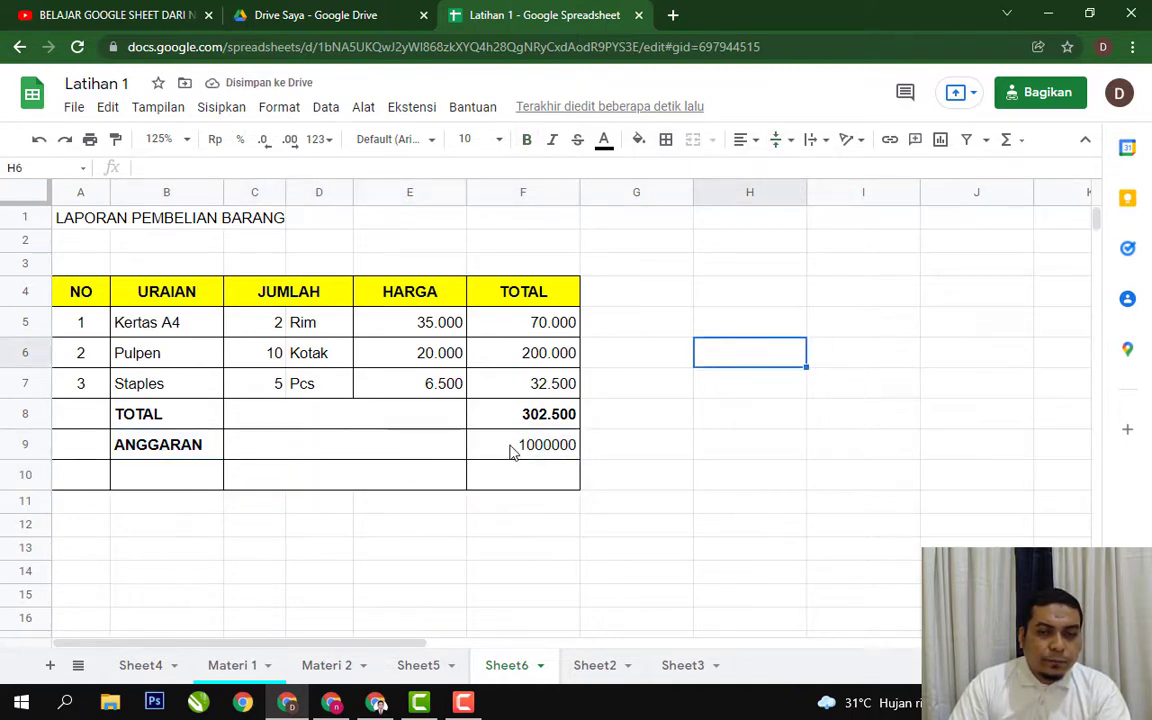
# Step: Make the cells B9:F10 bold
pyautogui.moveTo(510, 450); pyautogui.dragTo(188, 481)
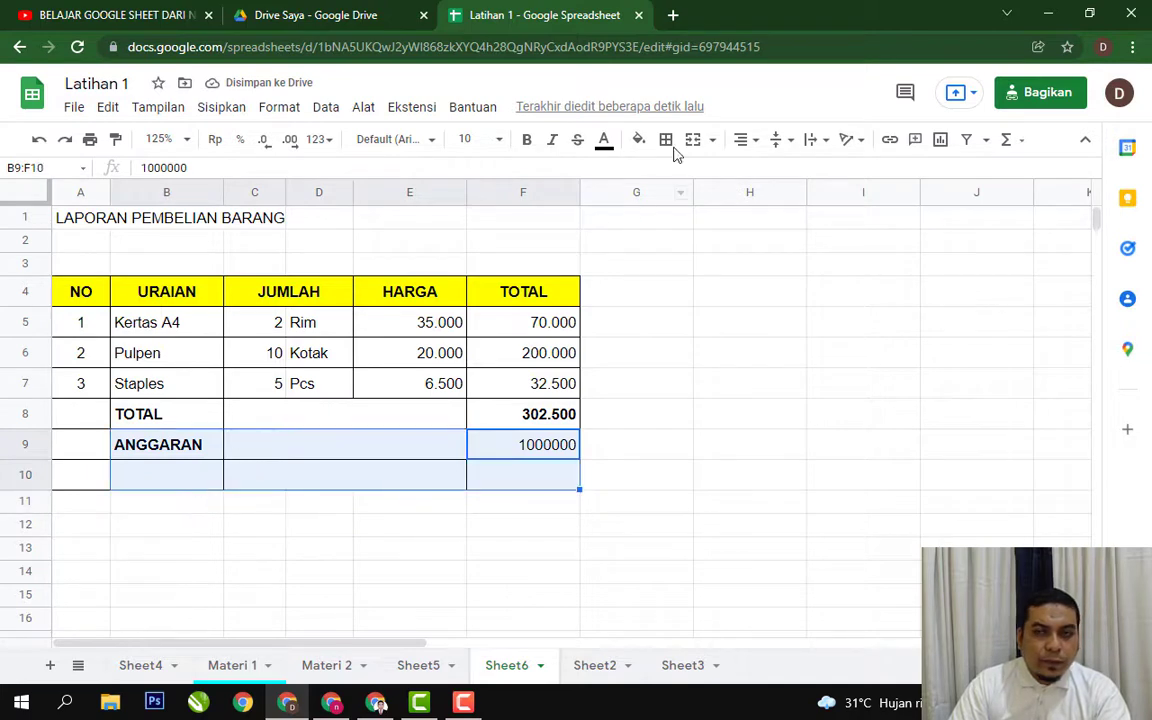
pyautogui.click(526, 139)
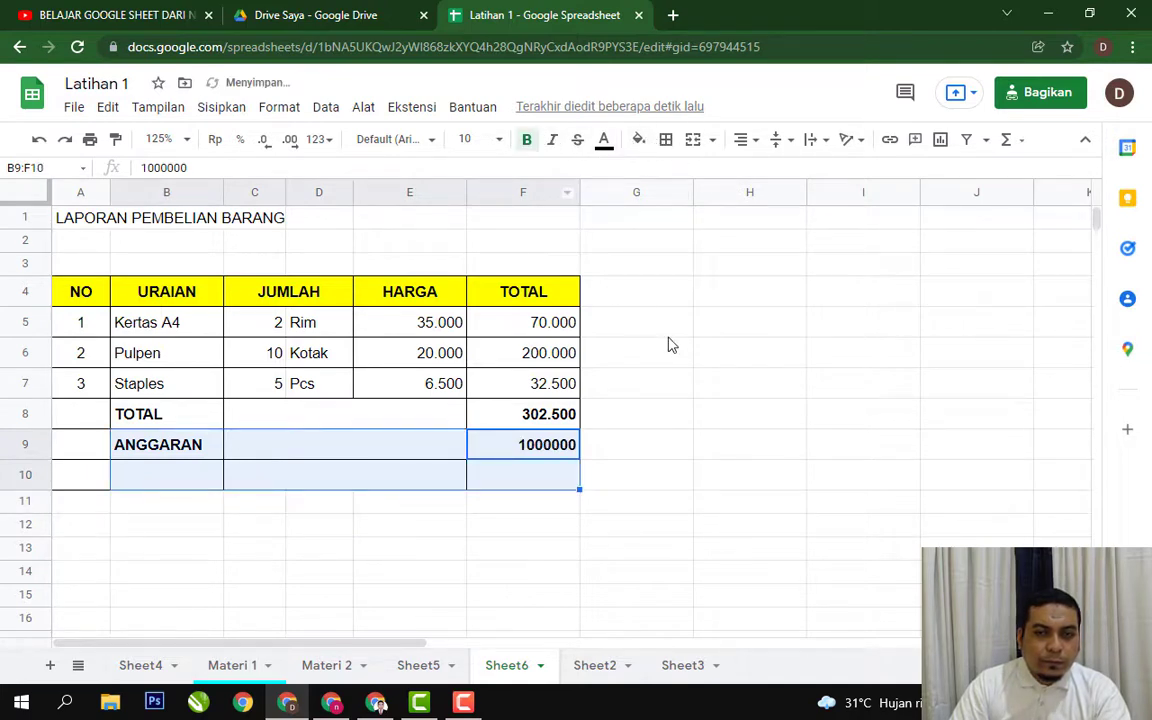
pyautogui.click(672, 345)
# Step: Format F9:F10 as numbers with thousands separators and no decimal places
pyautogui.moveTo(553, 442); pyautogui.dragTo(545, 476)
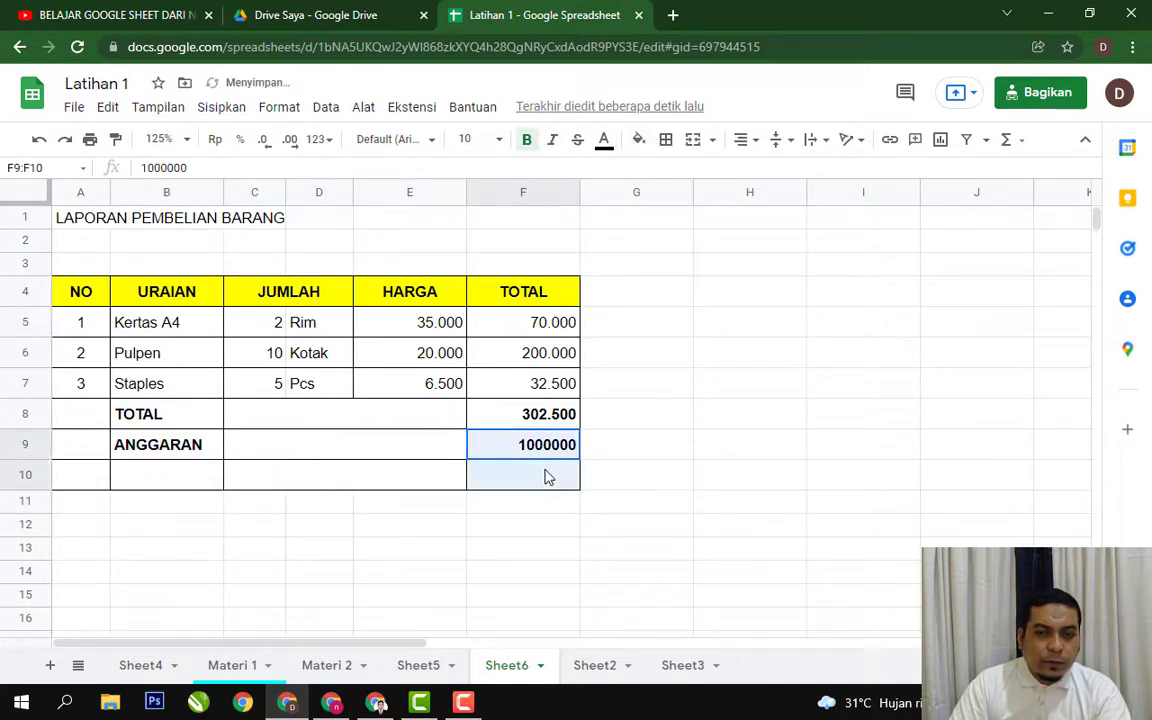
pyautogui.click(310, 140)
pyautogui.click(487, 250)
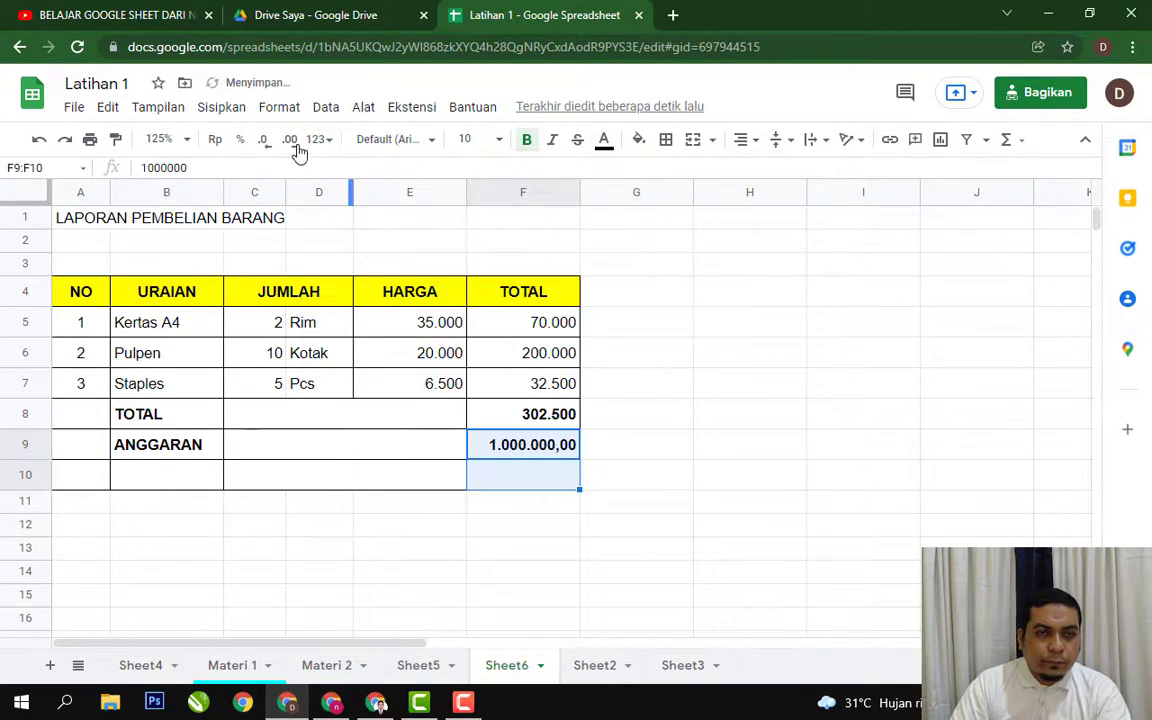
pyautogui.click(265, 139)
pyautogui.click(265, 139)
pyautogui.click(713, 366)
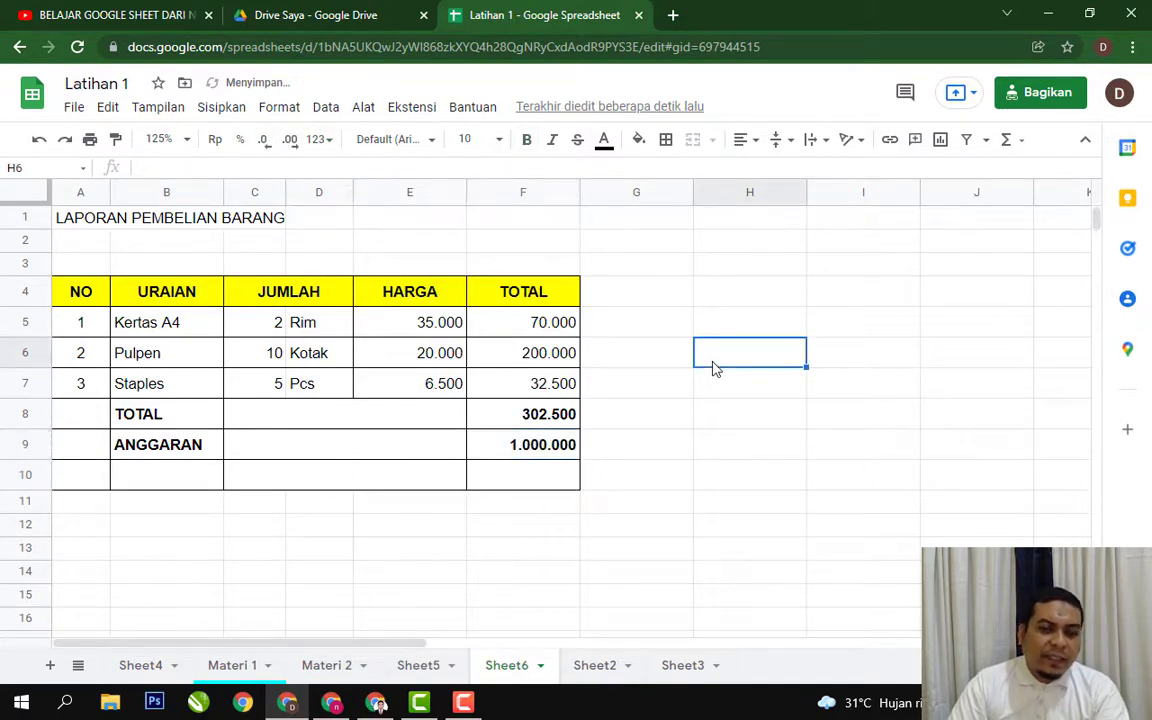
# Step: Enter the label SISA in cell B10, below ANGGARAN
pyautogui.click(188, 476)
pyautogui.write('SI')
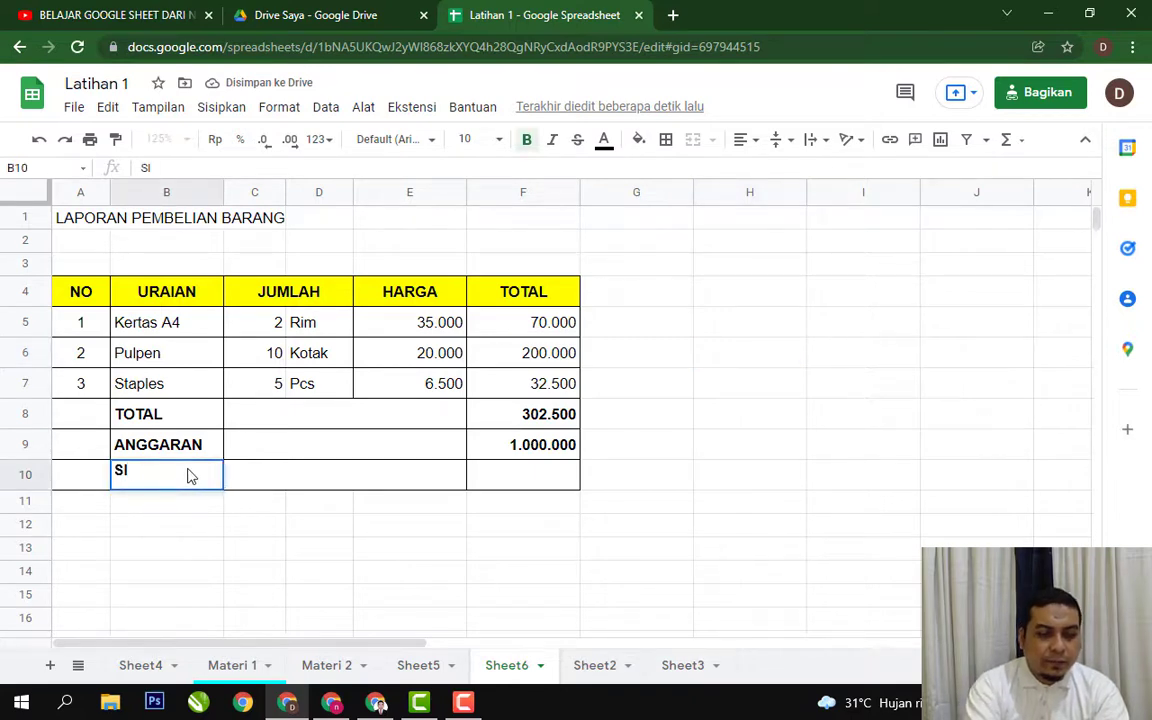
pyautogui.write('SA')
pyautogui.press('Return')
# Step: Calculate the remaining budget in F10 by subtracting the total from the budget with the formula =F9-F8
pyautogui.press('Up')
pyautogui.press('Right')
pyautogui.press('Right')
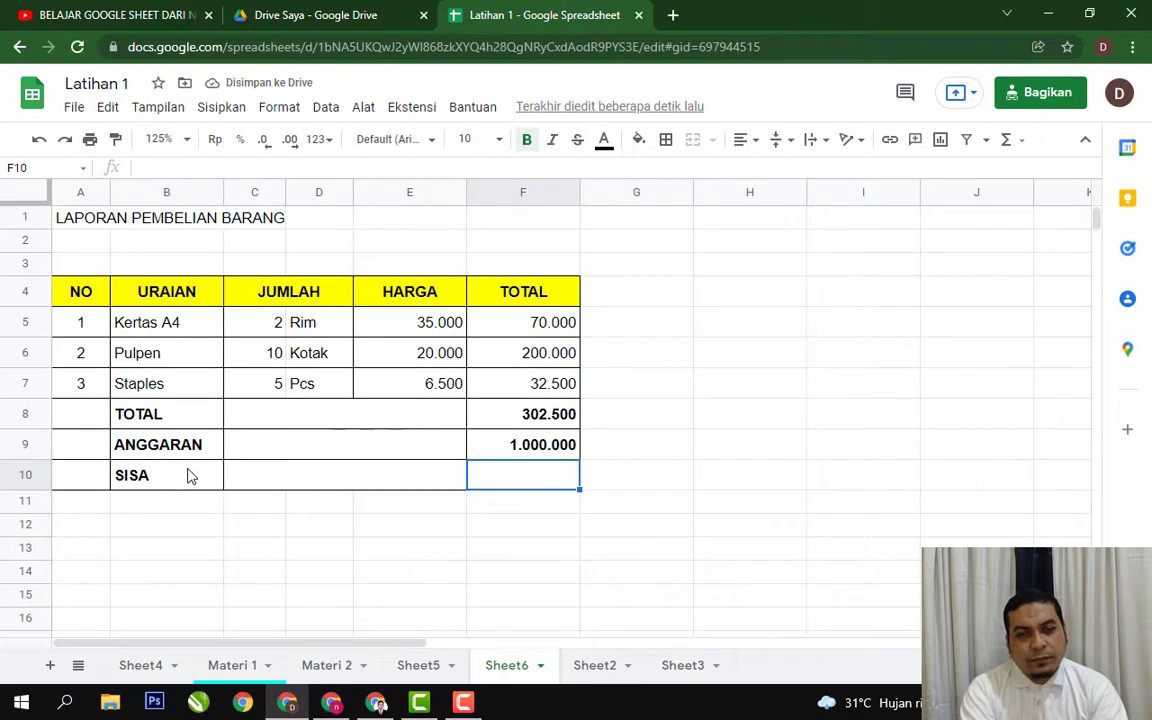
pyautogui.click(513, 447)
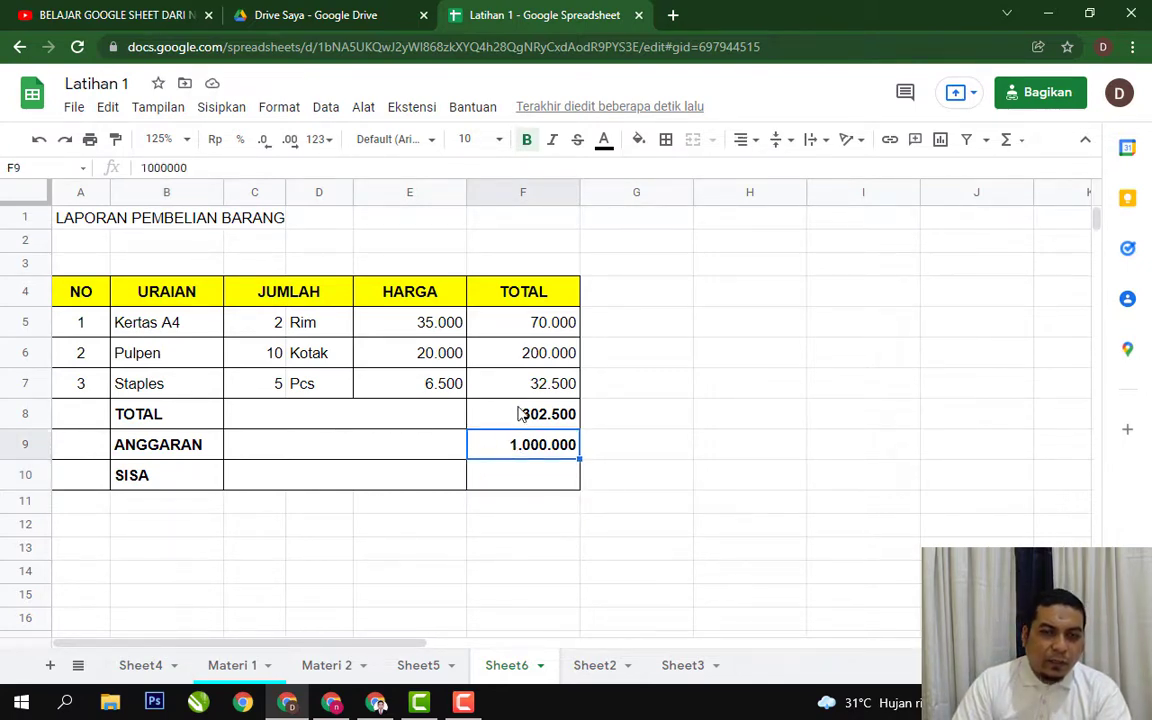
pyautogui.click(518, 421)
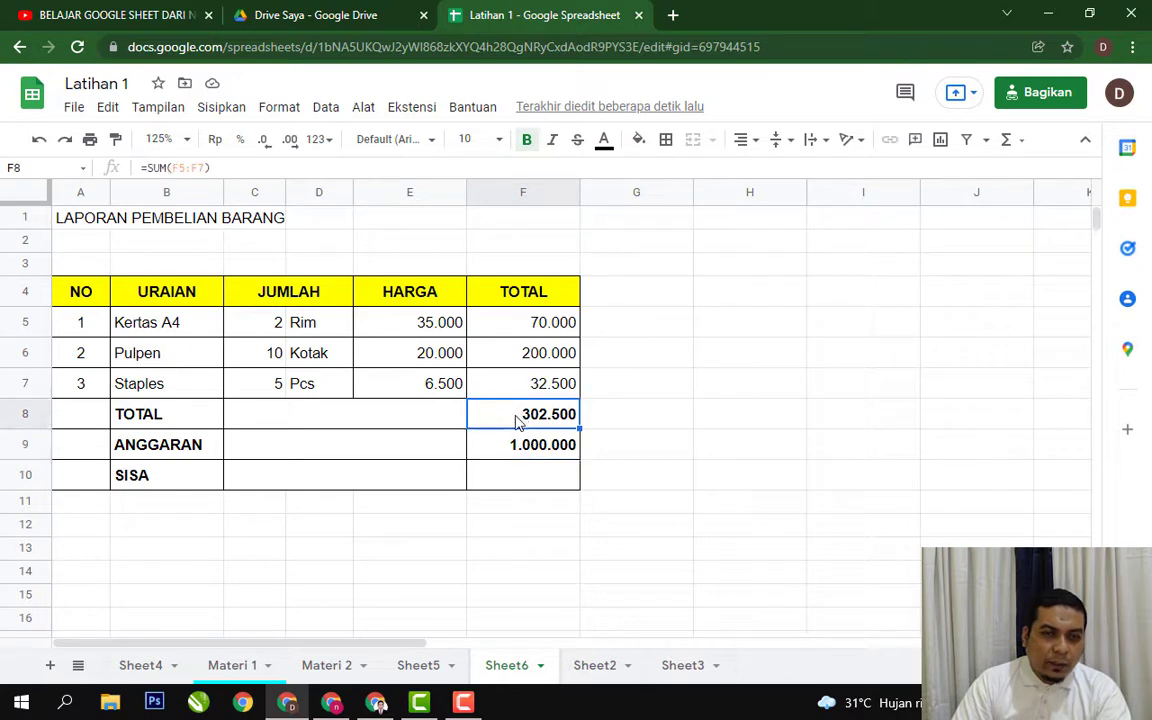
pyautogui.click(506, 487)
pyautogui.write('=')
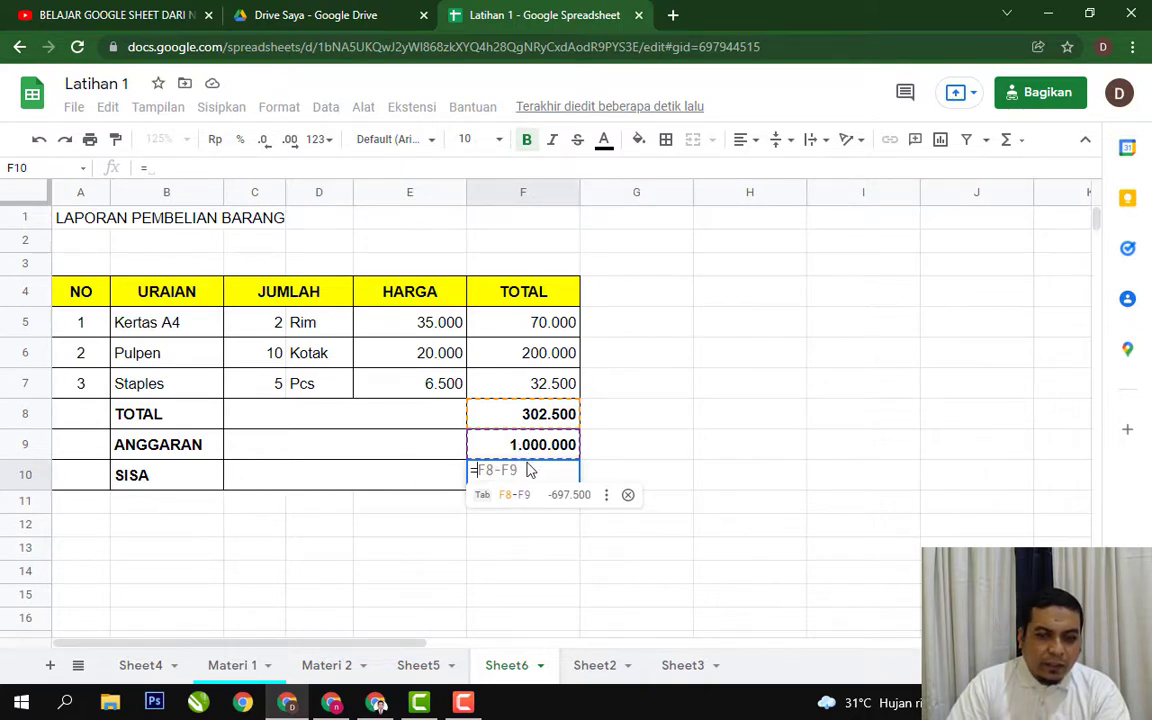
pyautogui.click(531, 470)
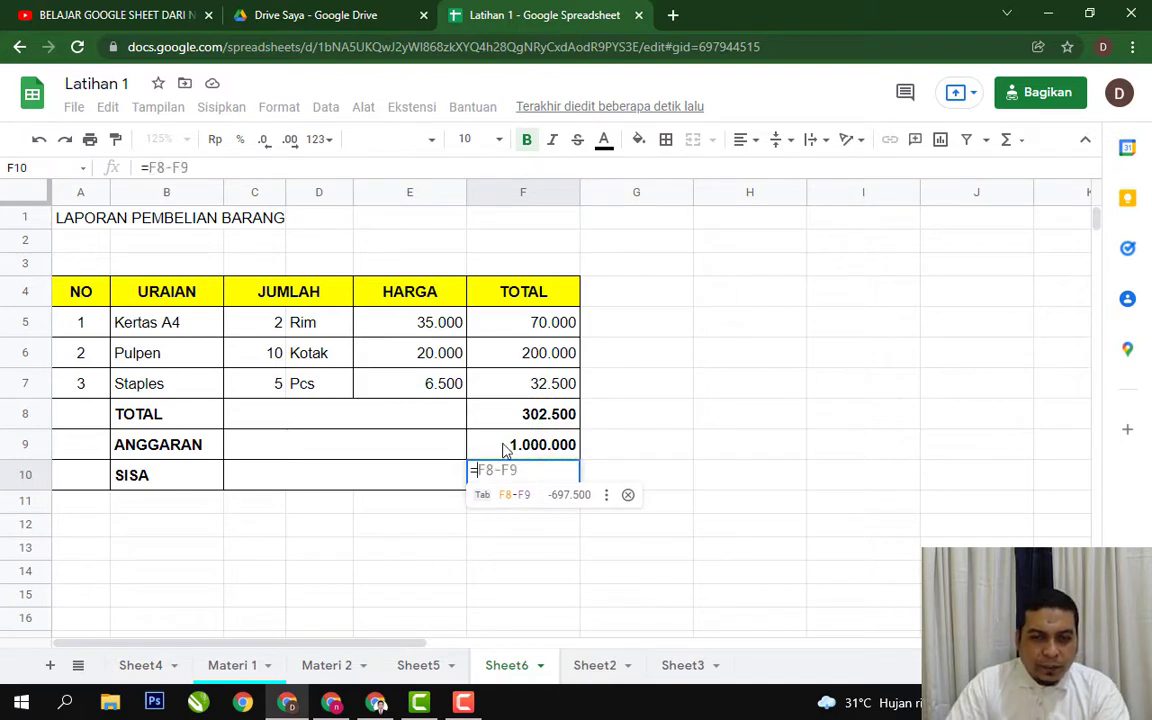
pyautogui.click(504, 447)
pyautogui.write('-')
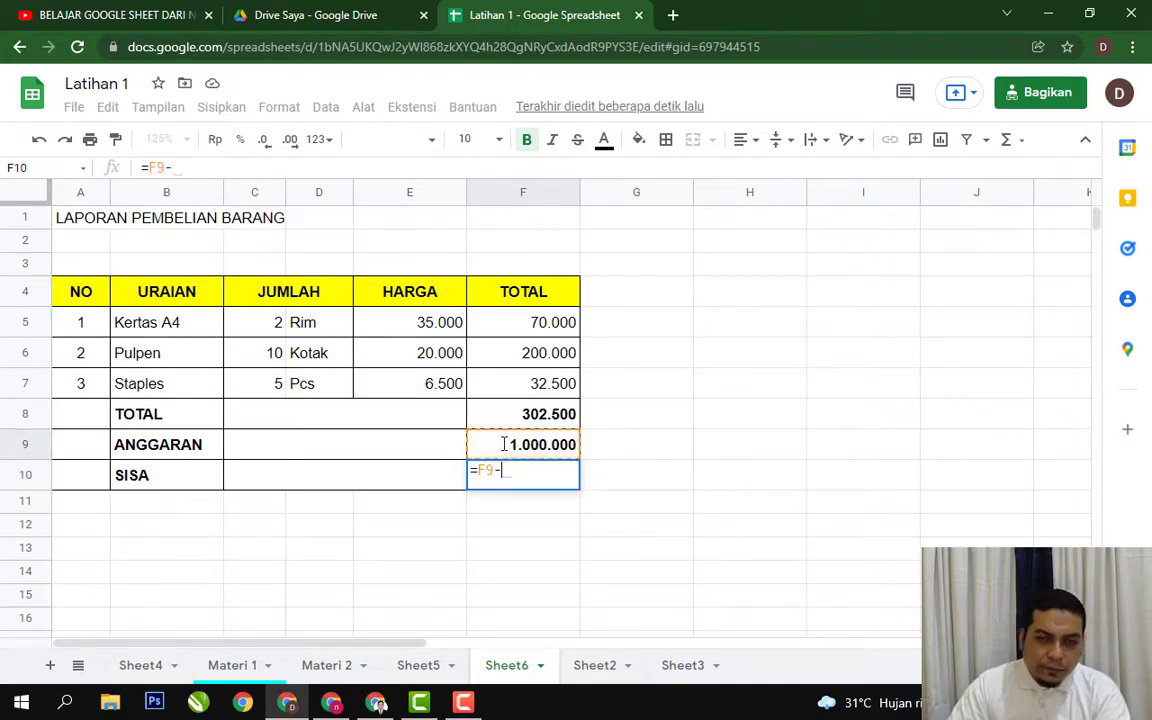
pyautogui.click(520, 425)
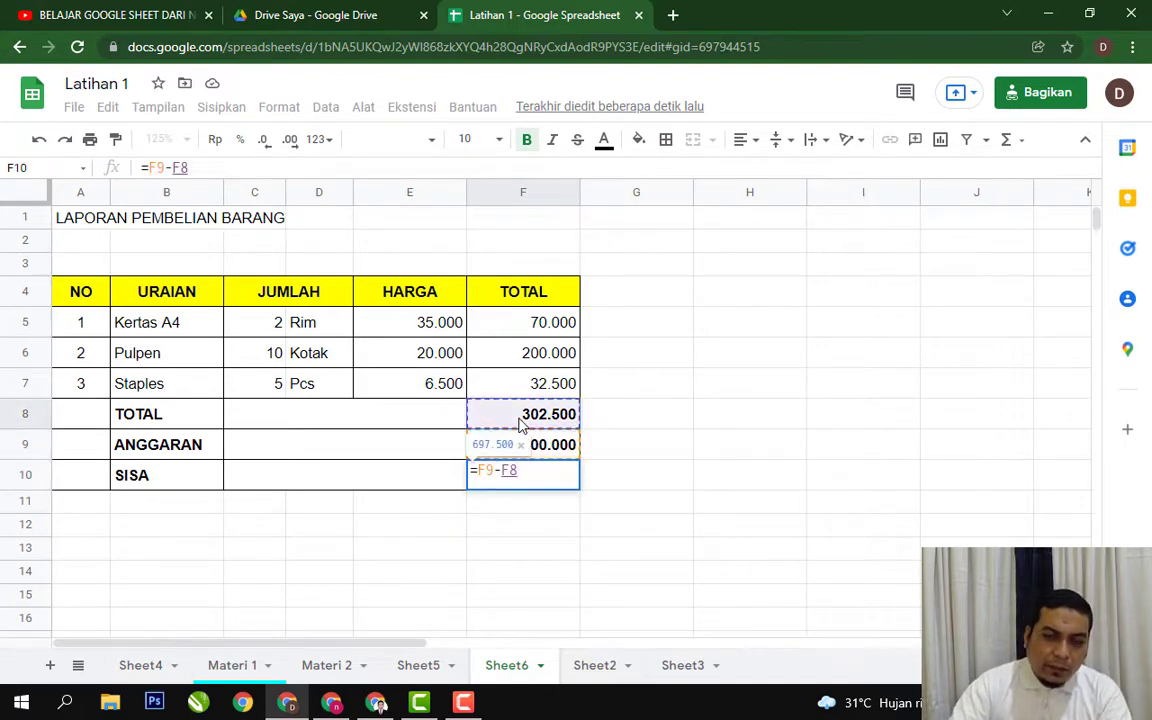
pyautogui.press('Return')
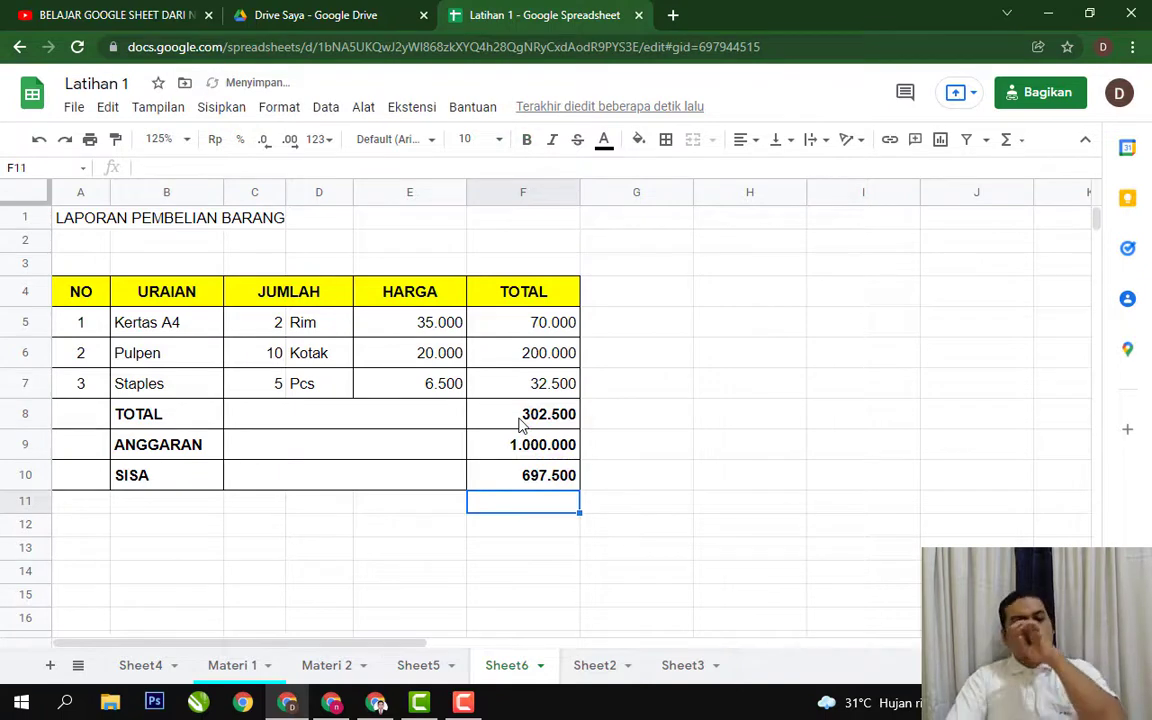
# Step: Color the text of the SISA label in B10 and its amount in F10 dark red
pyautogui.click(193, 476)
pyautogui.keyDown('ctrl'); pyautogui.click(507, 483); pyautogui.keyUp('ctrl')
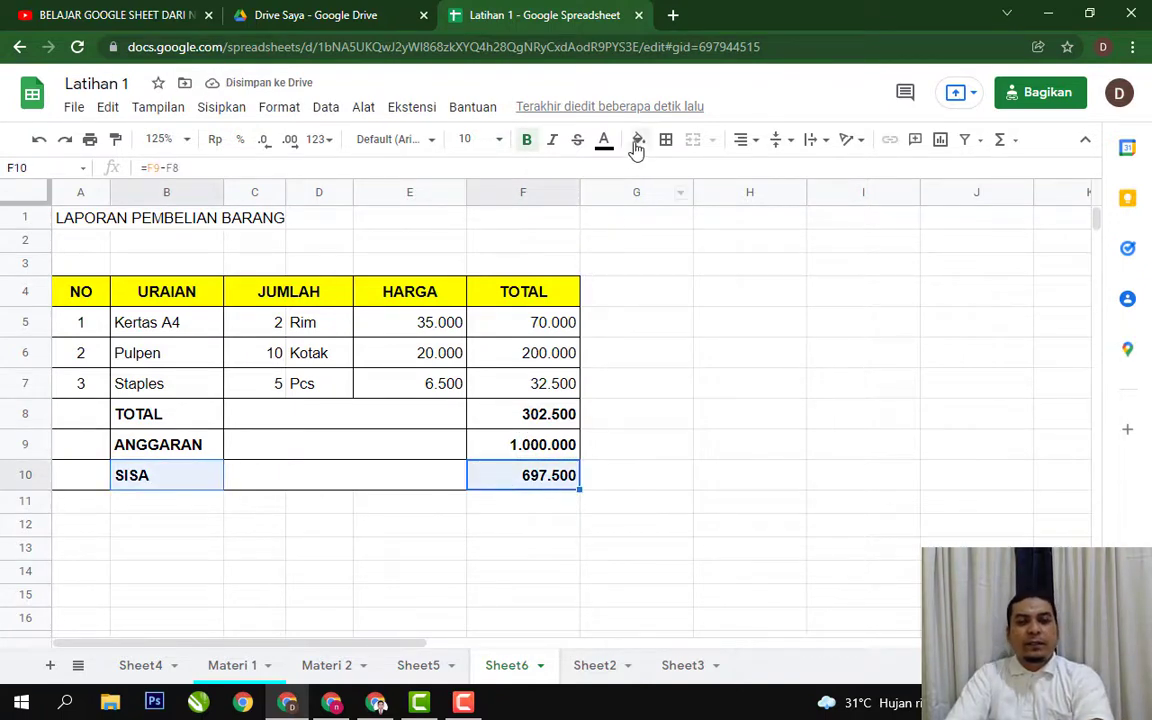
pyautogui.click(604, 140)
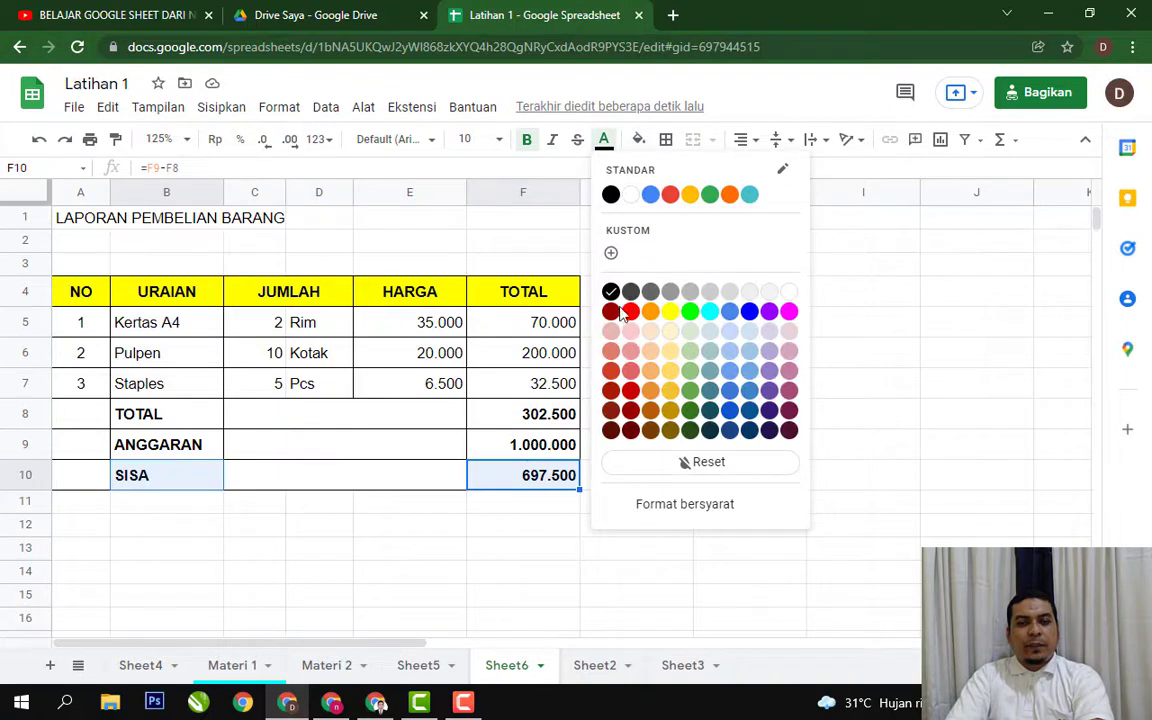
pyautogui.click(631, 410)
pyautogui.click(683, 373)
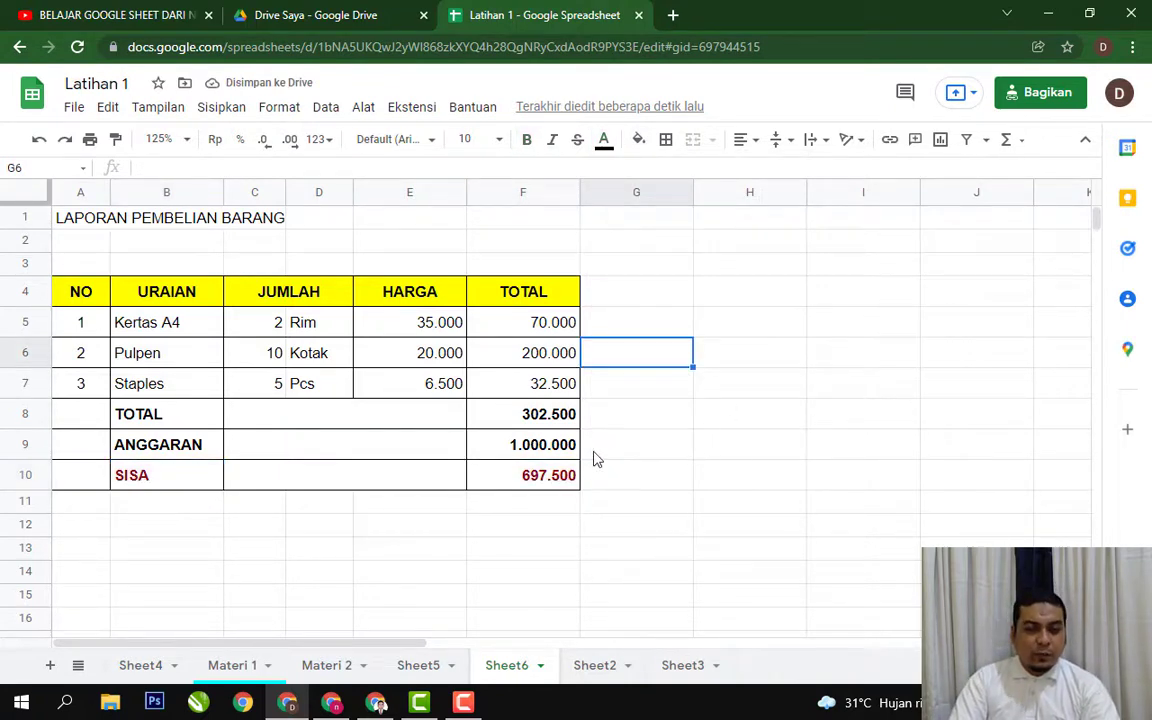
pyautogui.click(668, 463)
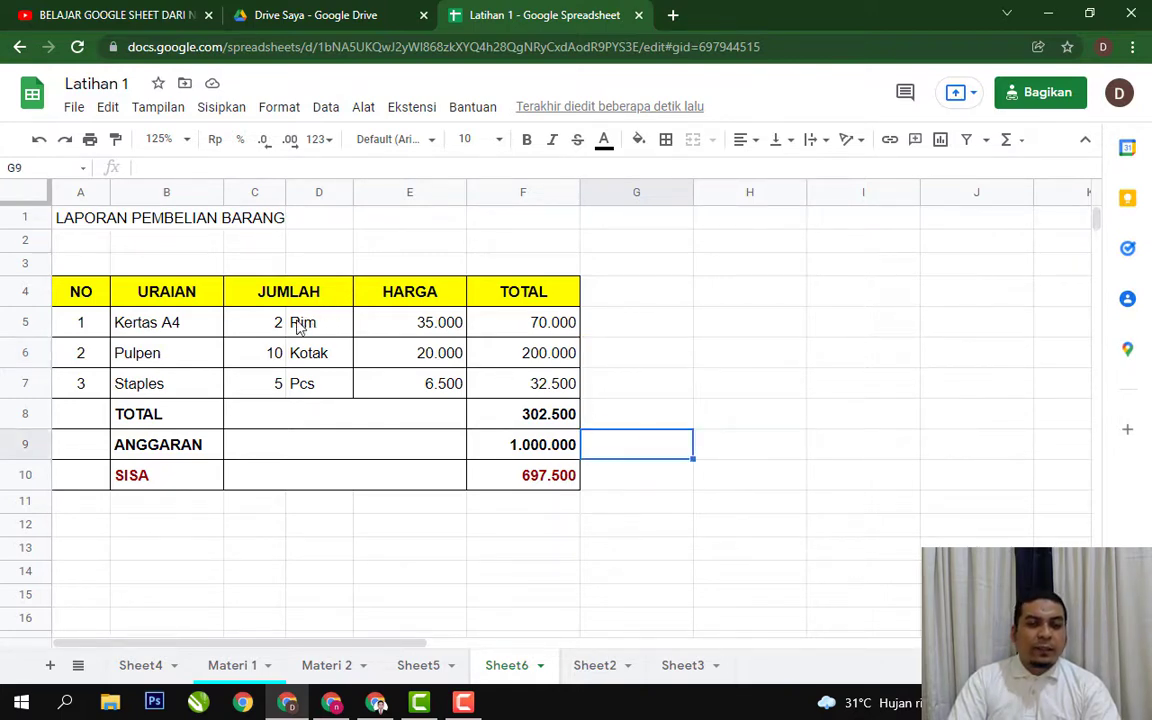
# Step: Examine the SUM formula behind the grand total in F8 and the budget amount in F9
pyautogui.click(510, 414)
pyautogui.doubleClick(510, 414)
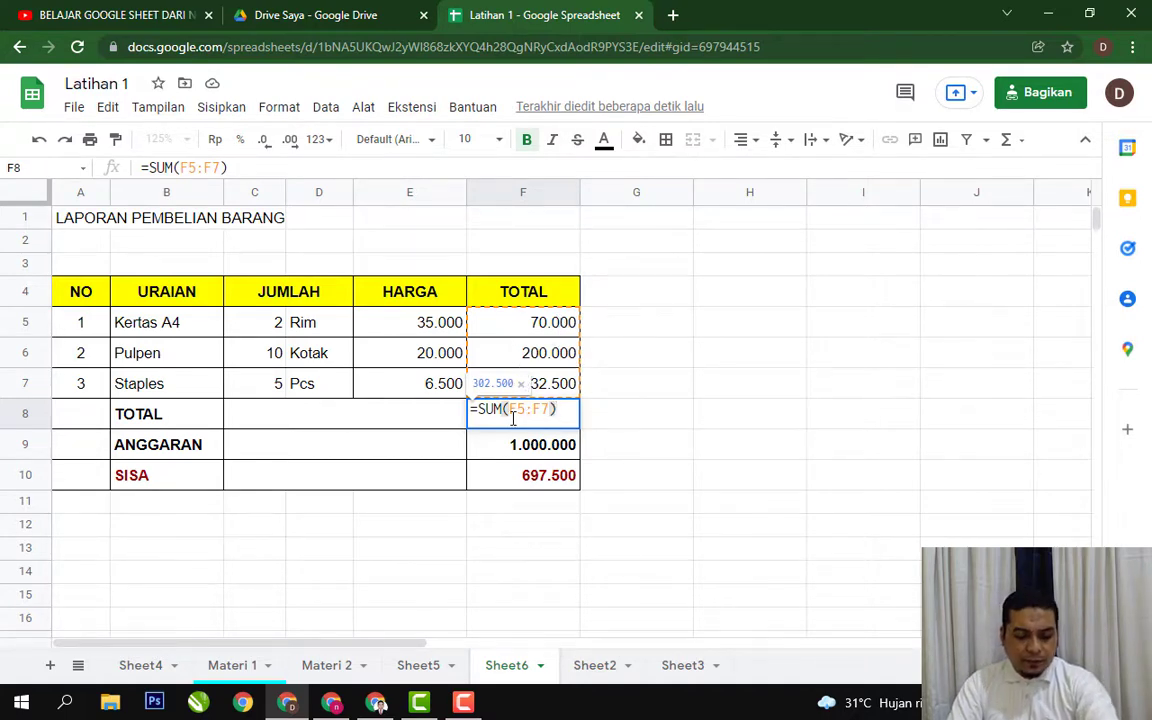
pyautogui.press('Escape')
pyautogui.click(782, 372)
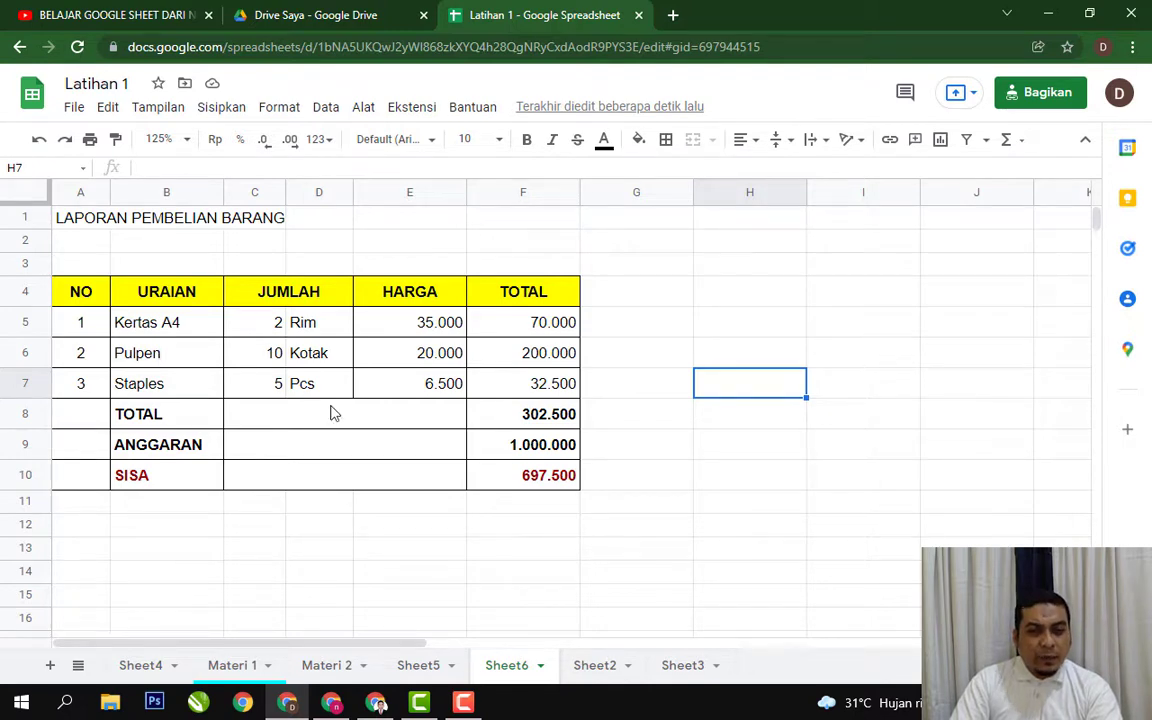
pyautogui.click(547, 420)
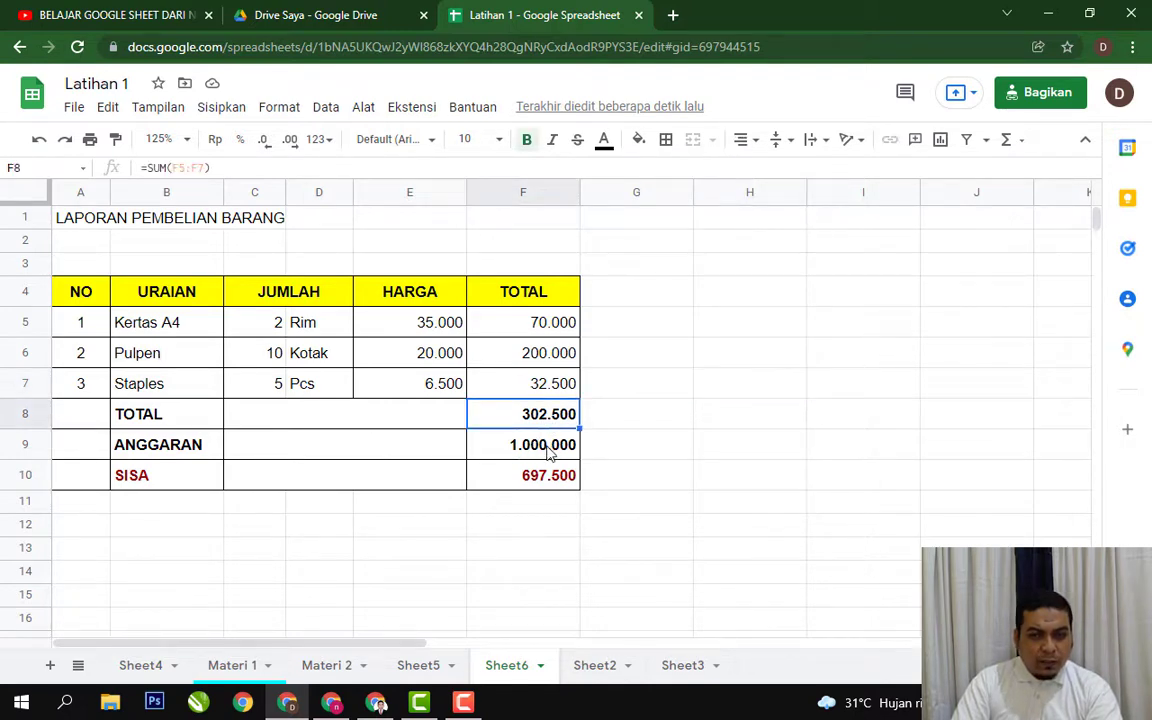
pyautogui.click(547, 452)
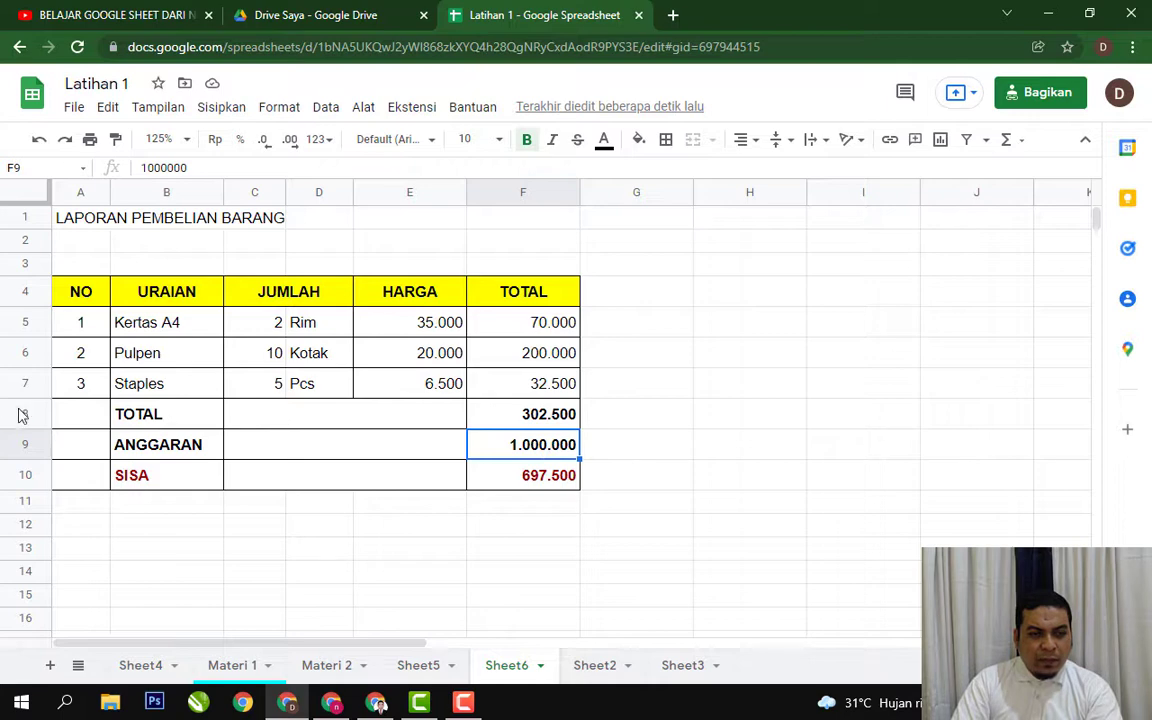
pyautogui.doubleClick(545, 412)
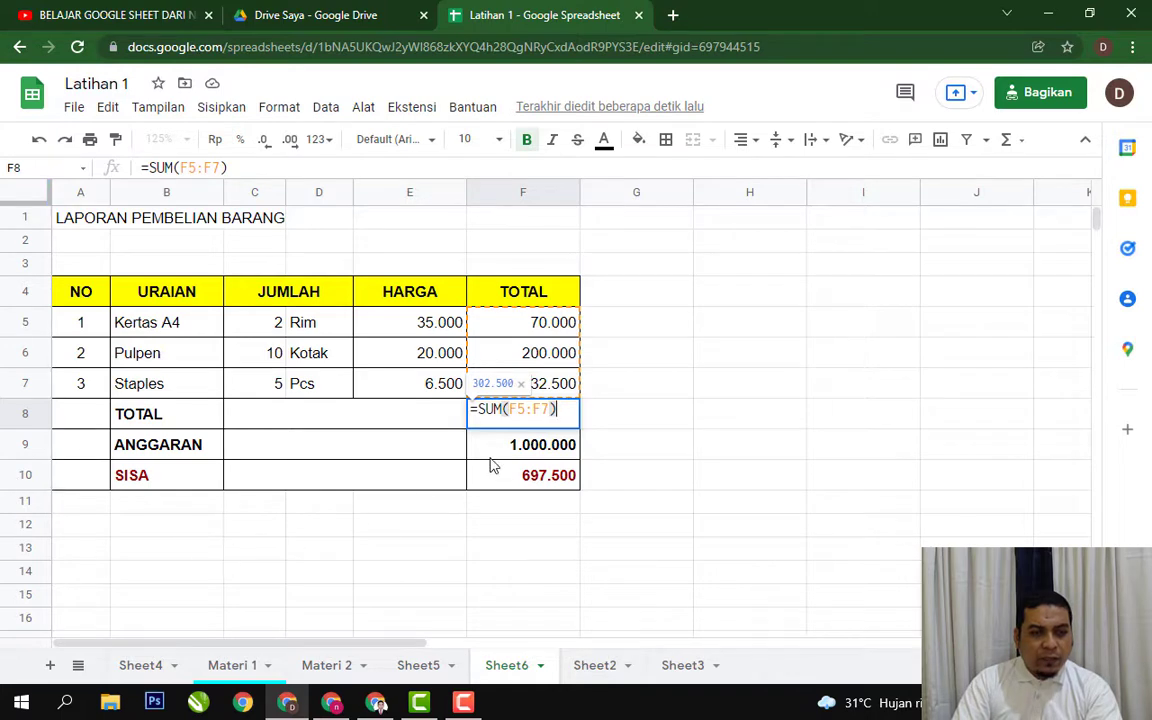
pyautogui.press('Escape')
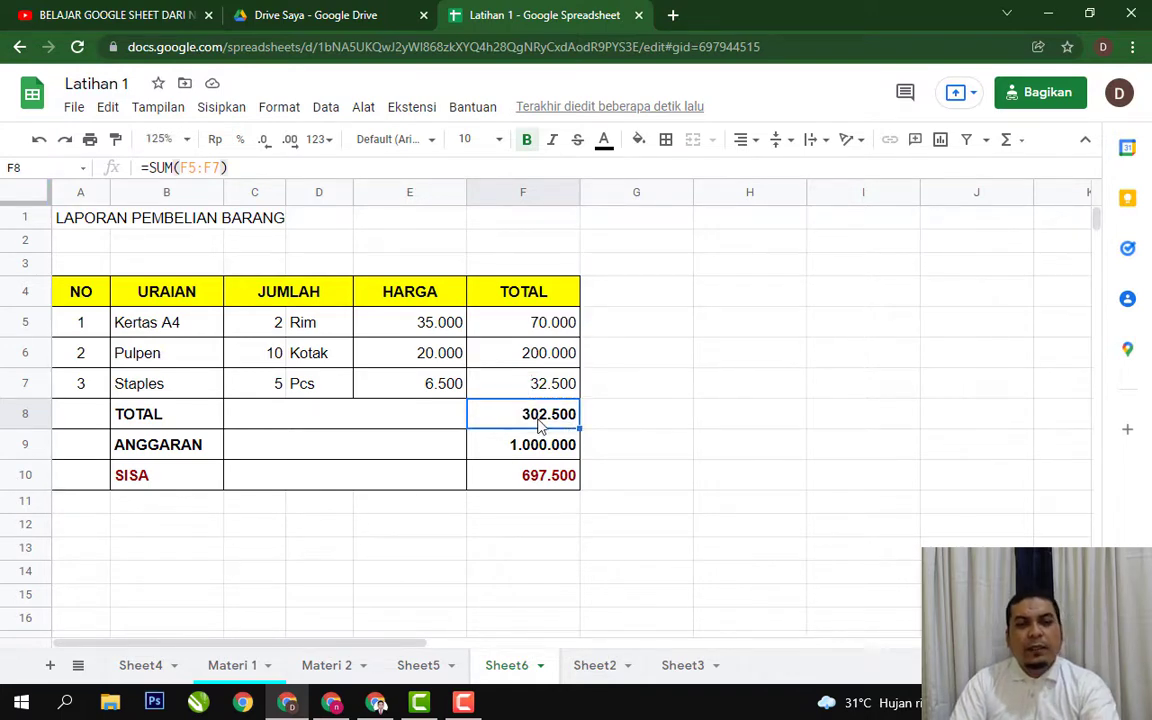
pyautogui.click(722, 360)
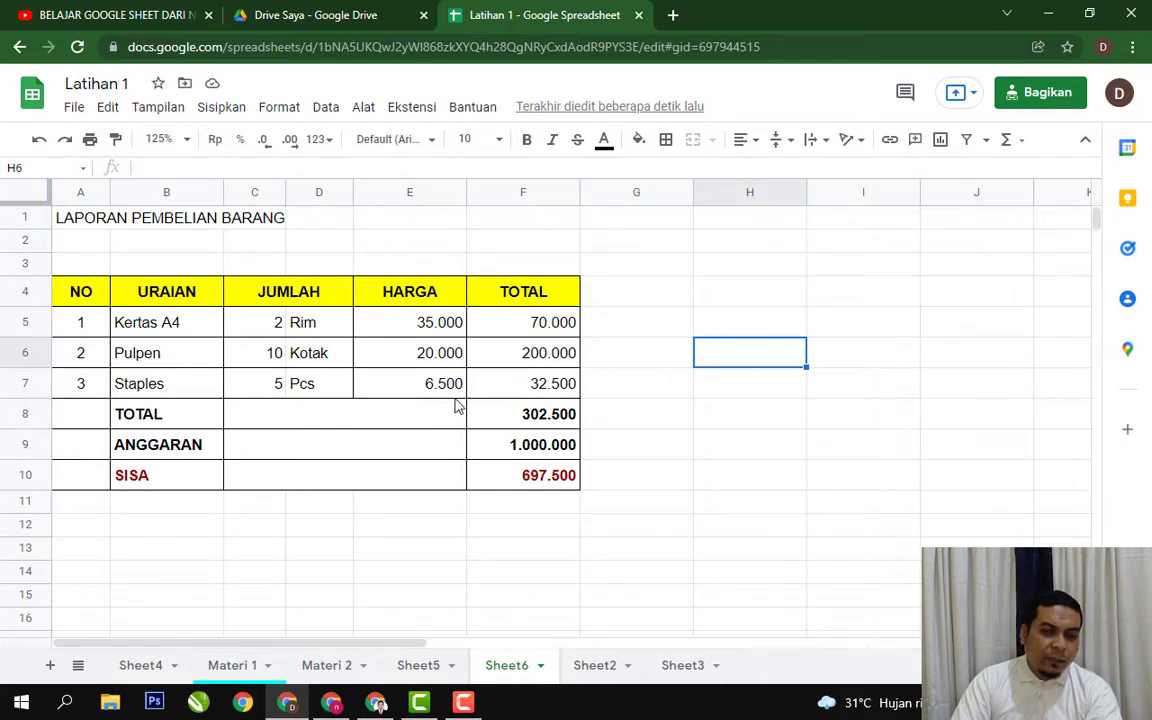
pyautogui.doubleClick(507, 424)
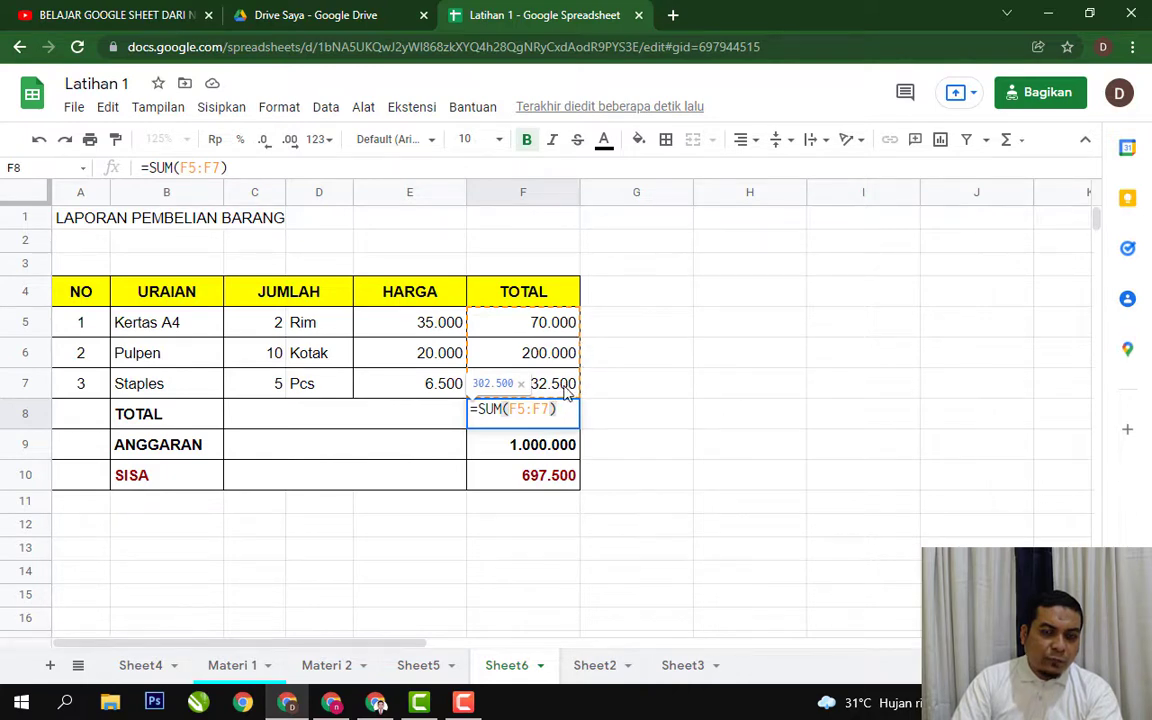
pyautogui.press('Escape')
pyautogui.click(699, 363)
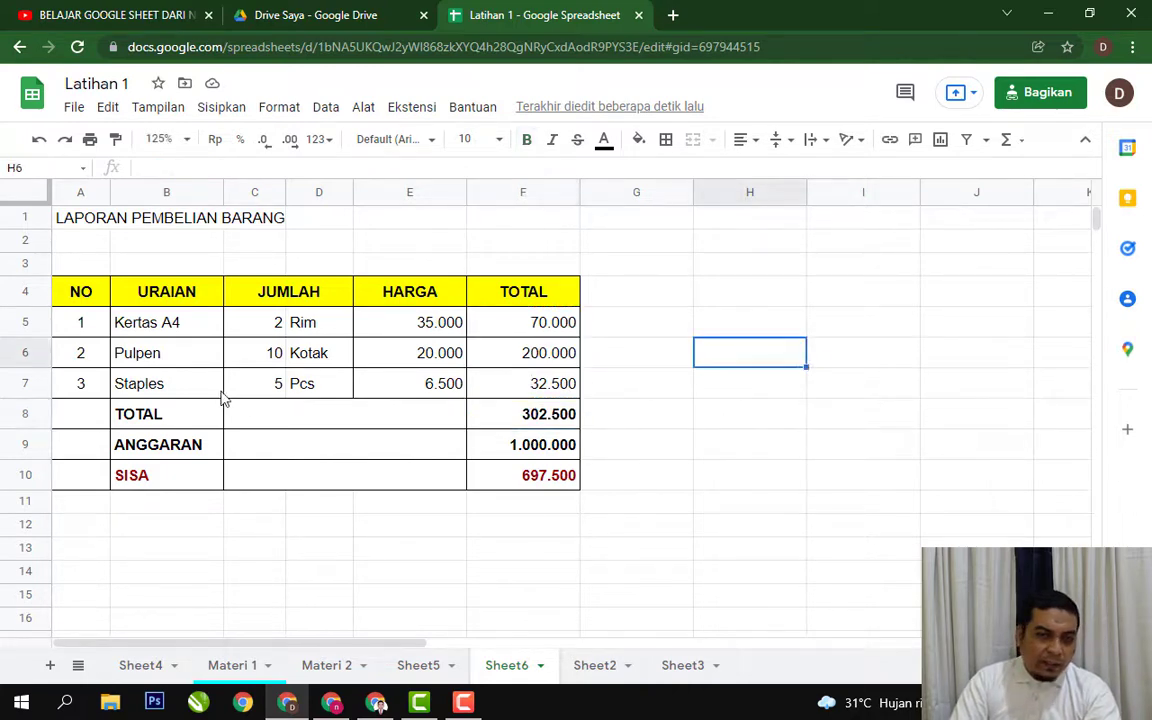
# Step: Insert one row directly above the TOTAL row
pyautogui.click(38, 410)
pyautogui.rightClick(38, 410)
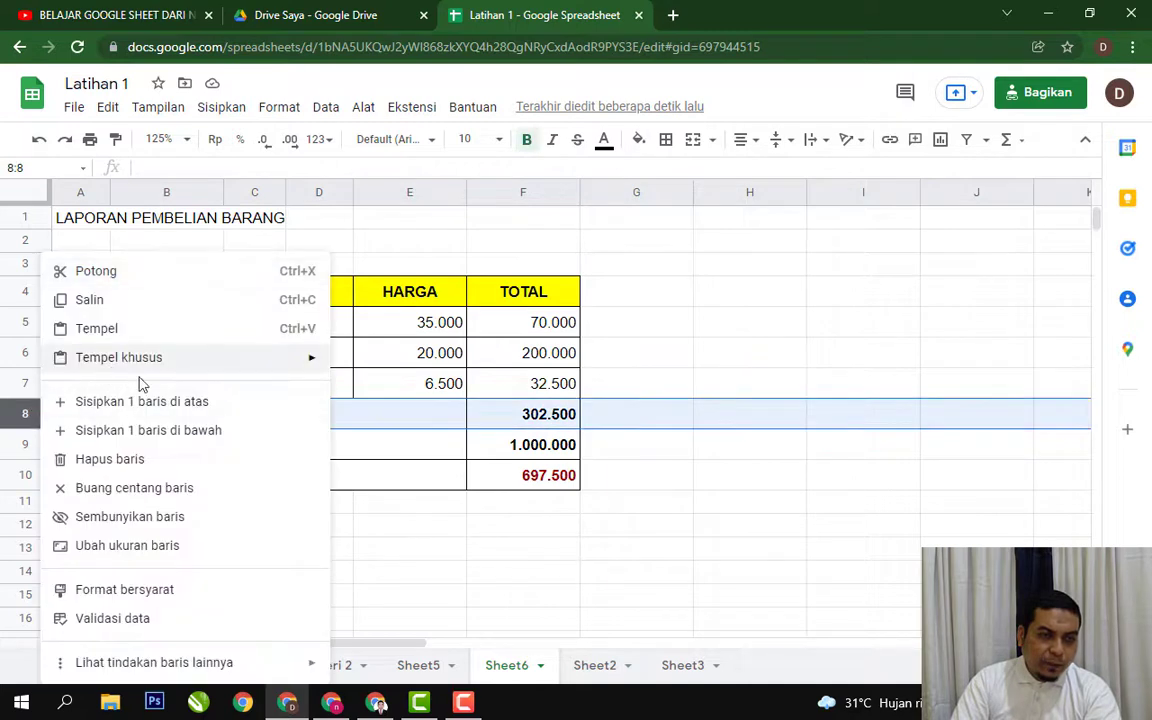
pyautogui.click(154, 401)
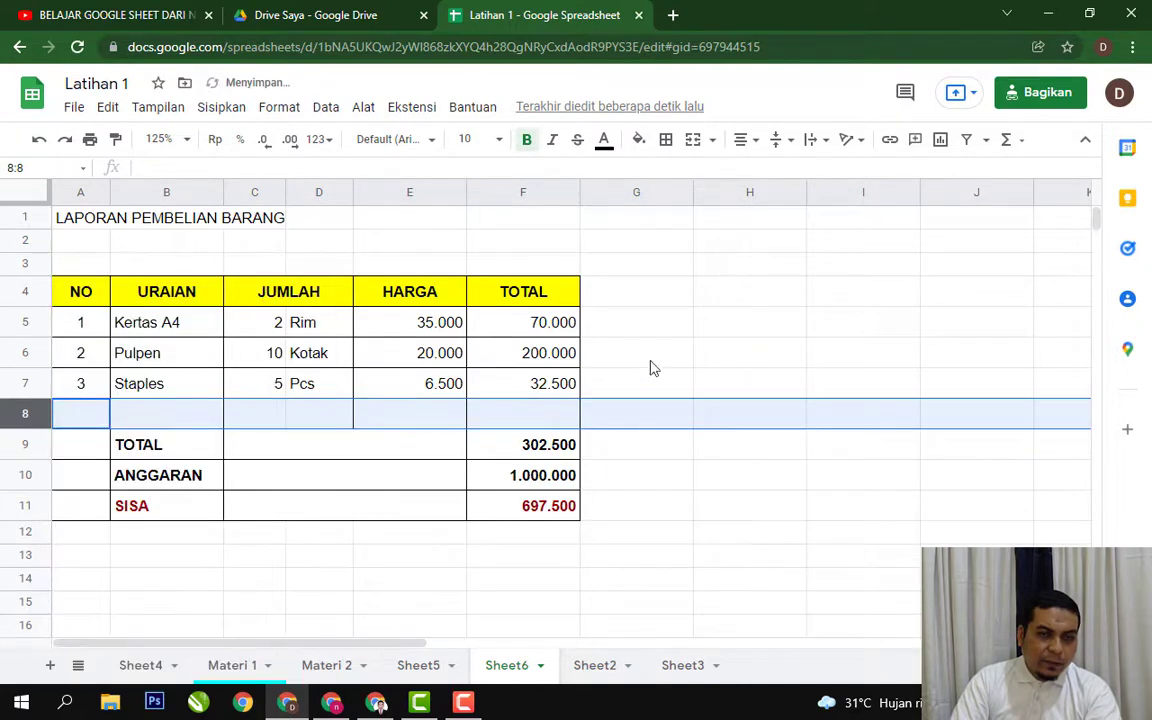
# Step: Enter the item name Stip X in cell B8 of the new row
pyautogui.click(172, 427)
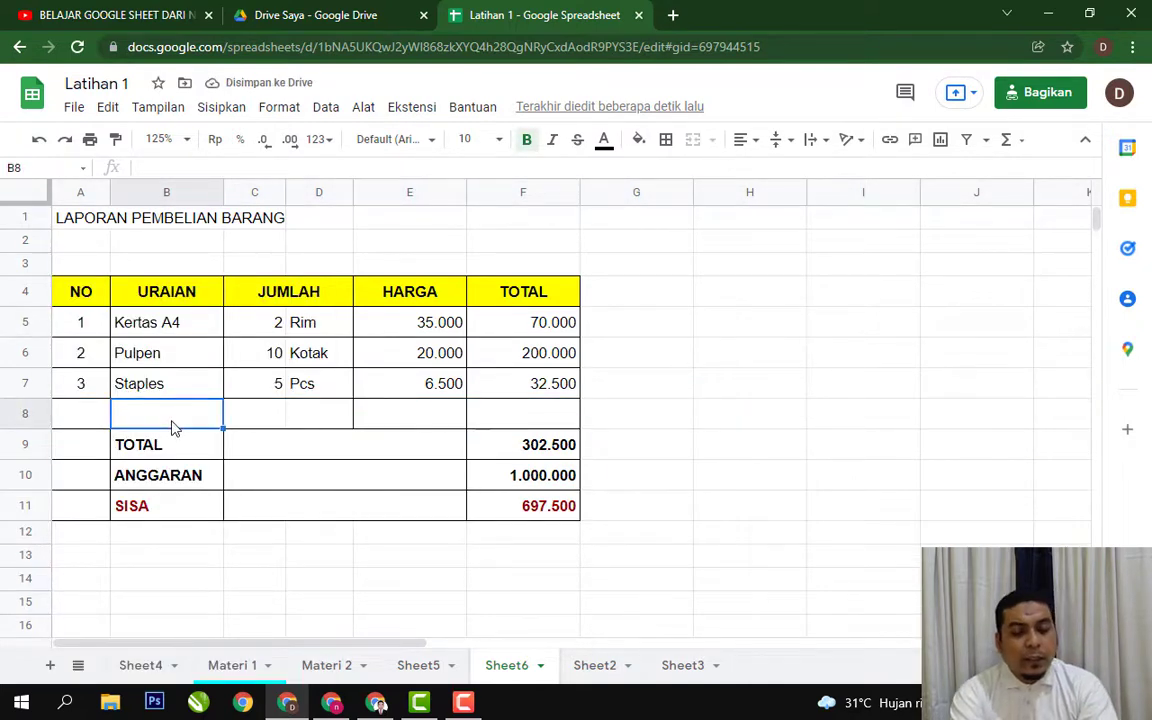
pyautogui.write('s')
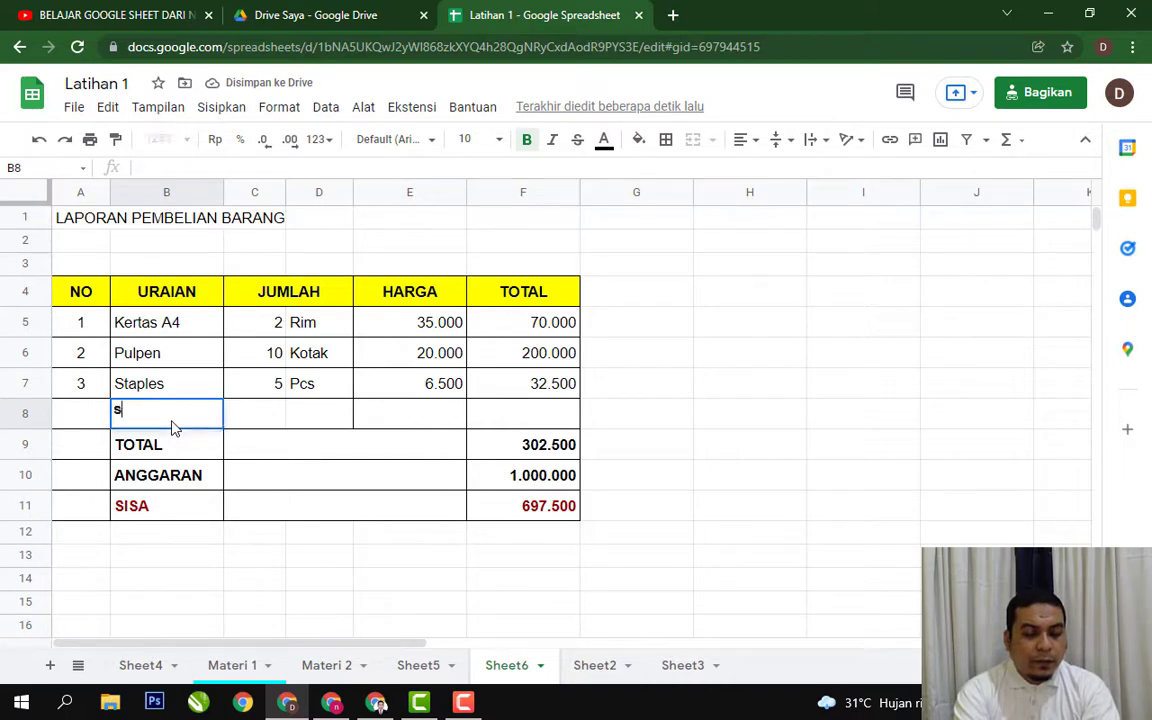
pyautogui.write('TIP')
pyautogui.press('BackSpace')
pyautogui.press('BackSpace')
pyautogui.press('BackSpace')
pyautogui.press('BackSpace')
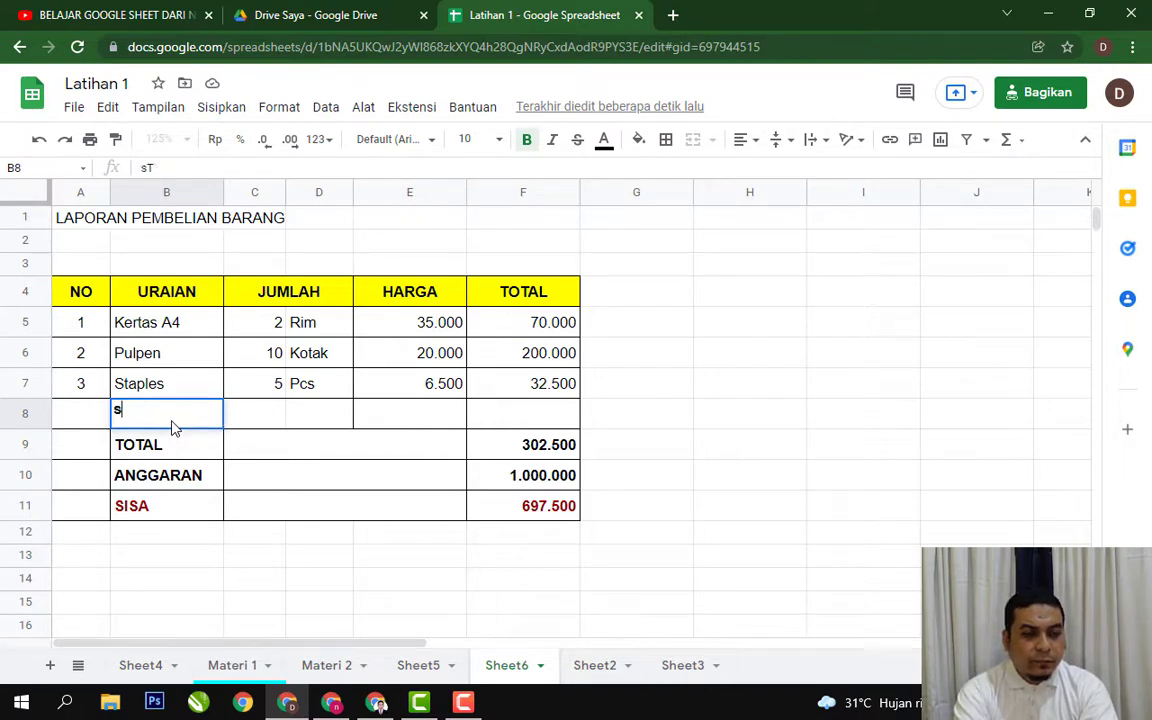
pyautogui.write('Stip')
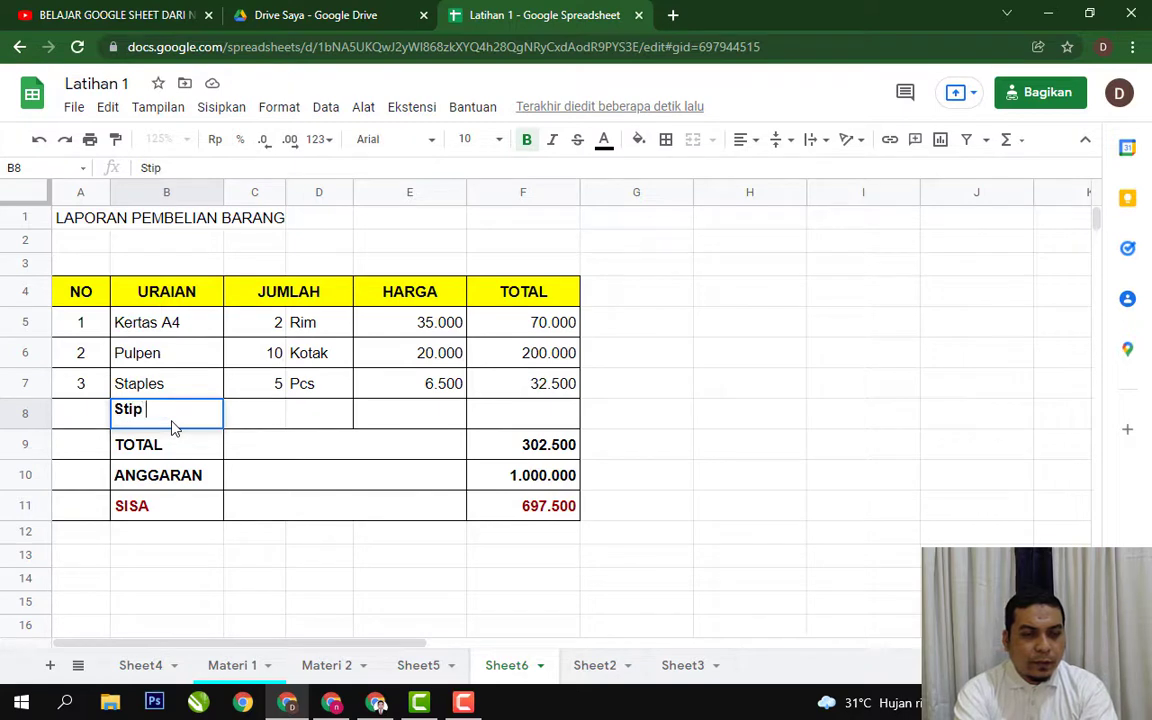
pyautogui.write(' X')
pyautogui.press('Return')
# Step: Enter a quantity of 12 and a unit price of 3000 for Stip X in C8 and E8
pyautogui.press('Up')
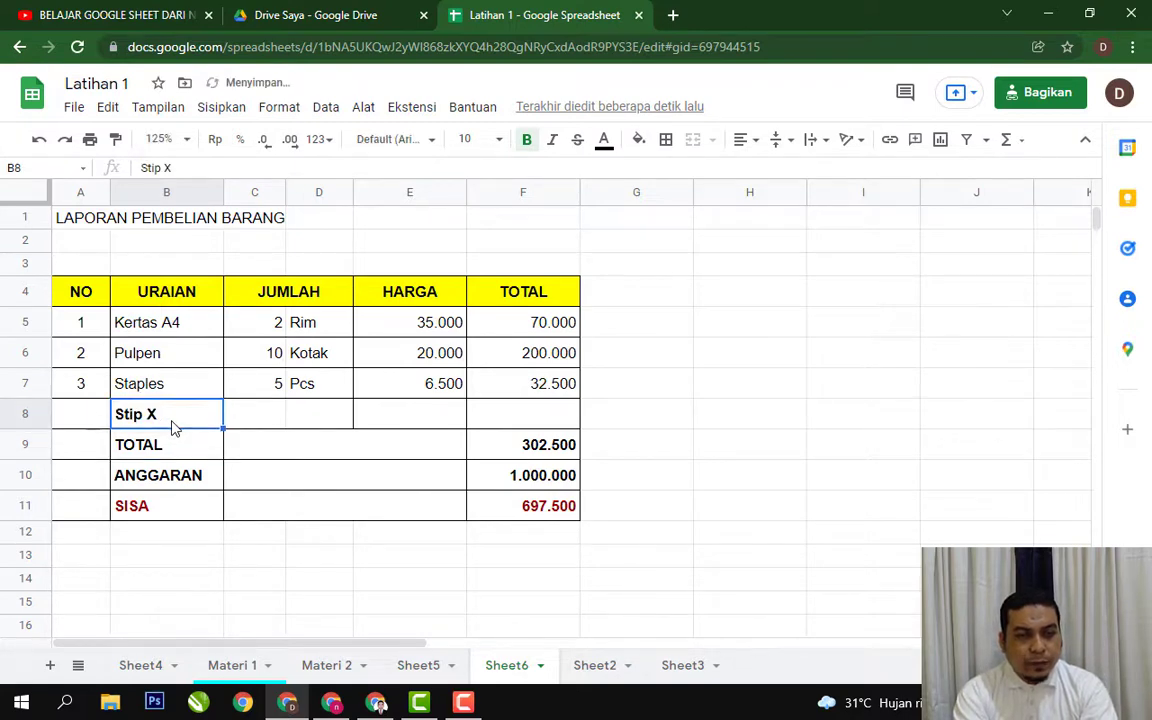
pyautogui.press('Right')
pyautogui.write('12')
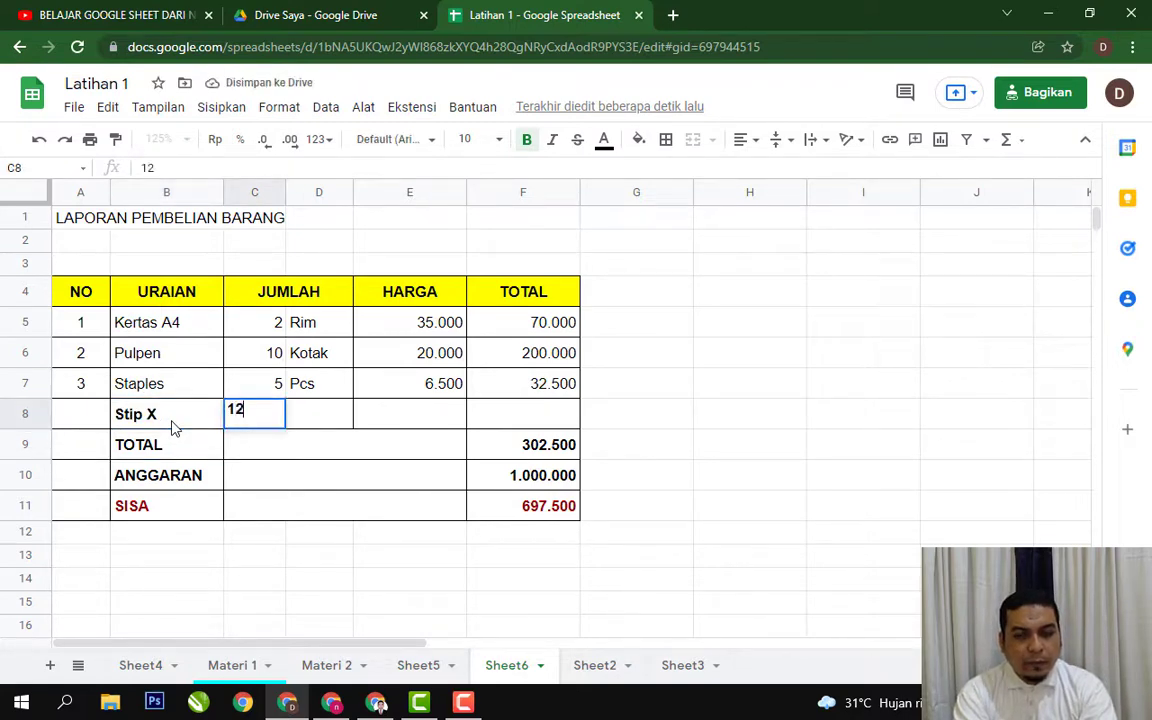
pyautogui.press('Tab')
pyautogui.press('Tab')
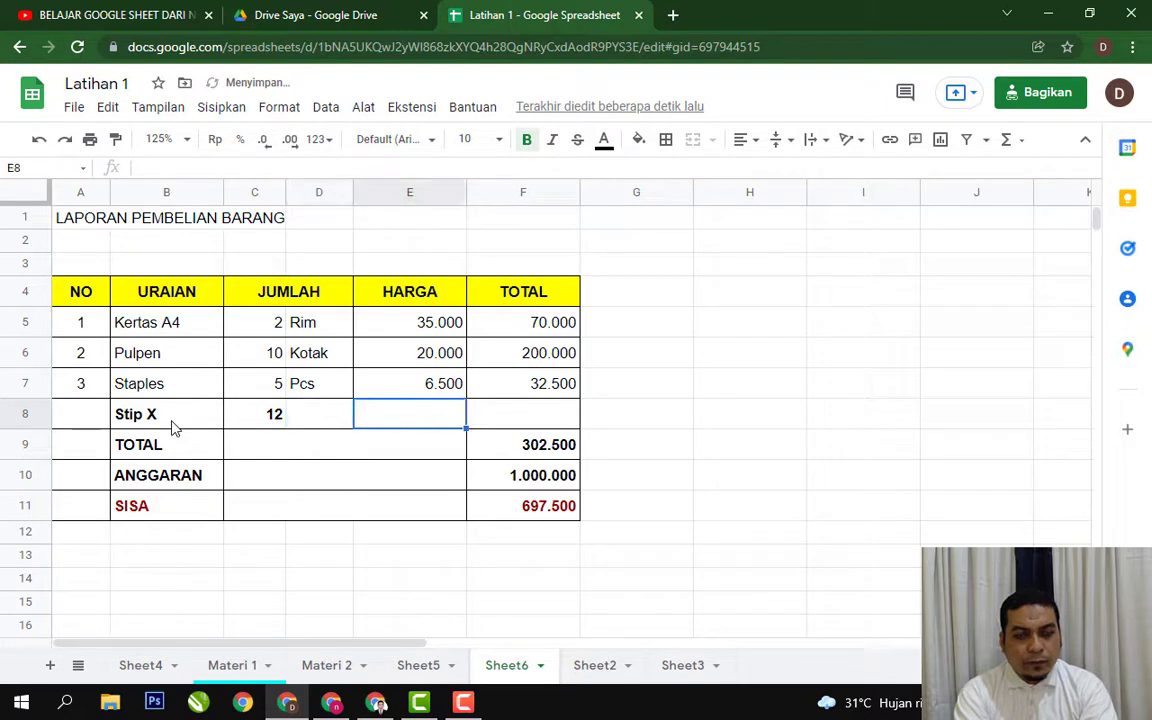
pyautogui.write('3000')
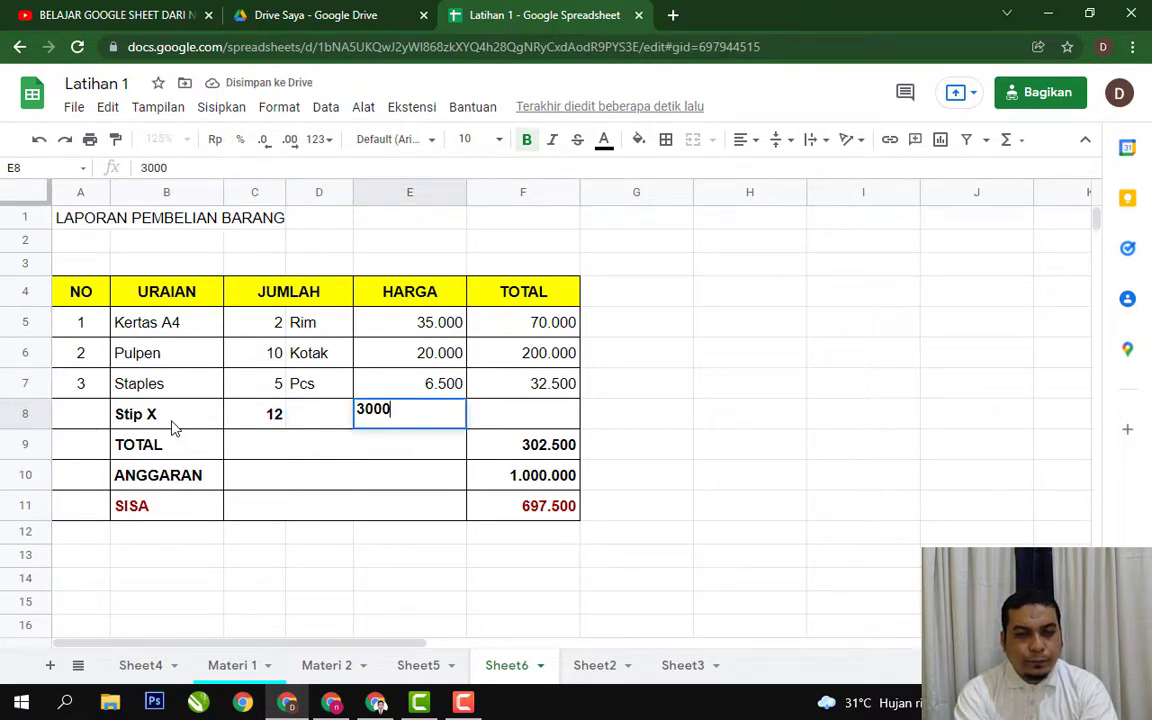
# Step: Copy the item total formula from F7 into F8 to calculate the Stip X total
pyautogui.press('Tab')
pyautogui.press('Up')
pyautogui.hotkey('ctrl', 'c')
pyautogui.press('Down')
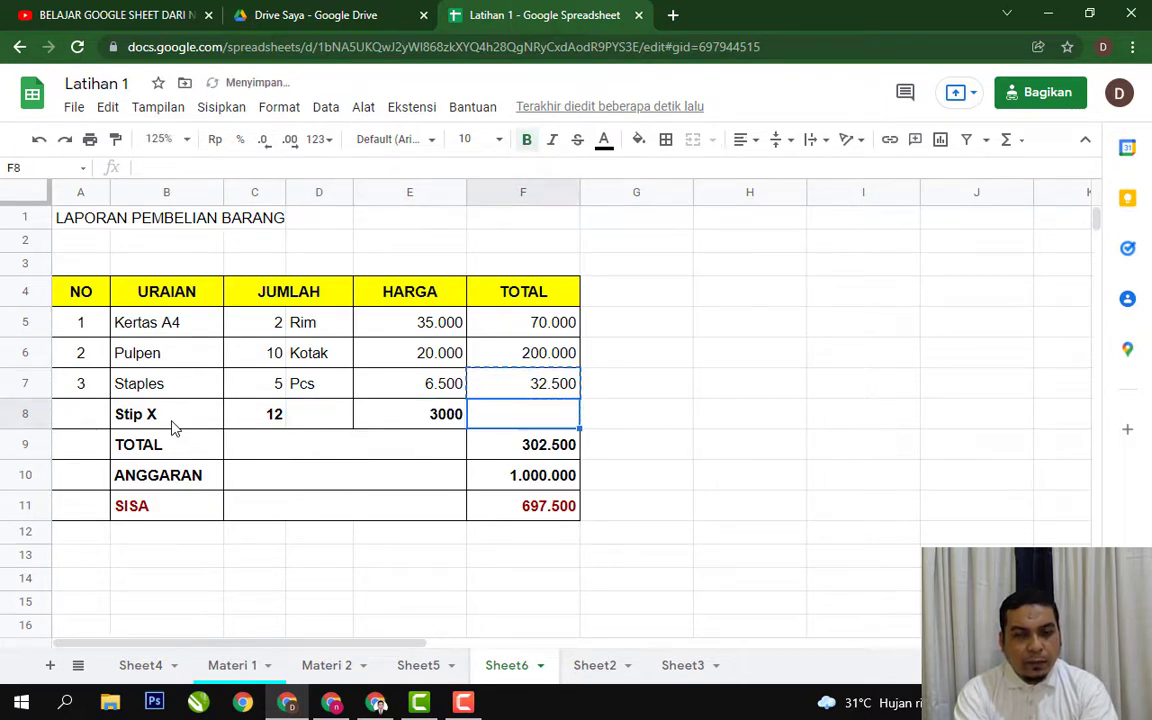
pyautogui.hotkey('ctrl', 'v')
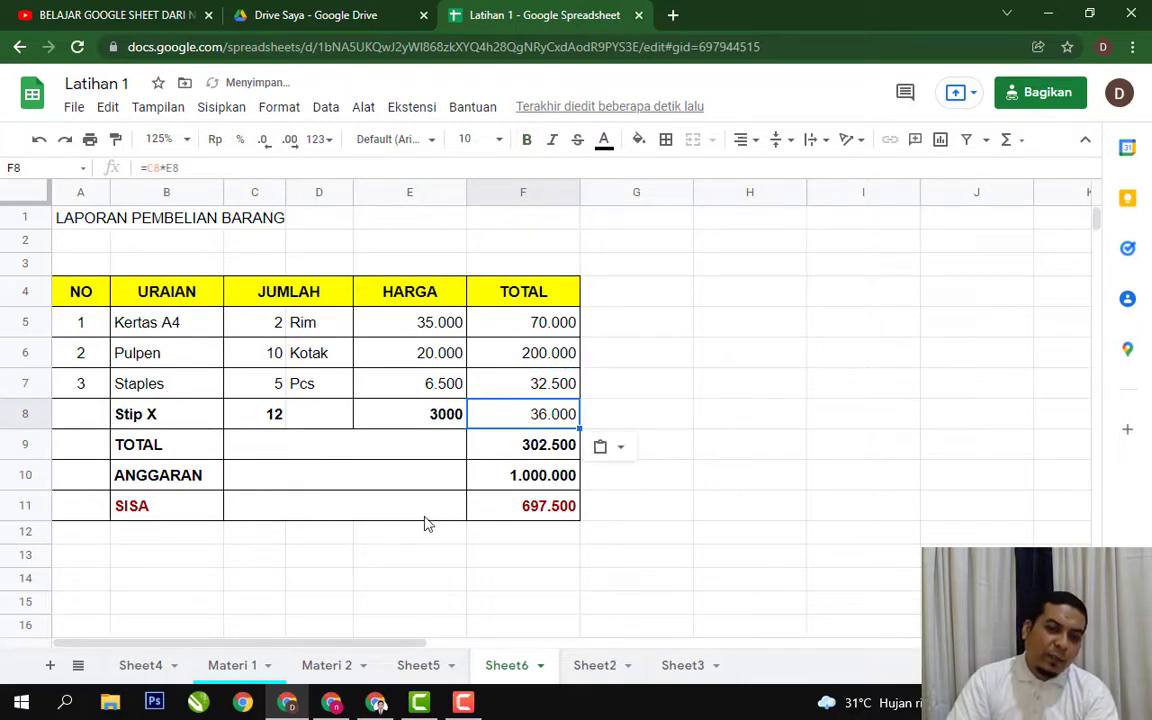
# Step: Extend the grand total formula in F9 to include the Stip X row with =SUM(F5:F8)
pyautogui.doubleClick(547, 453)
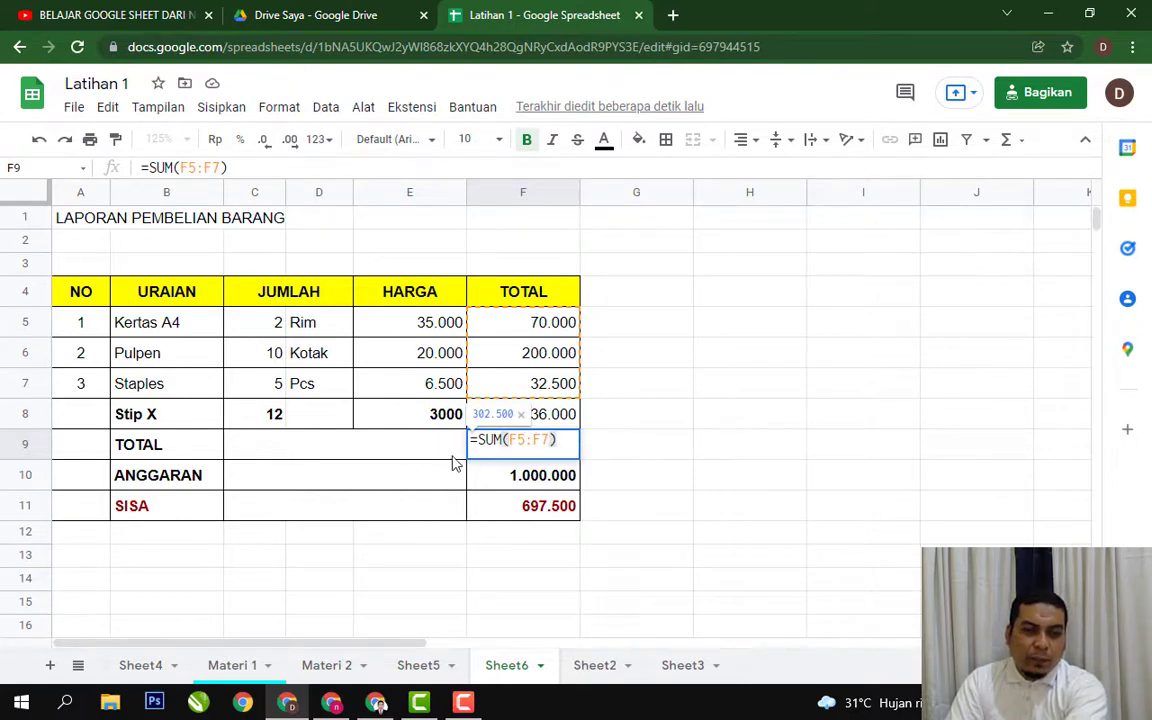
pyautogui.press('BackSpace')
pyautogui.press('BackSpace')
pyautogui.press('BackSpace')
pyautogui.press('BackSpace')
pyautogui.press('BackSpace')
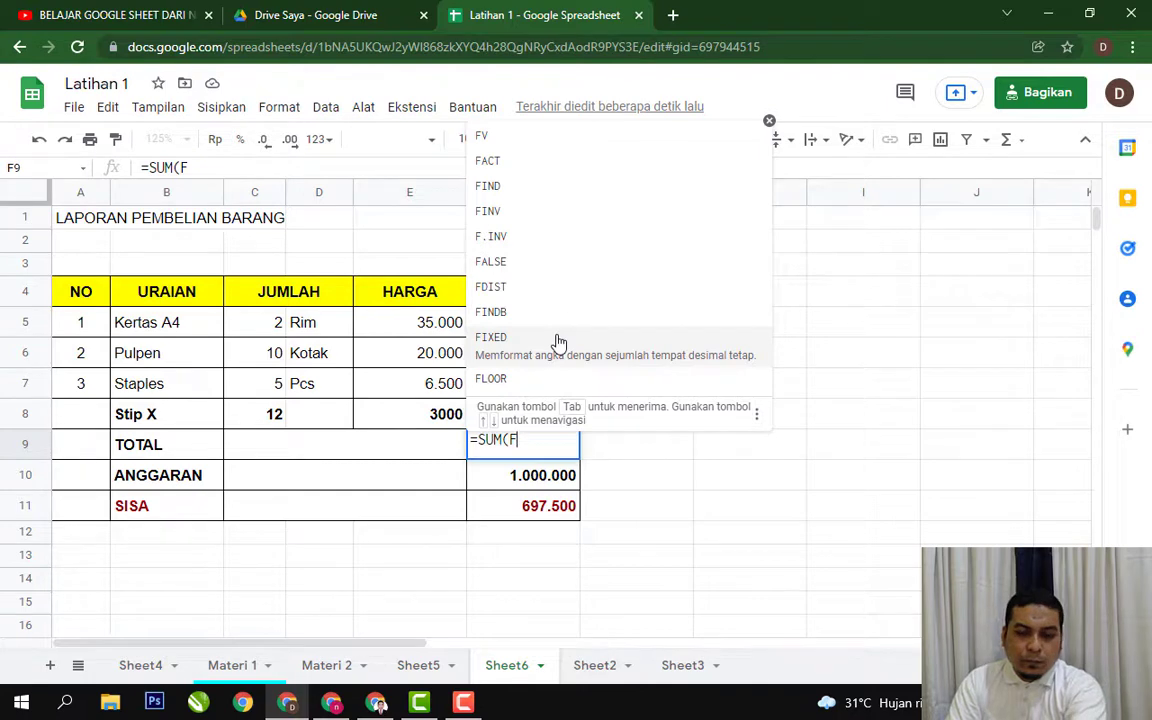
pyautogui.write('5:F8)')
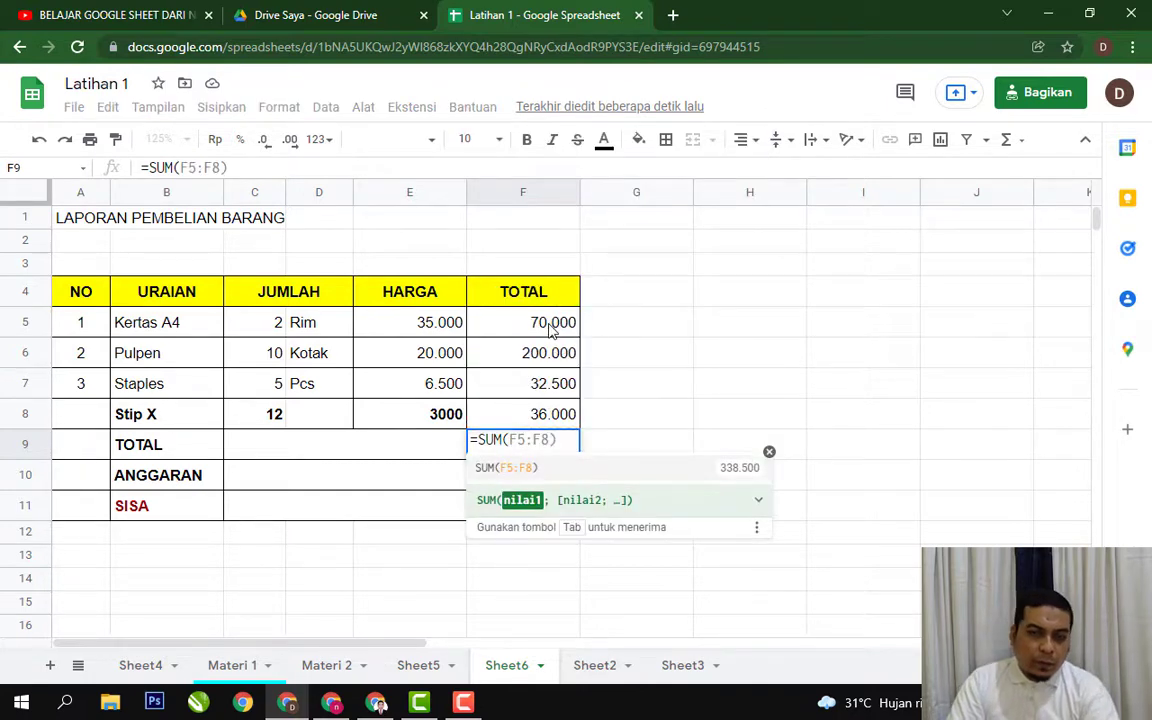
pyautogui.press('BackSpace')
pyautogui.press('Return')
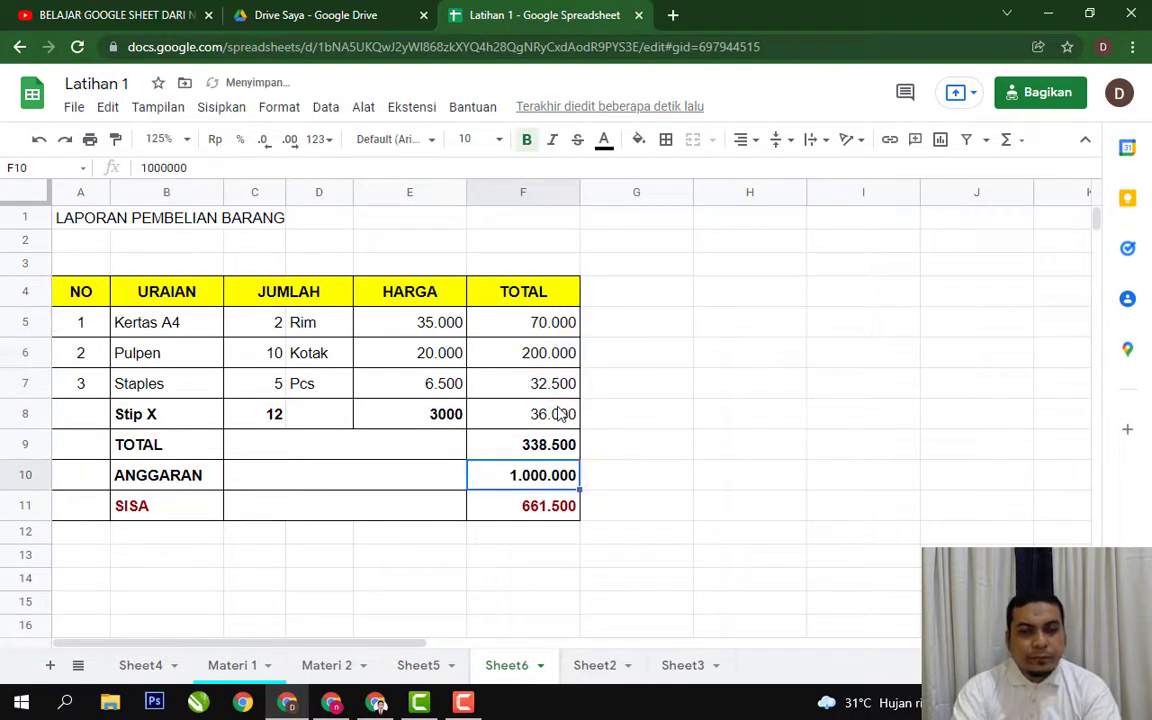
# Step: Undo the grand total edit, the Stip X entries and the inserted row
pyautogui.hotkey('ctrl', 'z')
pyautogui.hotkey('ctrl', 'z')
pyautogui.hotkey('ctrl', 'z')
pyautogui.hotkey('ctrl', 'z')
pyautogui.hotkey('ctrl', 'z')
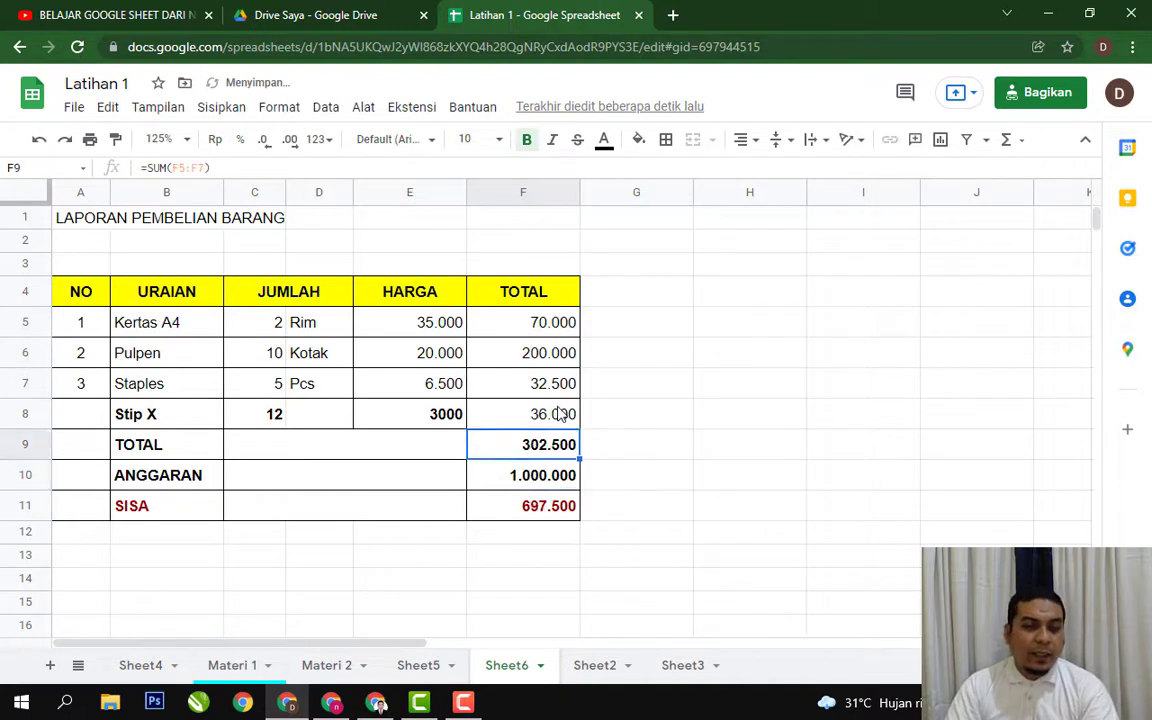
pyautogui.hotkey('ctrl', 'z')
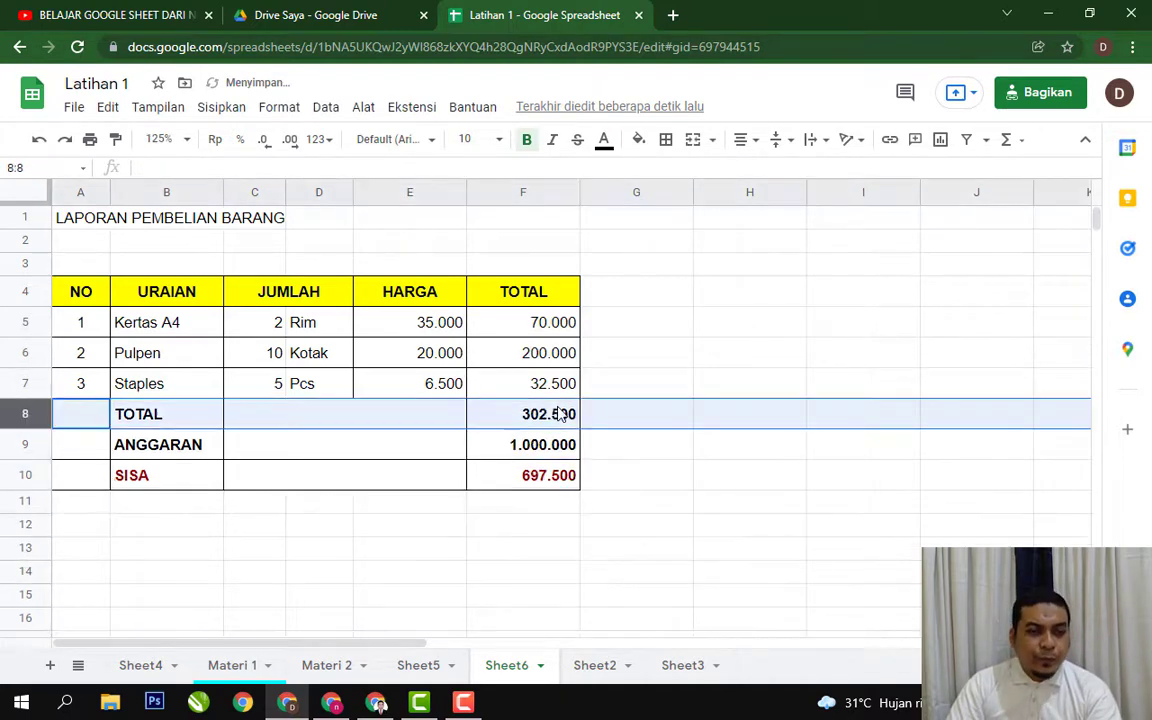
pyautogui.click(782, 356)
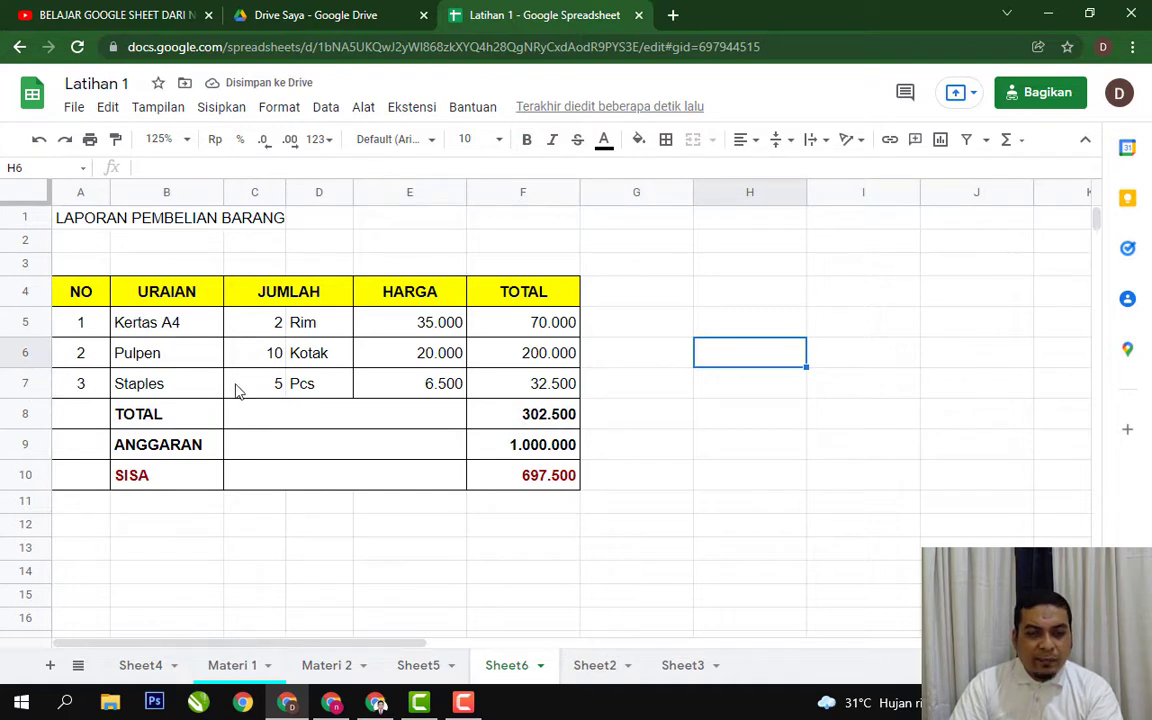
# Step: Insert three blank rows above the Staples row, between Pulpen and Staples
pyautogui.click(617, 391)
pyautogui.click(92, 391)
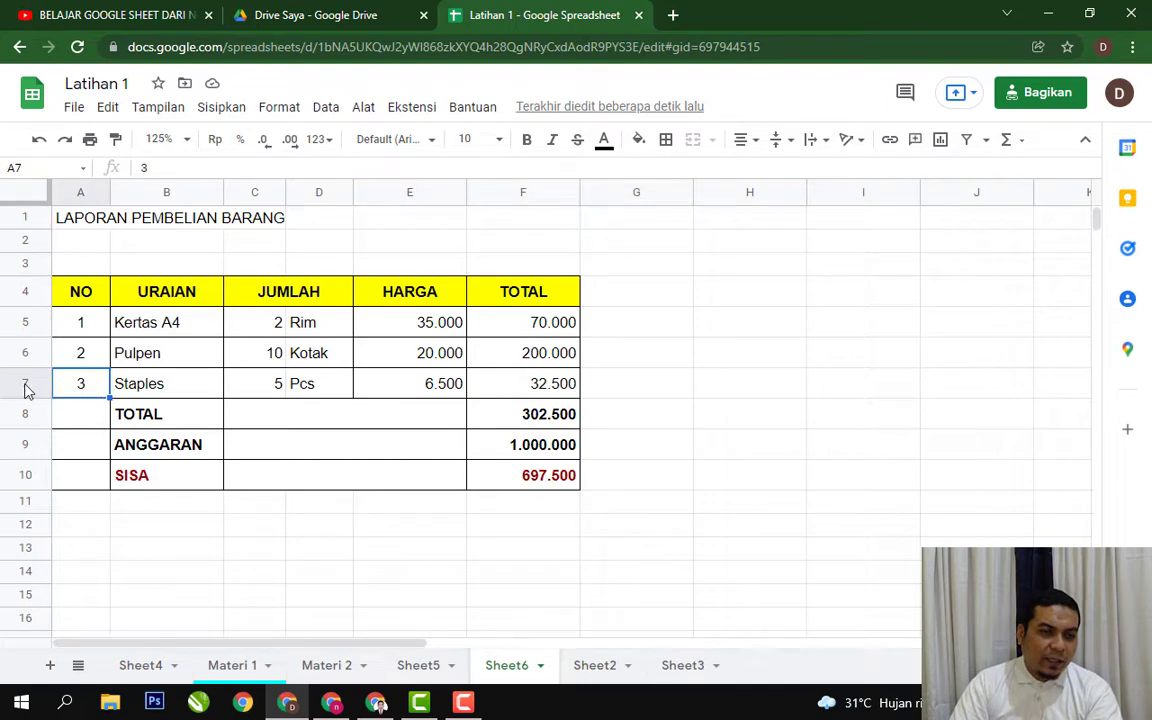
pyautogui.moveTo(28, 391); pyautogui.dragTo(22, 444)
pyautogui.rightClick(22, 444)
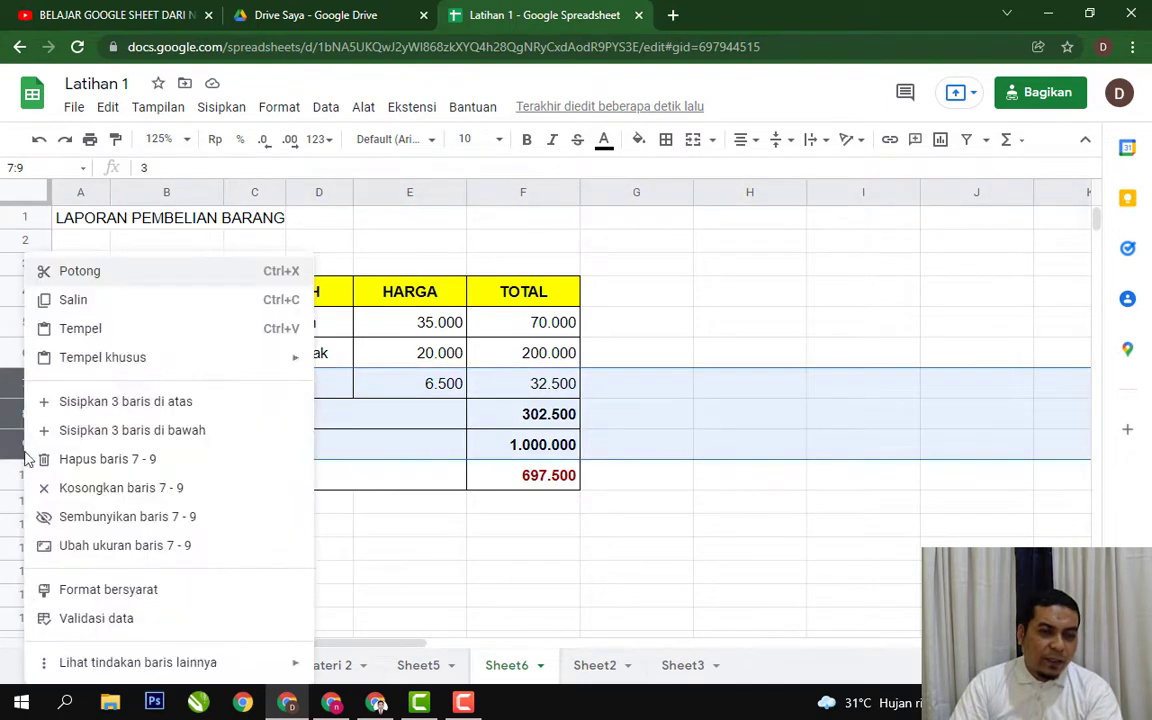
pyautogui.click(168, 401)
pyautogui.click(702, 352)
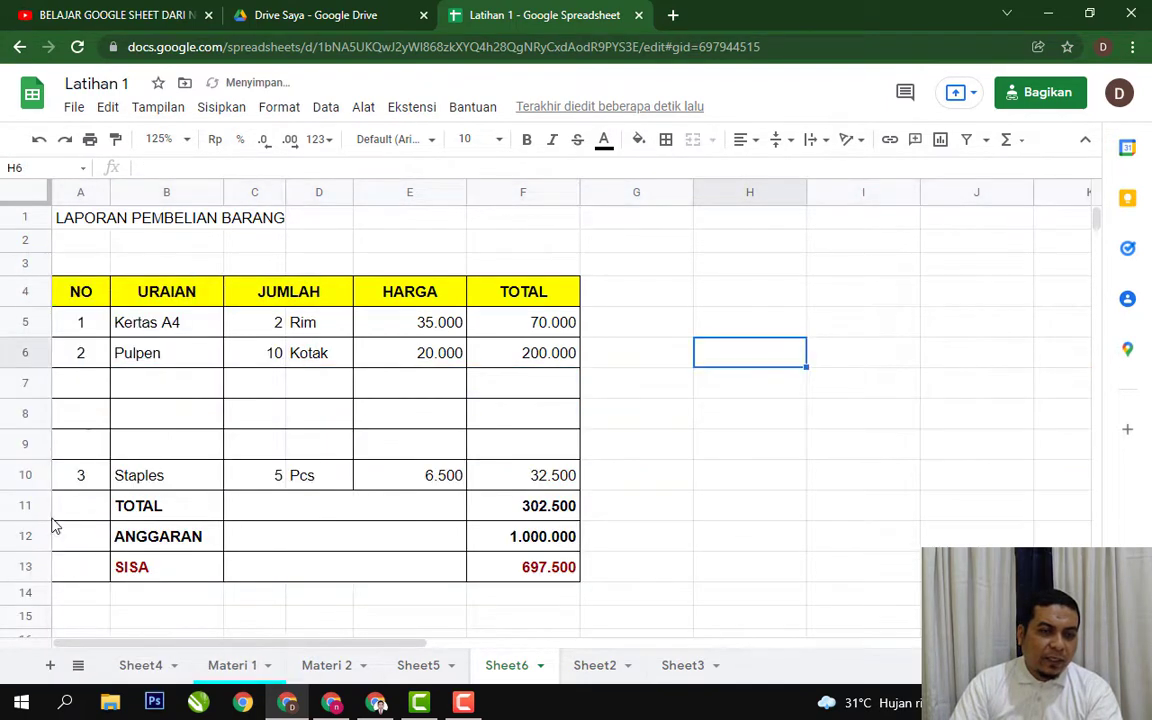
# Step: Copy the Staples row A10:F10 into the first blank row, starting at A7
pyautogui.moveTo(85, 484); pyautogui.dragTo(499, 478)
pyautogui.hotkey('ctrl', 'c')
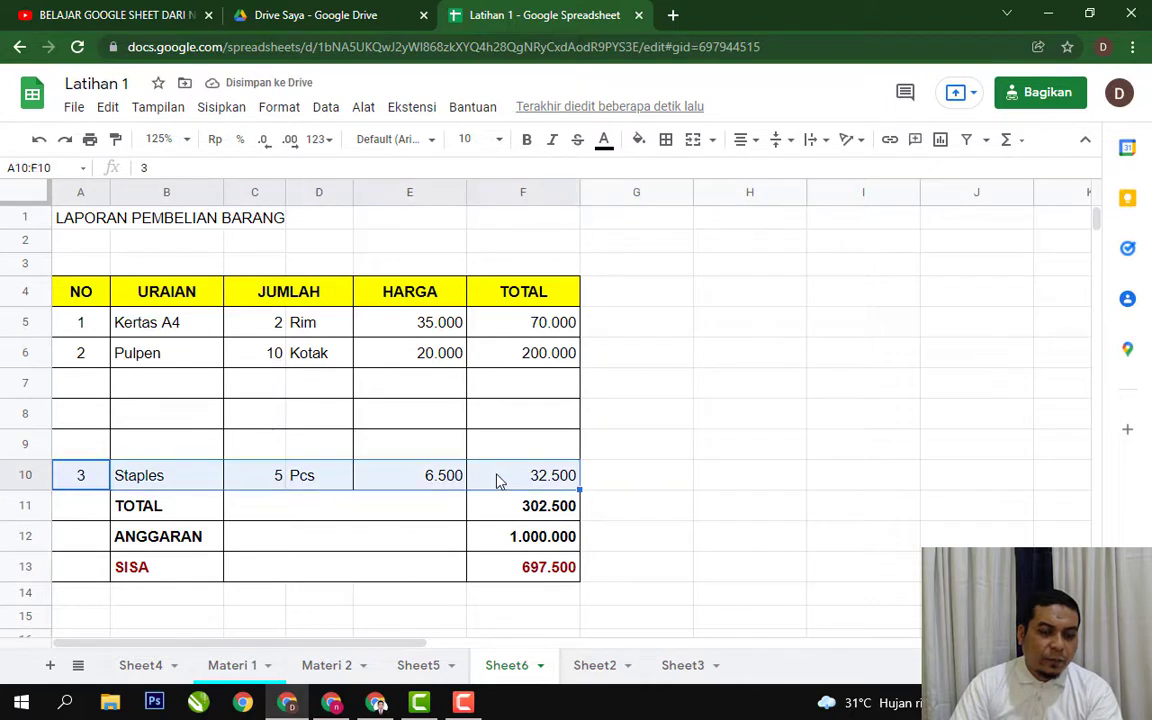
pyautogui.click(89, 393)
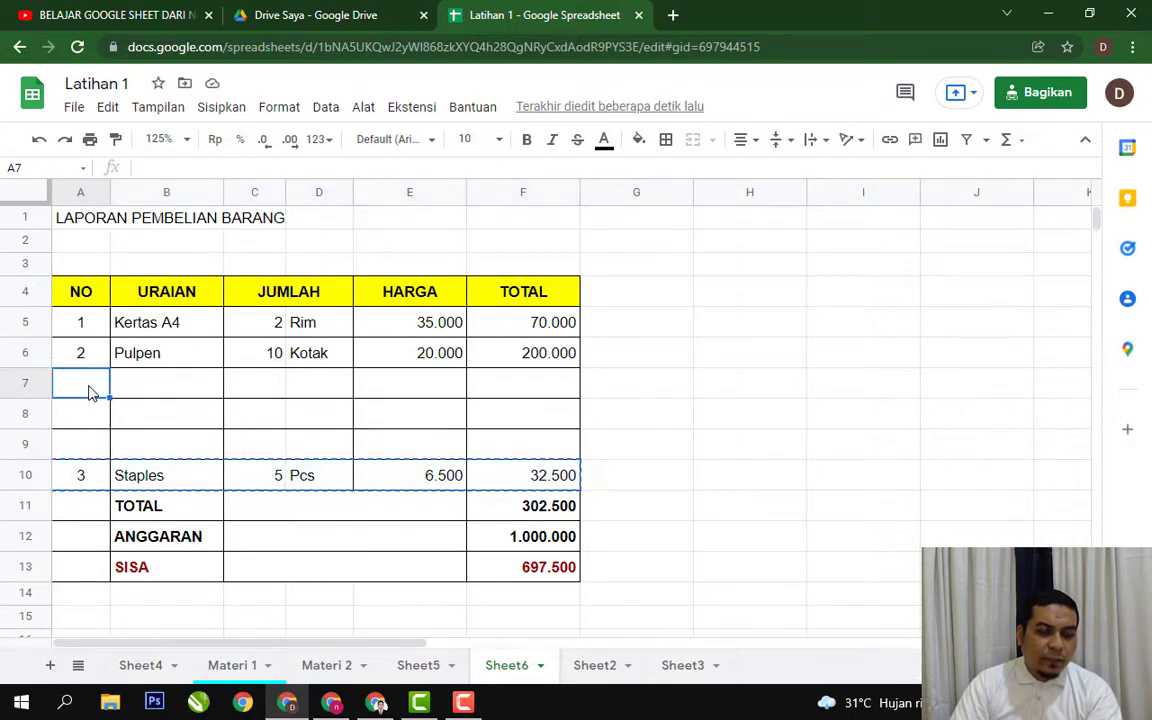
pyautogui.hotkey('ctrl', 'v')
pyautogui.click(750, 383)
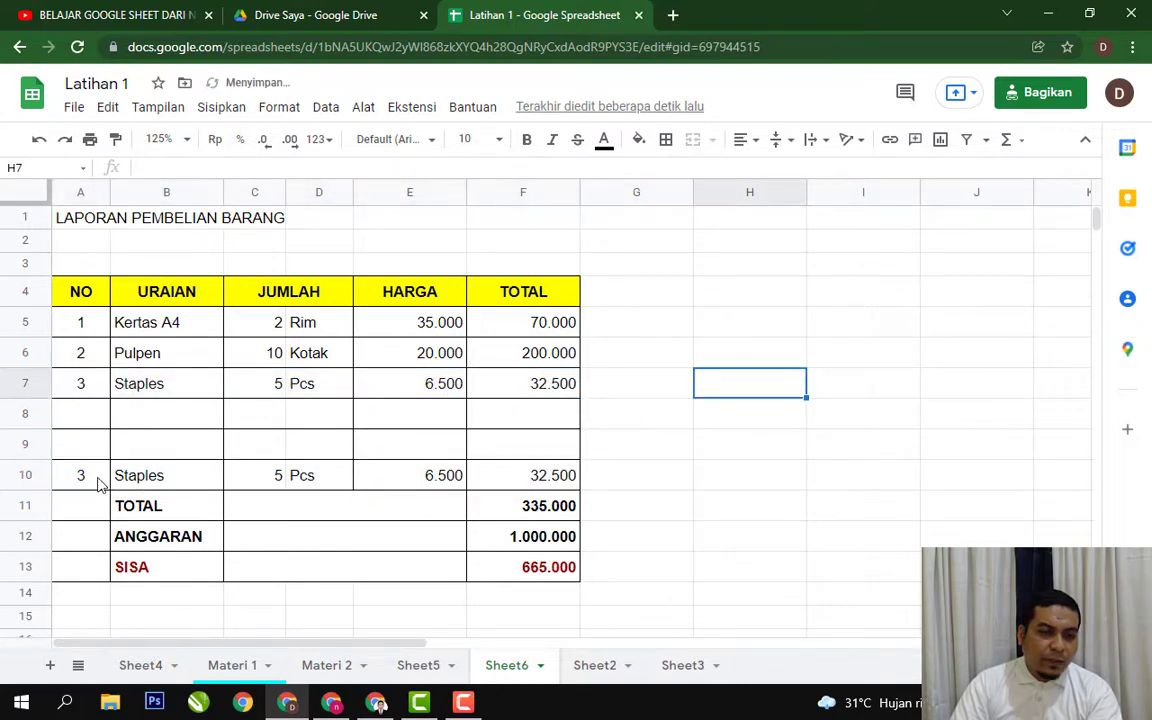
# Step: Clear the contents of the original Staples row in A10:F10
pyautogui.moveTo(80, 473); pyautogui.dragTo(166, 475)
pyautogui.moveTo(380, 483); pyautogui.dragTo(507, 481)
pyautogui.press('Delete')
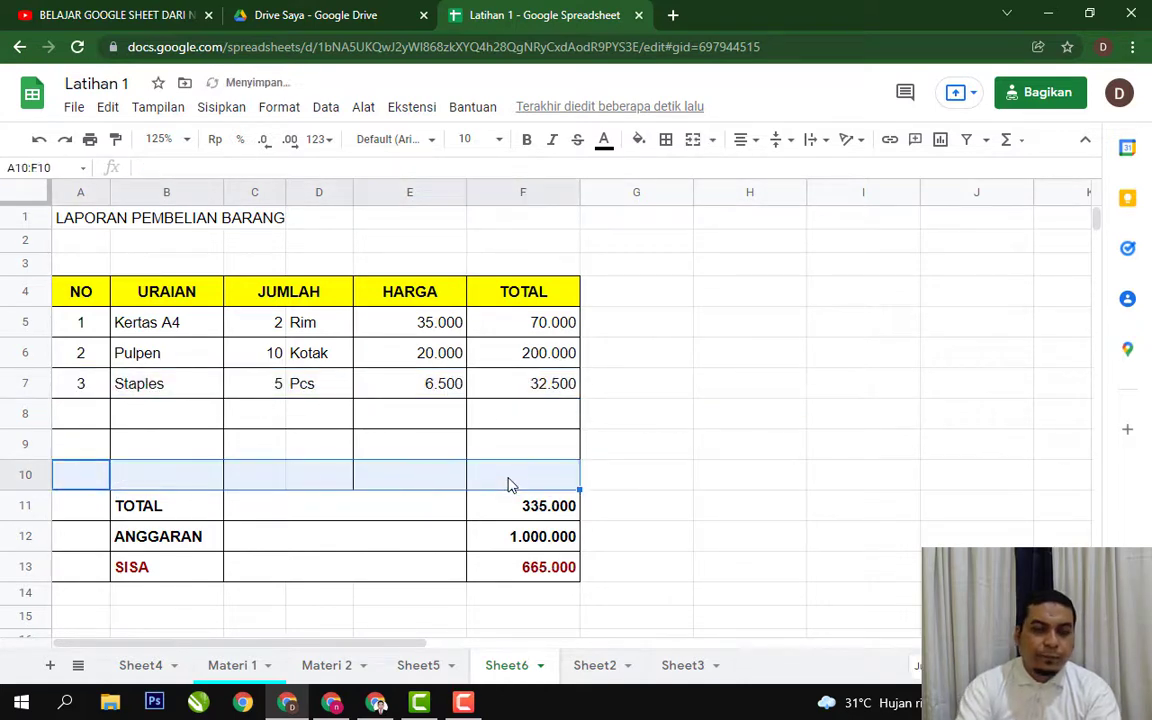
# Step: Enter item number 4 and the description Stip X in row 8 beneath Staples
pyautogui.press('Down')
pyautogui.press('Up')
pyautogui.press('Up')
pyautogui.press('Up')
pyautogui.write('4')
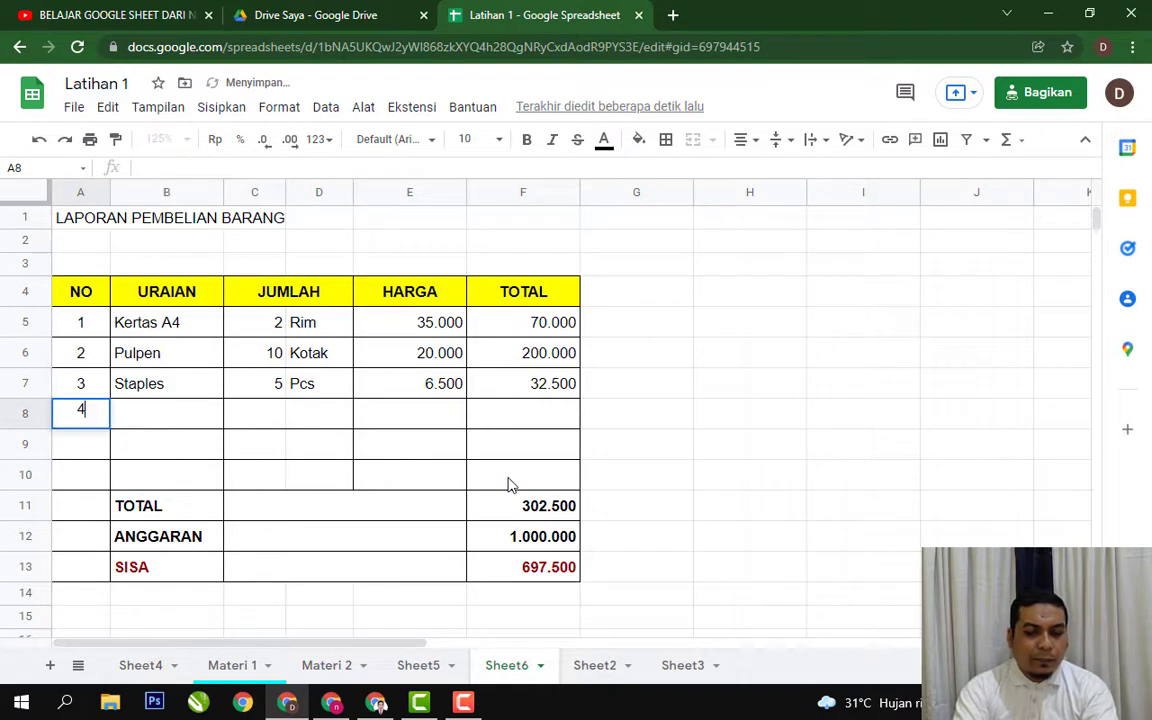
pyautogui.press('Tab')
pyautogui.write('Stip')
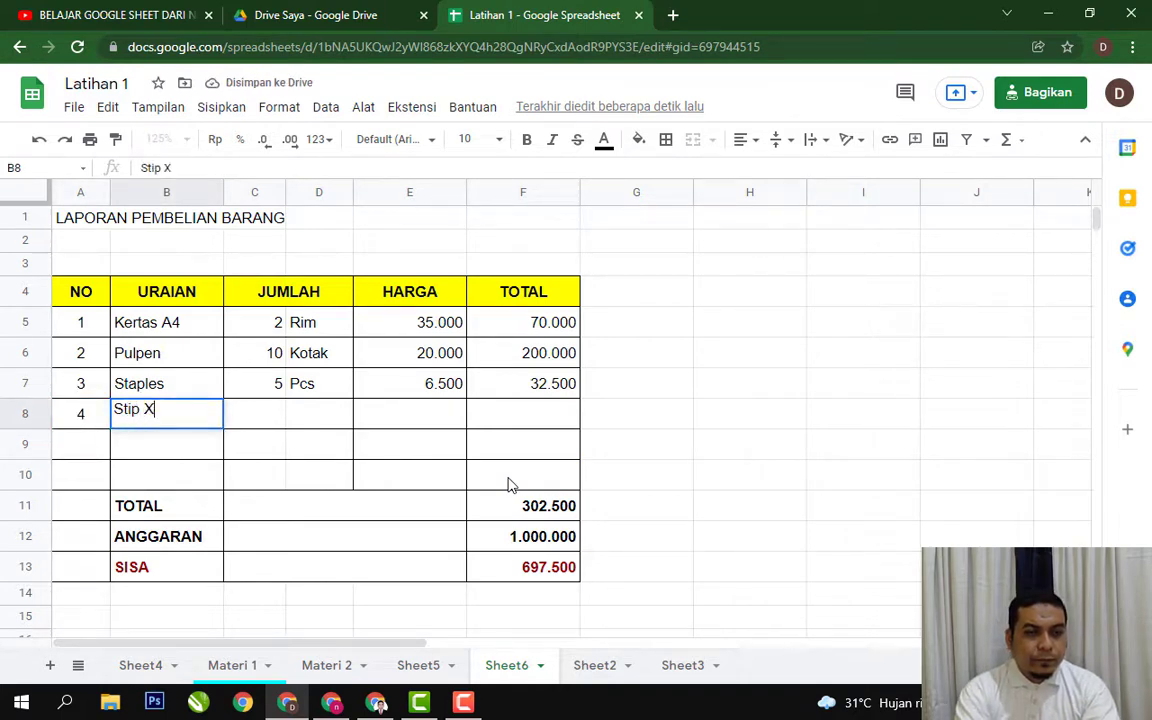
# Step: Fill in the Stip X row with quantity 10, unit Pcs and price 3000
pyautogui.press('Return')
pyautogui.press('Up')
pyautogui.press('Right')
pyautogui.write('10')
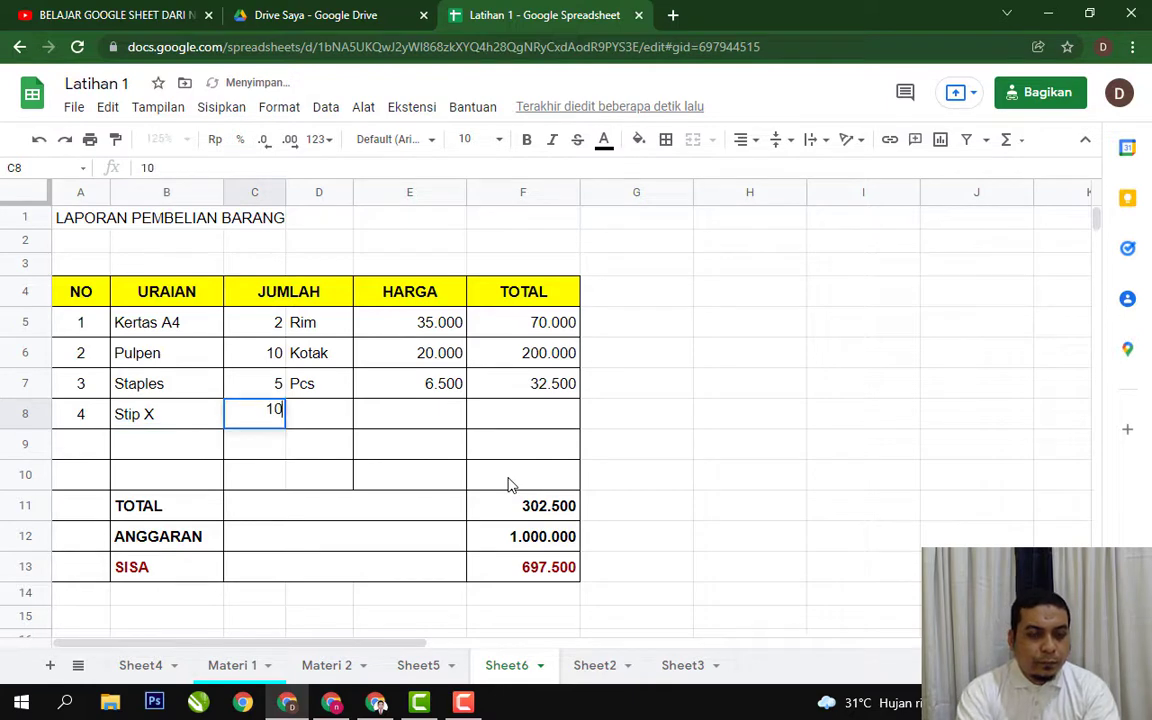
pyautogui.press('Tab')
pyautogui.write('Pcs')
pyautogui.press('Return')
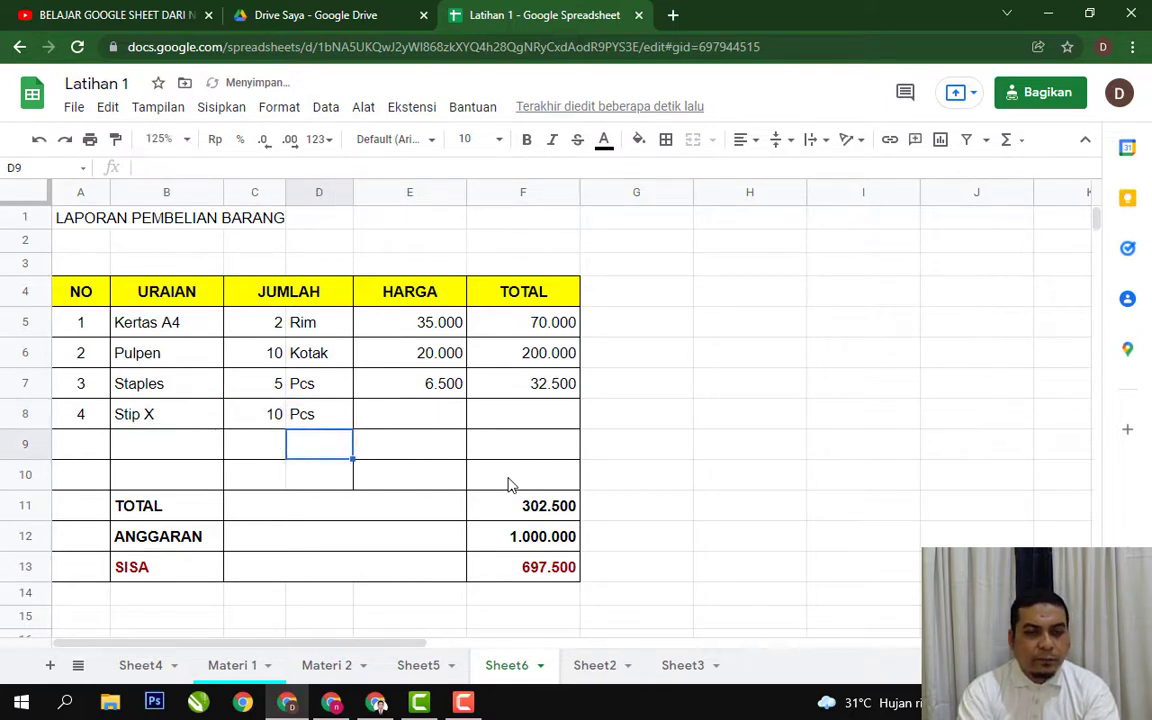
pyautogui.press('Up')
pyautogui.press('Right')
pyautogui.write('3000')
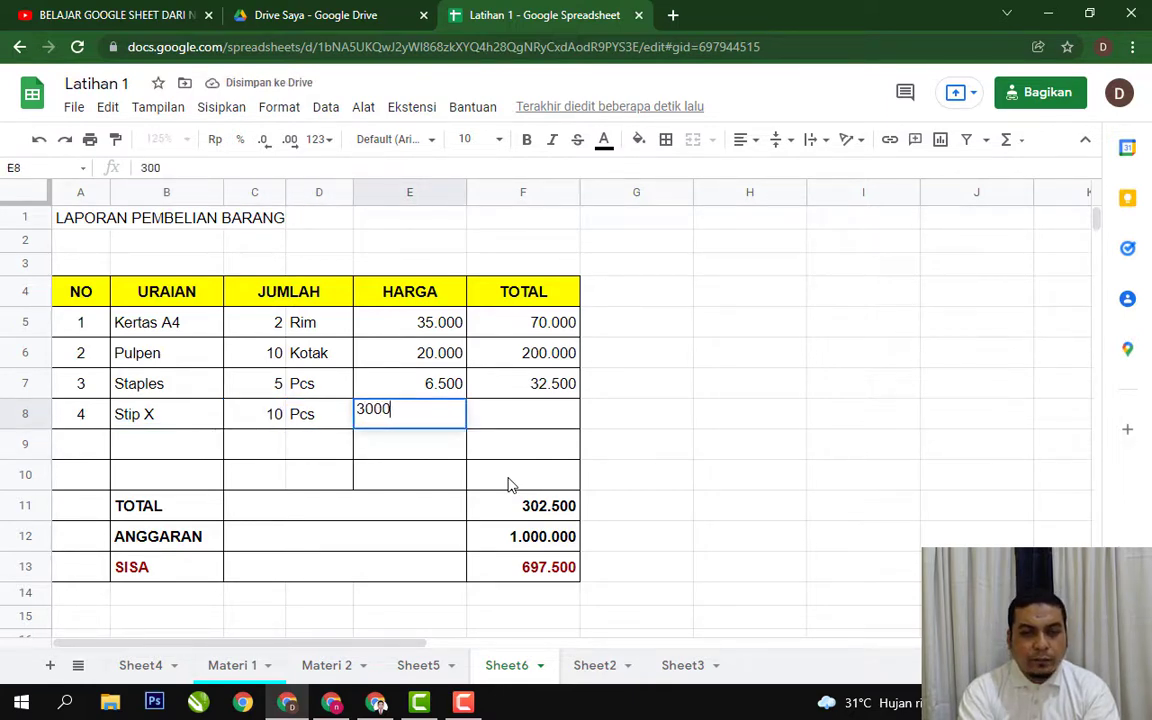
pyautogui.press('Return')
# Step: Copy the Staples total formula from F7 into F8:F10
pyautogui.press('Right')
pyautogui.press('Up')
pyautogui.press('Up')
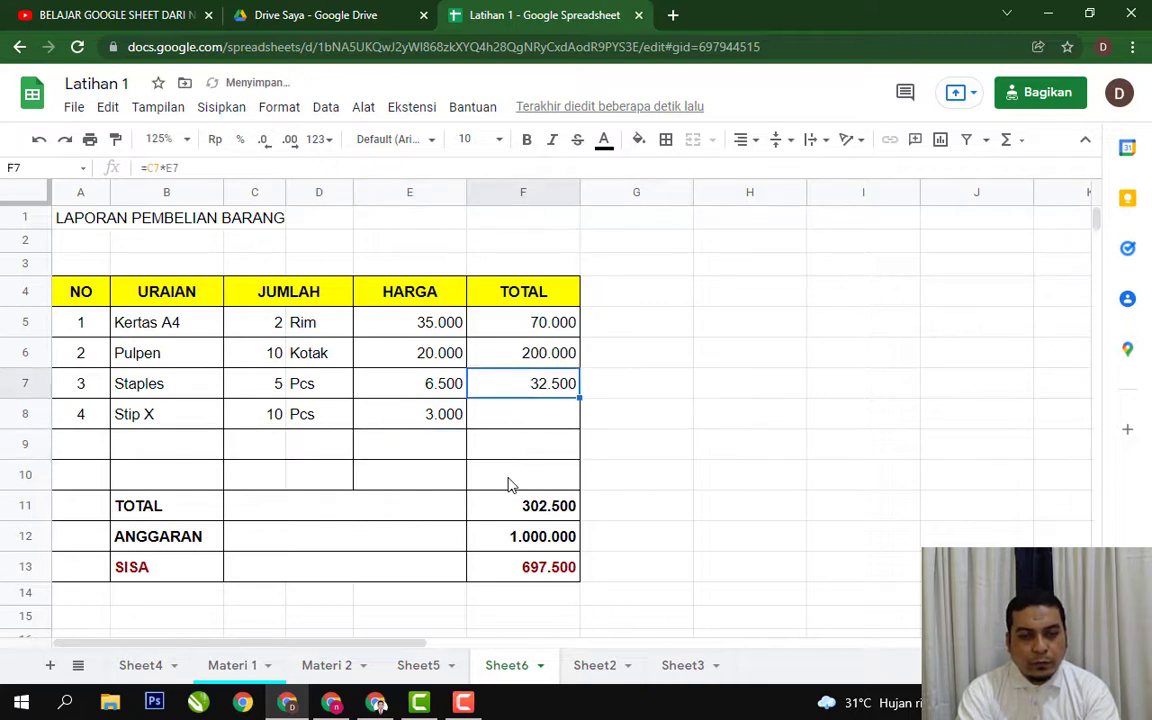
pyautogui.hotkey('ctrl', 'c')
pyautogui.press('Down')
pyautogui.hotkey('shift', 'Down')
pyautogui.hotkey('shift', 'Down')
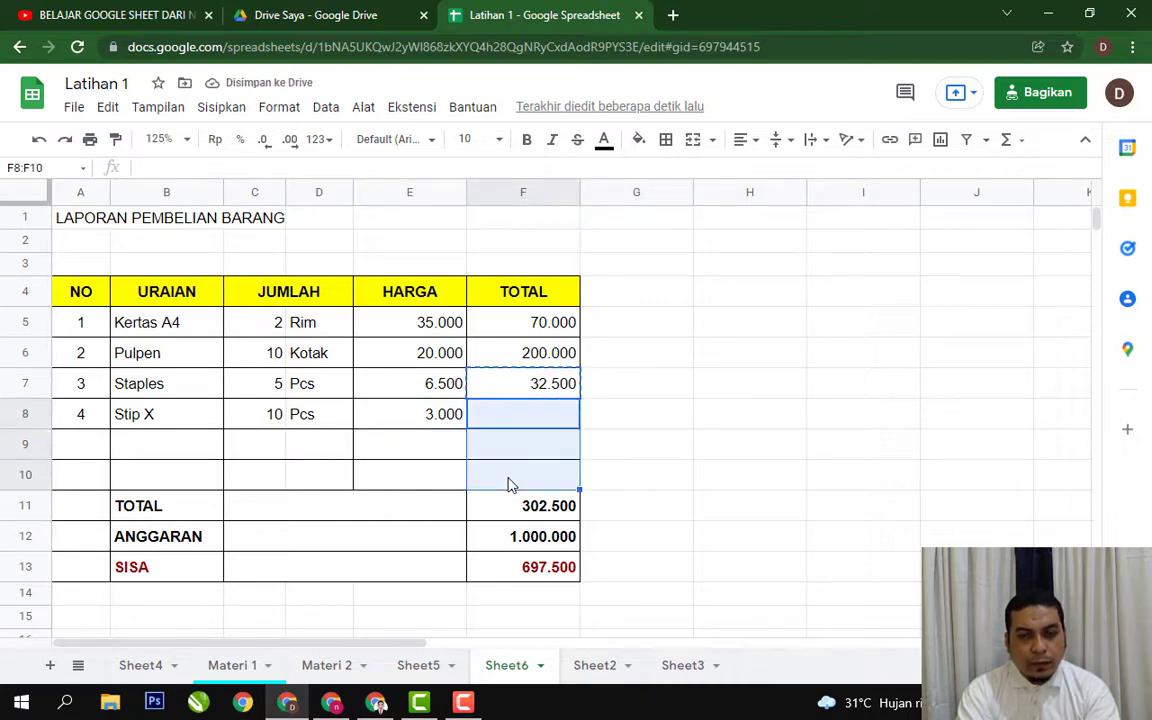
pyautogui.hotkey('ctrl', 'v')
pyautogui.press('Down')
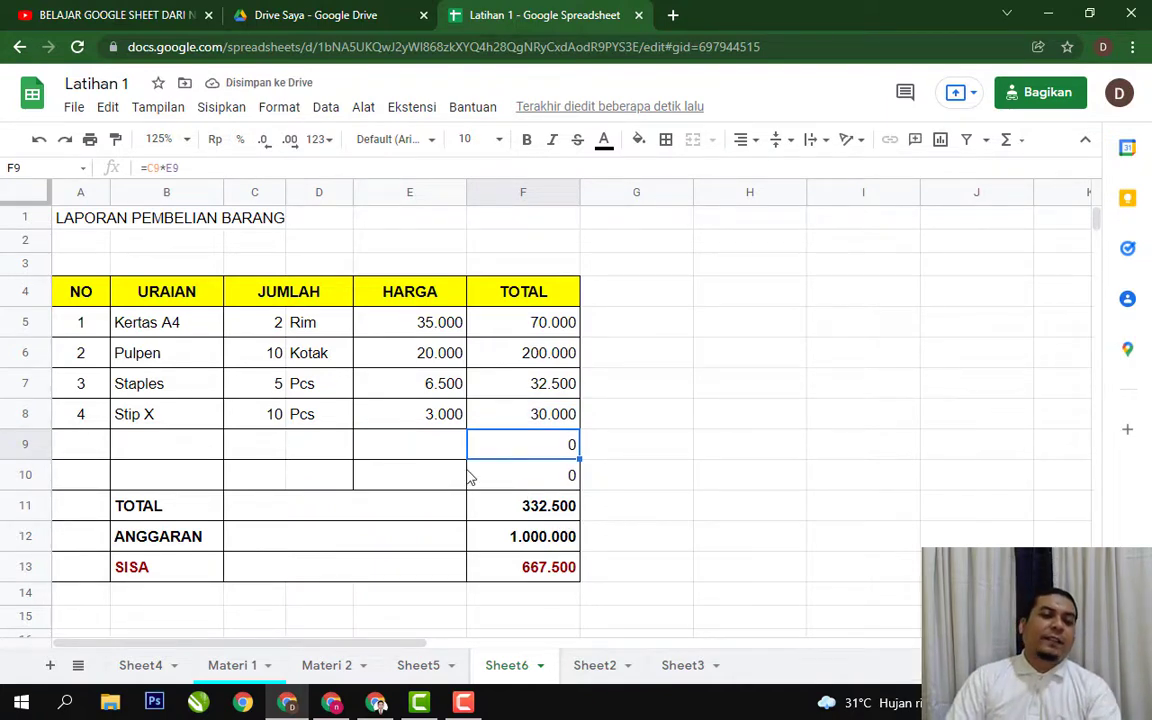
pyautogui.click(748, 412)
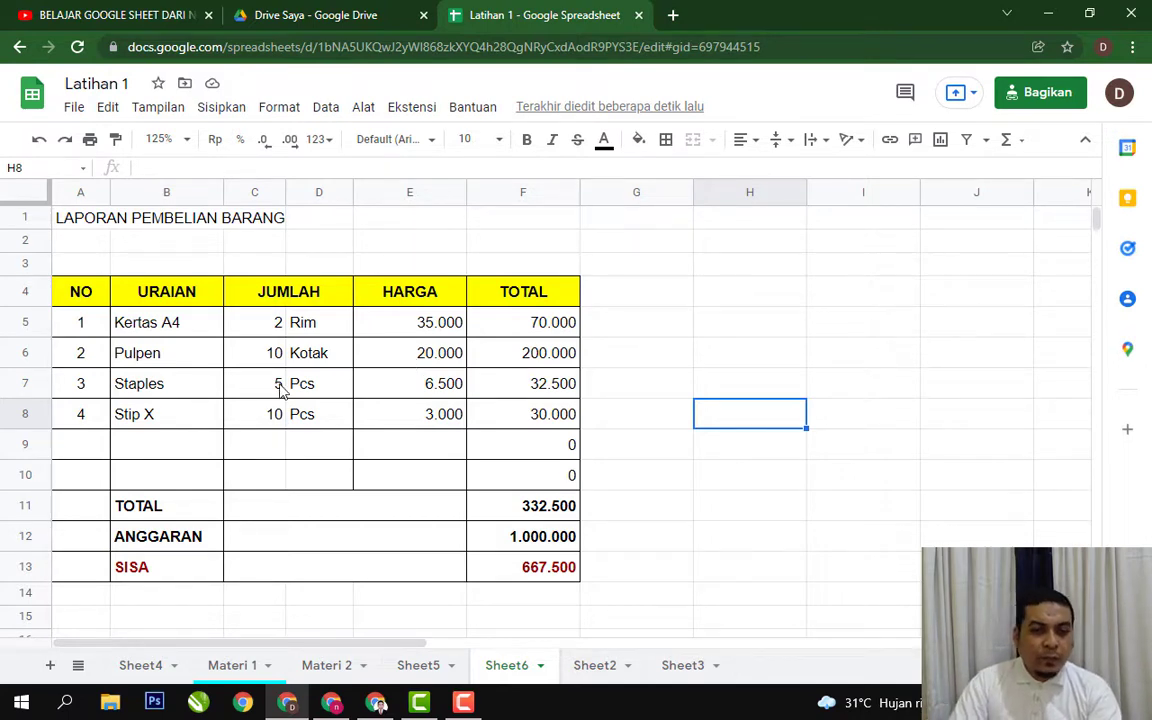
pyautogui.click(655, 351)
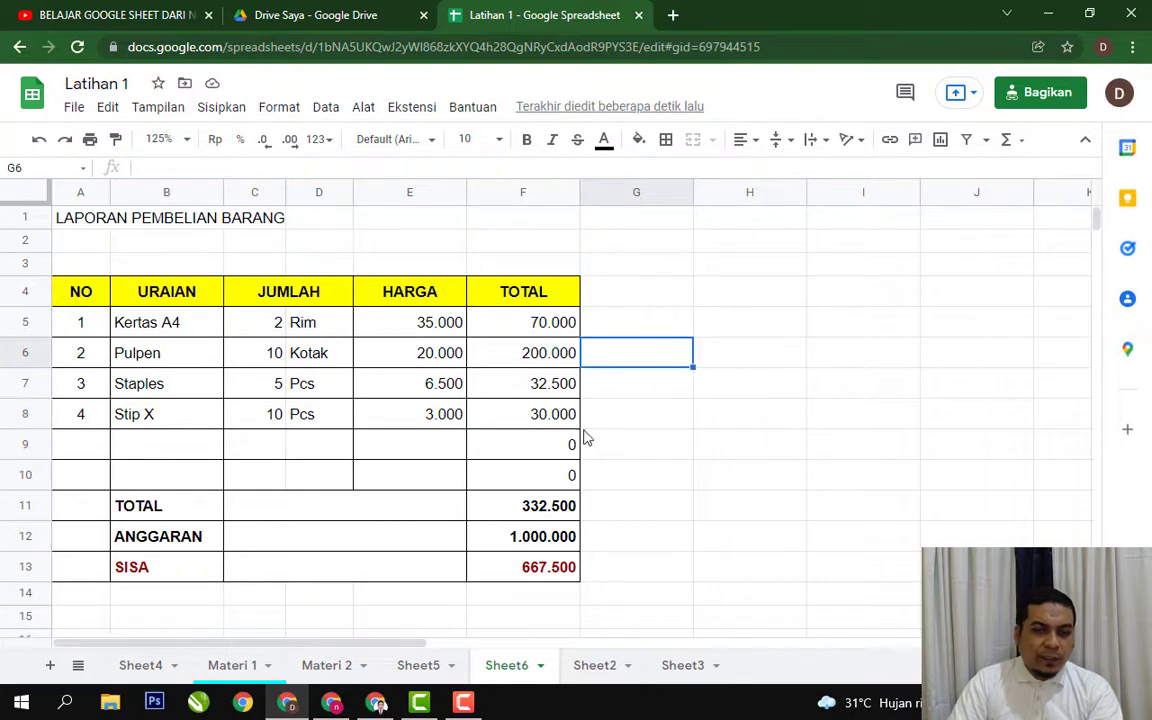
pyautogui.click(435, 510)
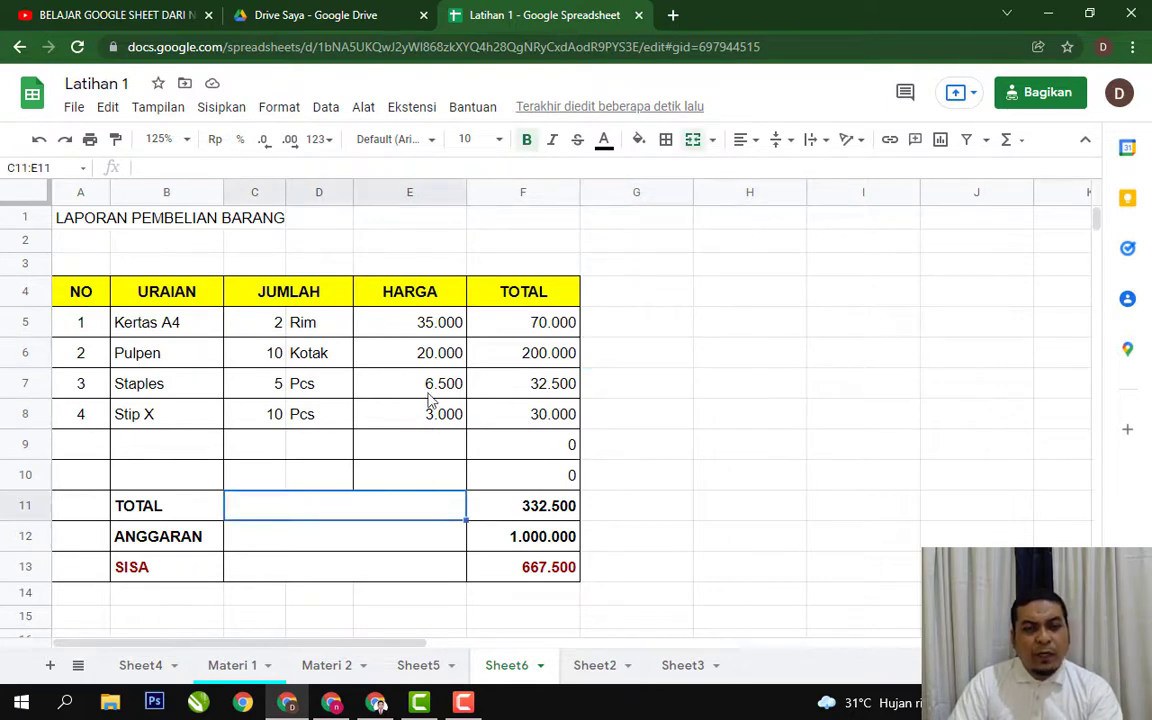
pyautogui.click(431, 325)
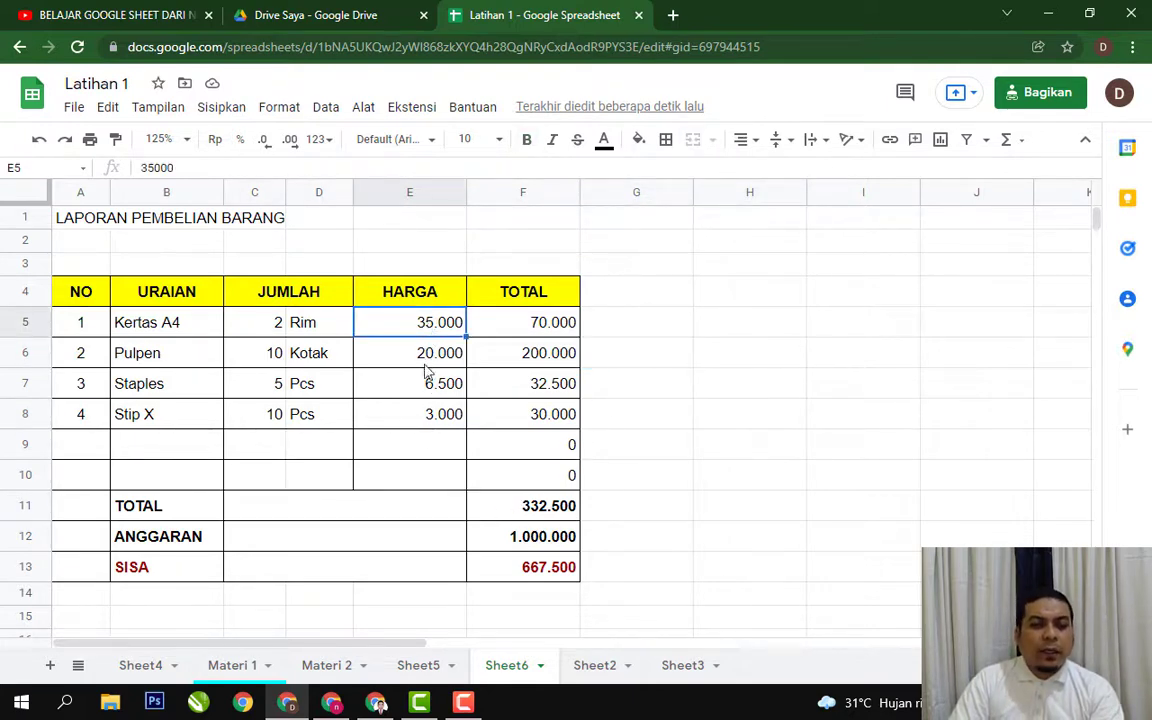
pyautogui.click(730, 366)
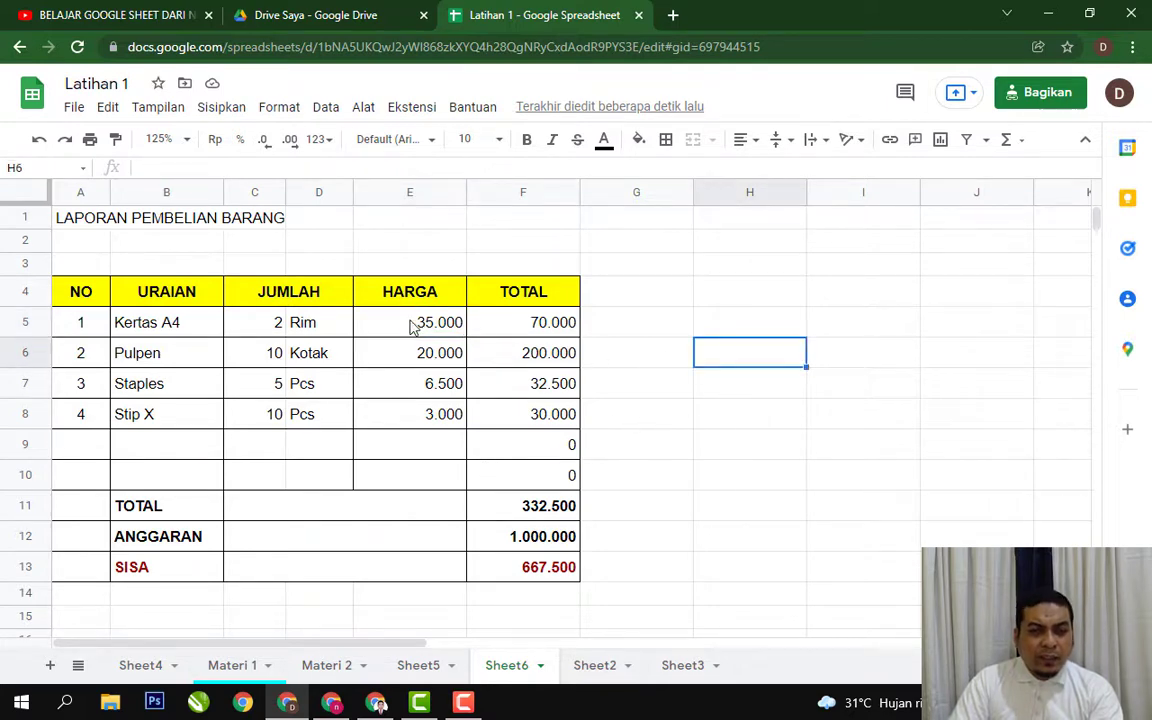
# Step: Try the Otomatis number format on the prices and totals in E5:F8
pyautogui.moveTo(411, 326); pyautogui.dragTo(505, 422)
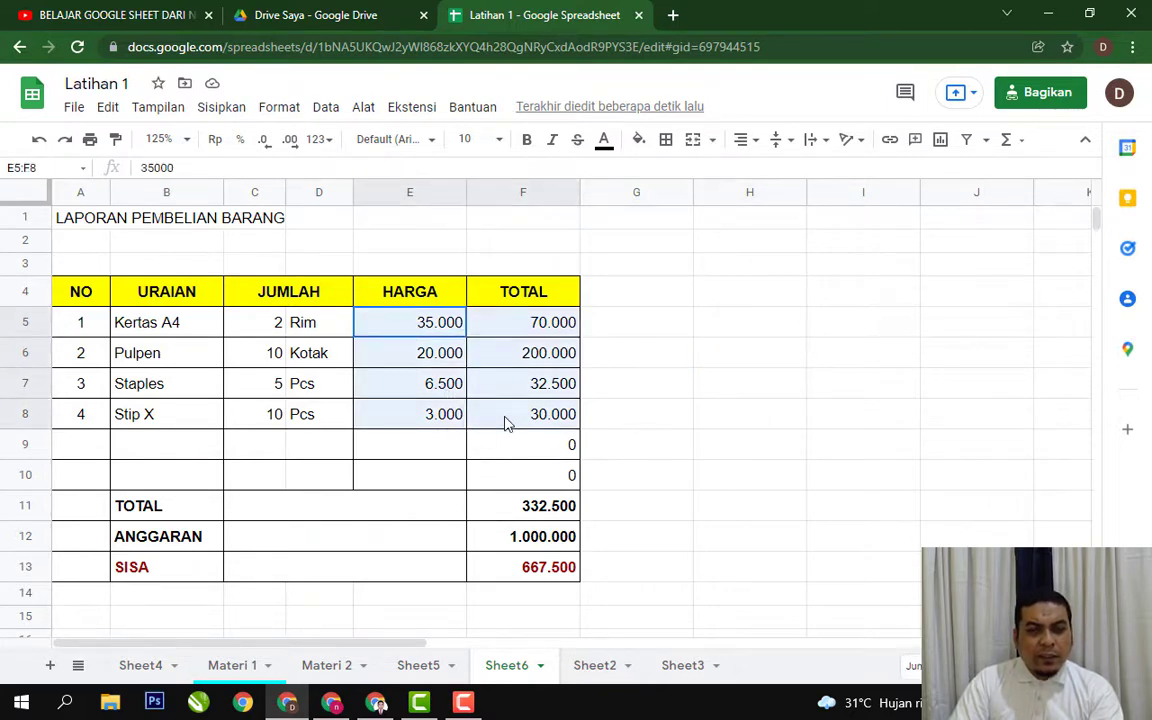
pyautogui.click(318, 141)
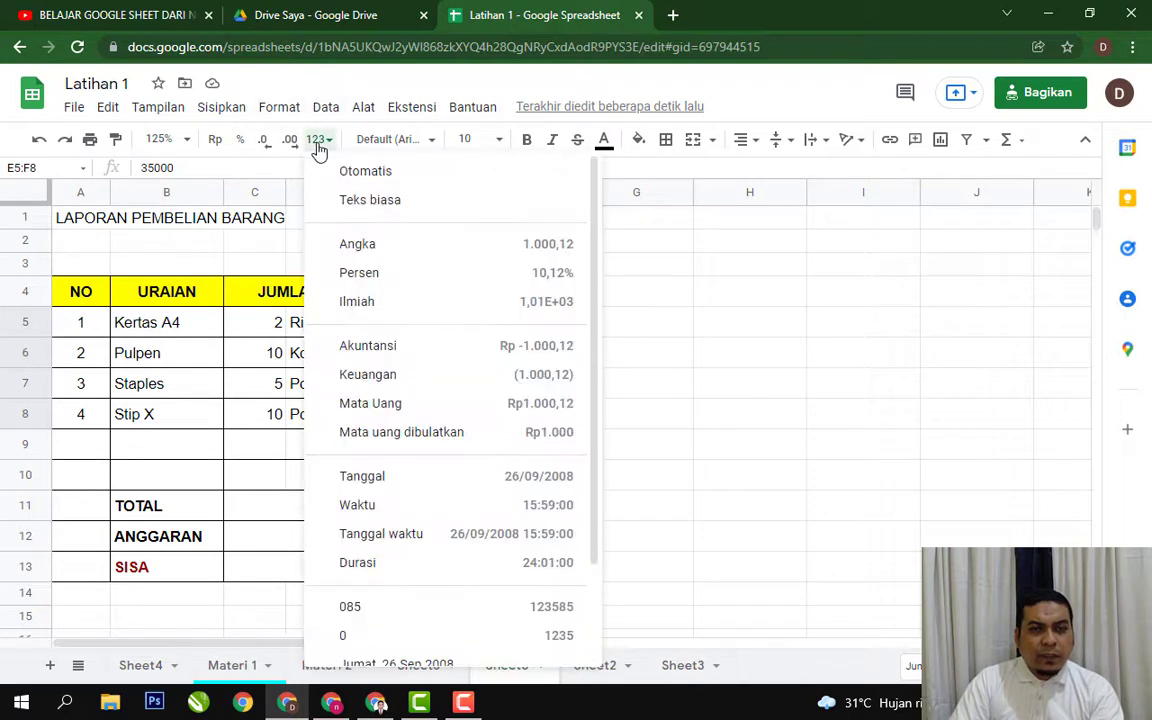
pyautogui.click(390, 182)
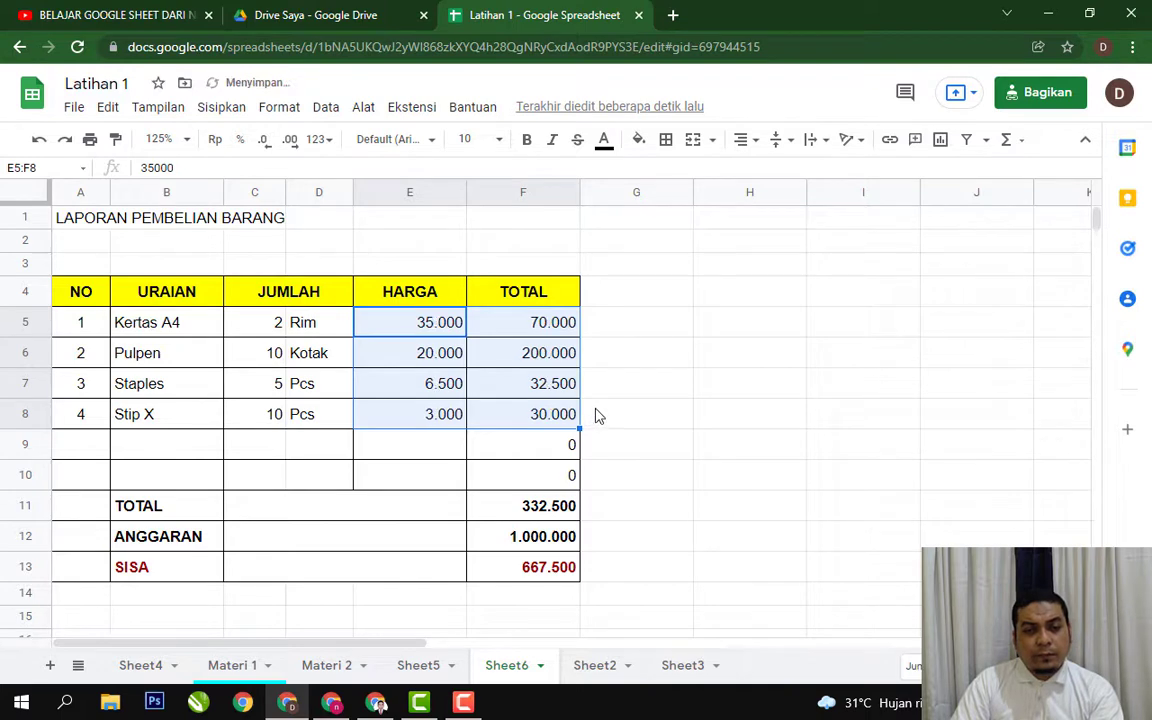
pyautogui.click(647, 381)
# Step: Enter 15% in the HARGA cell E9 and replace it with 25%
pyautogui.click(406, 460)
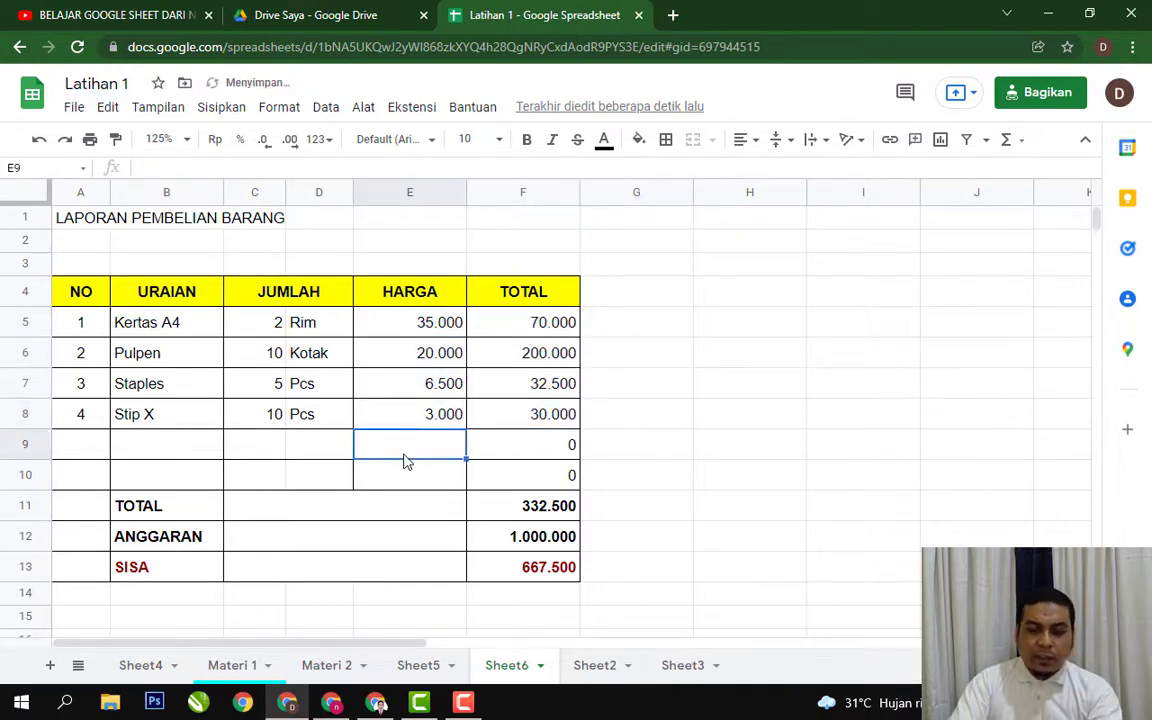
pyautogui.write('150')
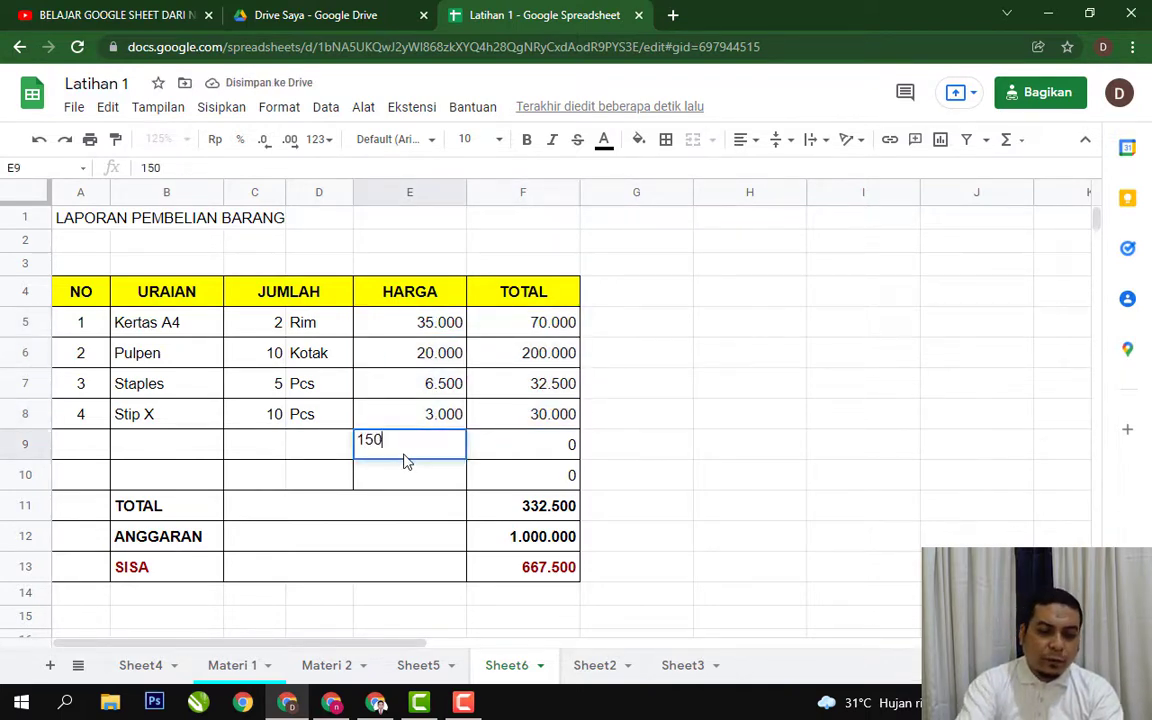
pyautogui.press('BackSpace')
pyautogui.write('%')
pyautogui.press('Return')
pyautogui.click(406, 458)
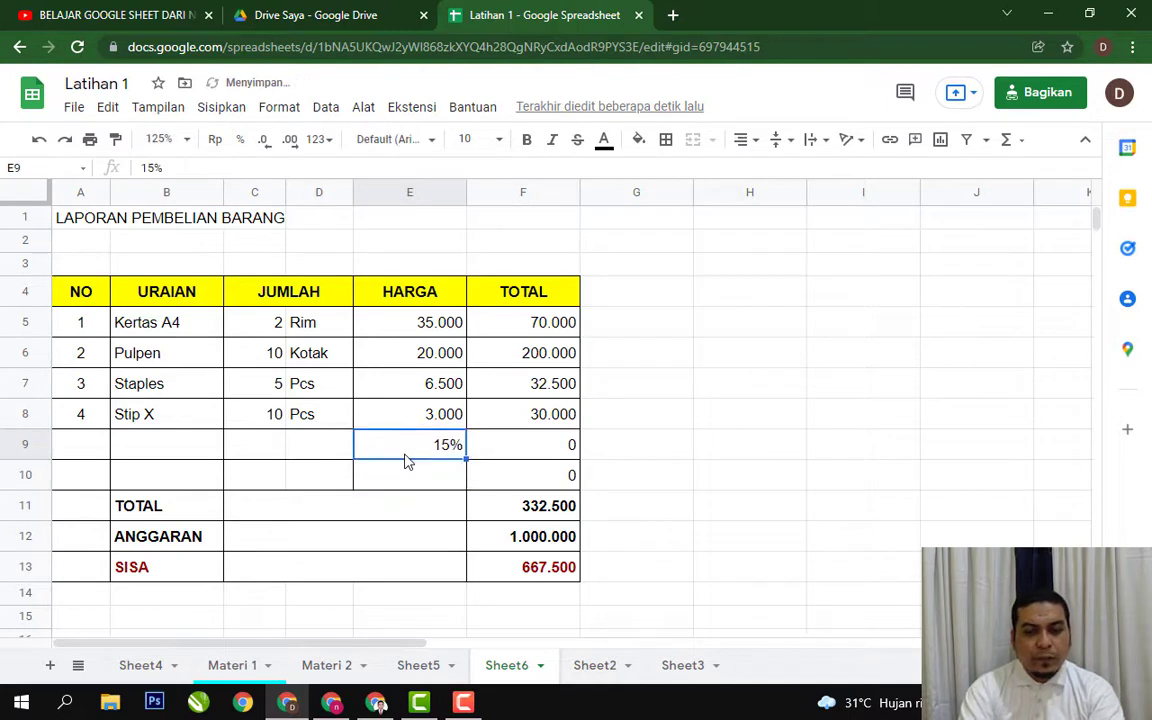
pyautogui.write('25')
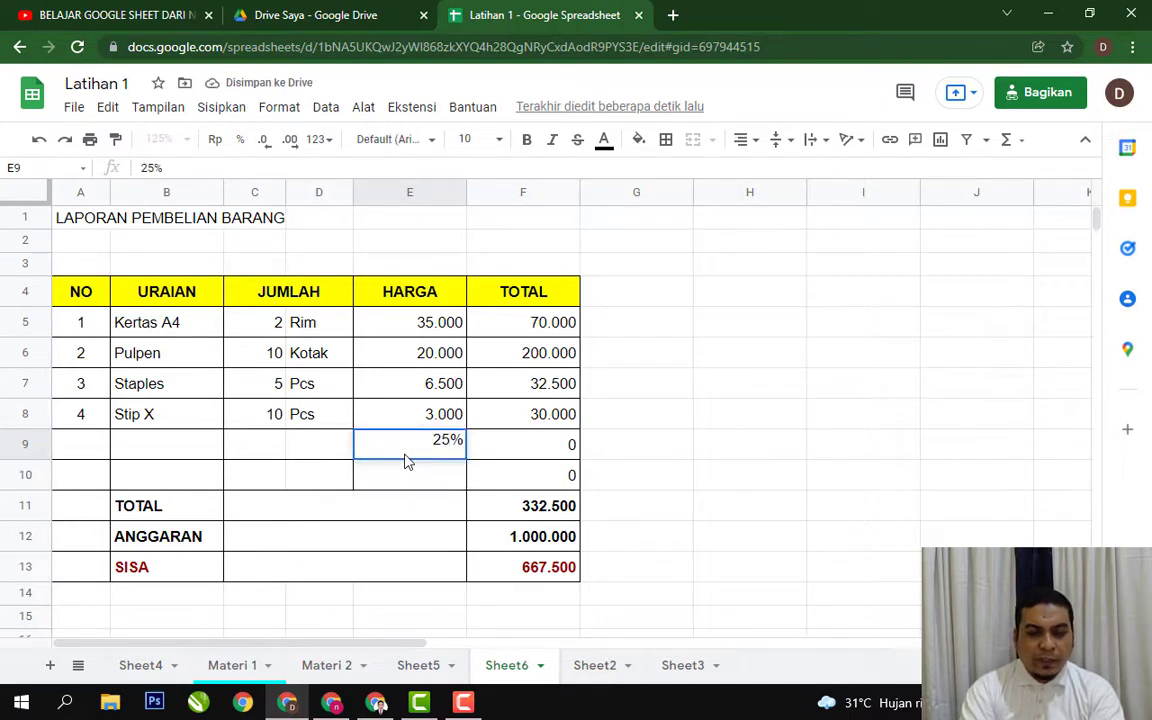
pyautogui.press('Return')
pyautogui.click(406, 455)
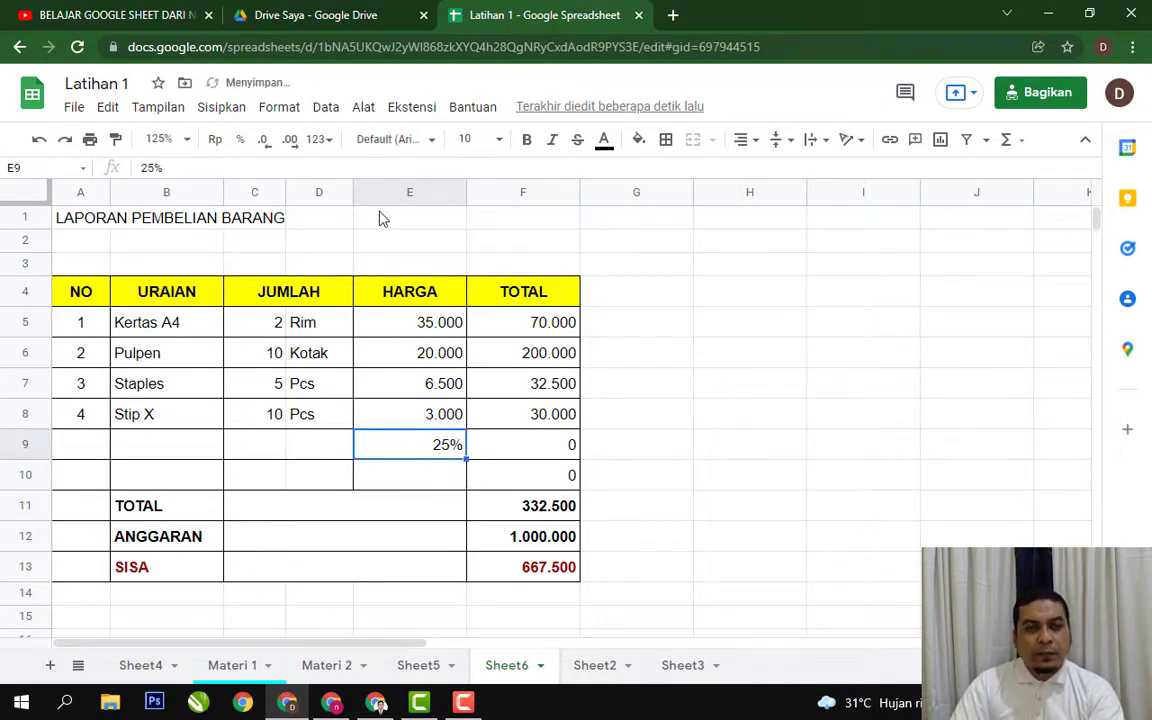
# Step: Format cell E9 as plain text (Teks biasa) and clear its contents
pyautogui.click(320, 141)
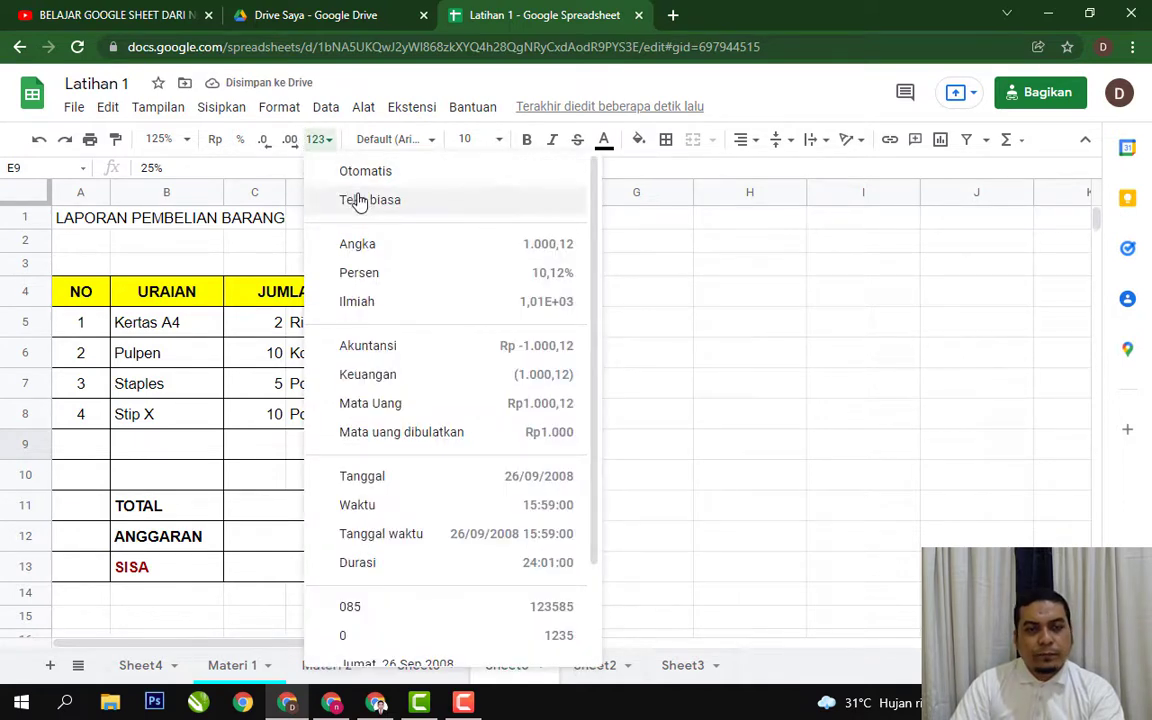
pyautogui.click(347, 199)
pyautogui.click(779, 422)
pyautogui.click(420, 450)
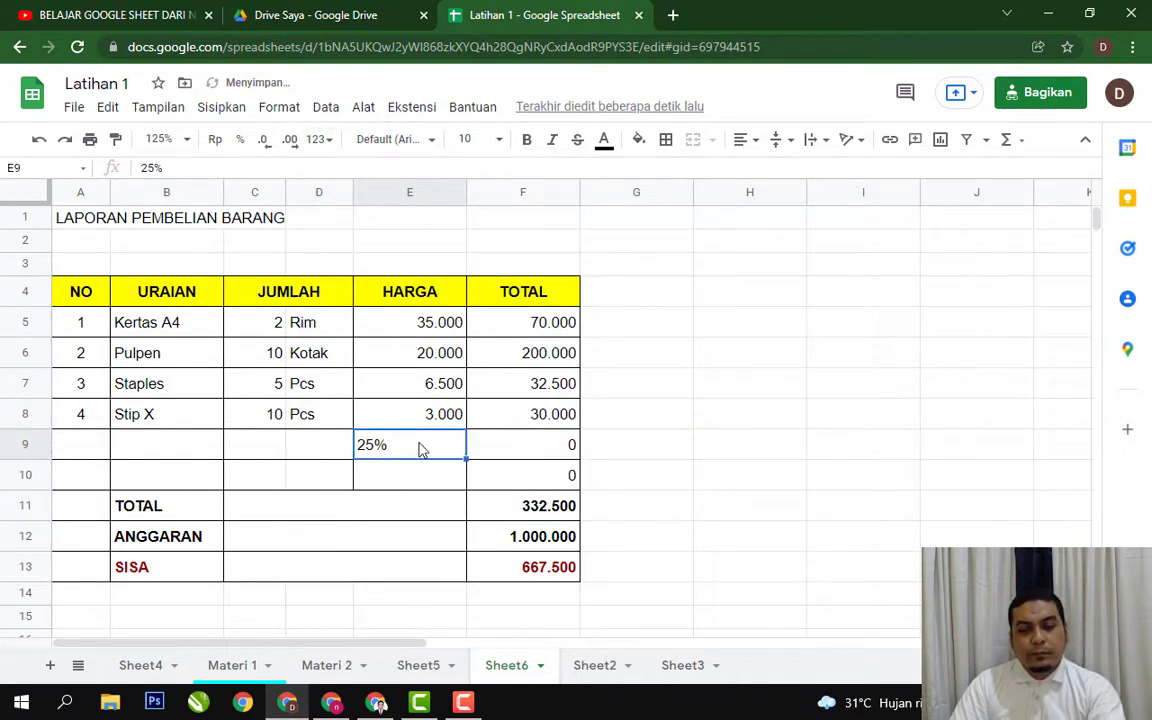
pyautogui.press('Delete')
pyautogui.click(730, 452)
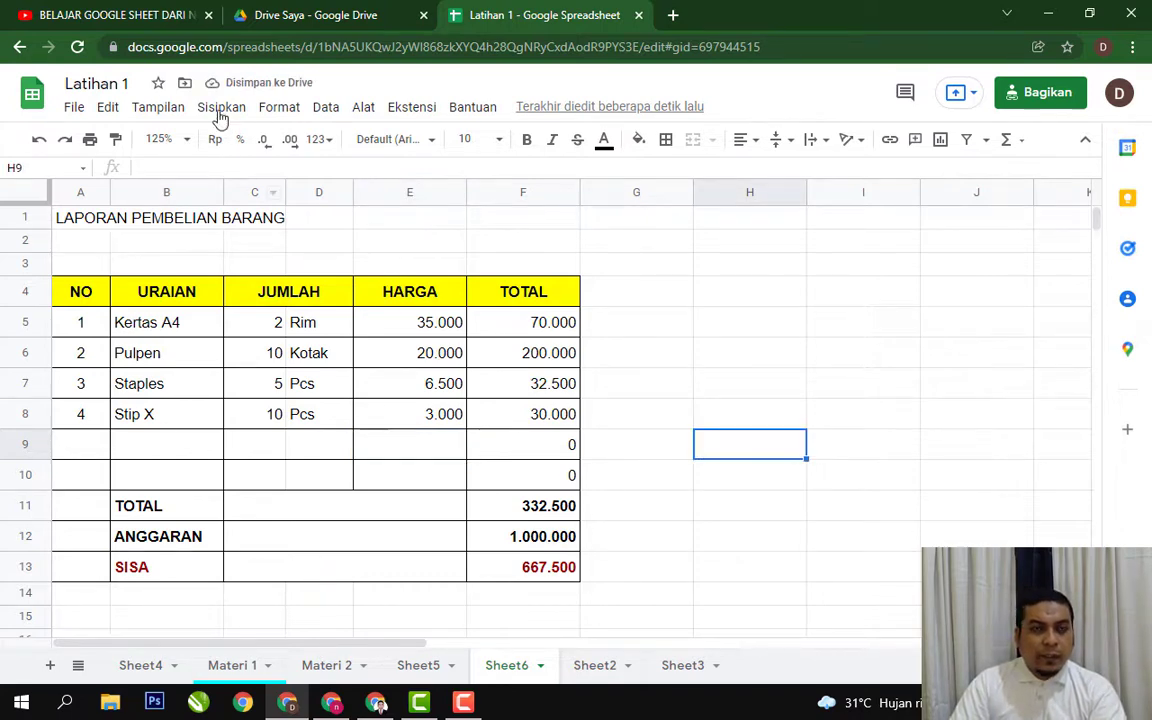
# Step: Switch to Google Drive and open the Untitled spreadsheet containing the student grades table
pyautogui.click(283, 17)
pyautogui.doubleClick(588, 325)
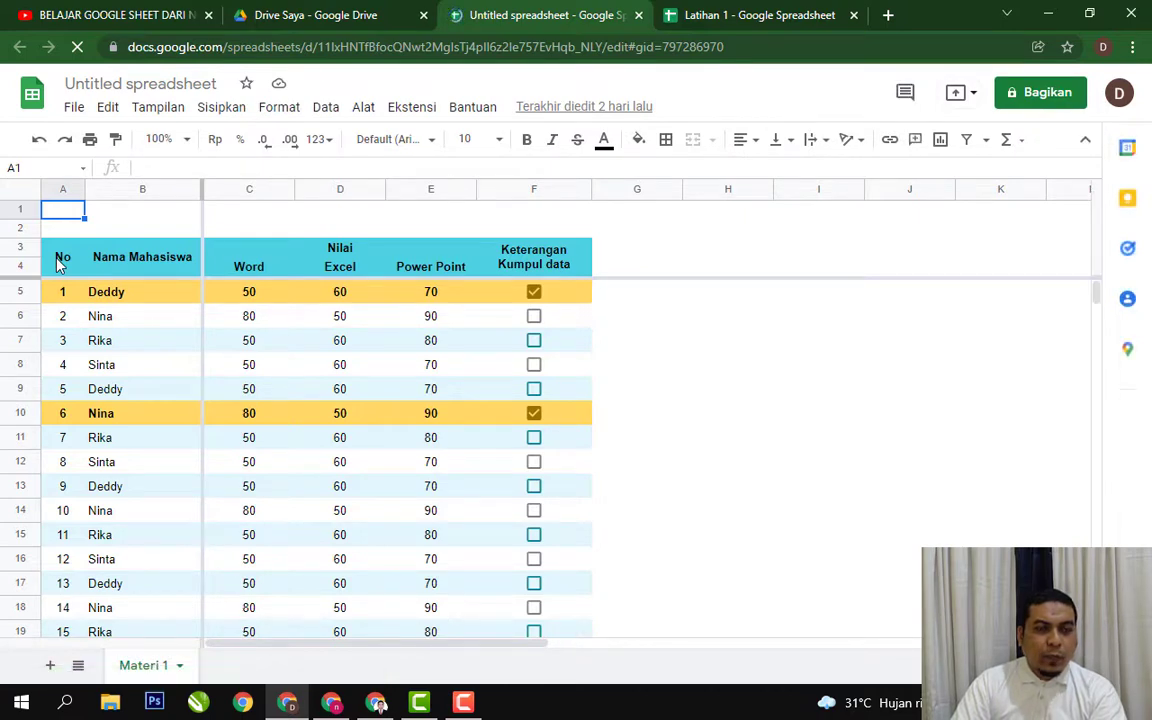
pyautogui.moveTo(58, 260); pyautogui.dragTo(147, 322)
pyautogui.click(247, 366)
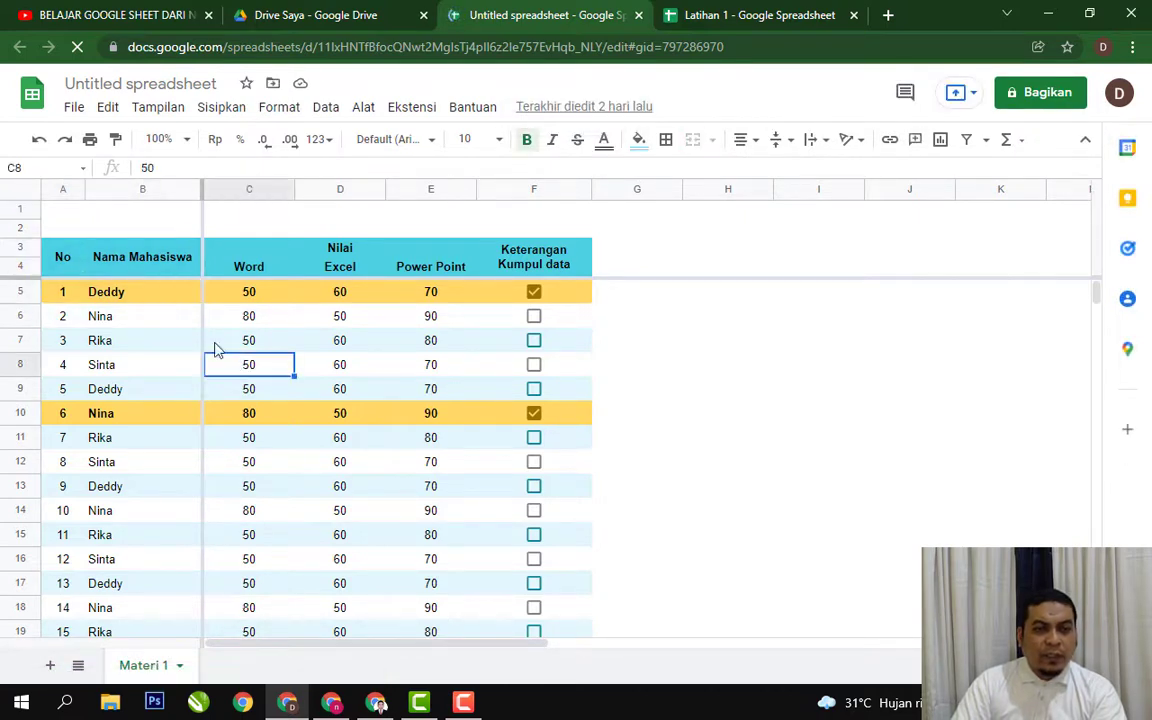
pyautogui.moveTo(68, 270); pyautogui.dragTo(147, 320)
pyautogui.click(258, 367)
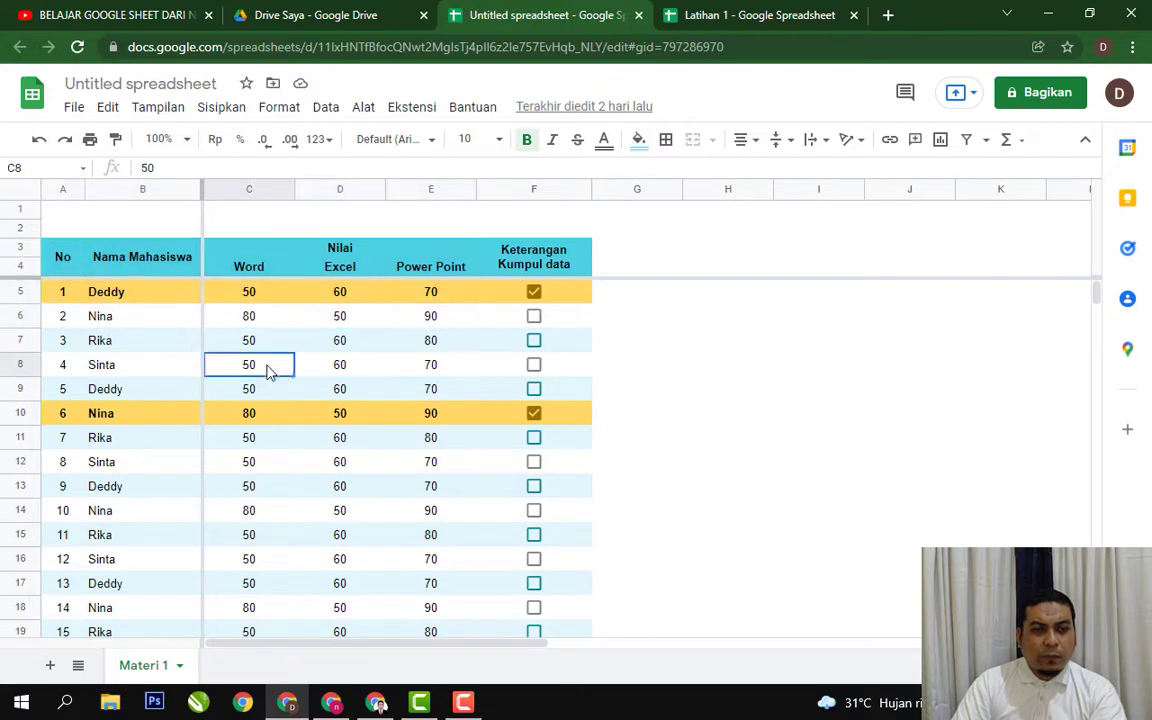
# Step: Remove the alternating colors from the grades table in A3:F24
pyautogui.click(68, 262)
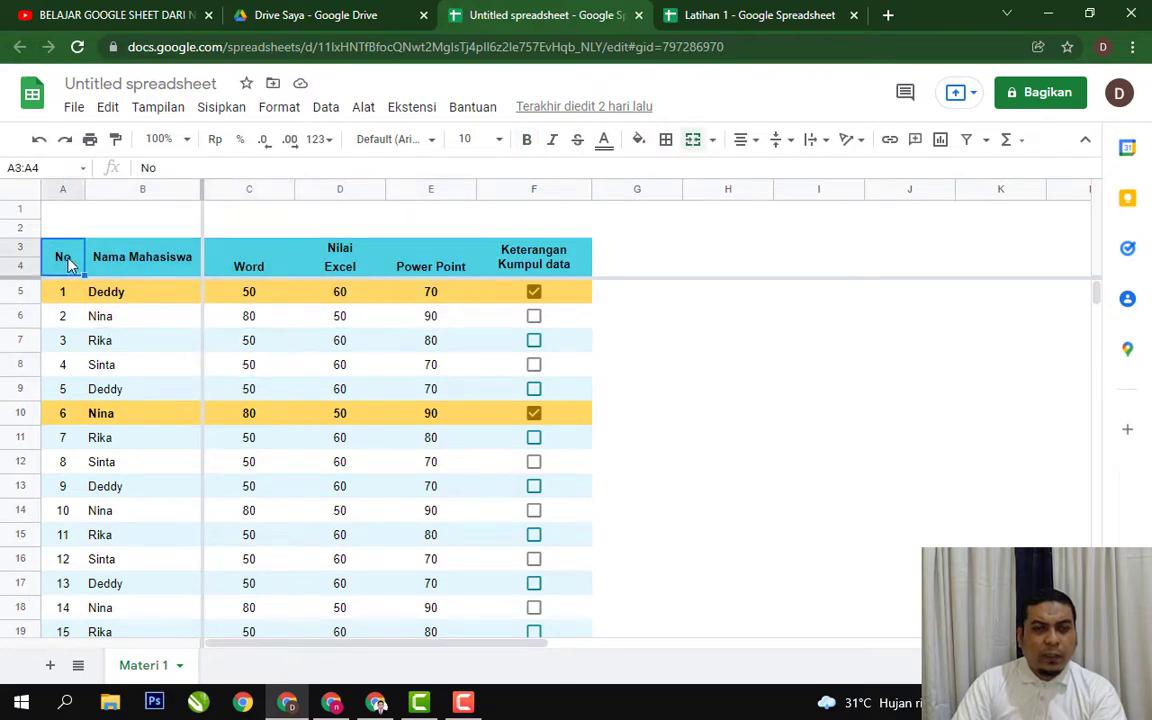
pyautogui.click(638, 139)
pyautogui.click(704, 533)
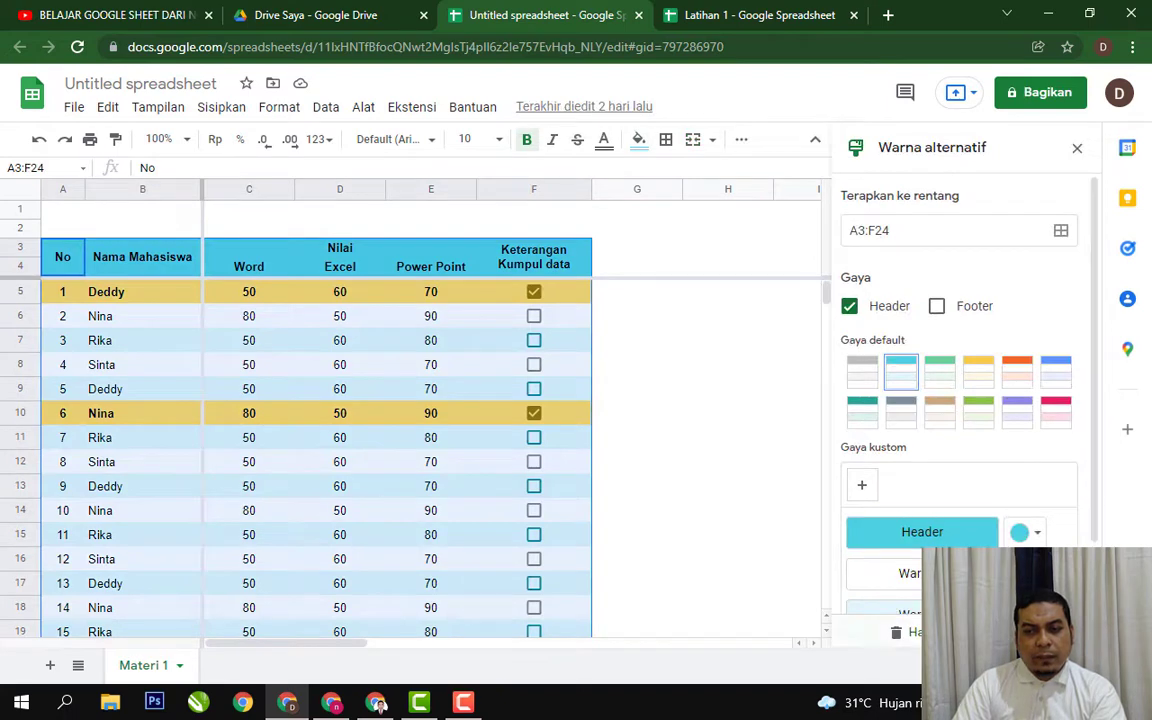
pyautogui.click(905, 632)
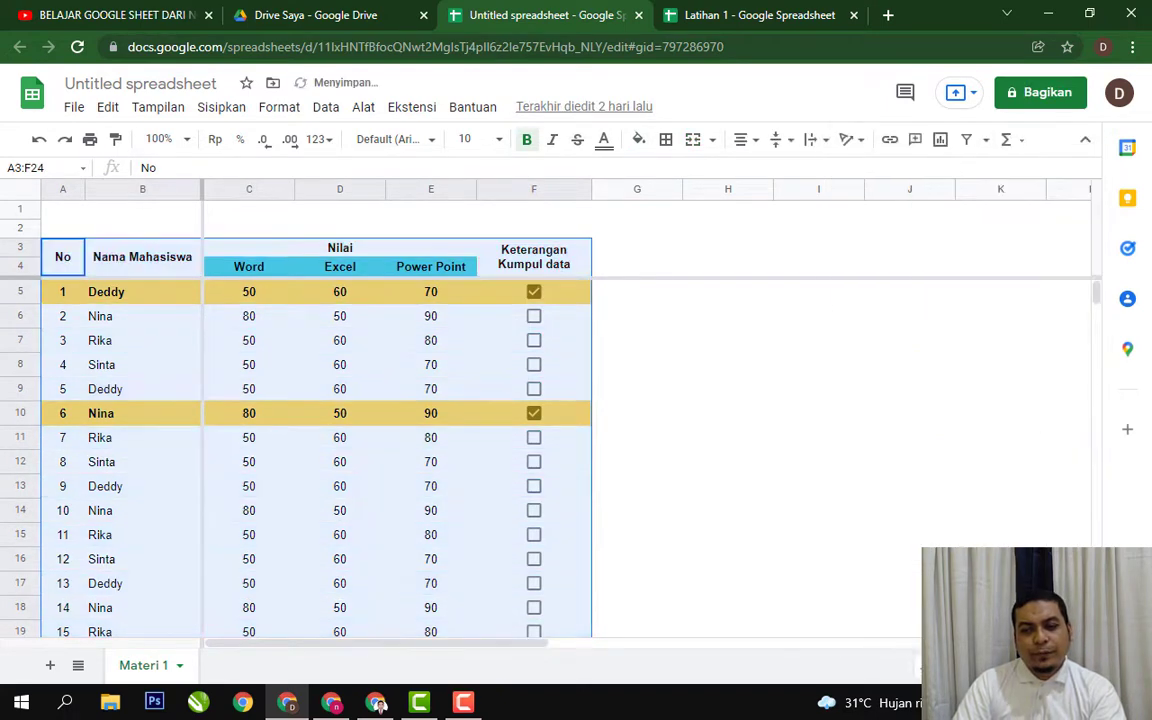
pyautogui.click(740, 410)
# Step: Delete the conditional formatting rule =$F5="Sudah" applied to A5:F24
pyautogui.click(58, 294)
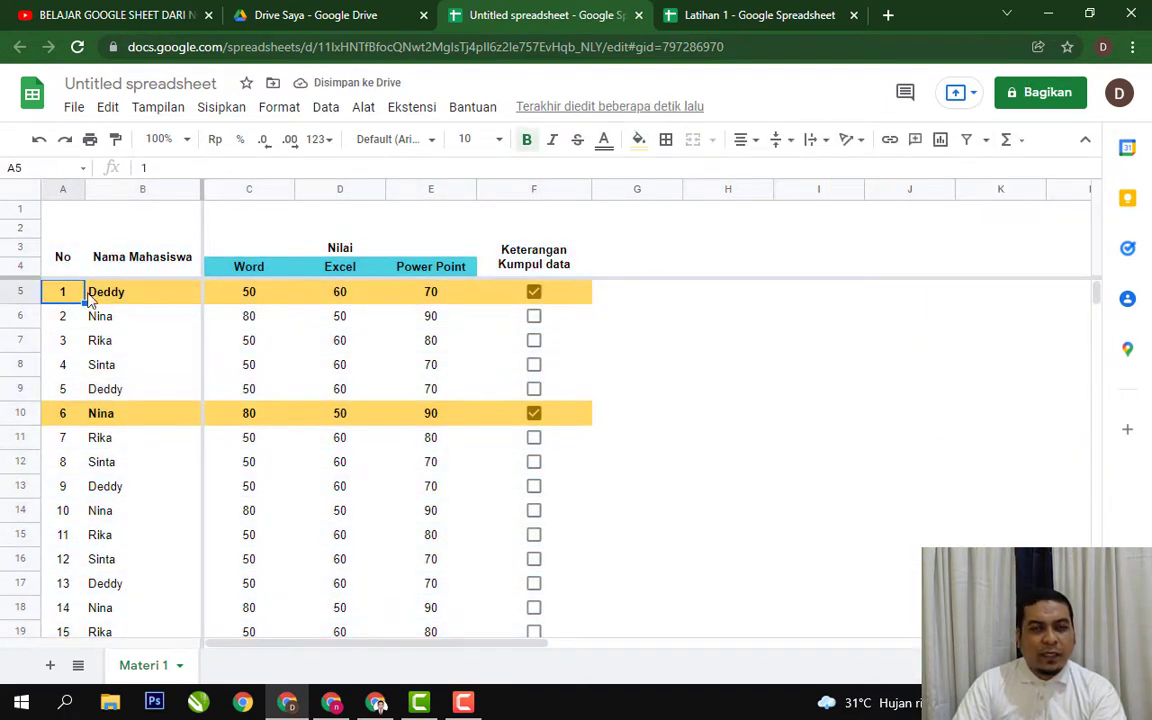
pyautogui.click(640, 143)
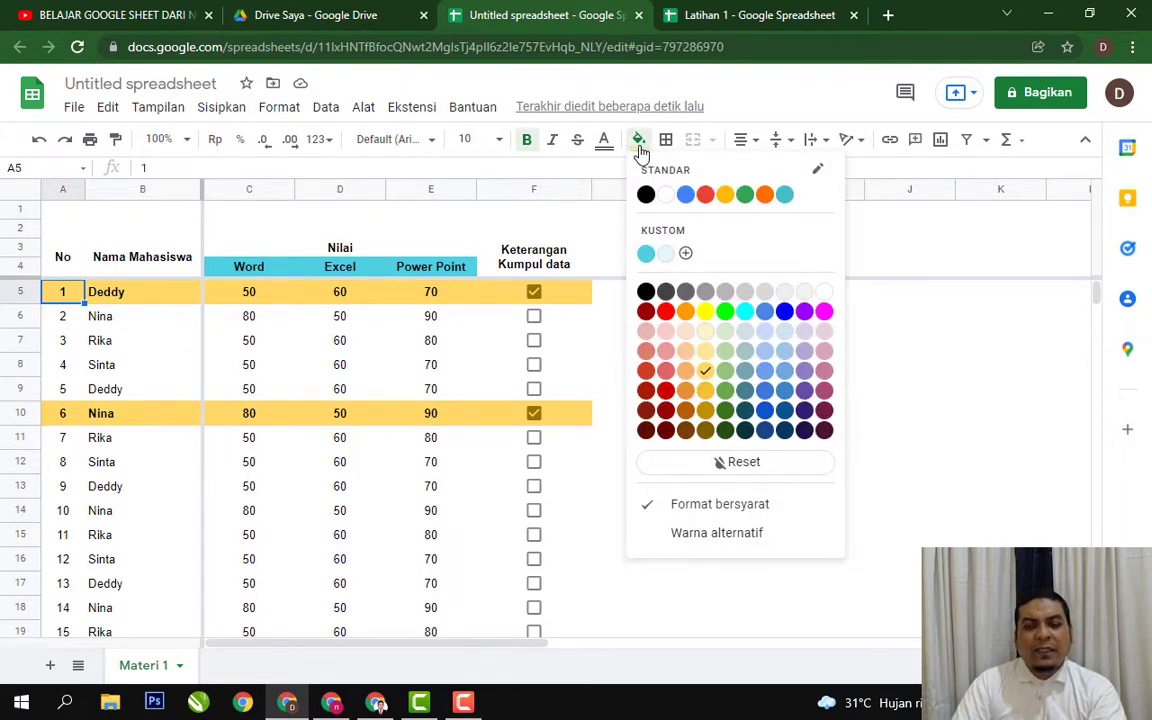
pyautogui.click(719, 505)
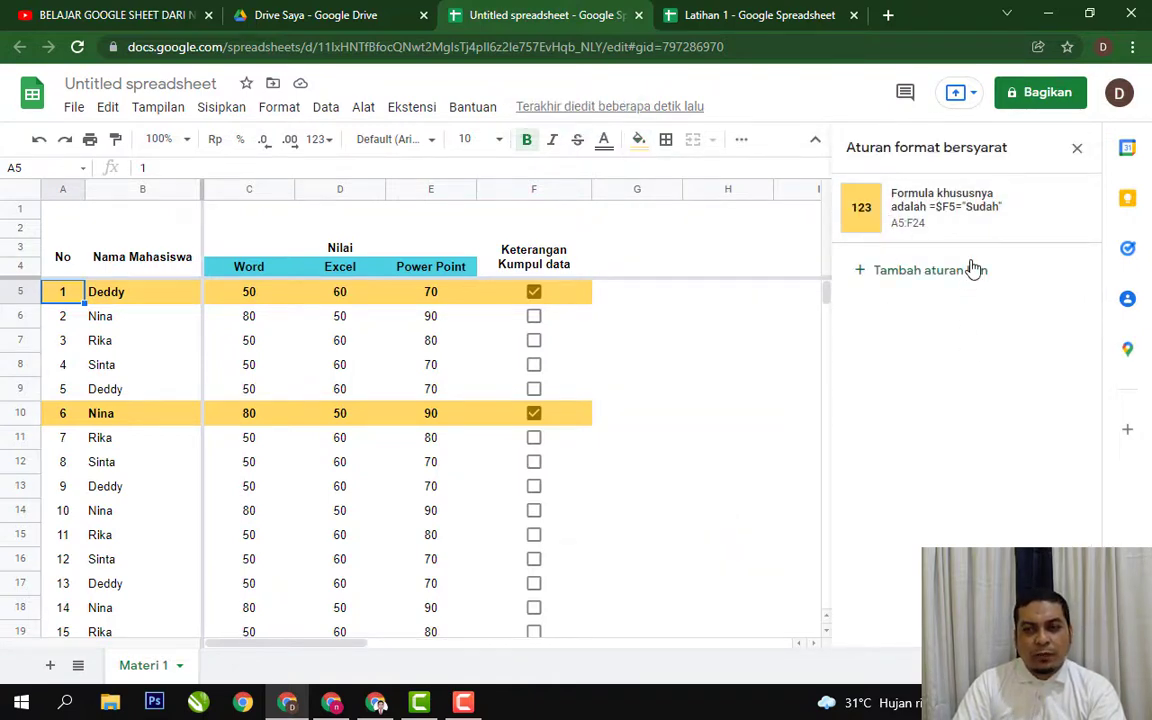
pyautogui.moveTo(985, 213)
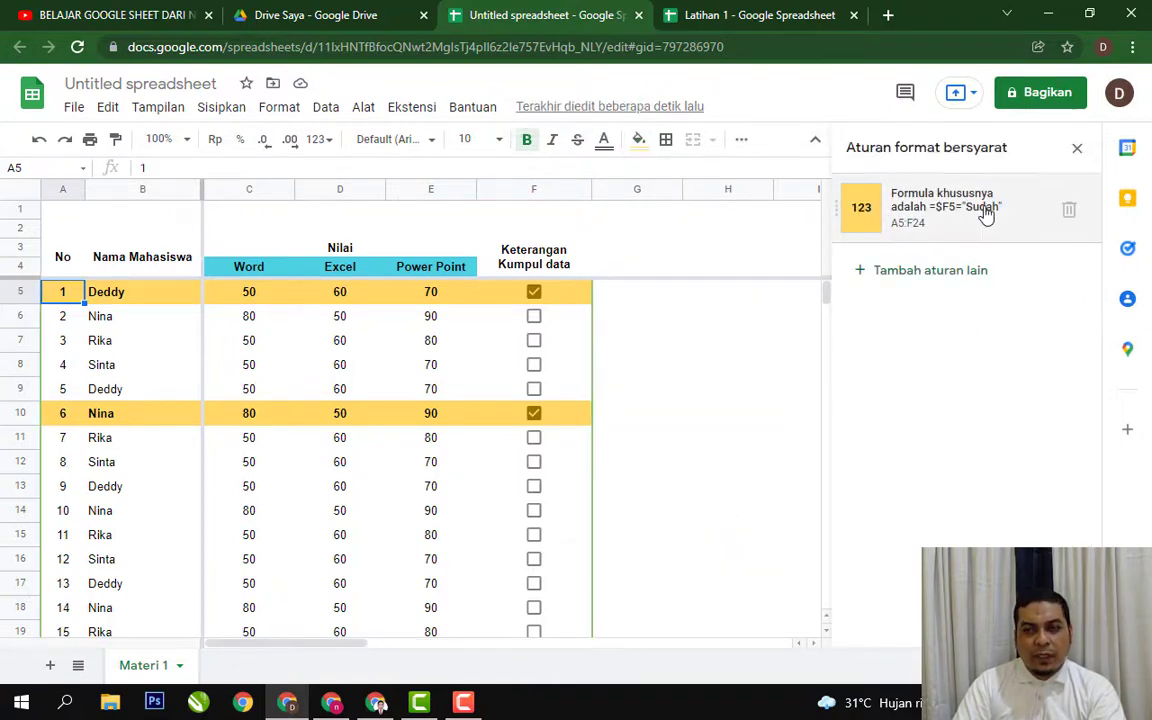
pyautogui.click(1069, 211)
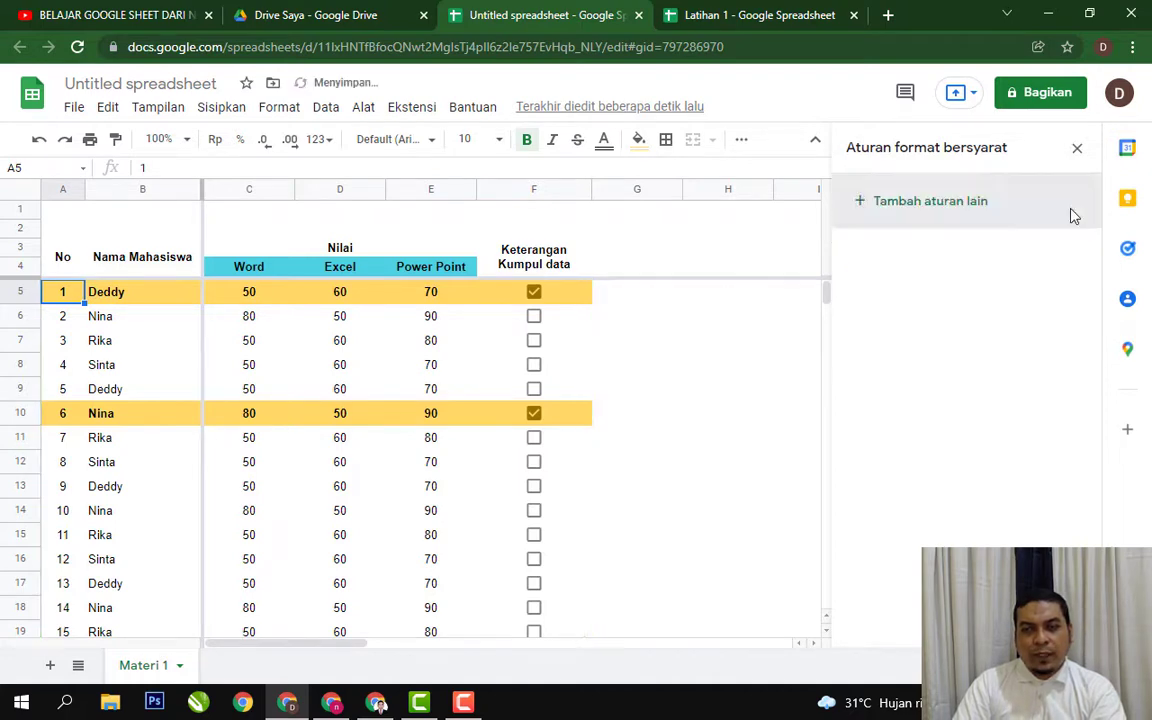
# Step: Close the conditional formatting rules and reset the fill color of the Word, Excel and Power Point header cells C4:E4
pyautogui.click(1077, 151)
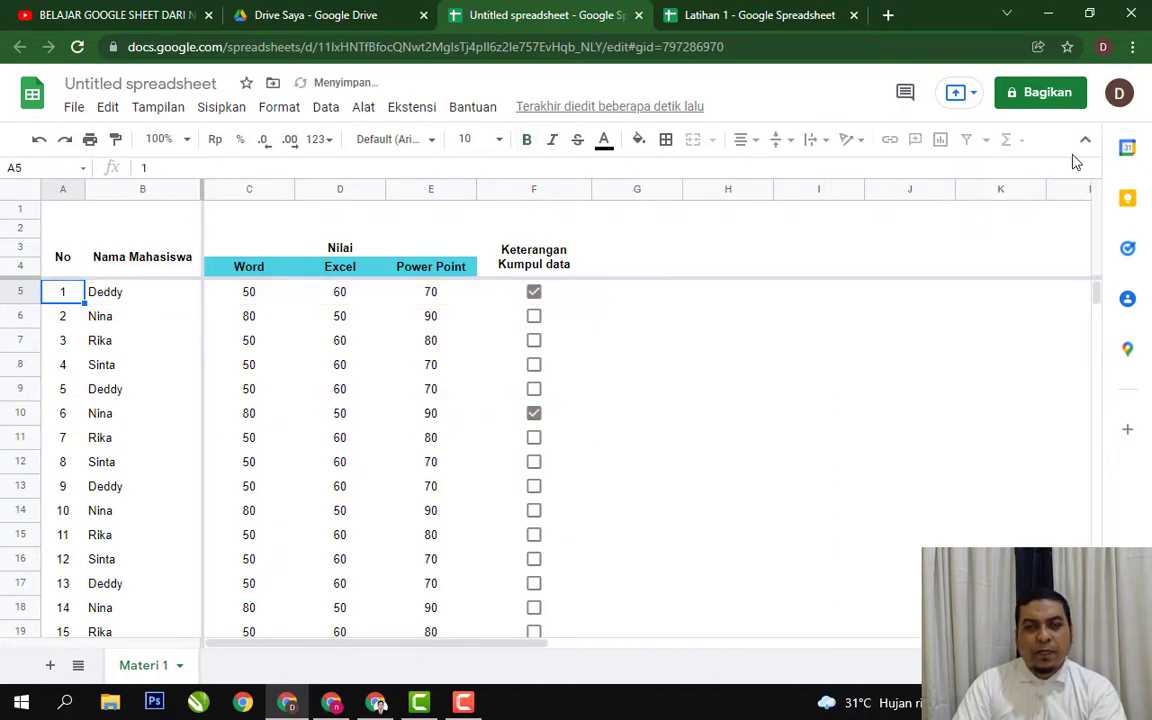
pyautogui.click(657, 362)
pyautogui.moveTo(250, 275); pyautogui.dragTo(442, 265)
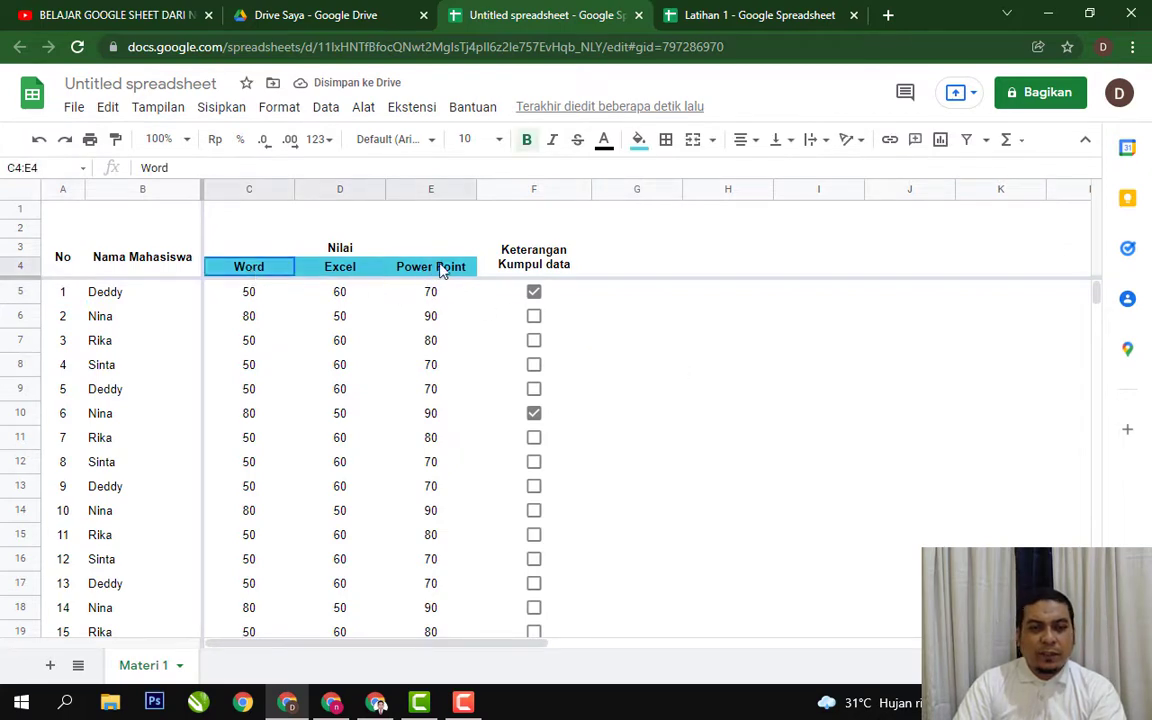
pyautogui.click(638, 139)
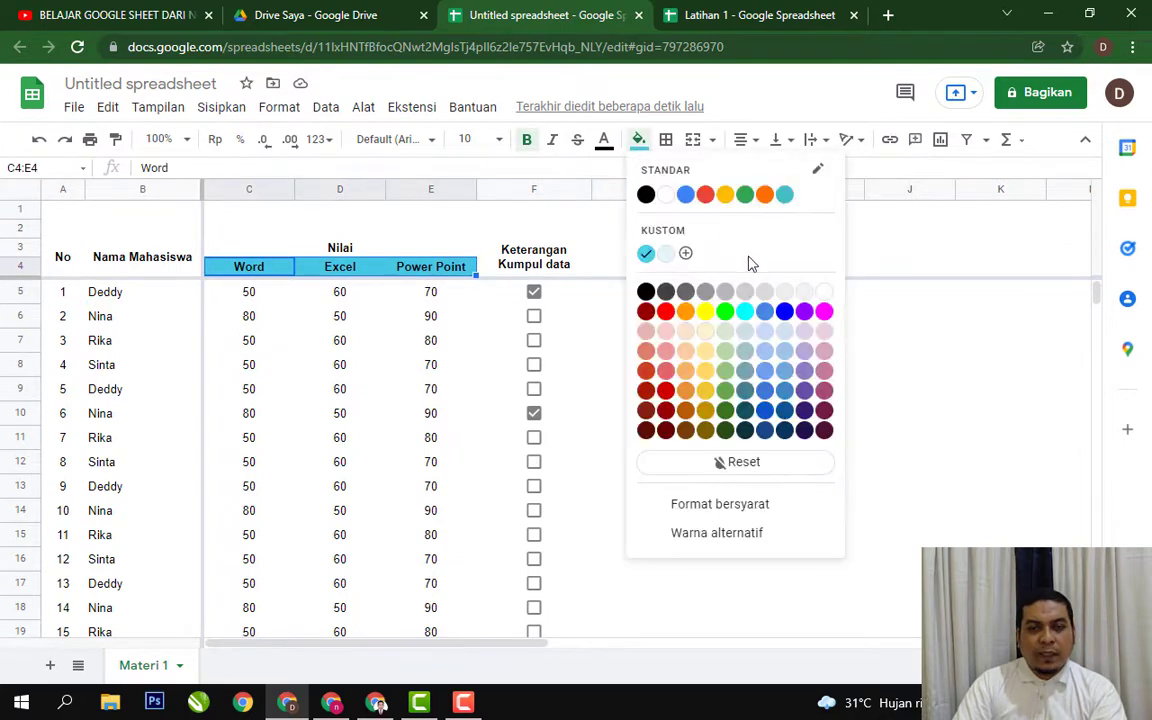
pyautogui.click(737, 462)
pyautogui.click(680, 414)
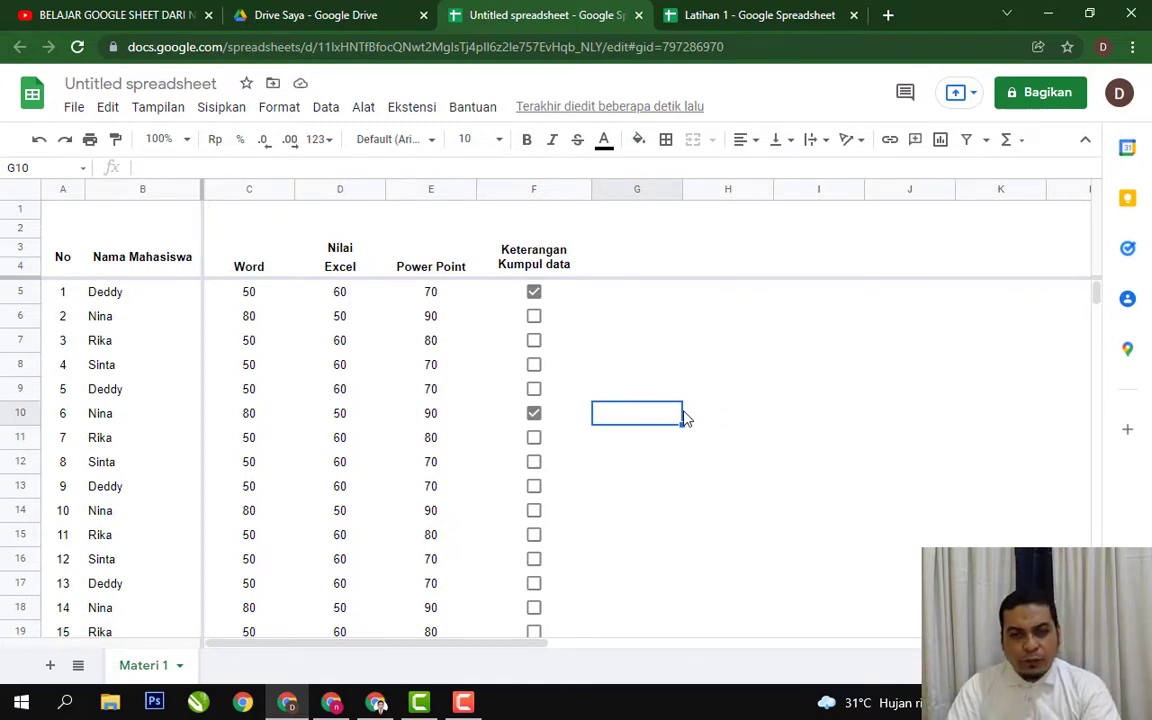
pyautogui.click(694, 370)
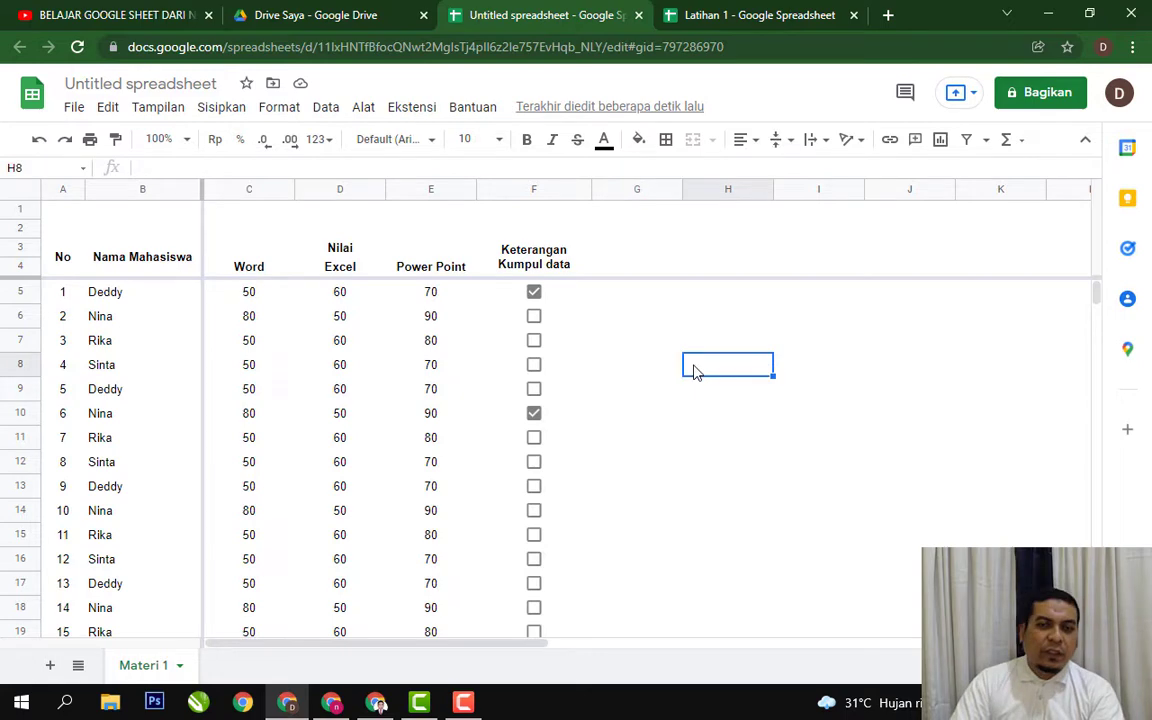
# Step: Remove the checkbox data validation from cells F5:F9 in the Keterangan Kumpul data column
pyautogui.click(556, 294)
pyautogui.click(594, 317)
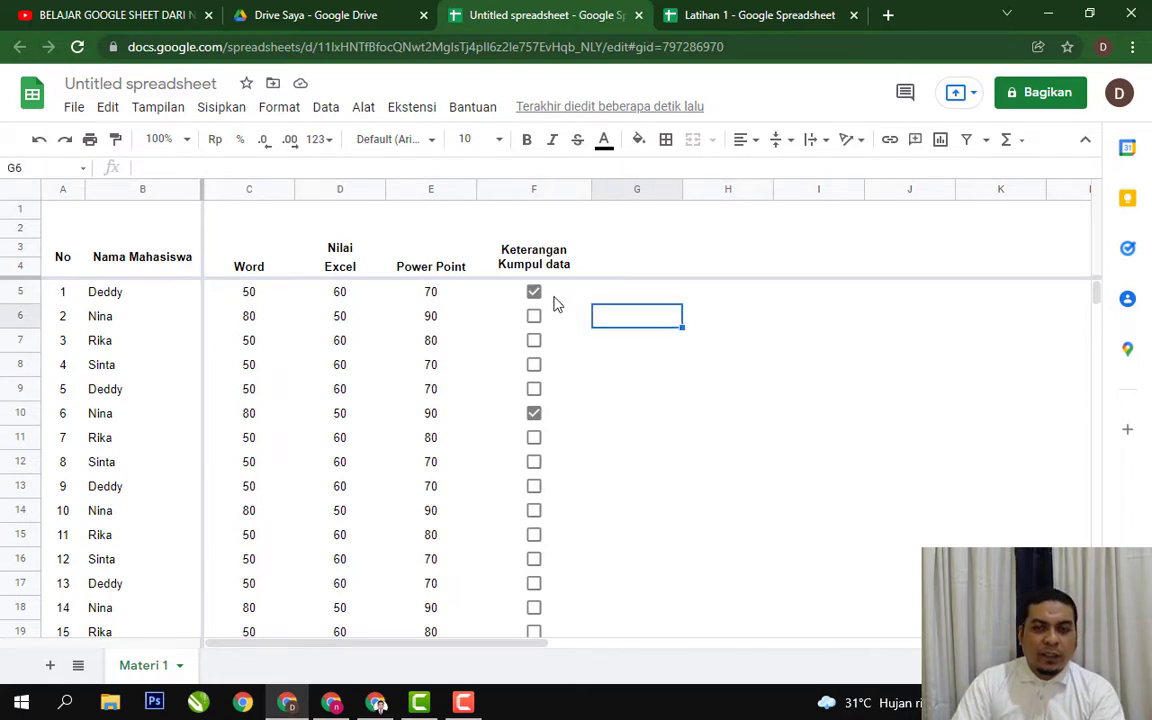
pyautogui.moveTo(556, 300); pyautogui.dragTo(560, 398)
pyautogui.click(328, 108)
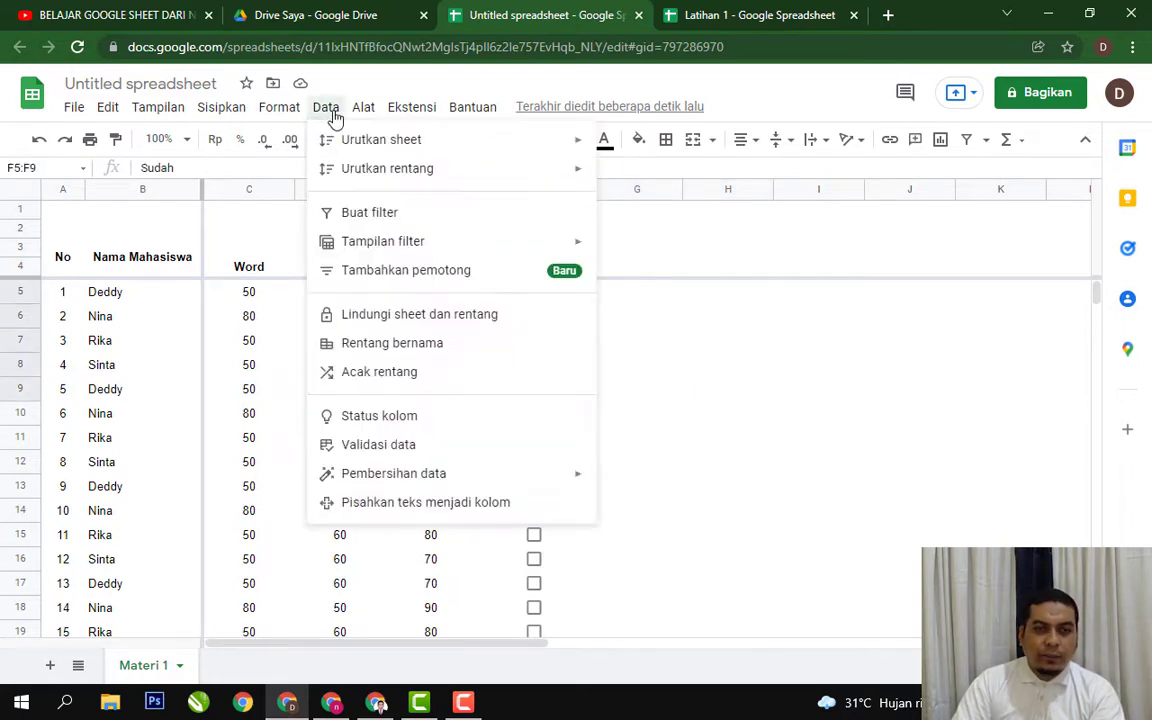
pyautogui.click(437, 447)
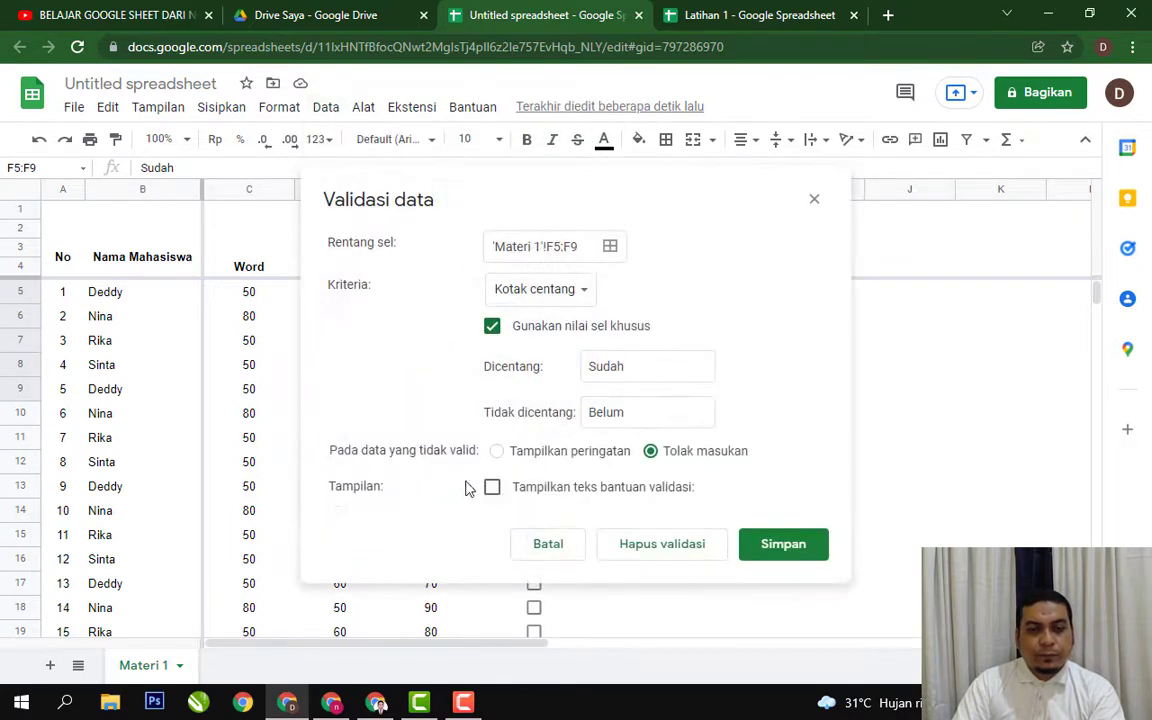
pyautogui.click(697, 548)
pyautogui.click(779, 486)
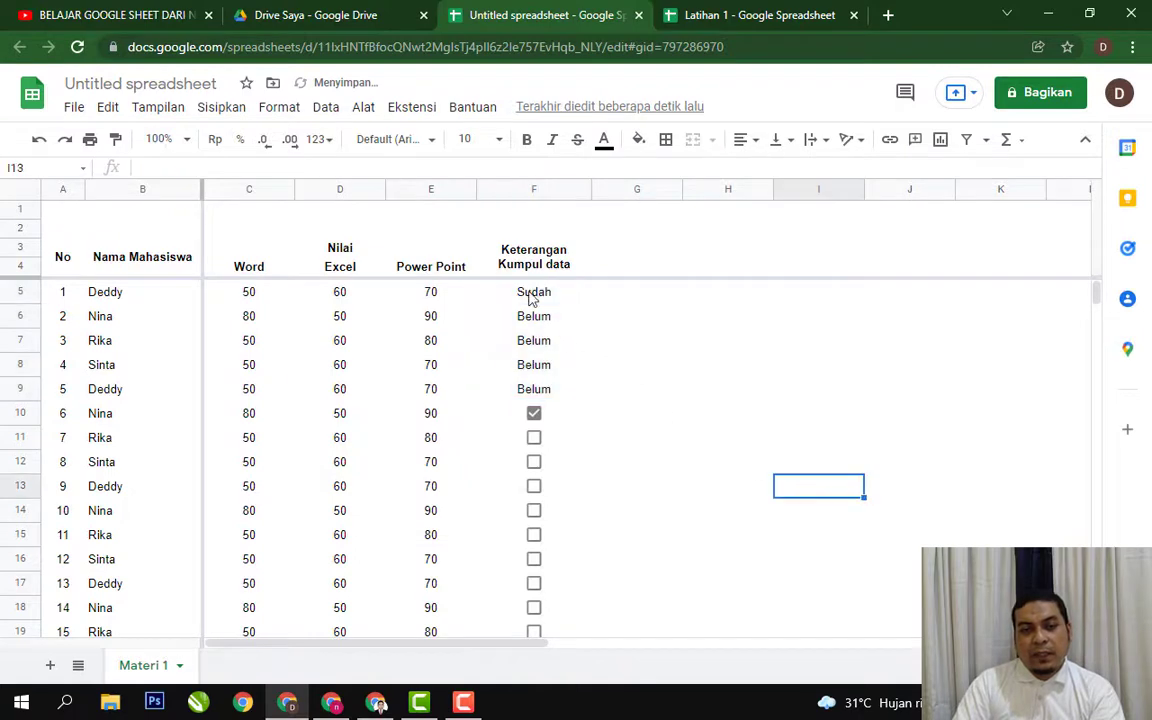
pyautogui.moveTo(530, 295); pyautogui.dragTo(585, 388)
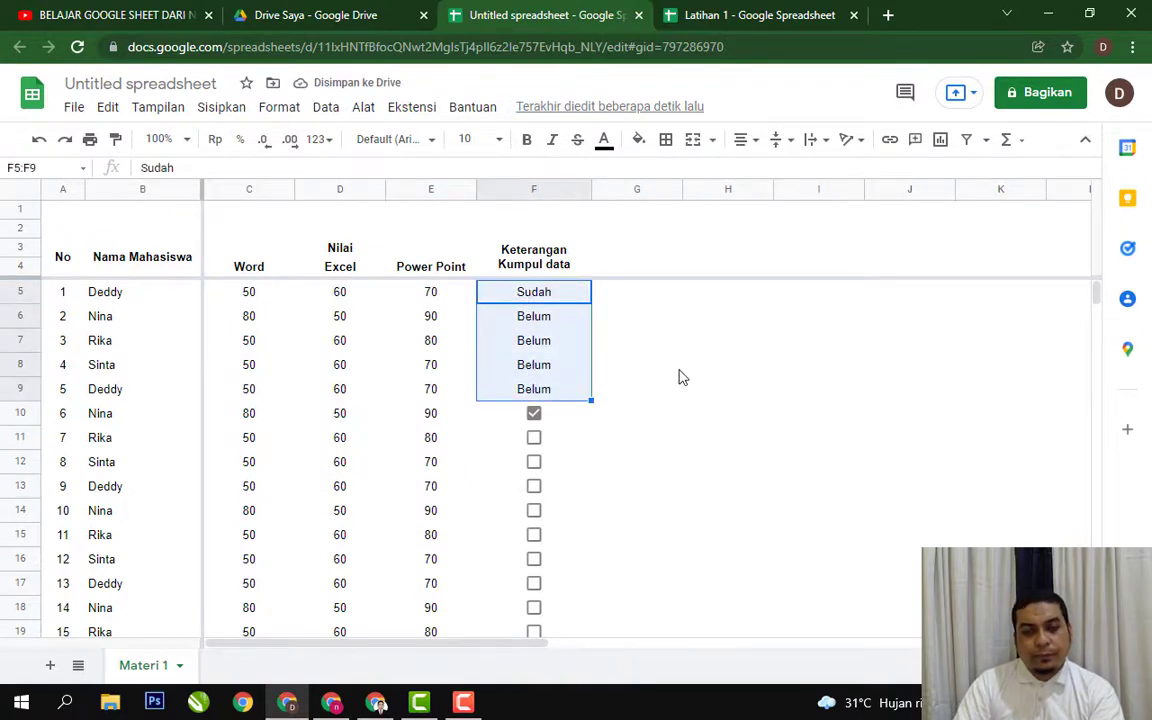
# Step: Undo the removal of the checkbox validation, header fill, conditional formatting rule and alternating colors in the grades table
pyautogui.hotkey('ctrl', 'z')
pyautogui.hotkey('ctrl', 'z')
pyautogui.hotkey('ctrl', 'z')
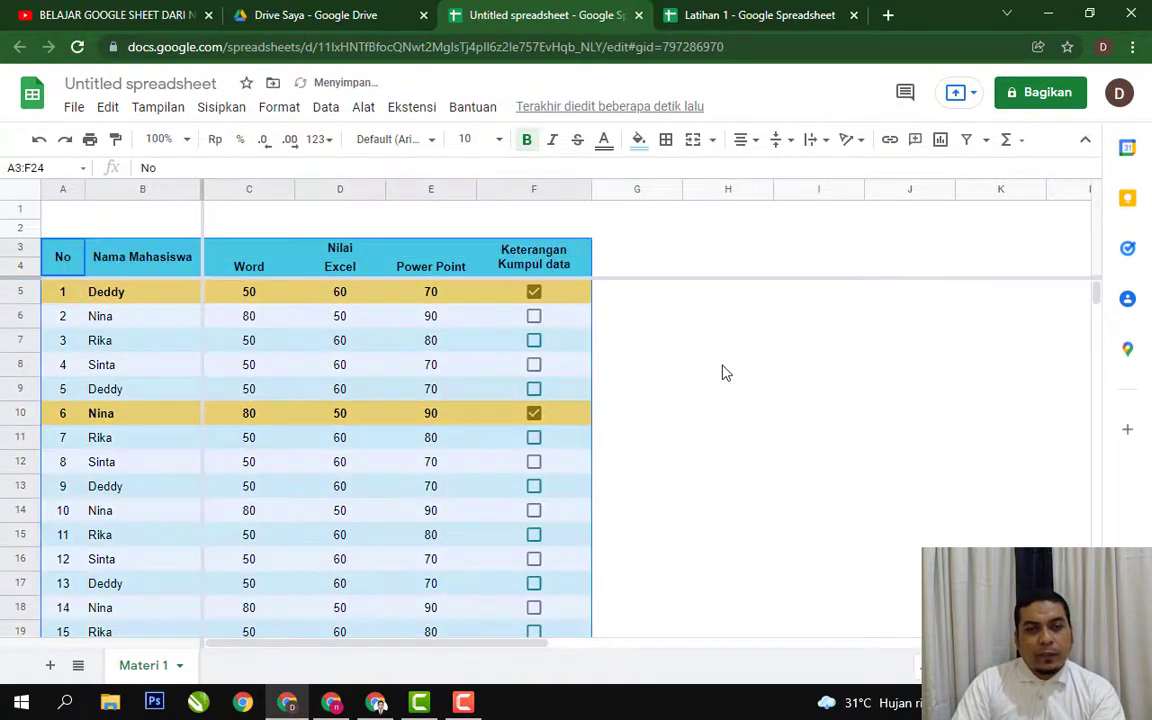
pyautogui.click(791, 374)
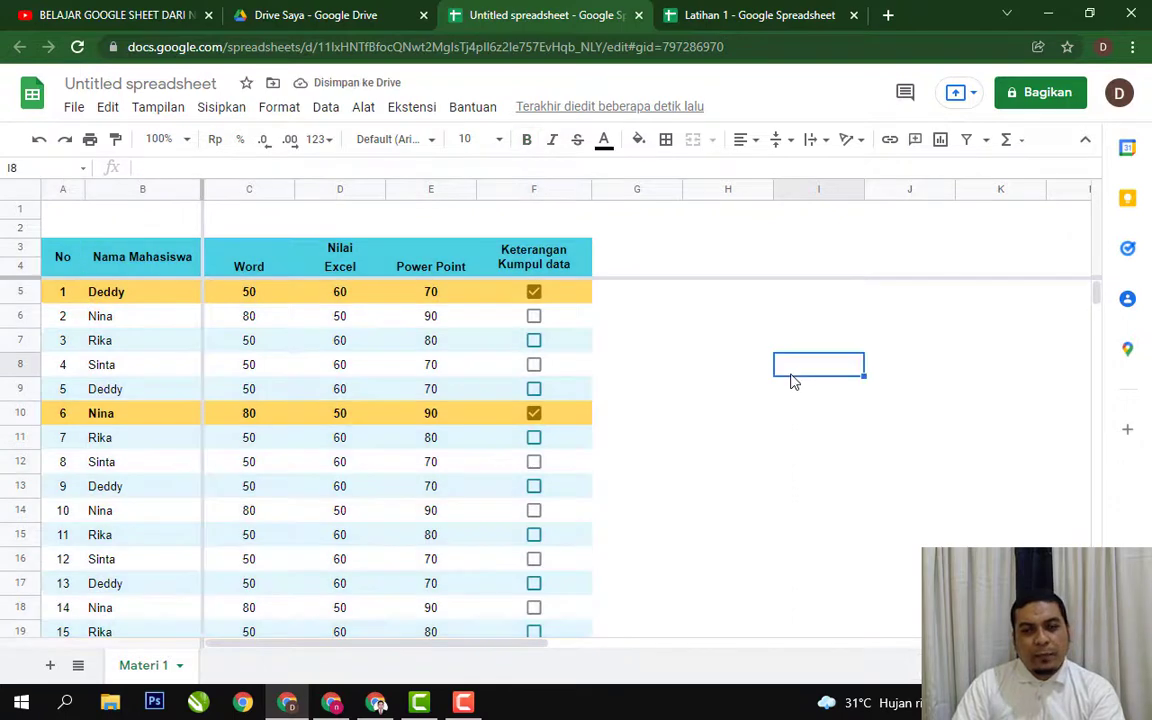